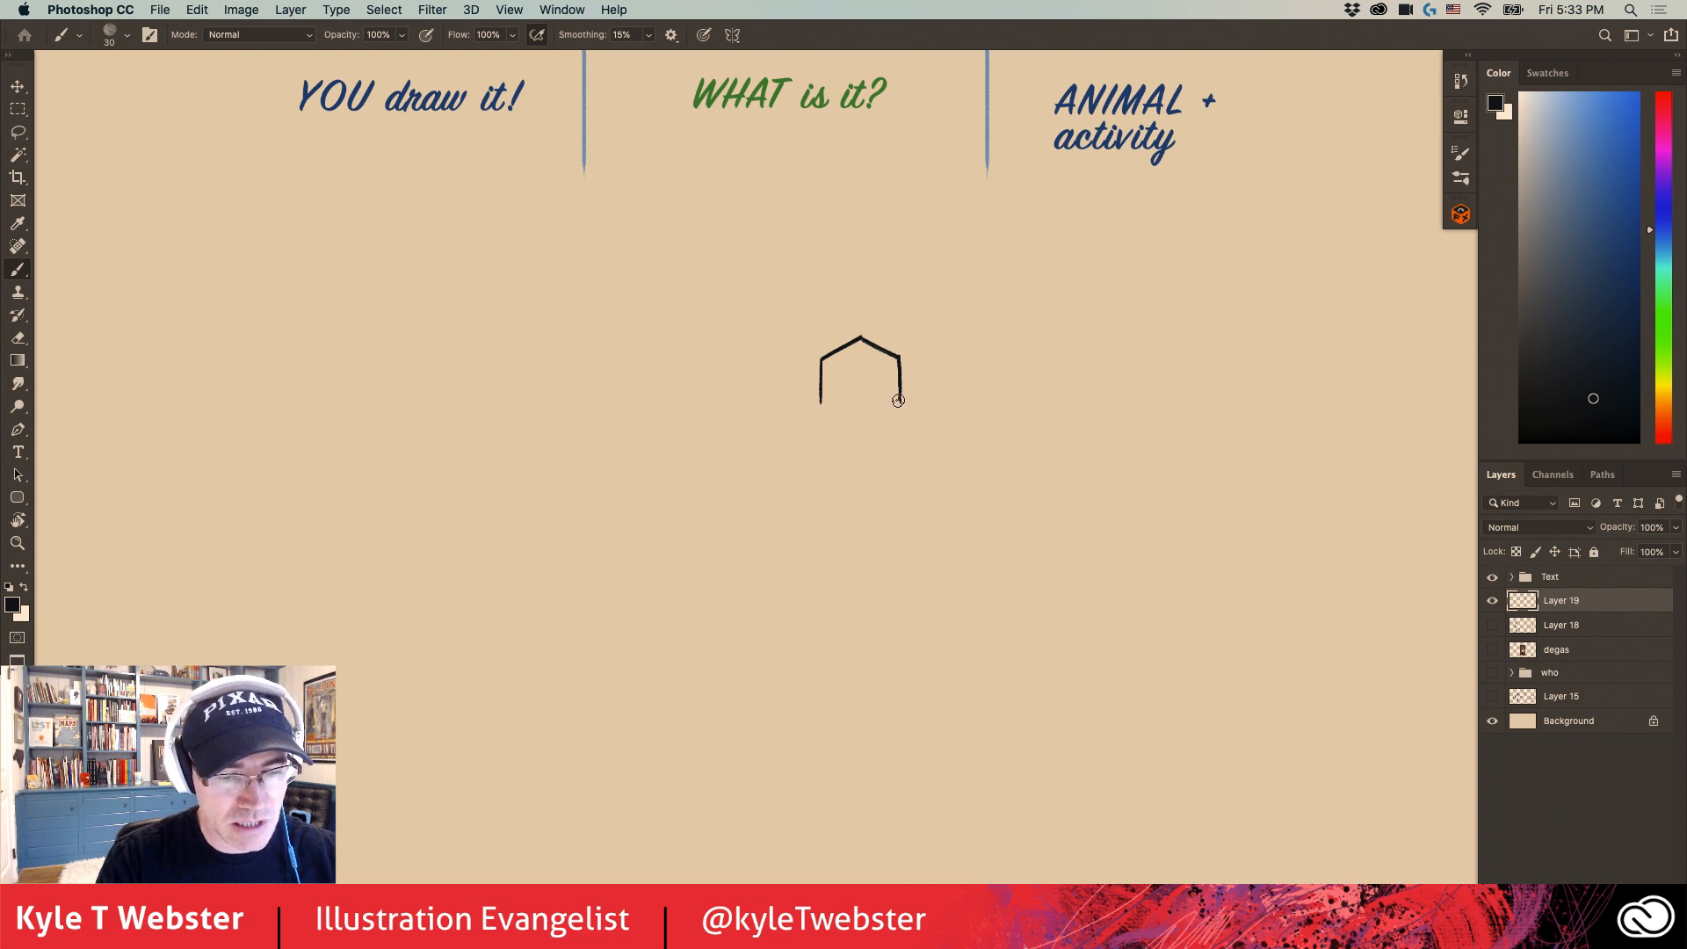
- Finish the hexagonal head with two lower edges, leaving a small gap at the chin, and draw a curved ear on each side
left_click_drag(900, 401, 866, 414)
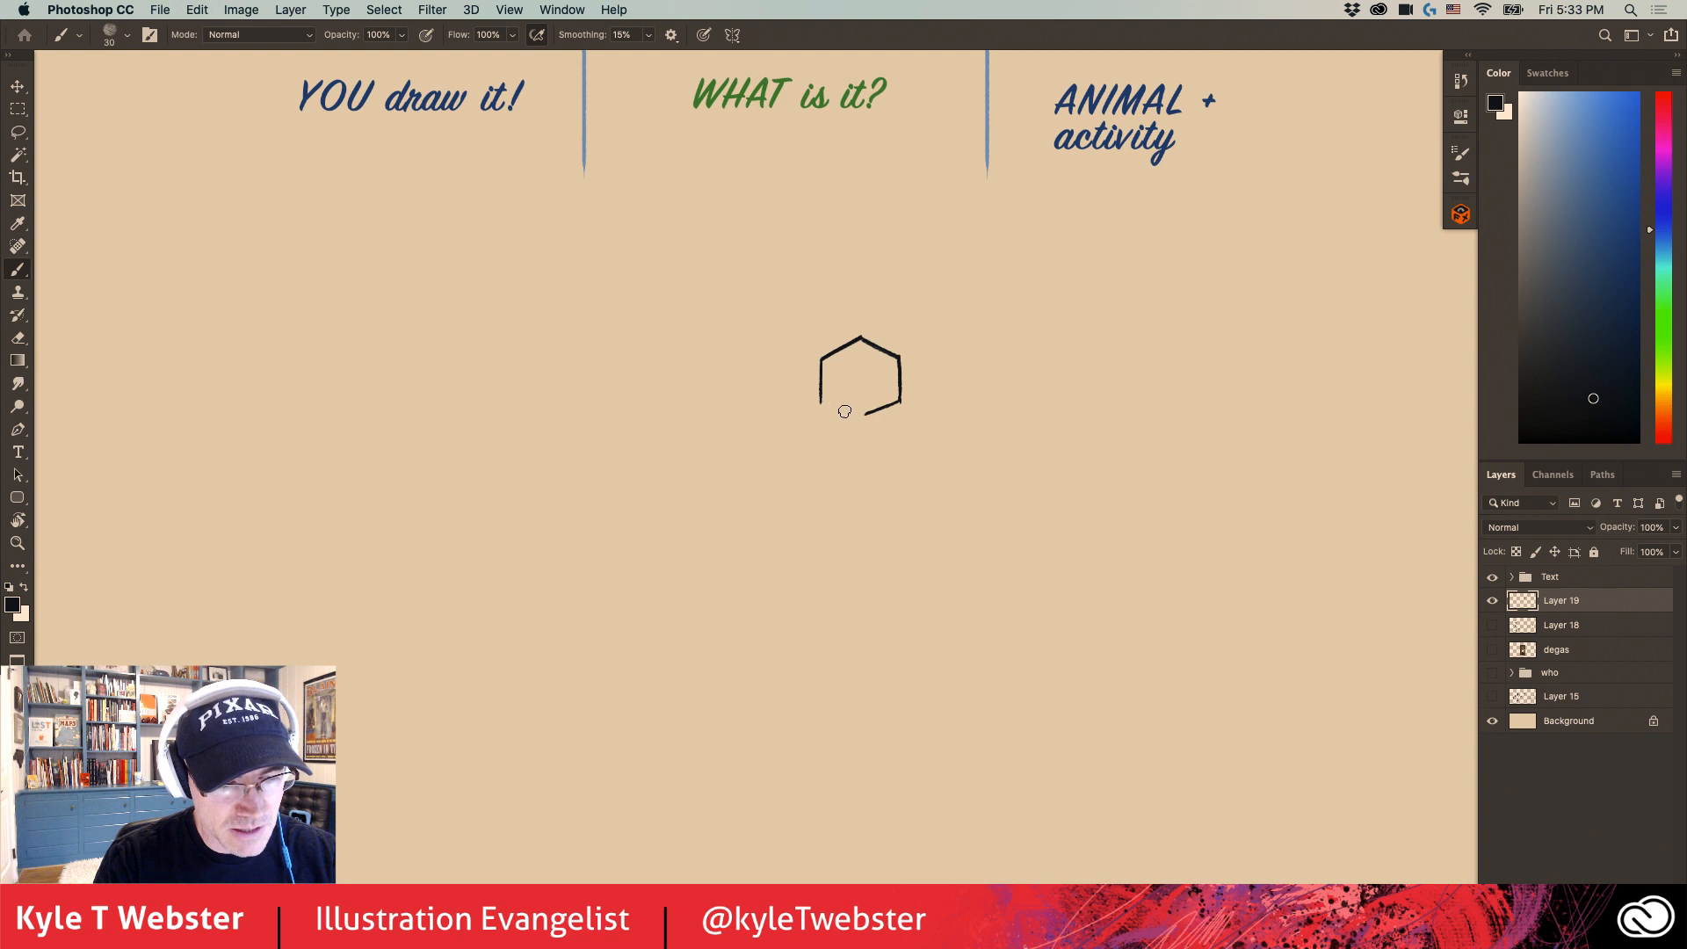
left_click_drag(821, 401, 853, 410)
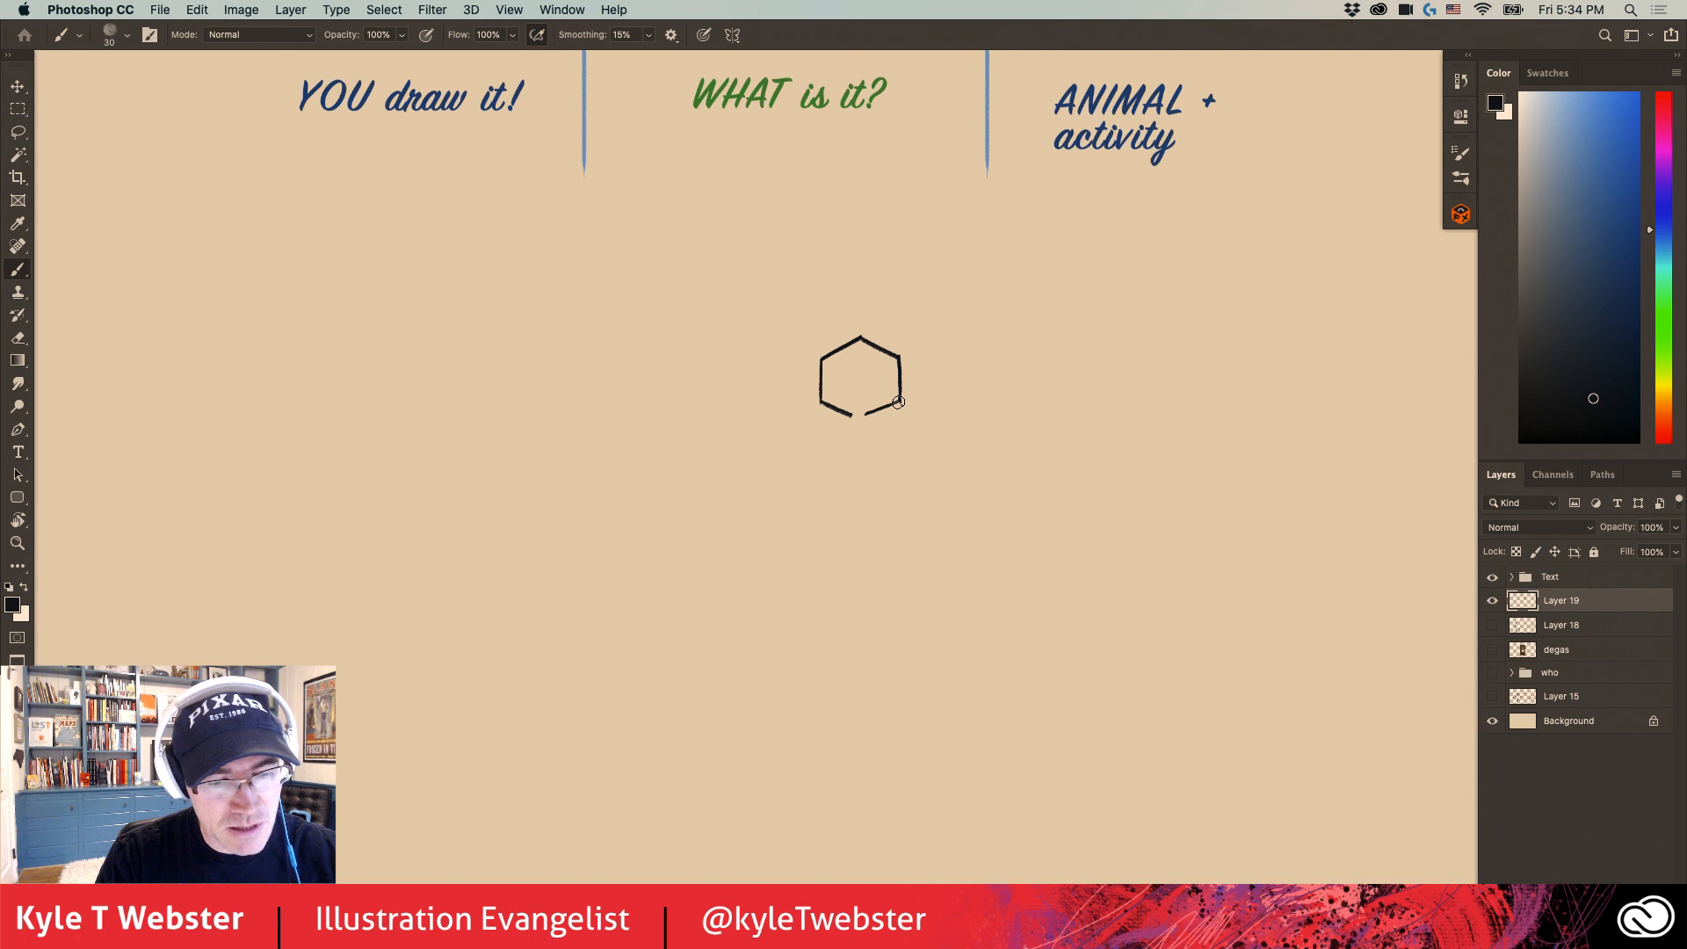
left_click_drag(897, 402, 911, 396)
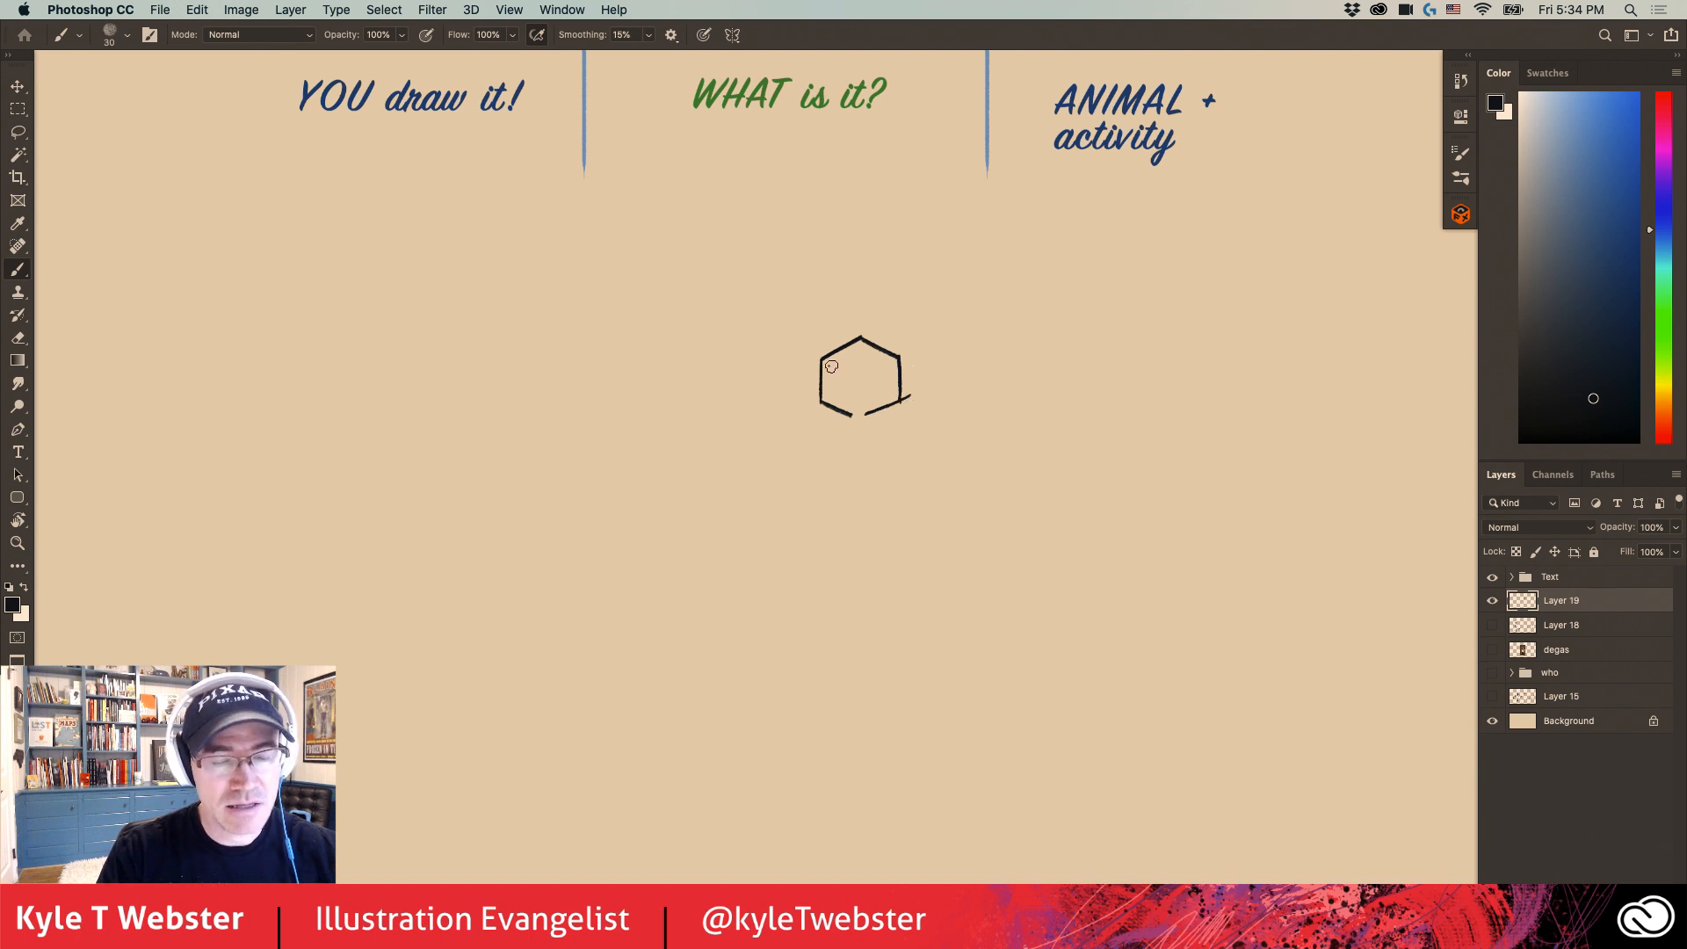
left_click(903, 389, "super")
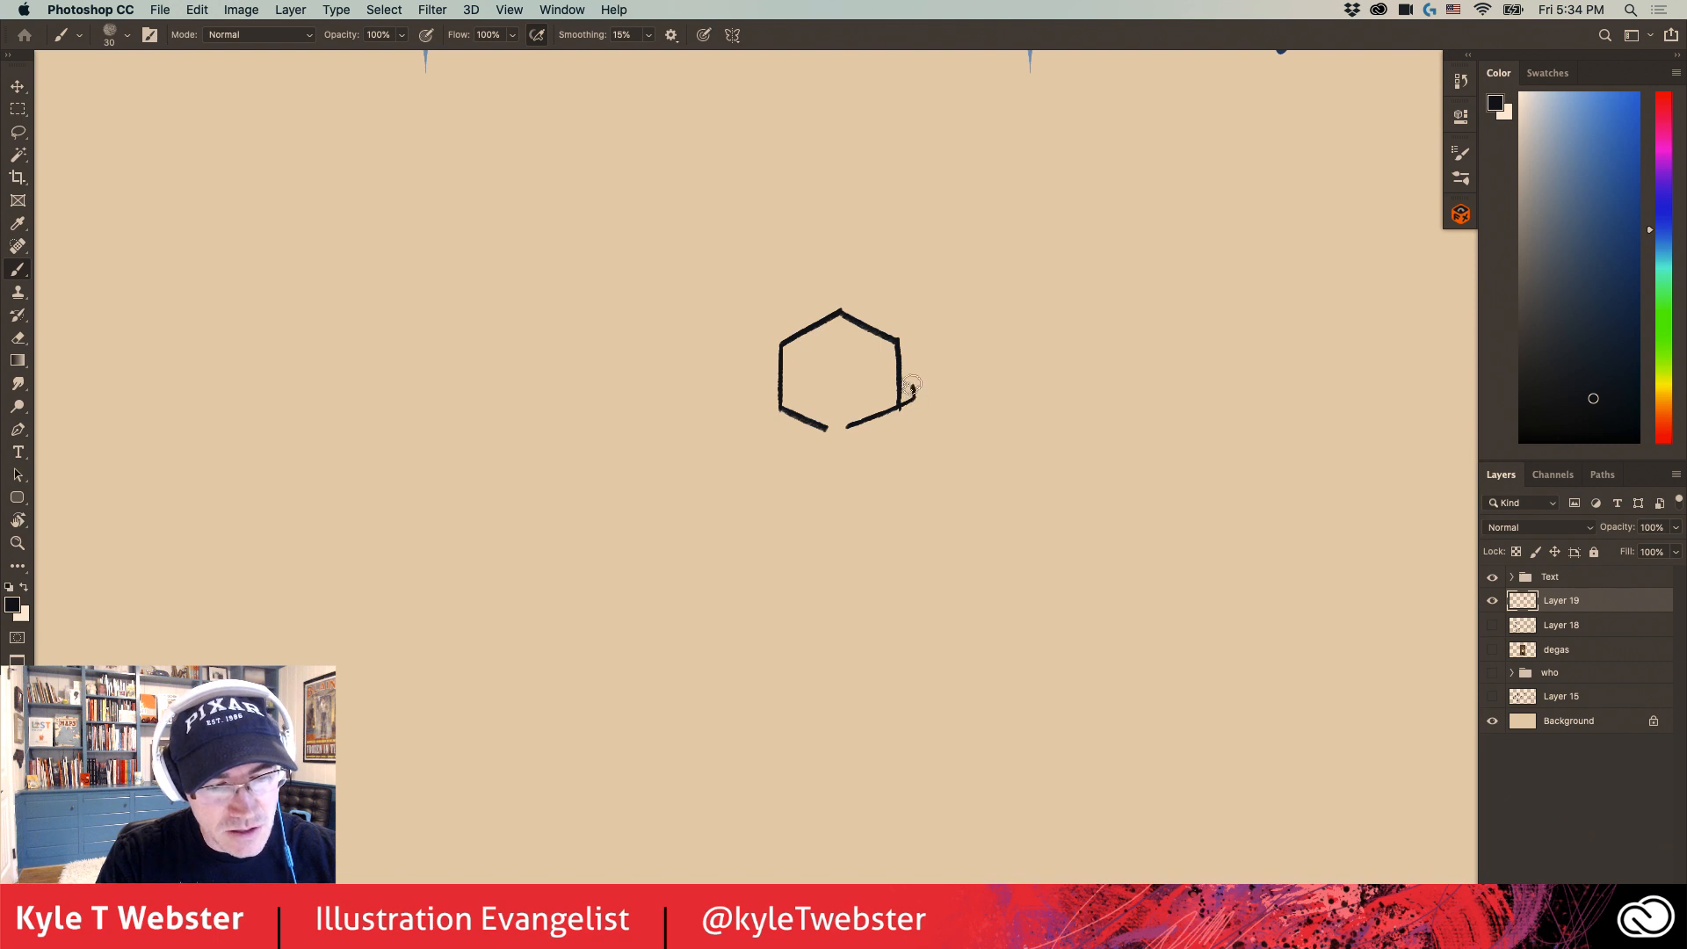
left_click_drag(912, 388, 899, 372)
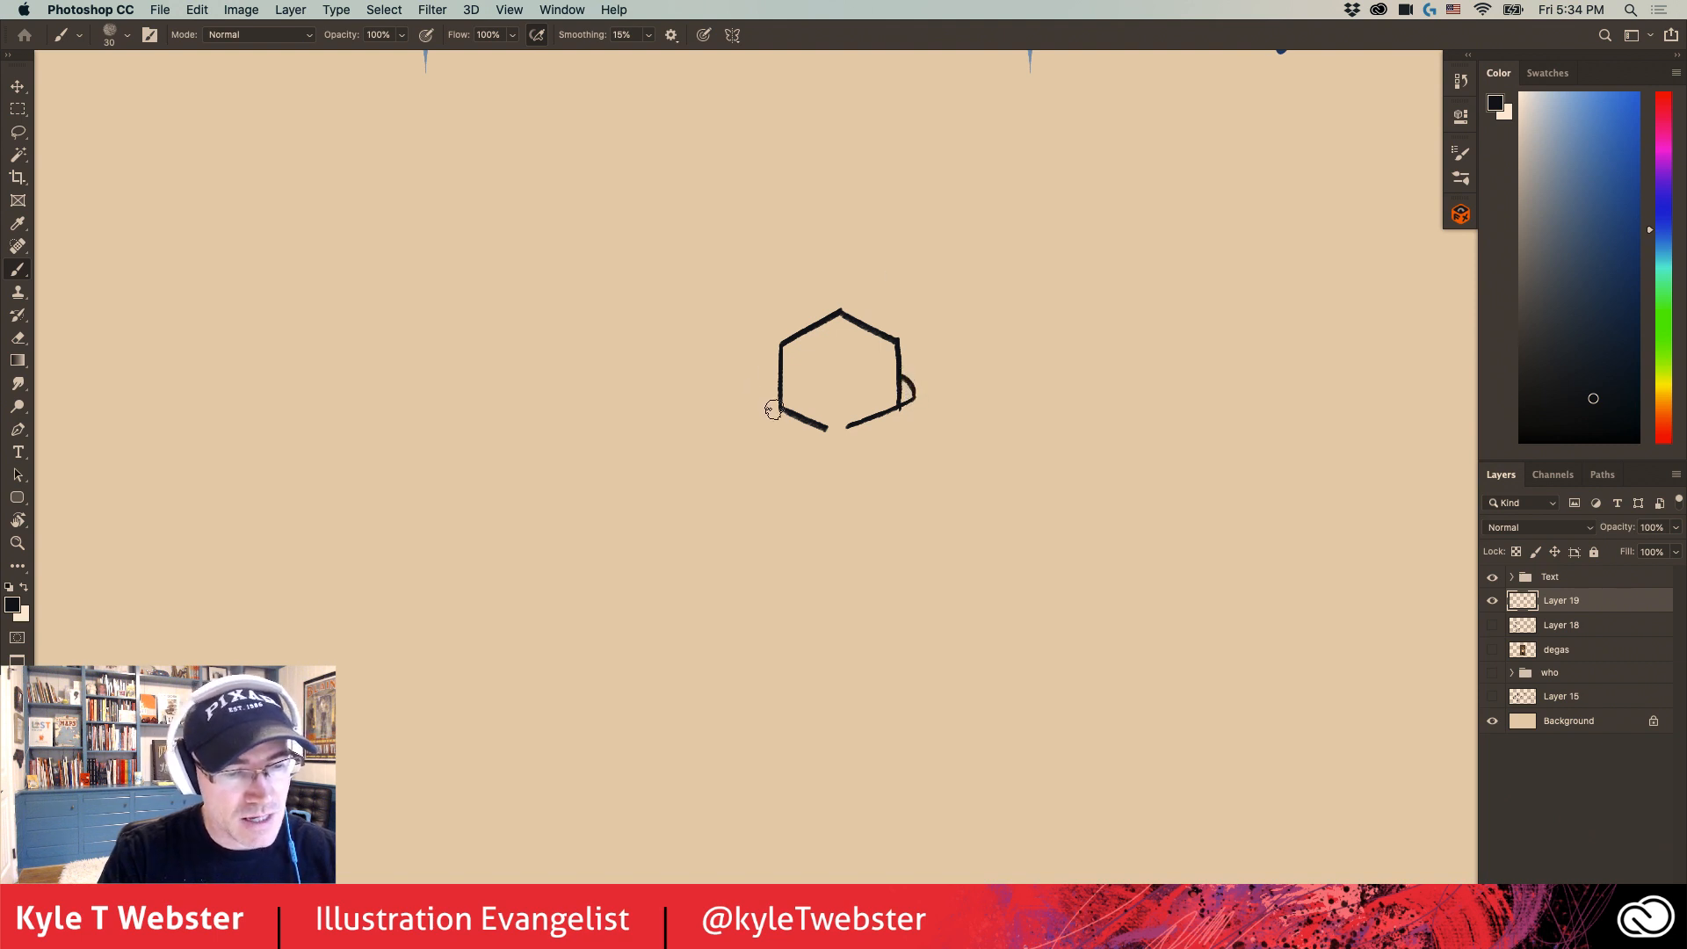
mouse_move(775, 410)
left_mouse_down()
mouse_move(761, 394)
mouse_move(782, 356)
left_mouse_up()
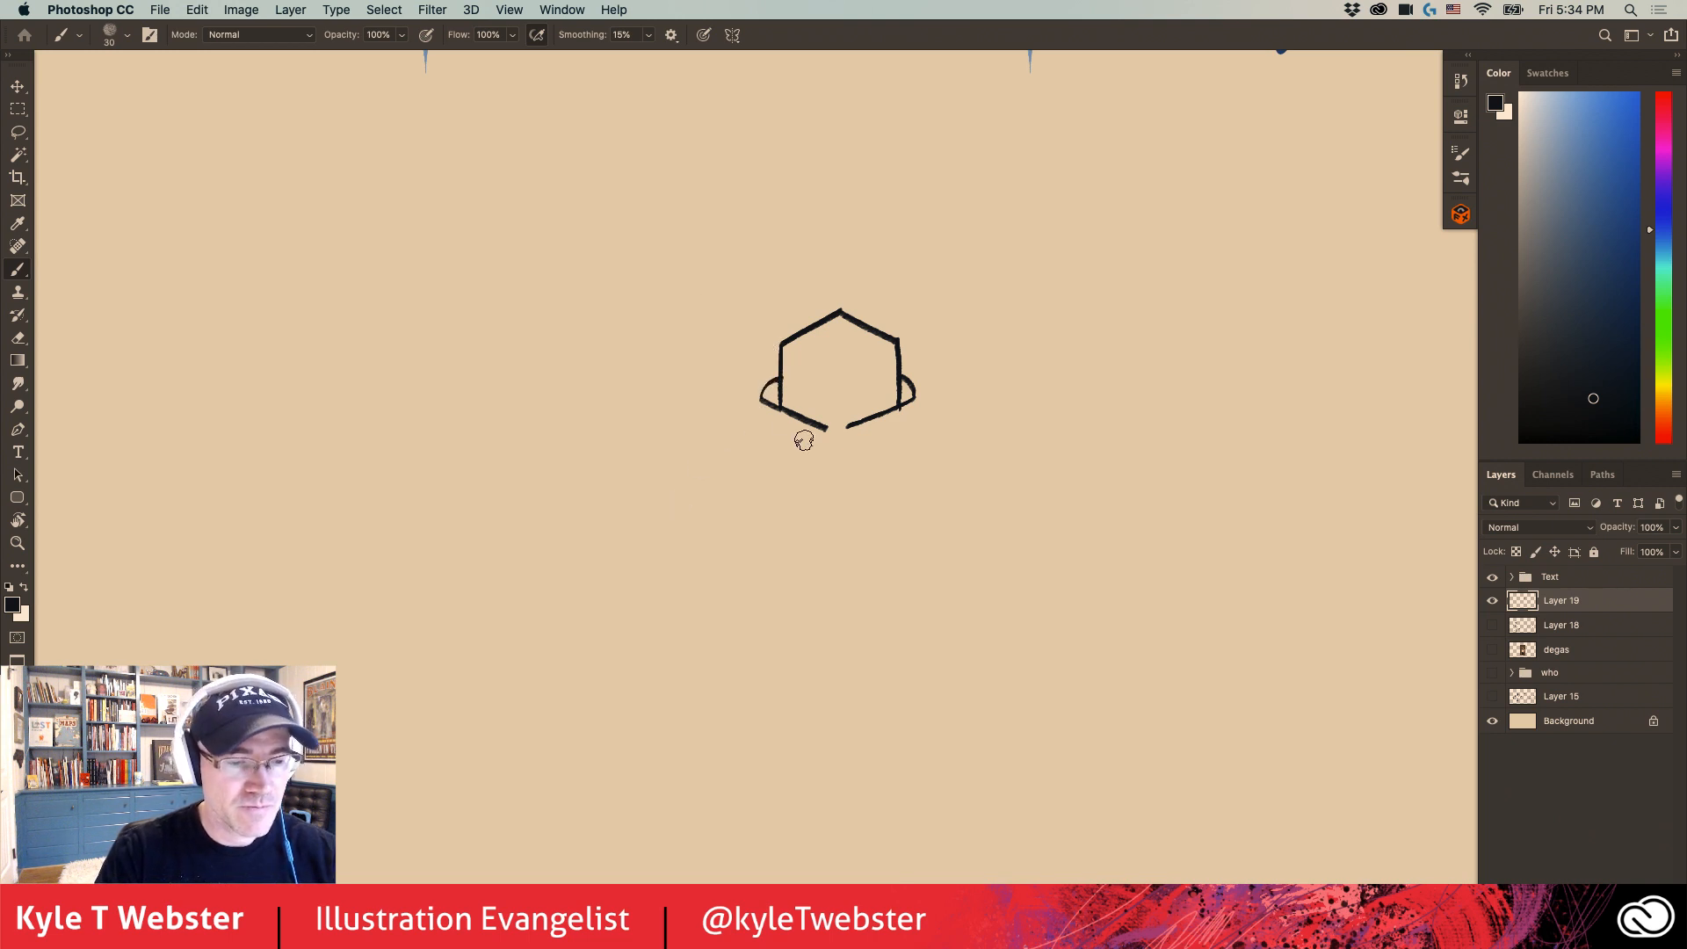
- Draw two short vertical neck lines below the chin gap and slope a shoulder line outward from each to a marked end point
mouse_move(814, 436)
left_mouse_down()
mouse_move(788, 432)
mouse_move(787, 396)
left_mouse_up()
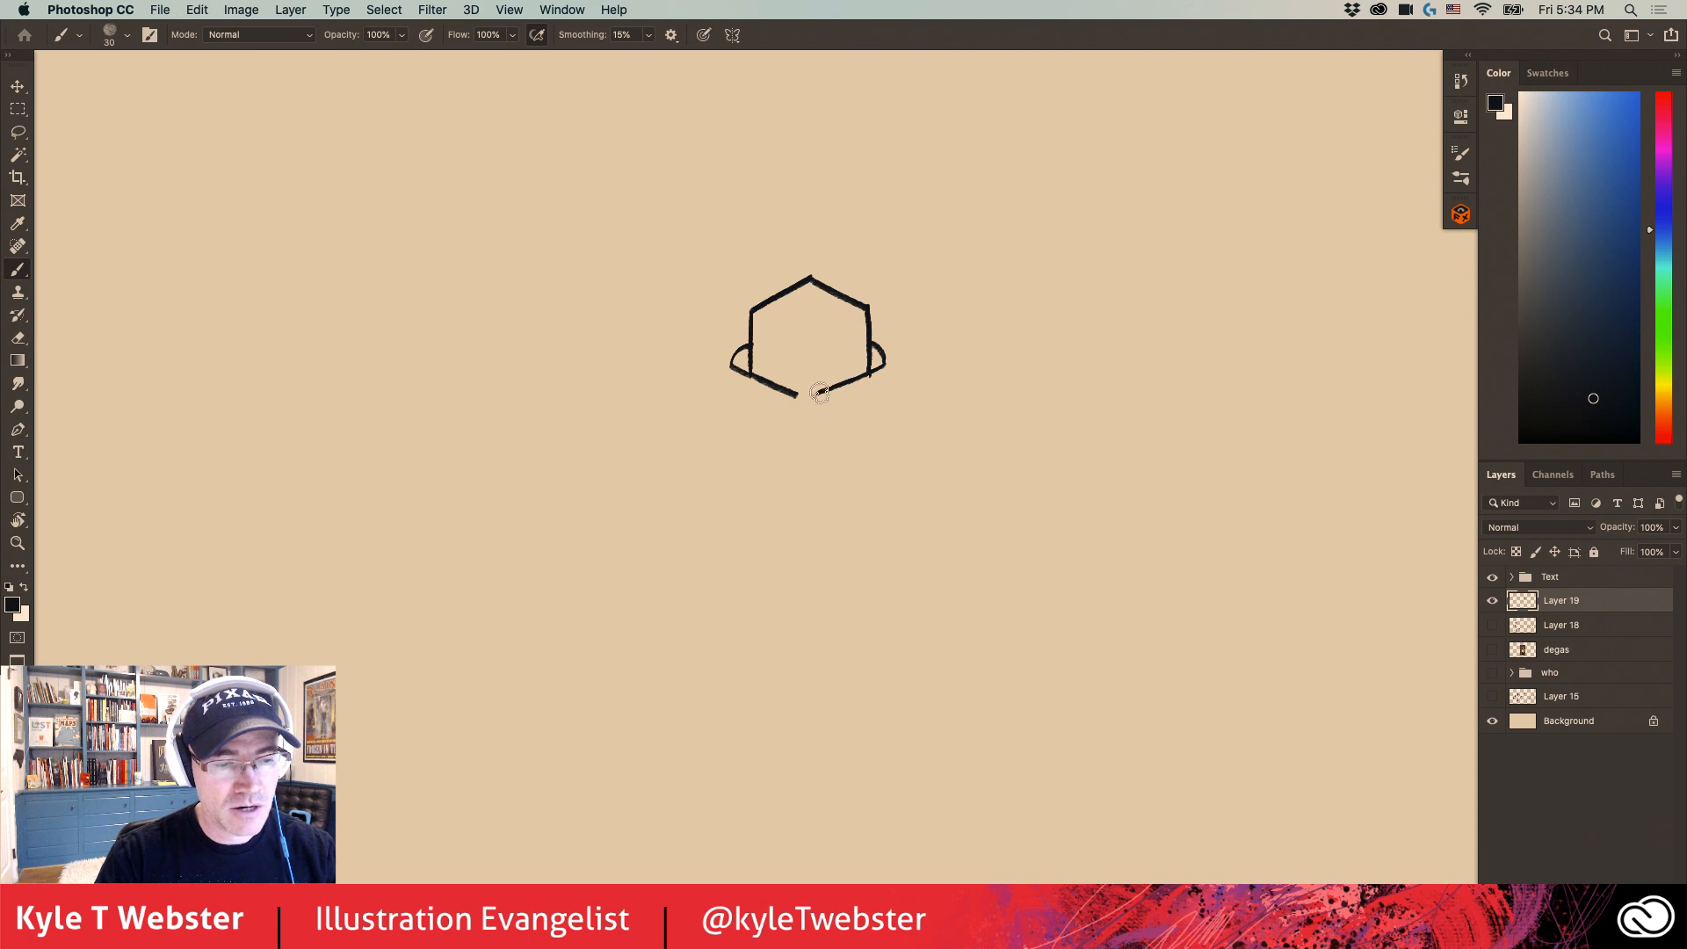
mouse_move(818, 391)
left_mouse_down()
mouse_move(818, 433)
mouse_move(795, 433)
left_mouse_up()
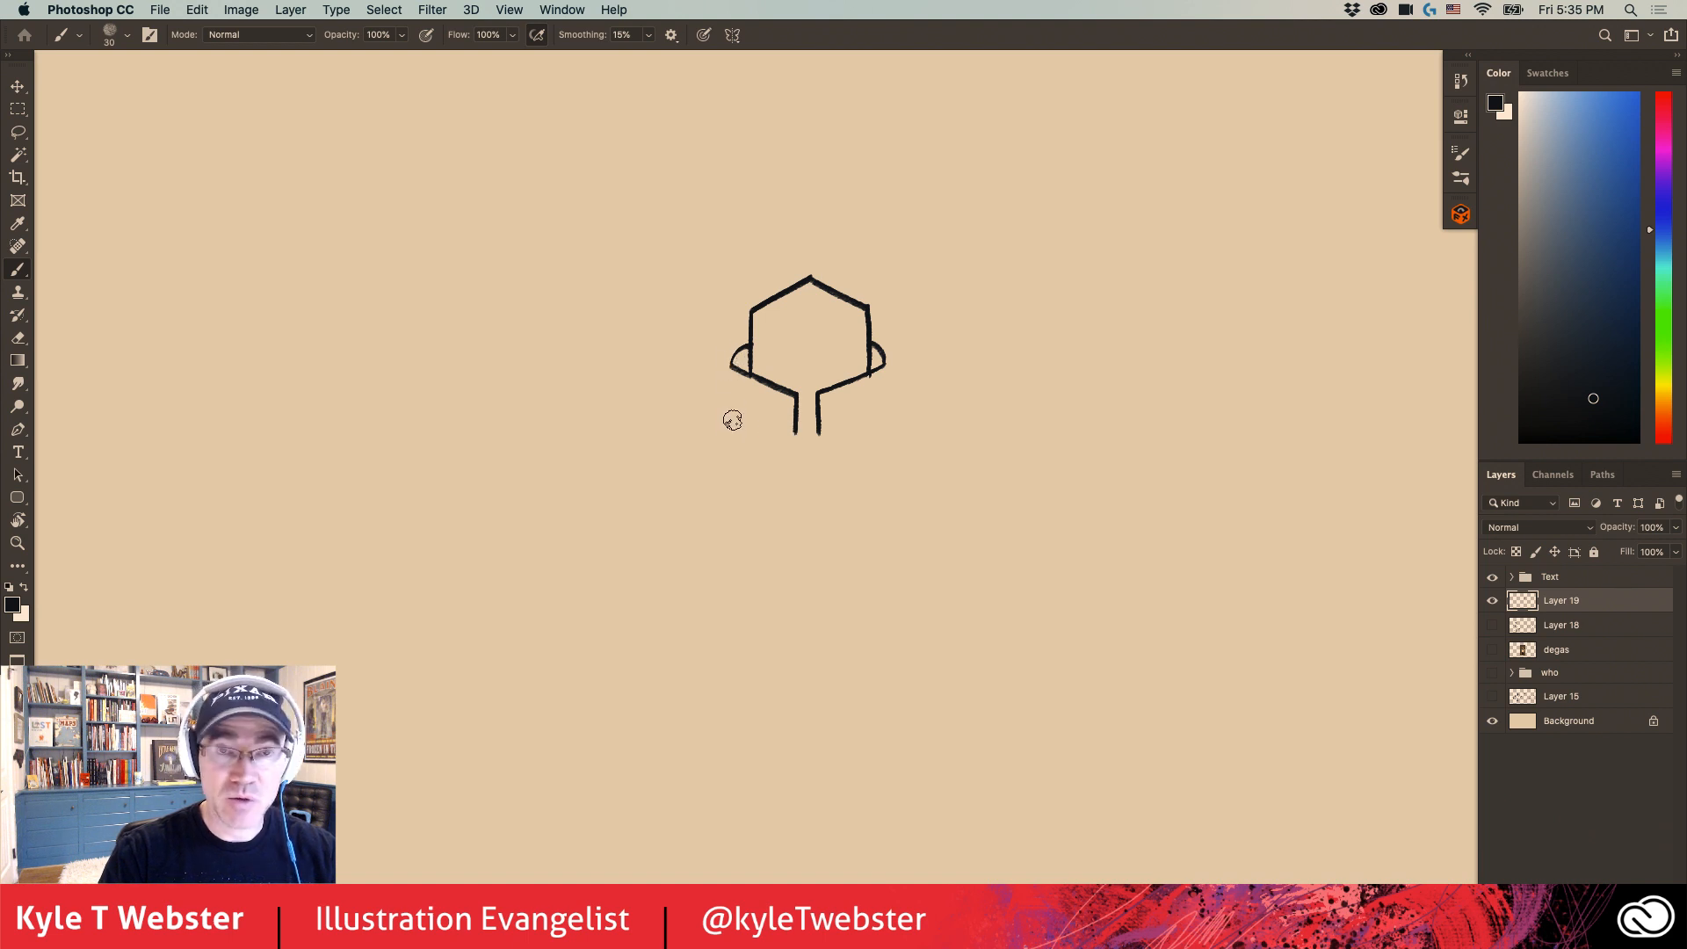
left_click(698, 455)
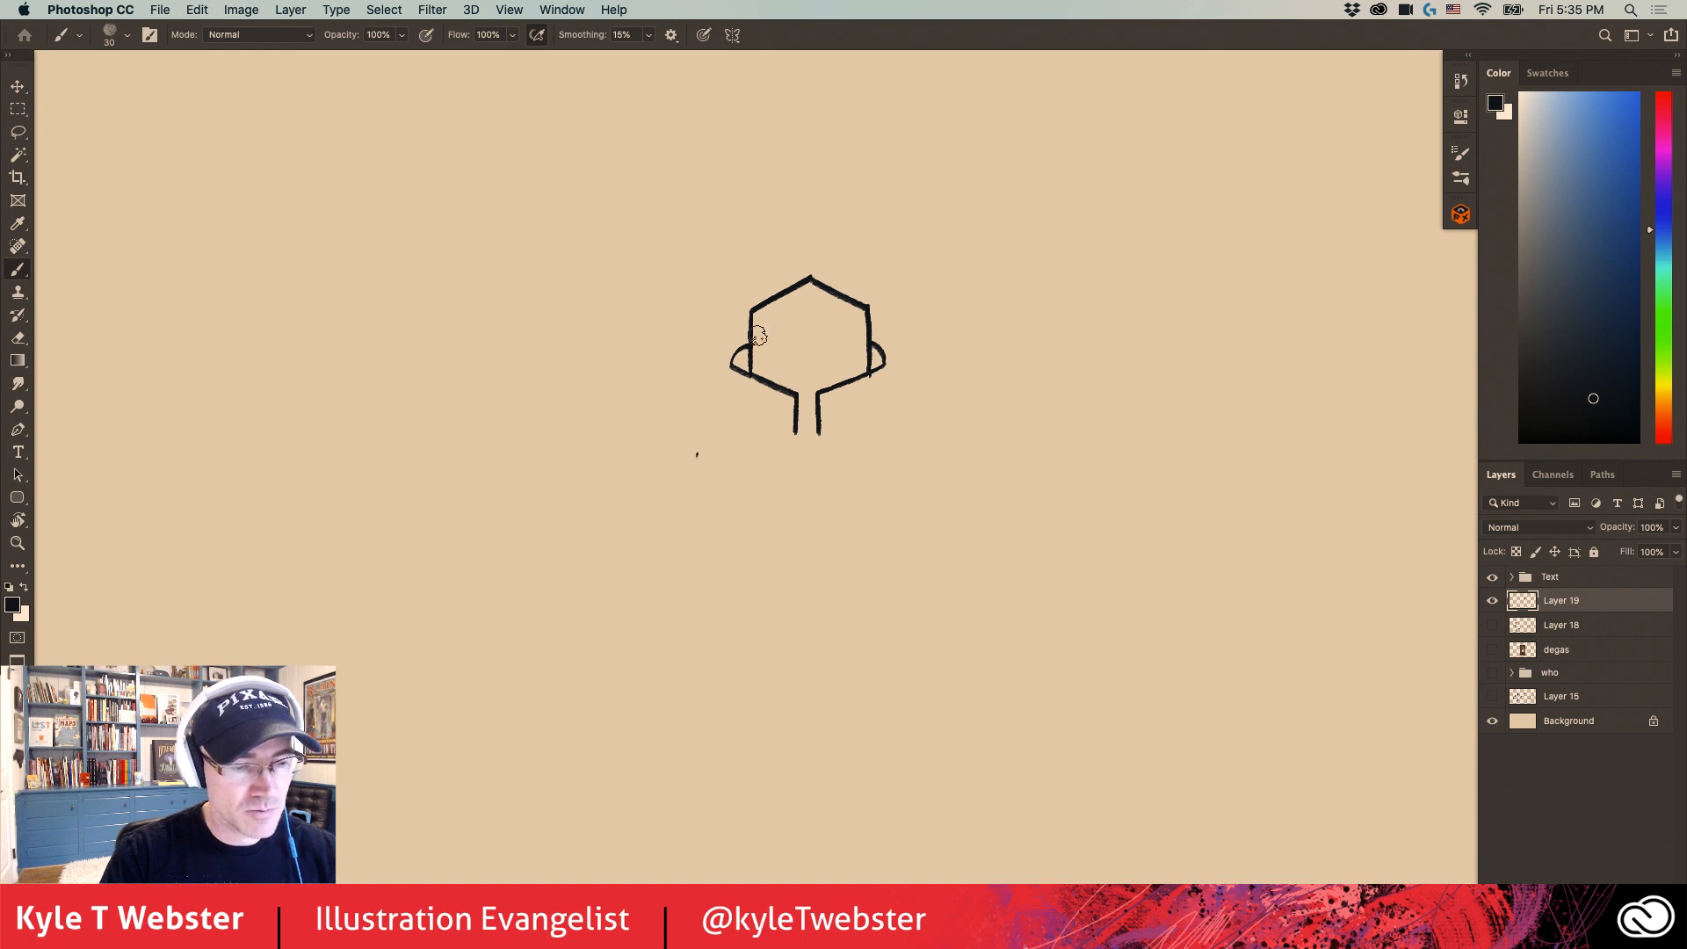
left_click_drag(795, 433, 693, 455)
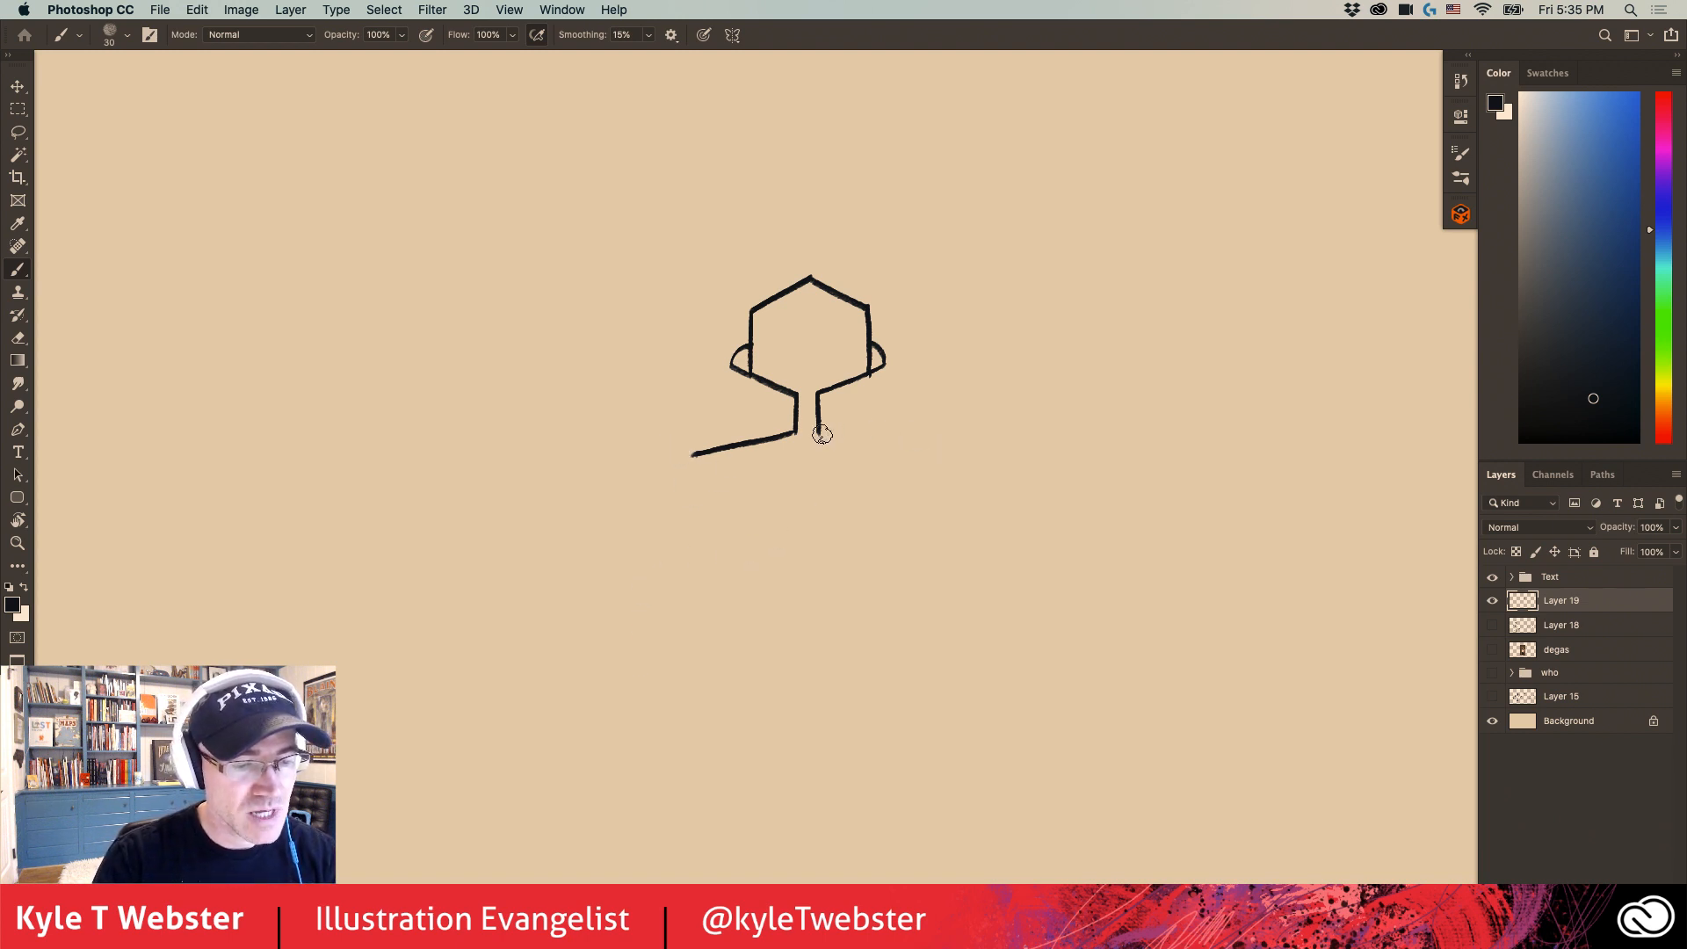
left_click(920, 454)
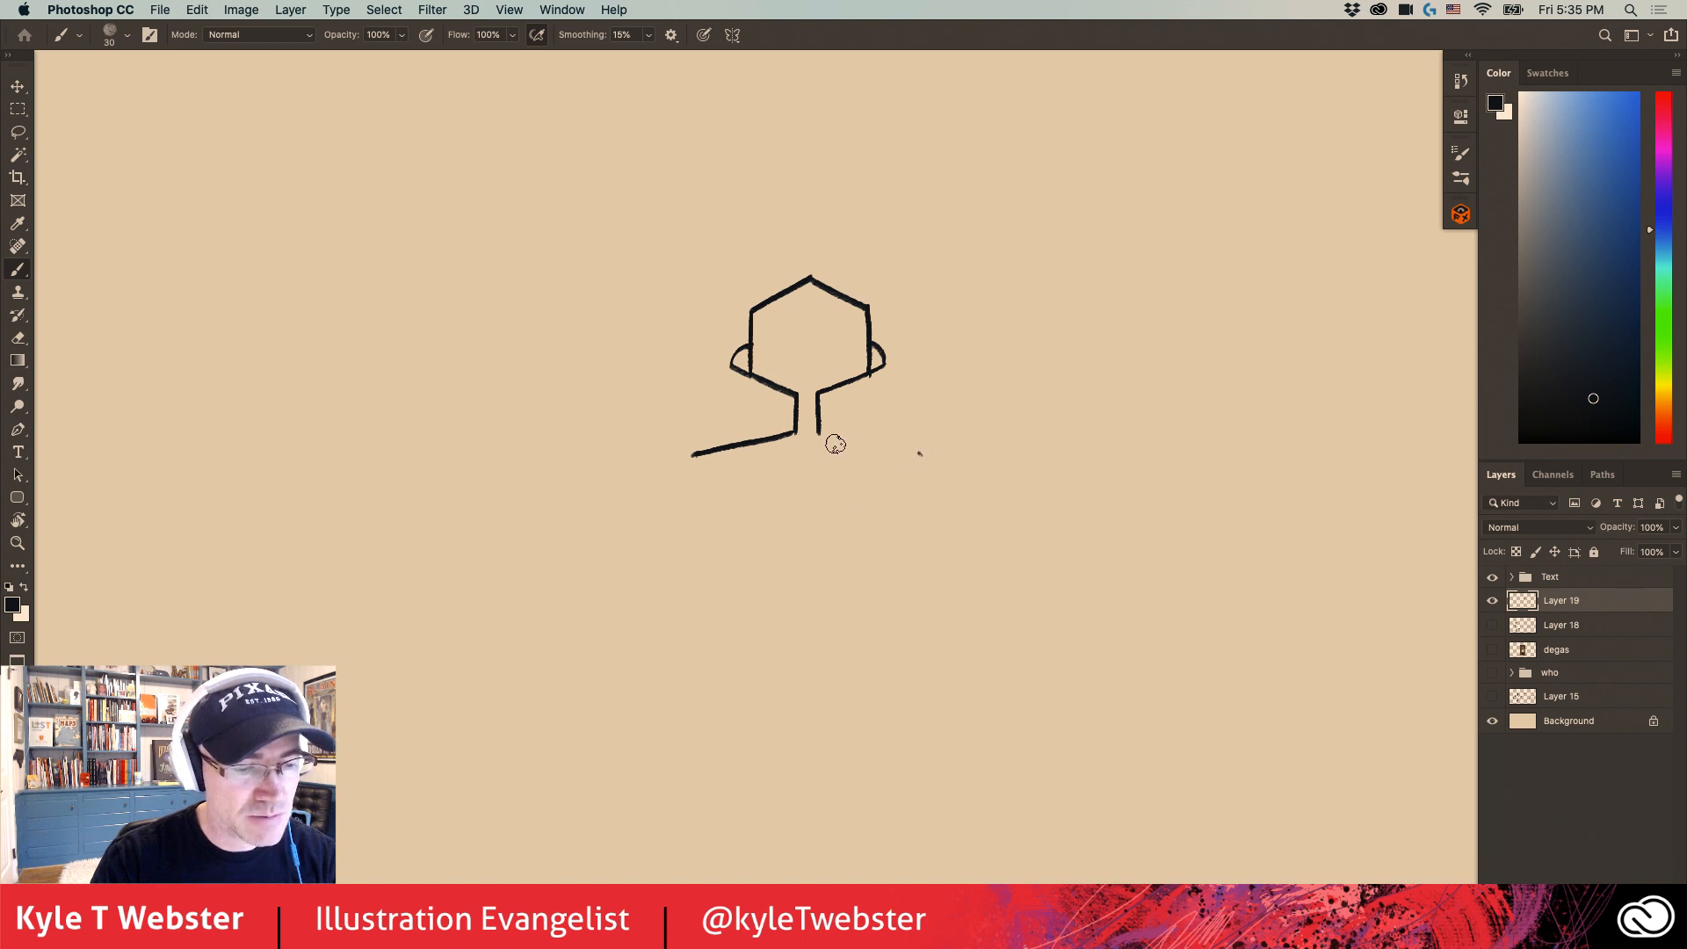
left_click_drag(818, 430, 912, 456)
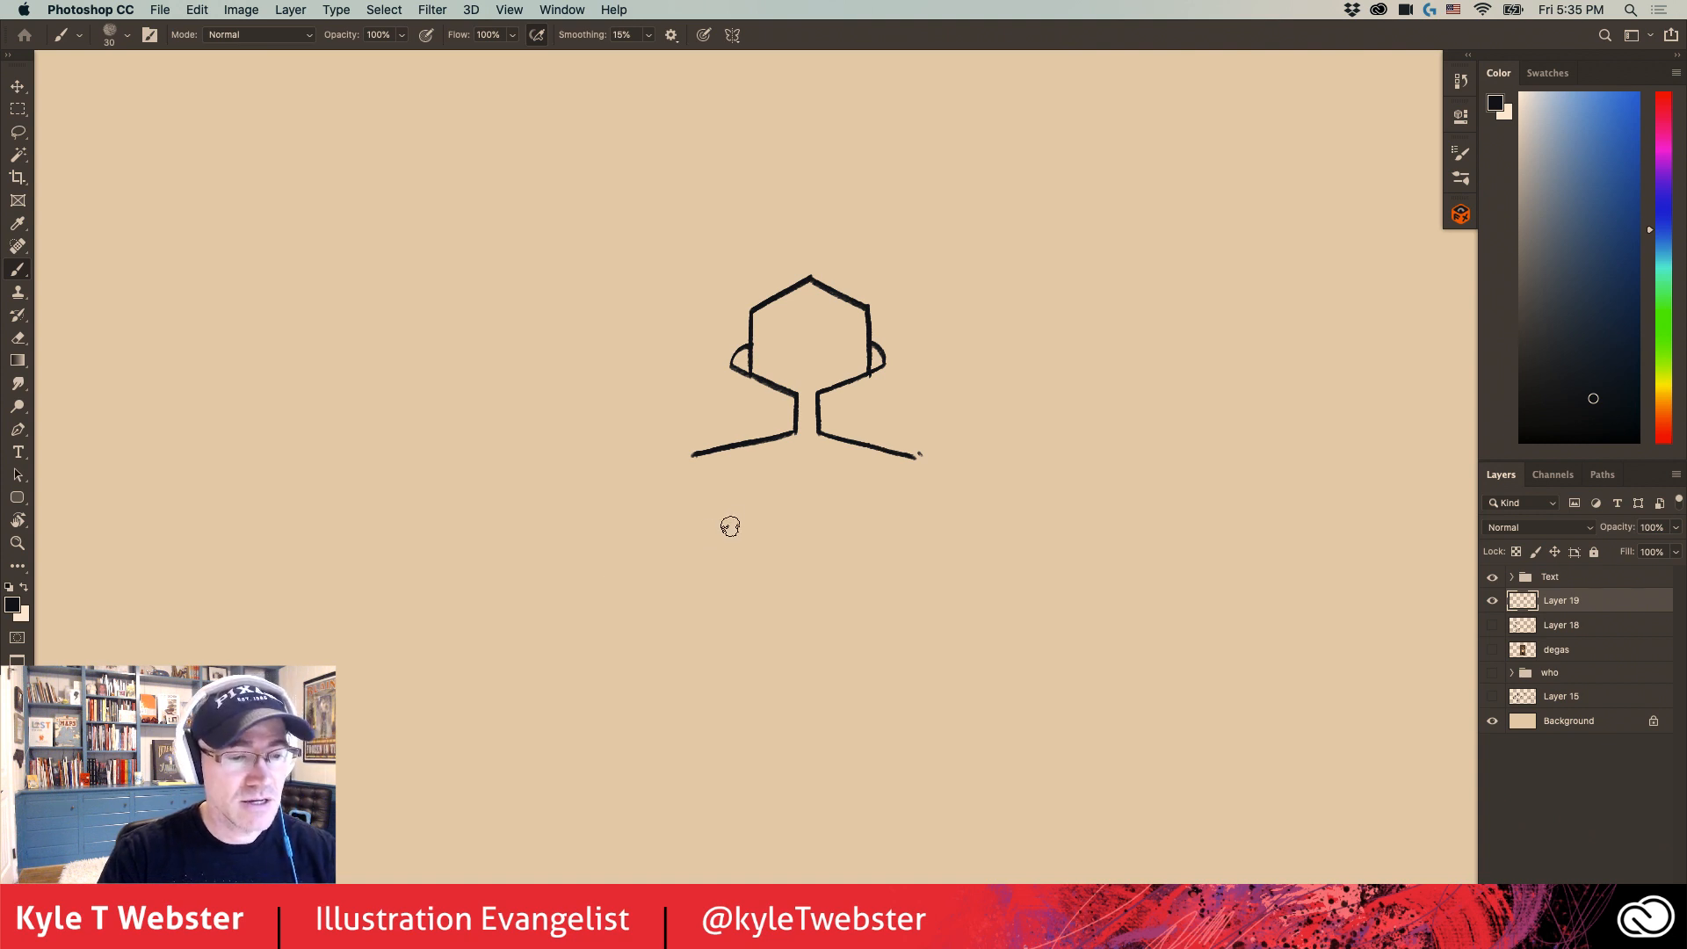
- Draw two torso sides tapering from the shoulders to the waist and a curved arm line outside each one
left_click_drag(730, 519, 723, 406)
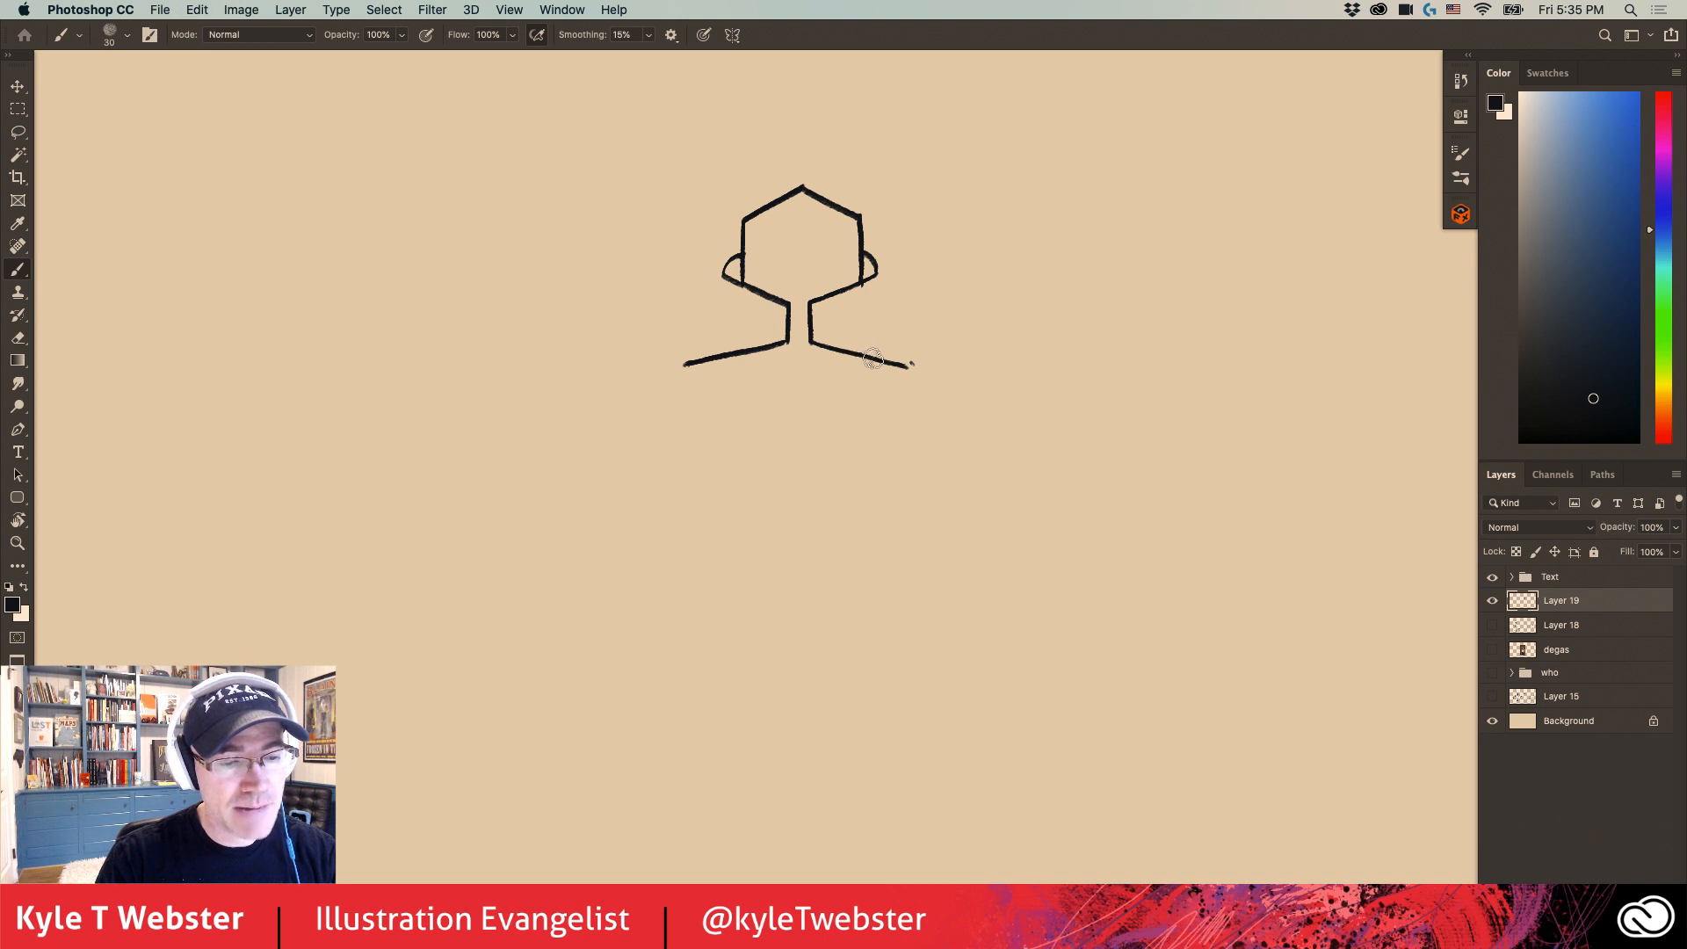
left_click_drag(872, 356, 858, 516)
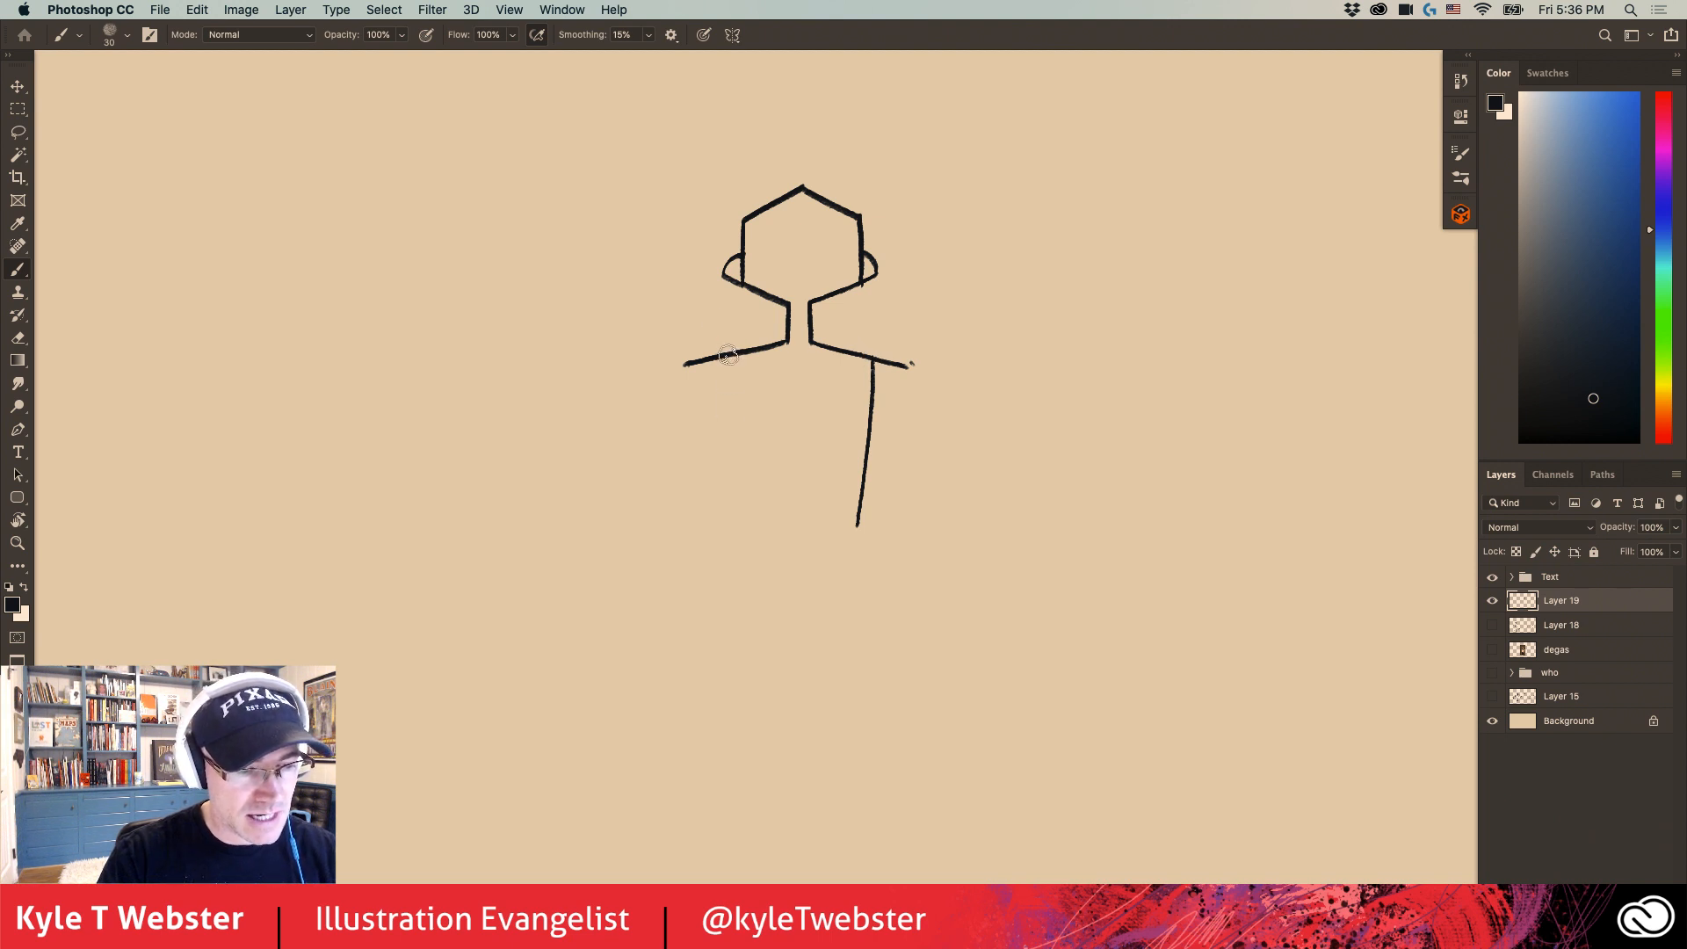
mouse_move(729, 356)
left_mouse_down()
mouse_move(750, 521)
mouse_move(723, 506)
mouse_move(696, 576)
mouse_move(715, 492)
left_mouse_up()
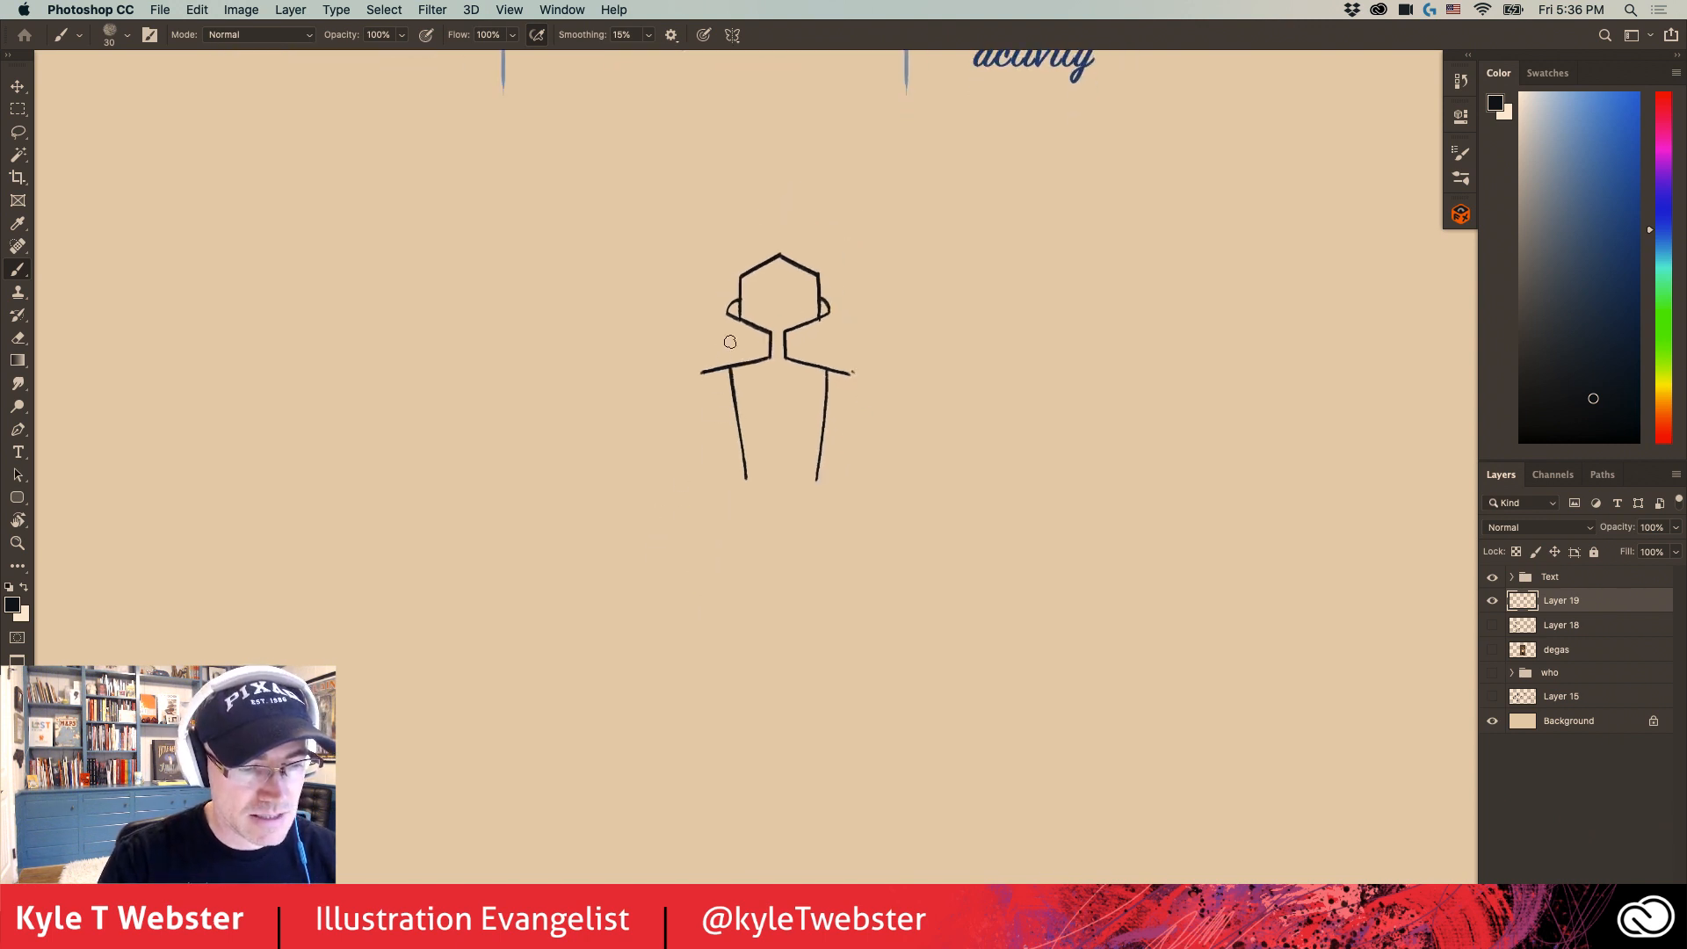
left_click_drag(709, 370, 741, 460)
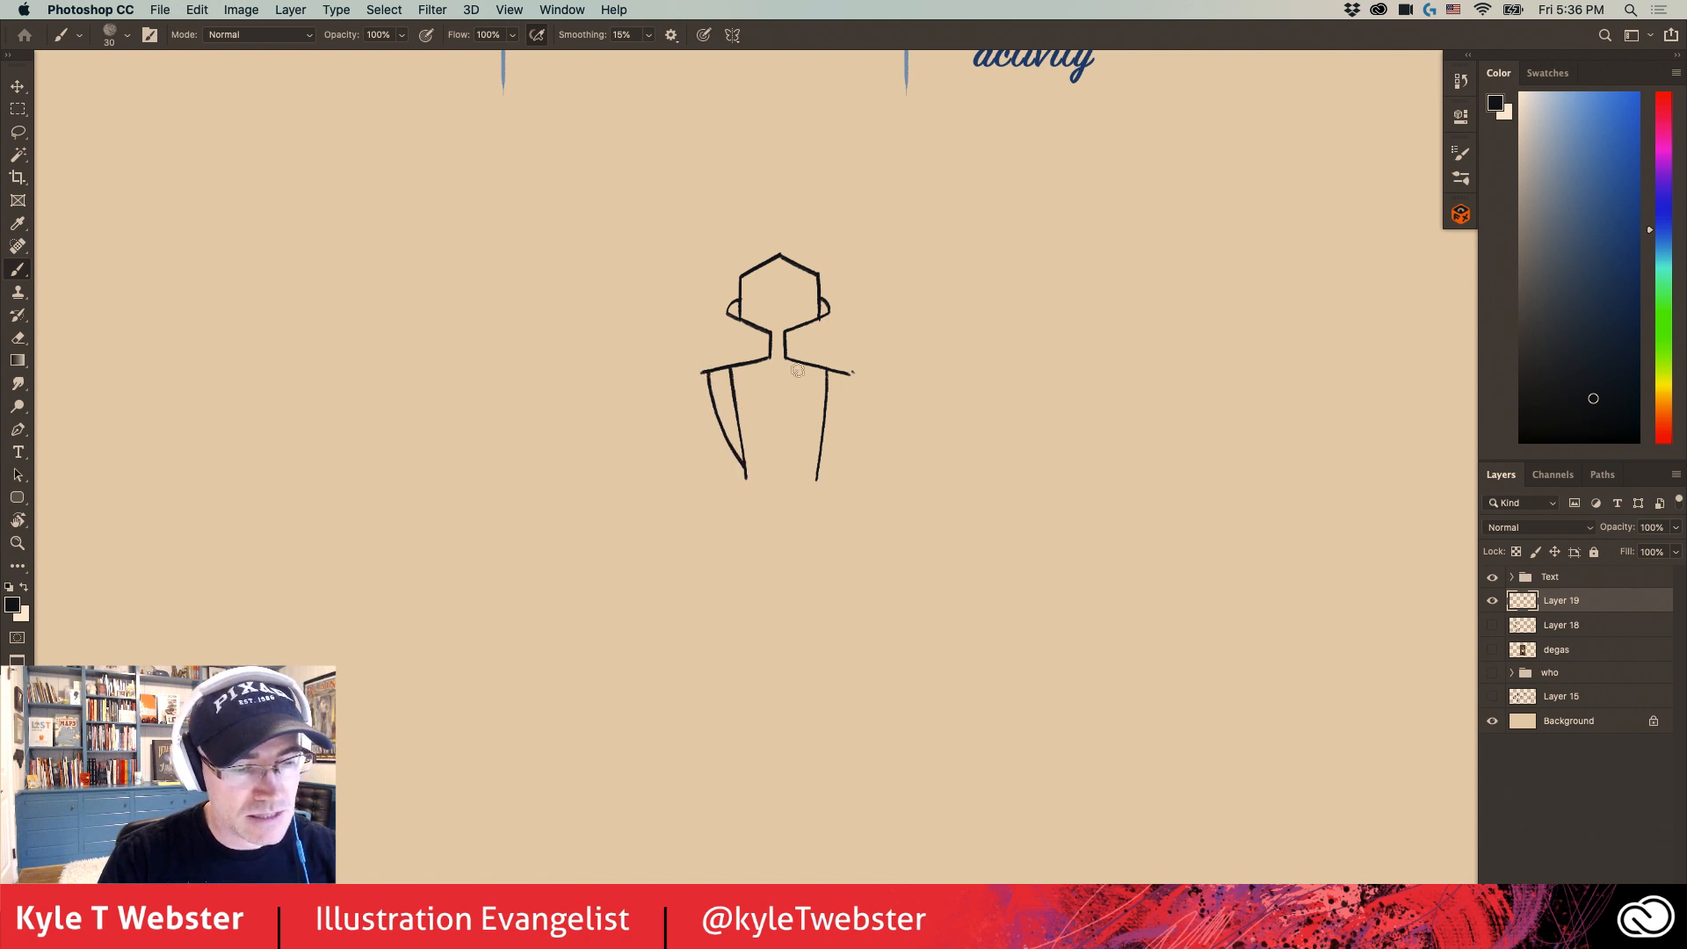
left_click_drag(849, 376, 817, 472)
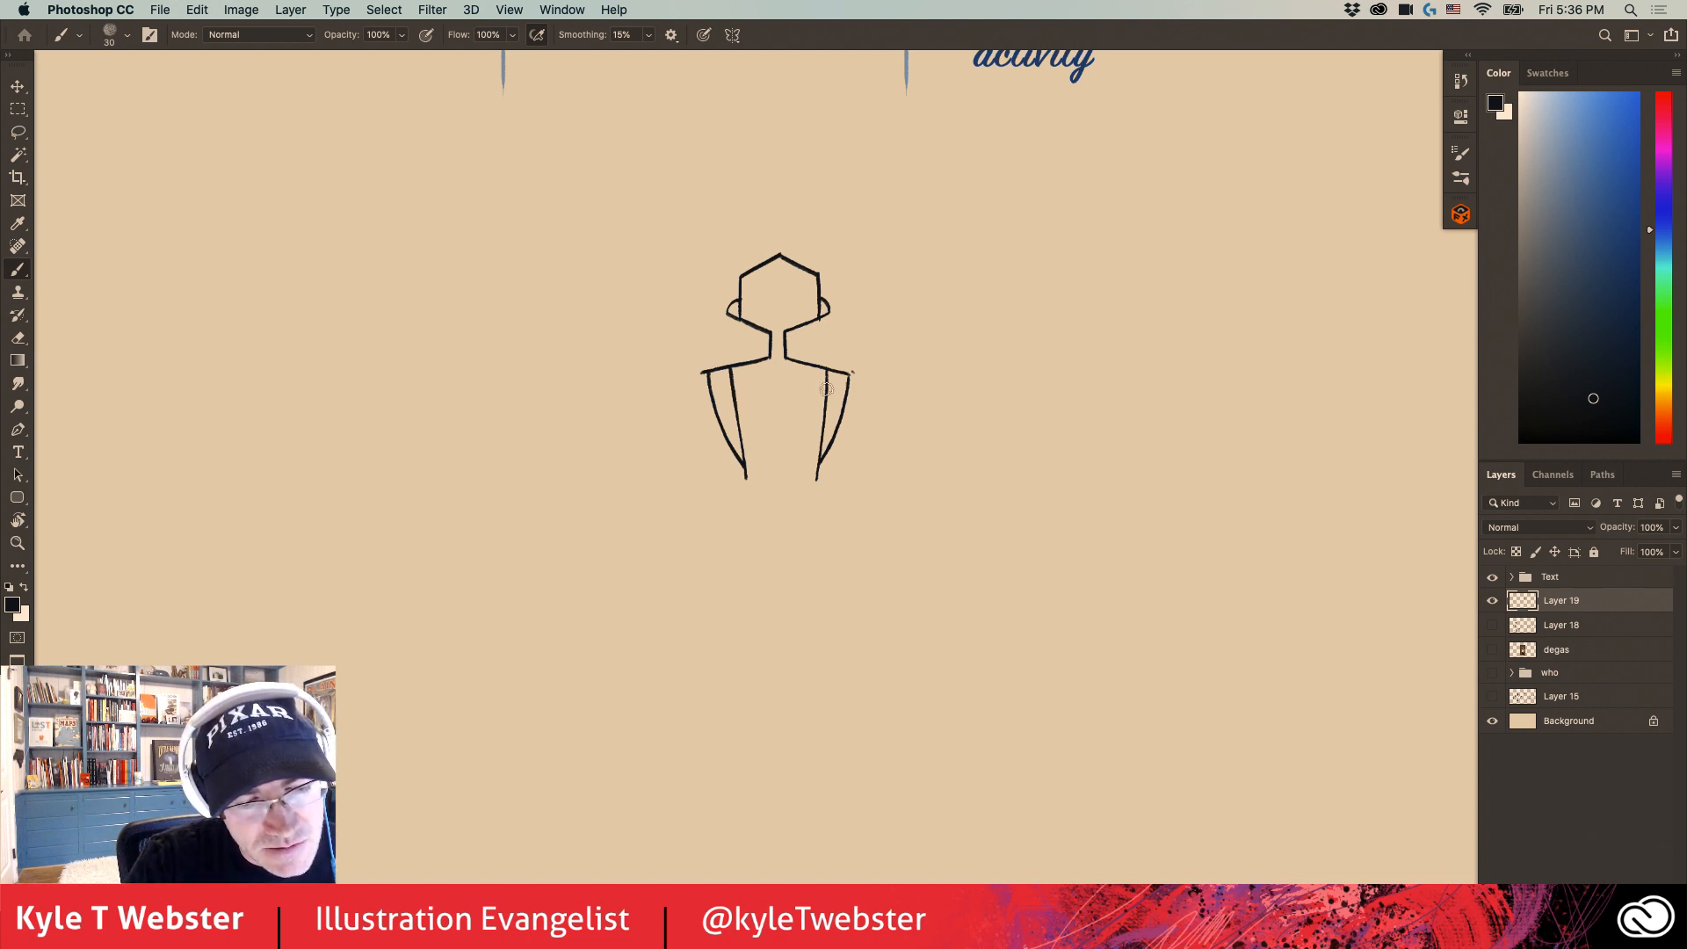
- Draw a slightly curved neckline across the upper torso and close the waist with a shallow downward point
left_click_drag(826, 391, 734, 395)
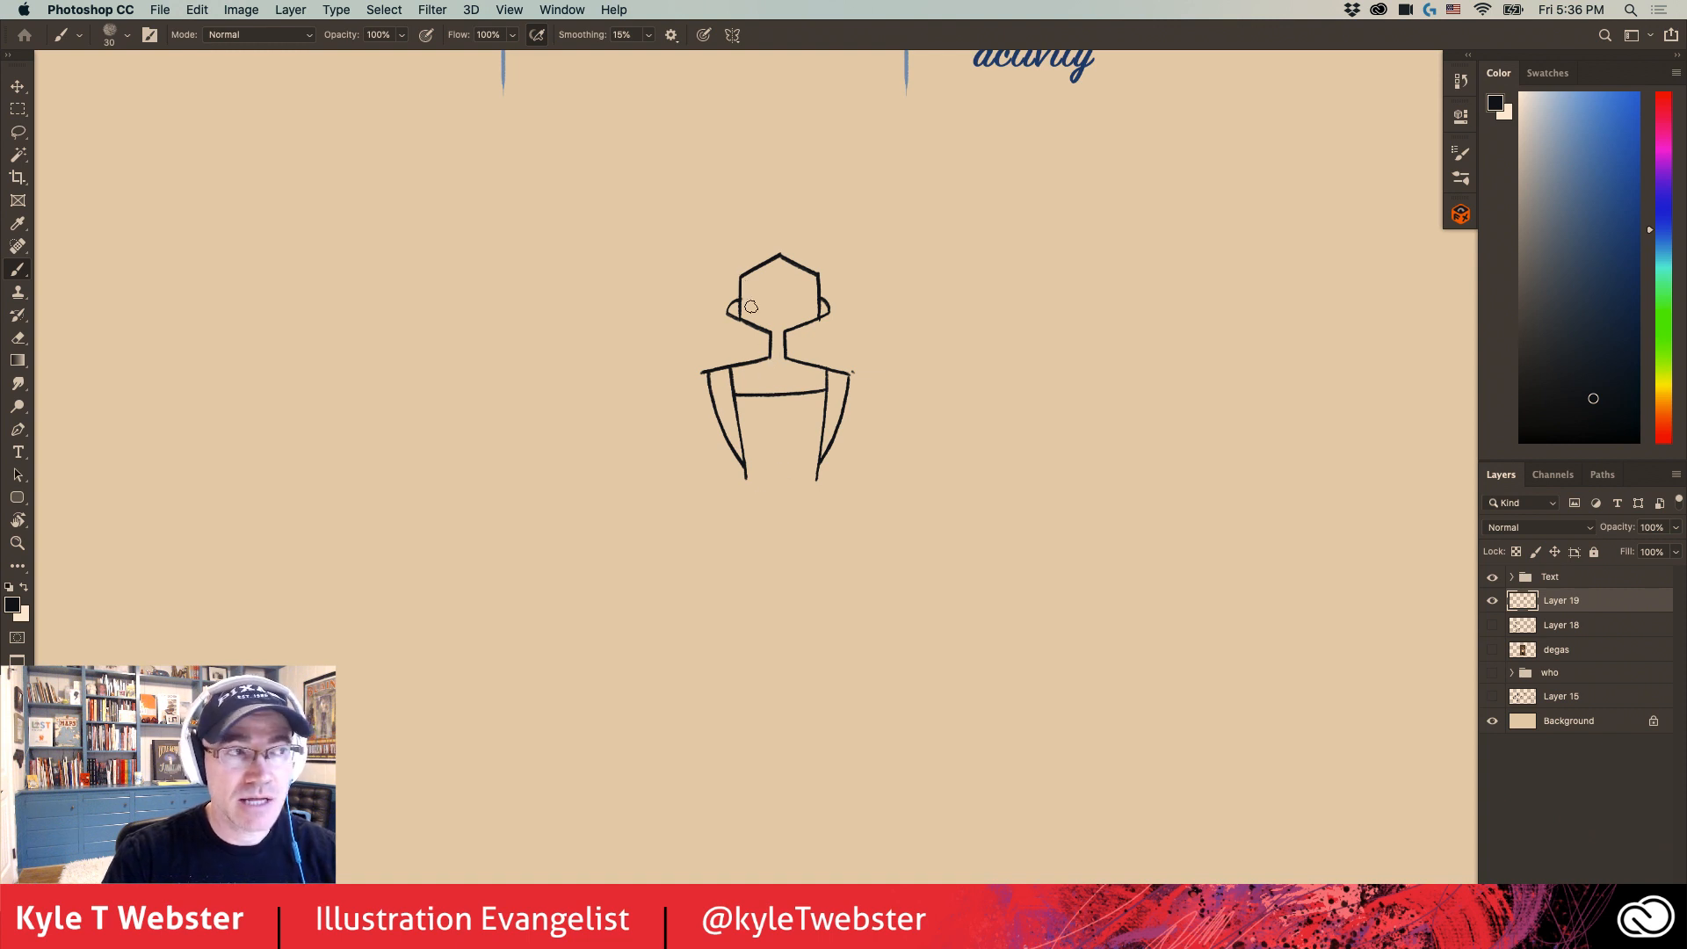
left_click_drag(815, 479, 775, 500)
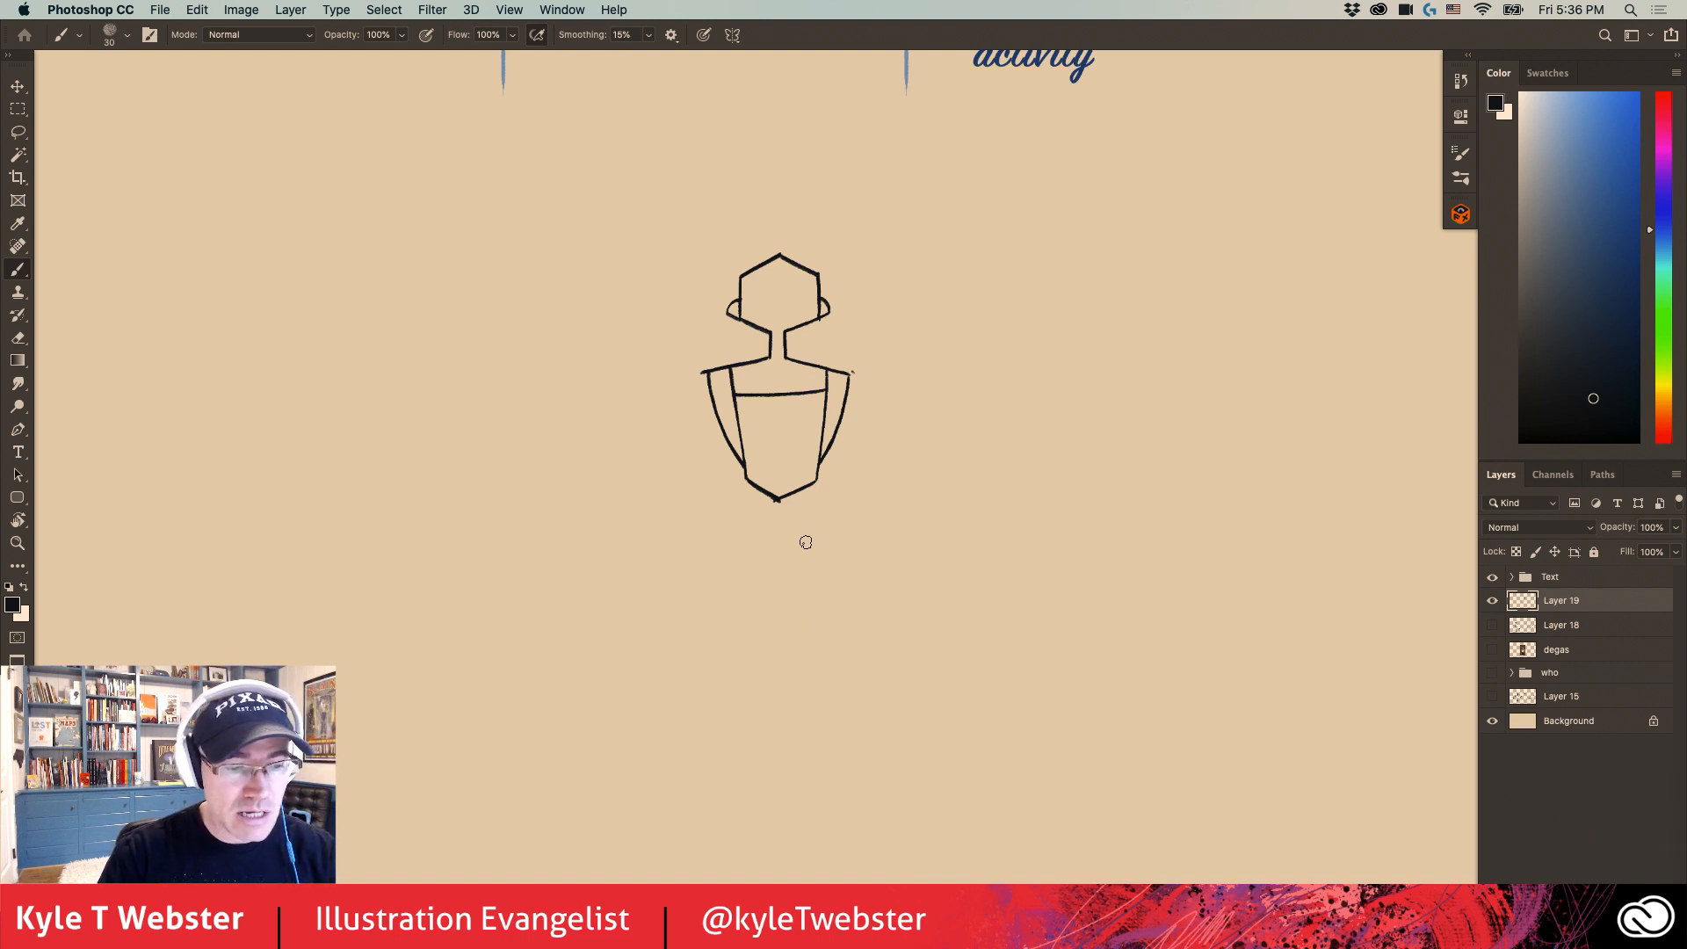
- Draw six straight skirt lines fanning out from the pointed waist, three on each side
left_click_drag(776, 499, 751, 567)
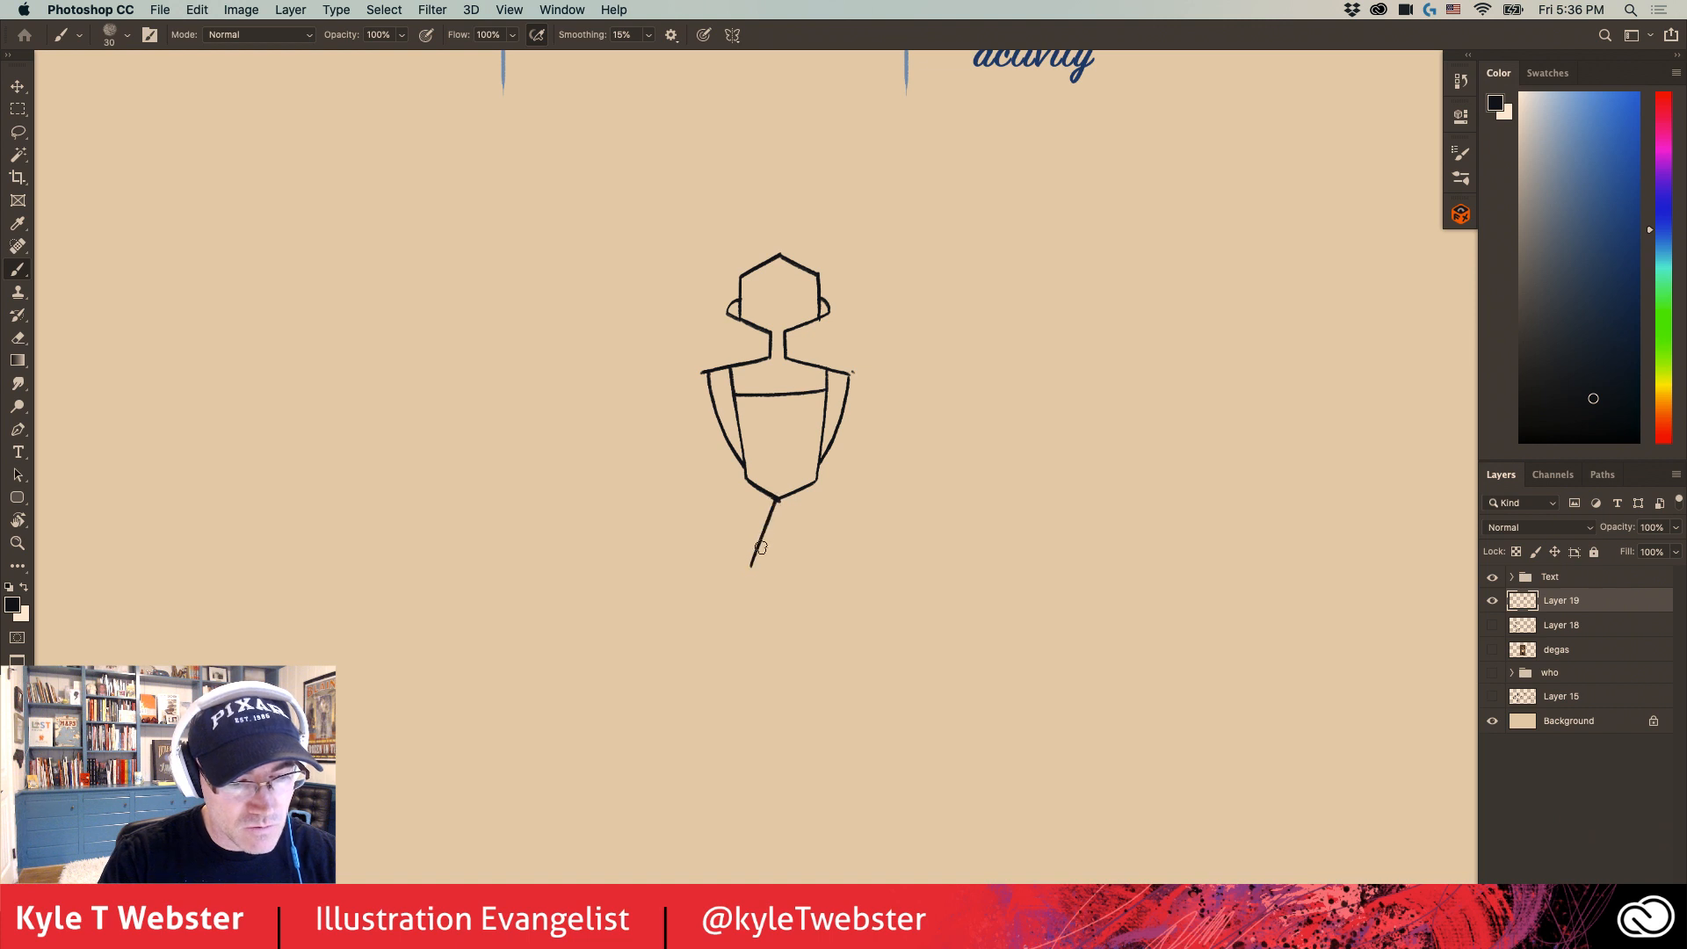
left_click_drag(776, 499, 804, 561)
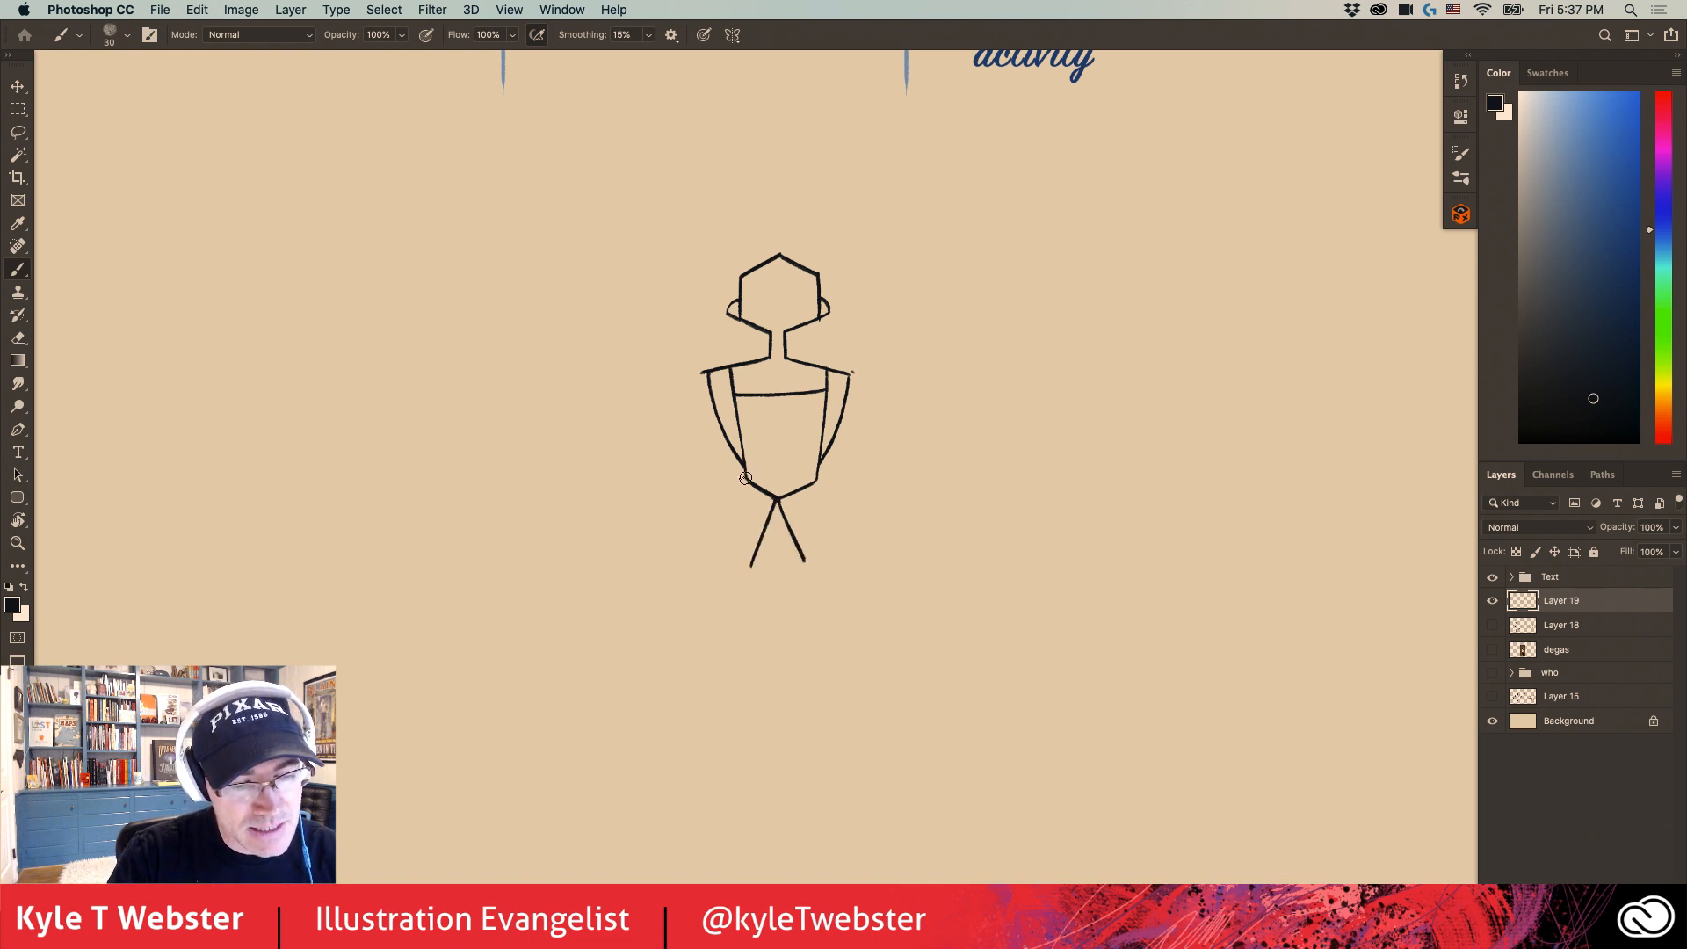
left_click_drag(745, 478, 685, 502)
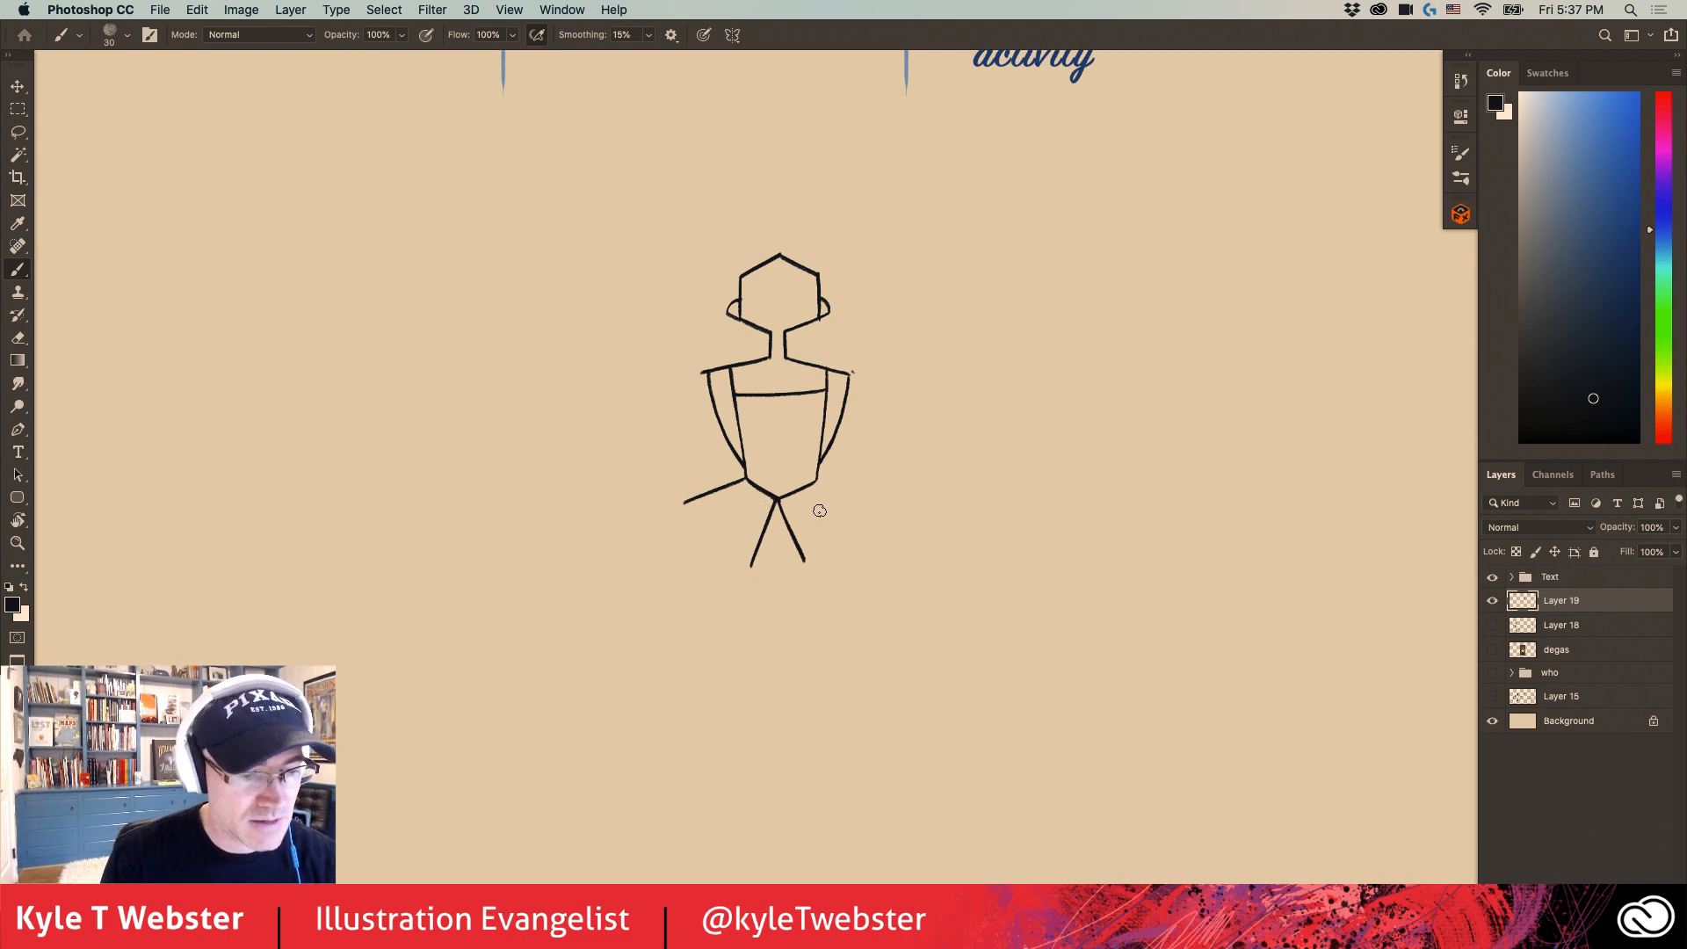
left_click_drag(818, 482, 874, 504)
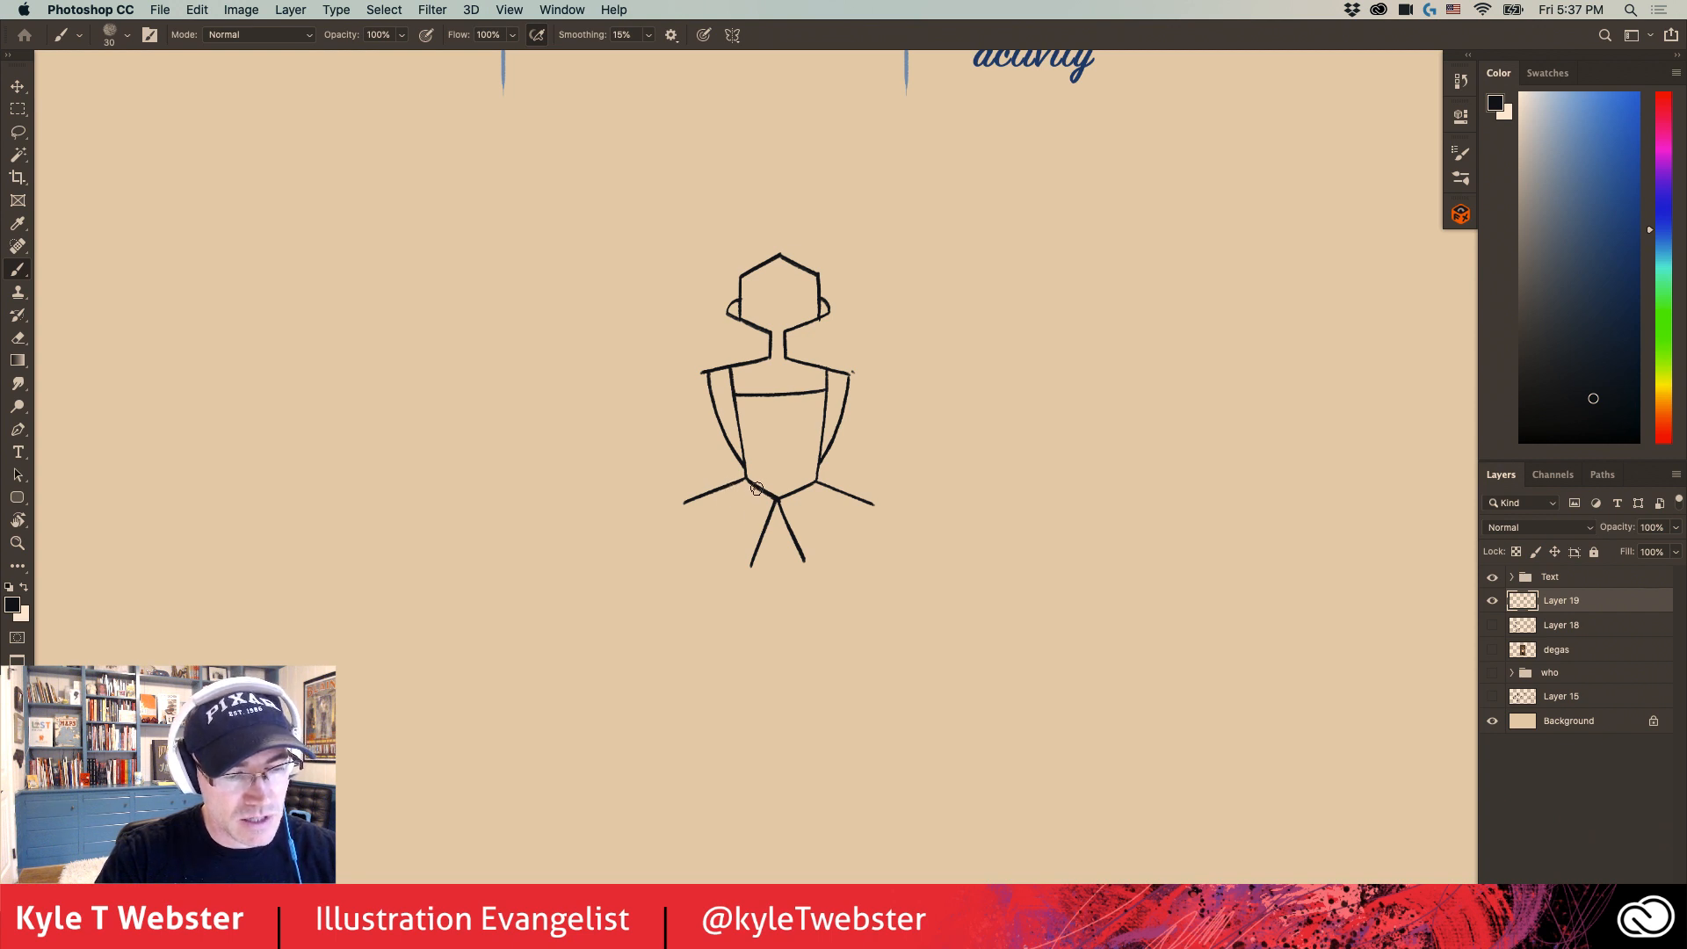
left_click_drag(757, 488, 705, 539)
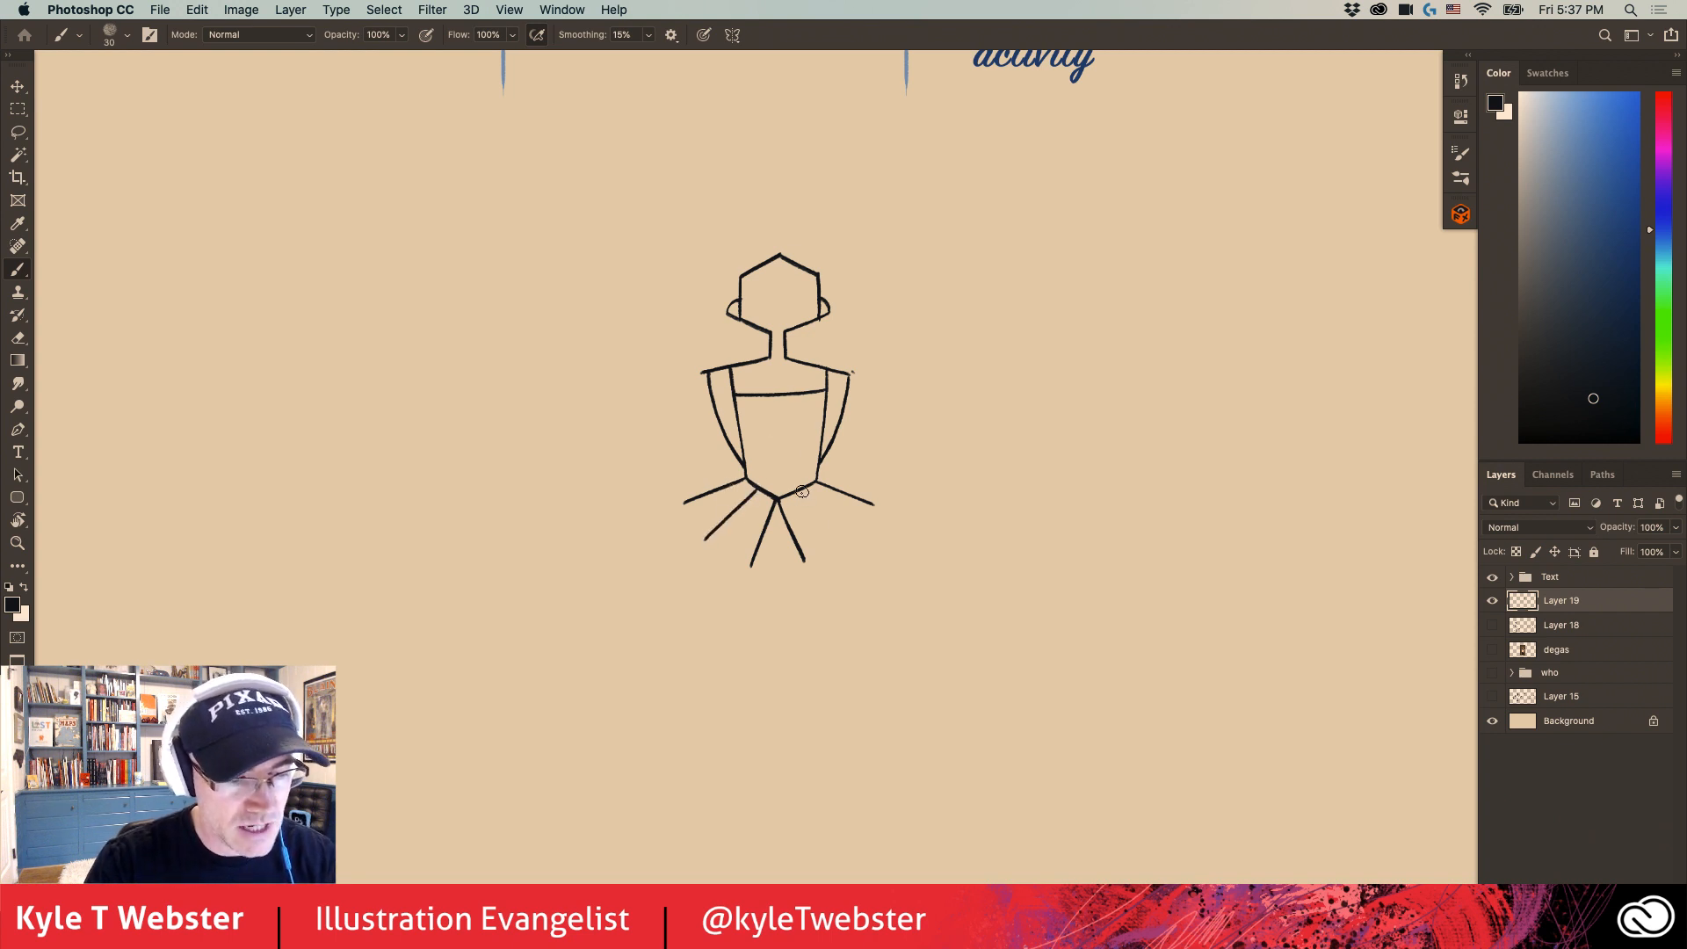
left_click_drag(800, 490, 845, 536)
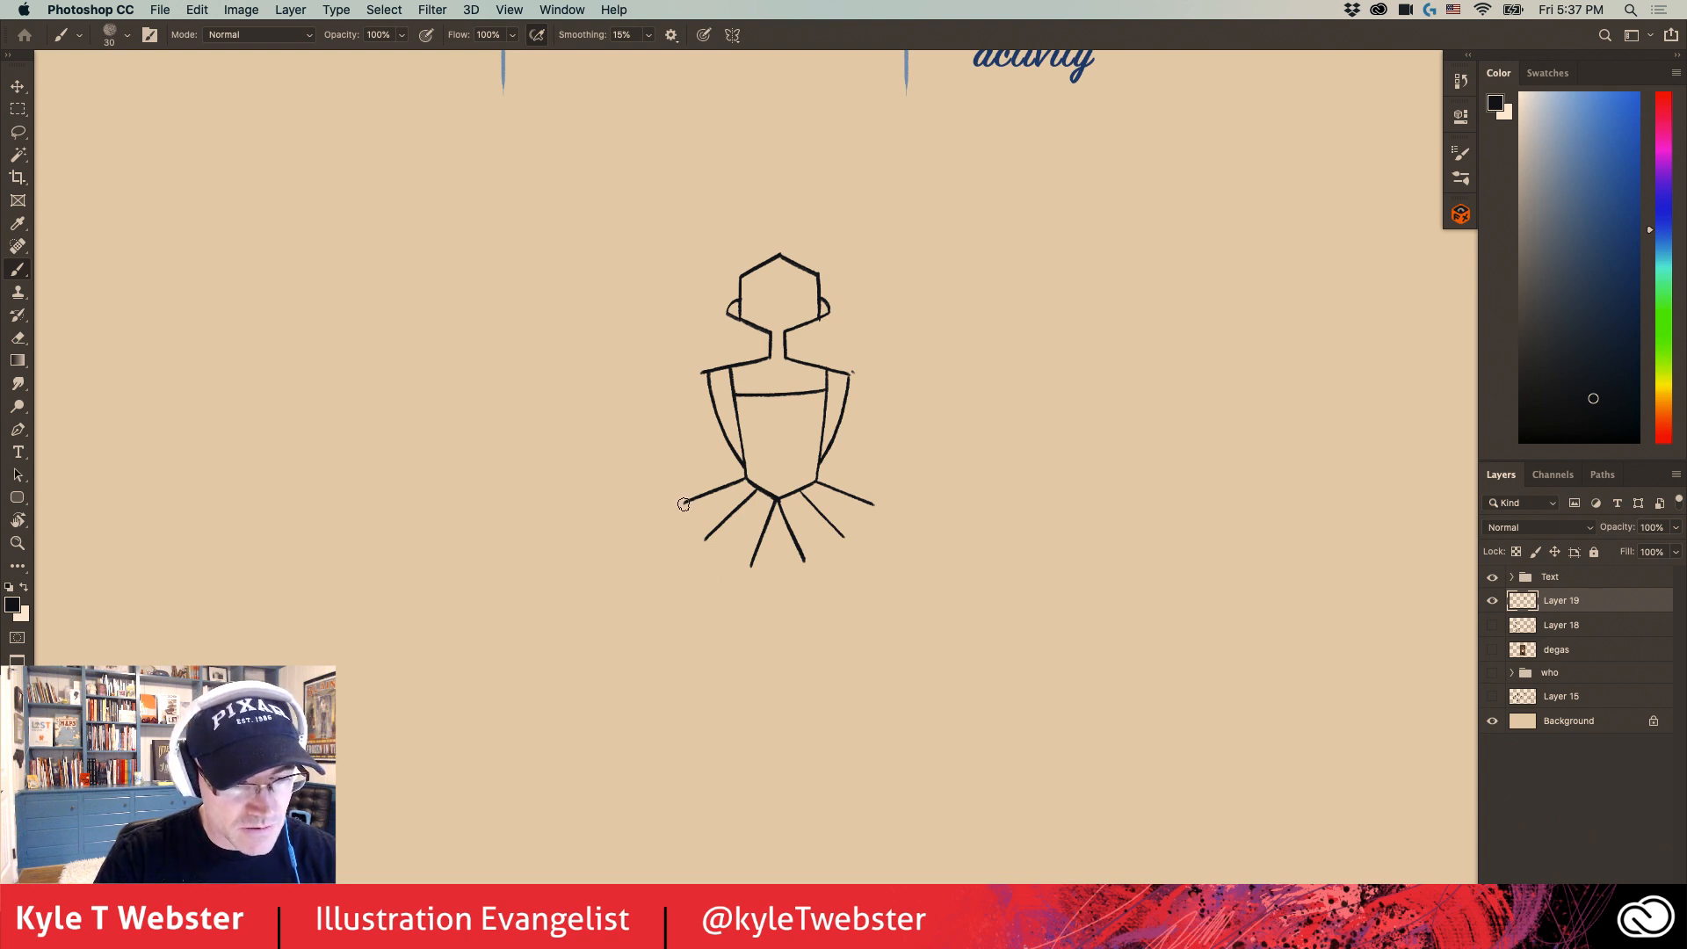
mouse_move(684, 516)
left_mouse_down()
mouse_move(683, 561)
mouse_move(706, 537)
mouse_move(678, 571)
mouse_move(706, 540)
mouse_move(731, 590)
mouse_move(738, 576)
mouse_move(786, 595)
mouse_move(861, 556)
left_mouse_up()
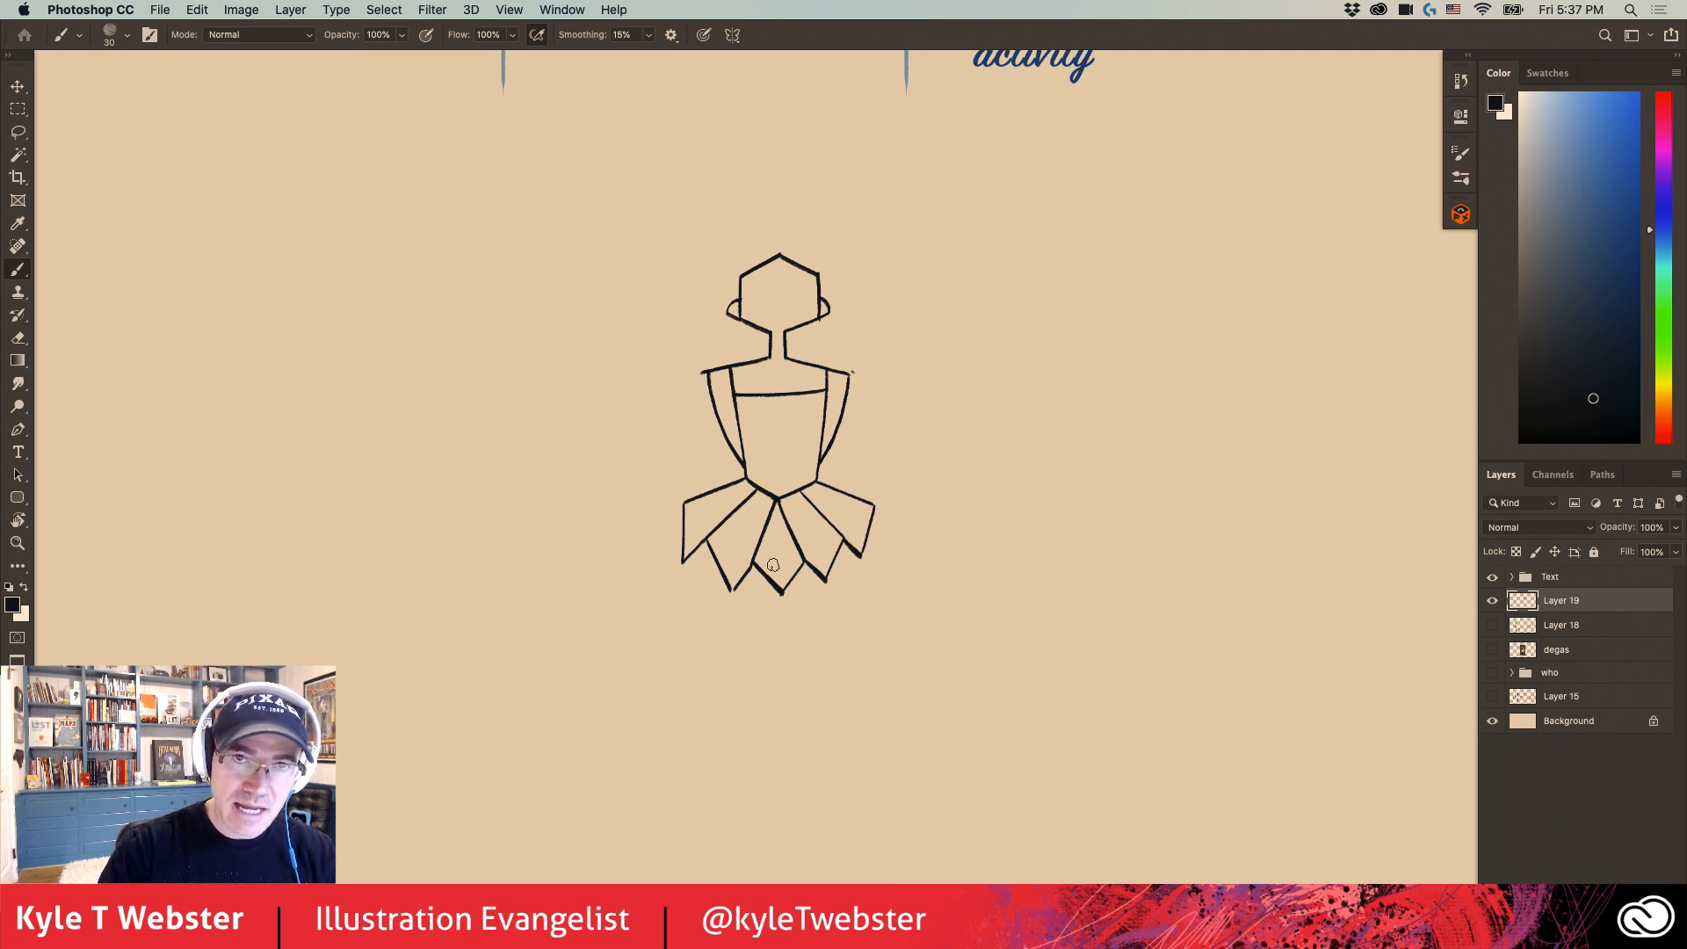
key("super+z")
key("super+z")
key("super+z")
key("super+z")
key("super+z")
key("super+z")
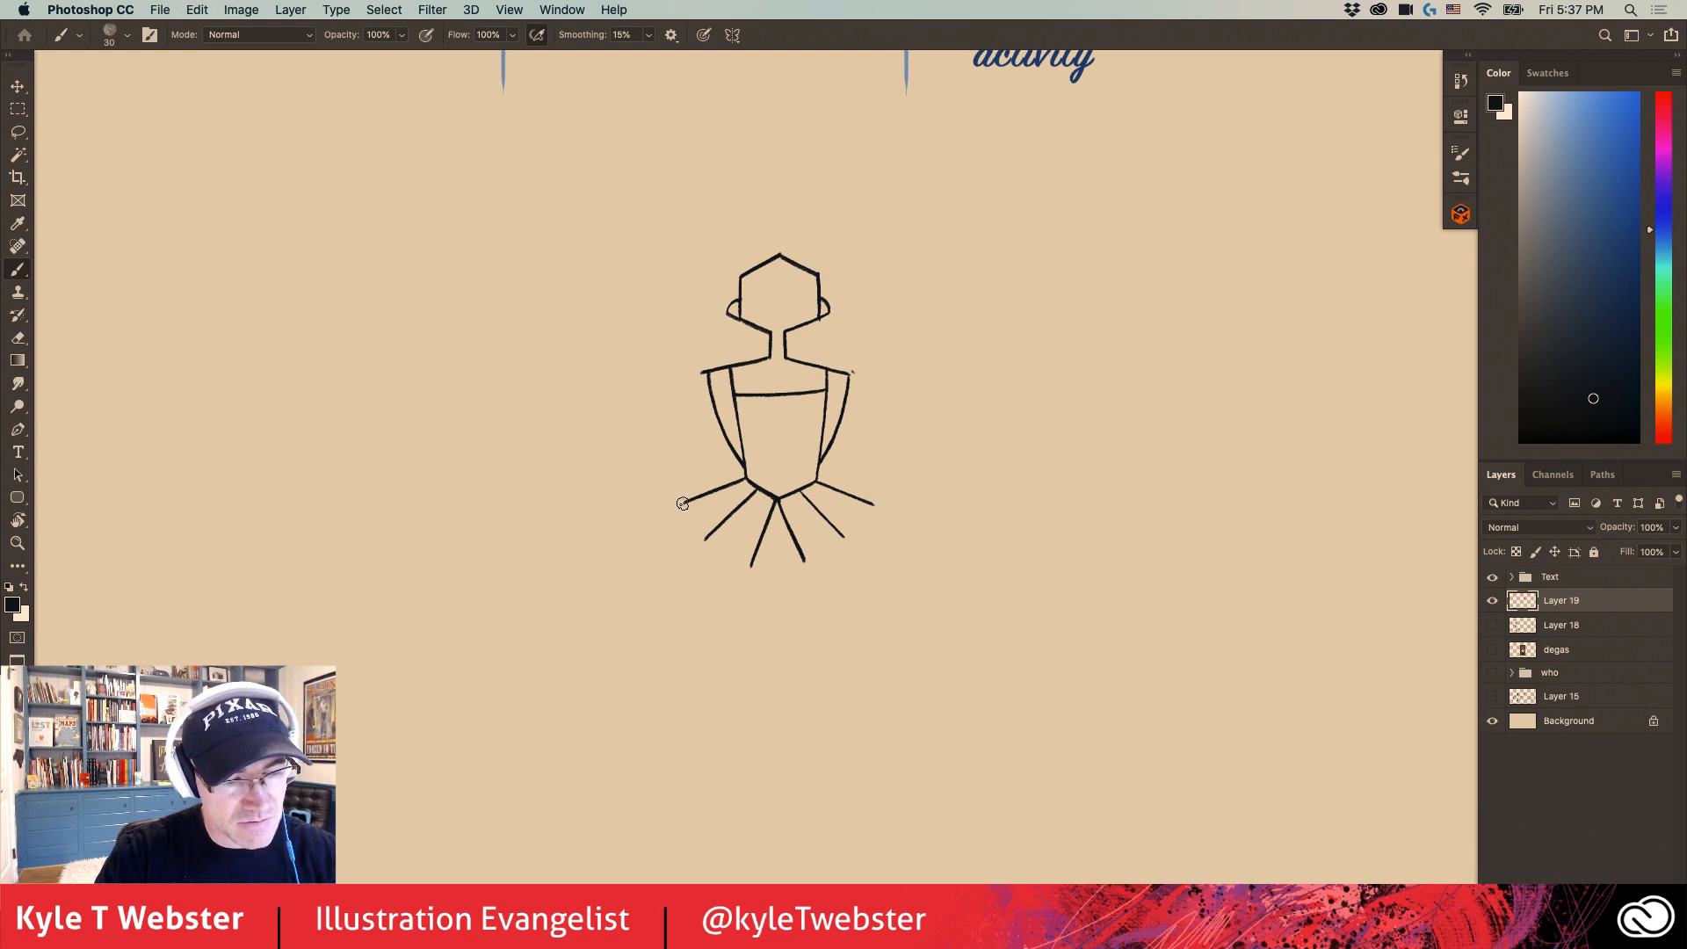
- Draw a zigzag hem with five downward points joining the skirt lines, and a straight vertical leg line below its centre point
mouse_move(683, 503)
left_mouse_down()
mouse_move(685, 552)
mouse_move(725, 524)
mouse_move(709, 556)
mouse_move(707, 541)
mouse_move(726, 593)
mouse_move(748, 569)
mouse_move(736, 558)
mouse_move(776, 600)
mouse_move(831, 589)
mouse_move(876, 535)
left_mouse_up()
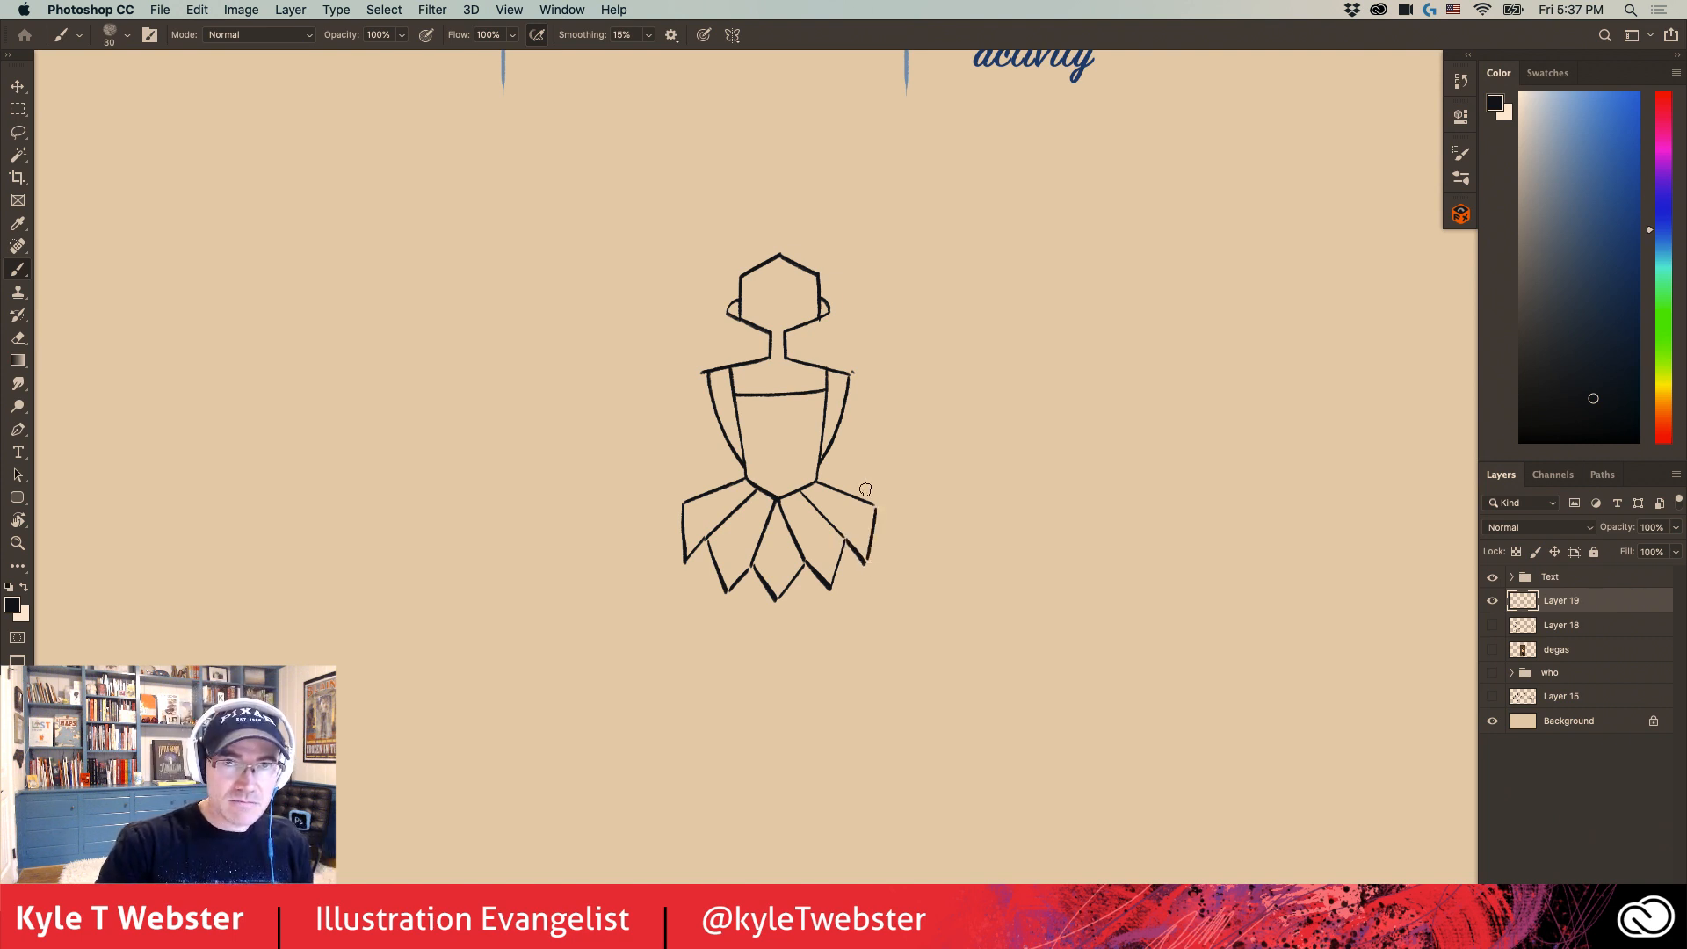
left_click_drag(641, 448, 629, 433)
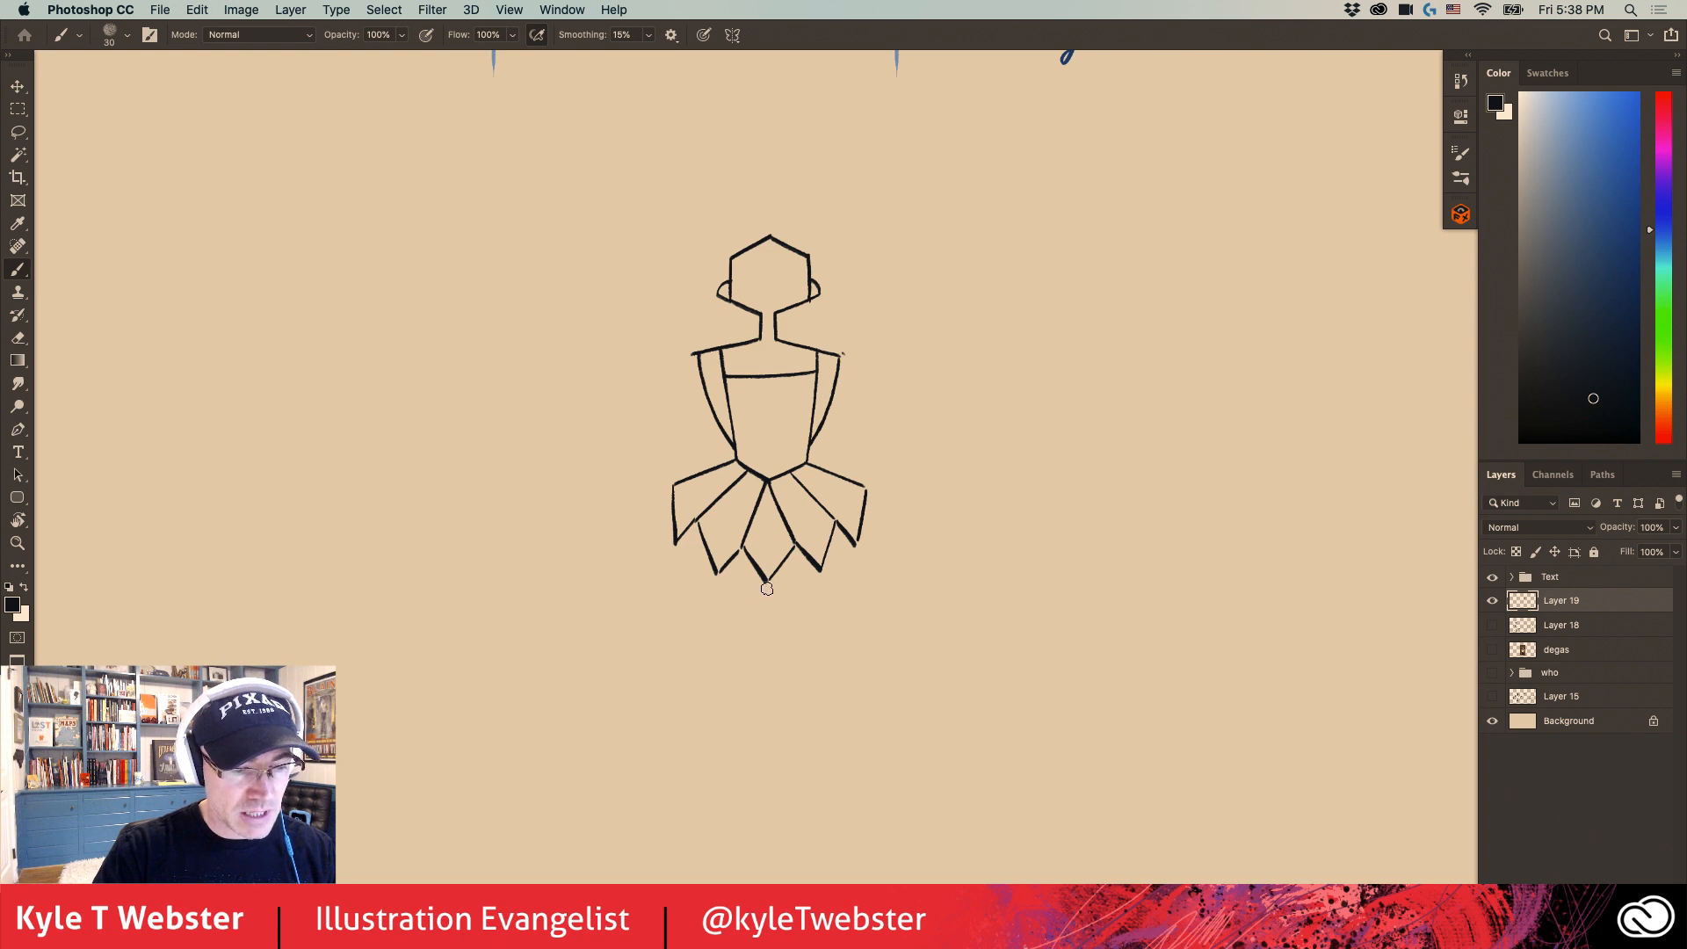
left_click_drag(766, 588, 765, 655)
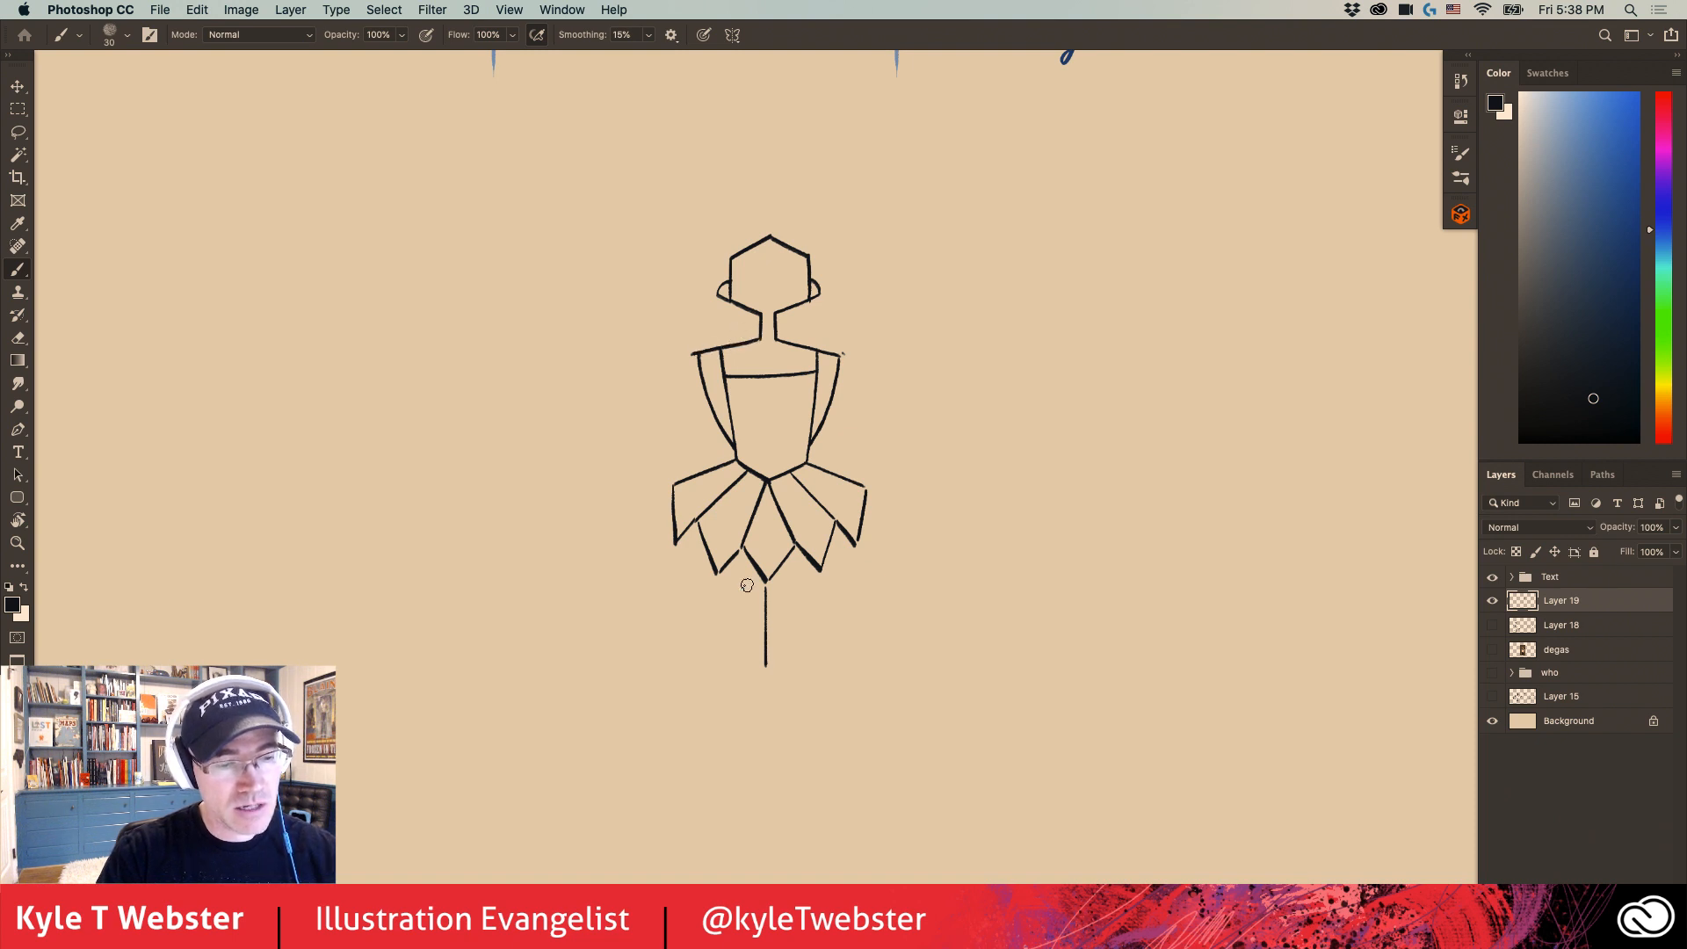
left_click_drag(677, 635, 663, 588)
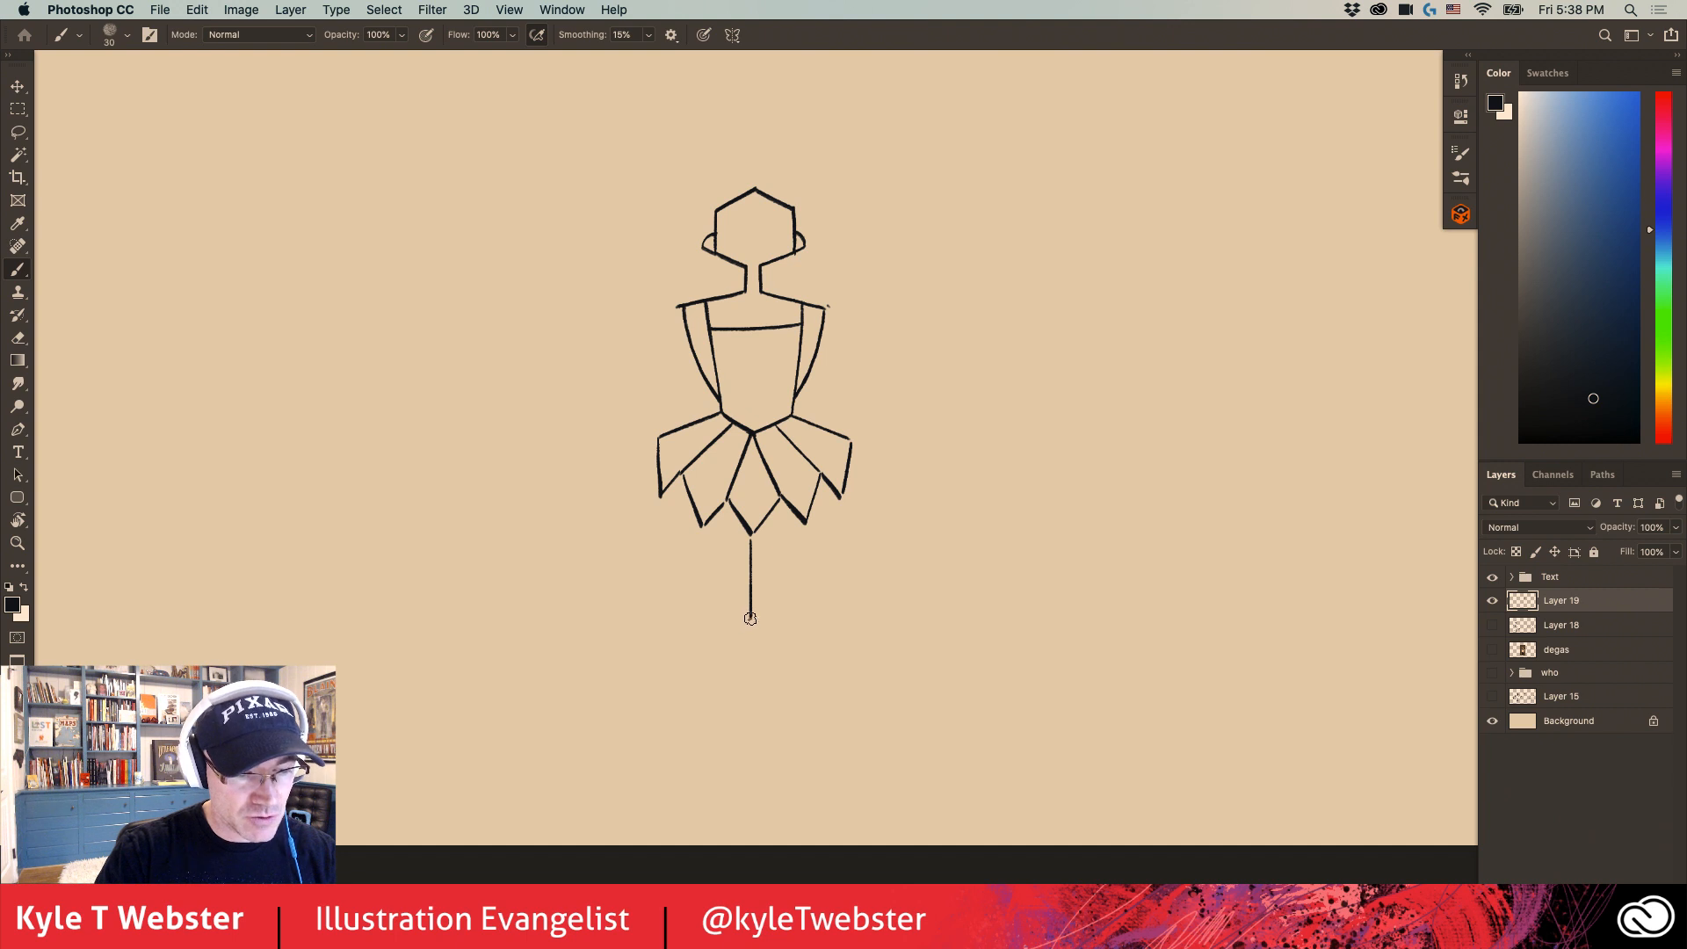
mouse_move(748, 621)
left_mouse_down()
mouse_move(738, 679)
mouse_move(755, 735)
left_mouse_up()
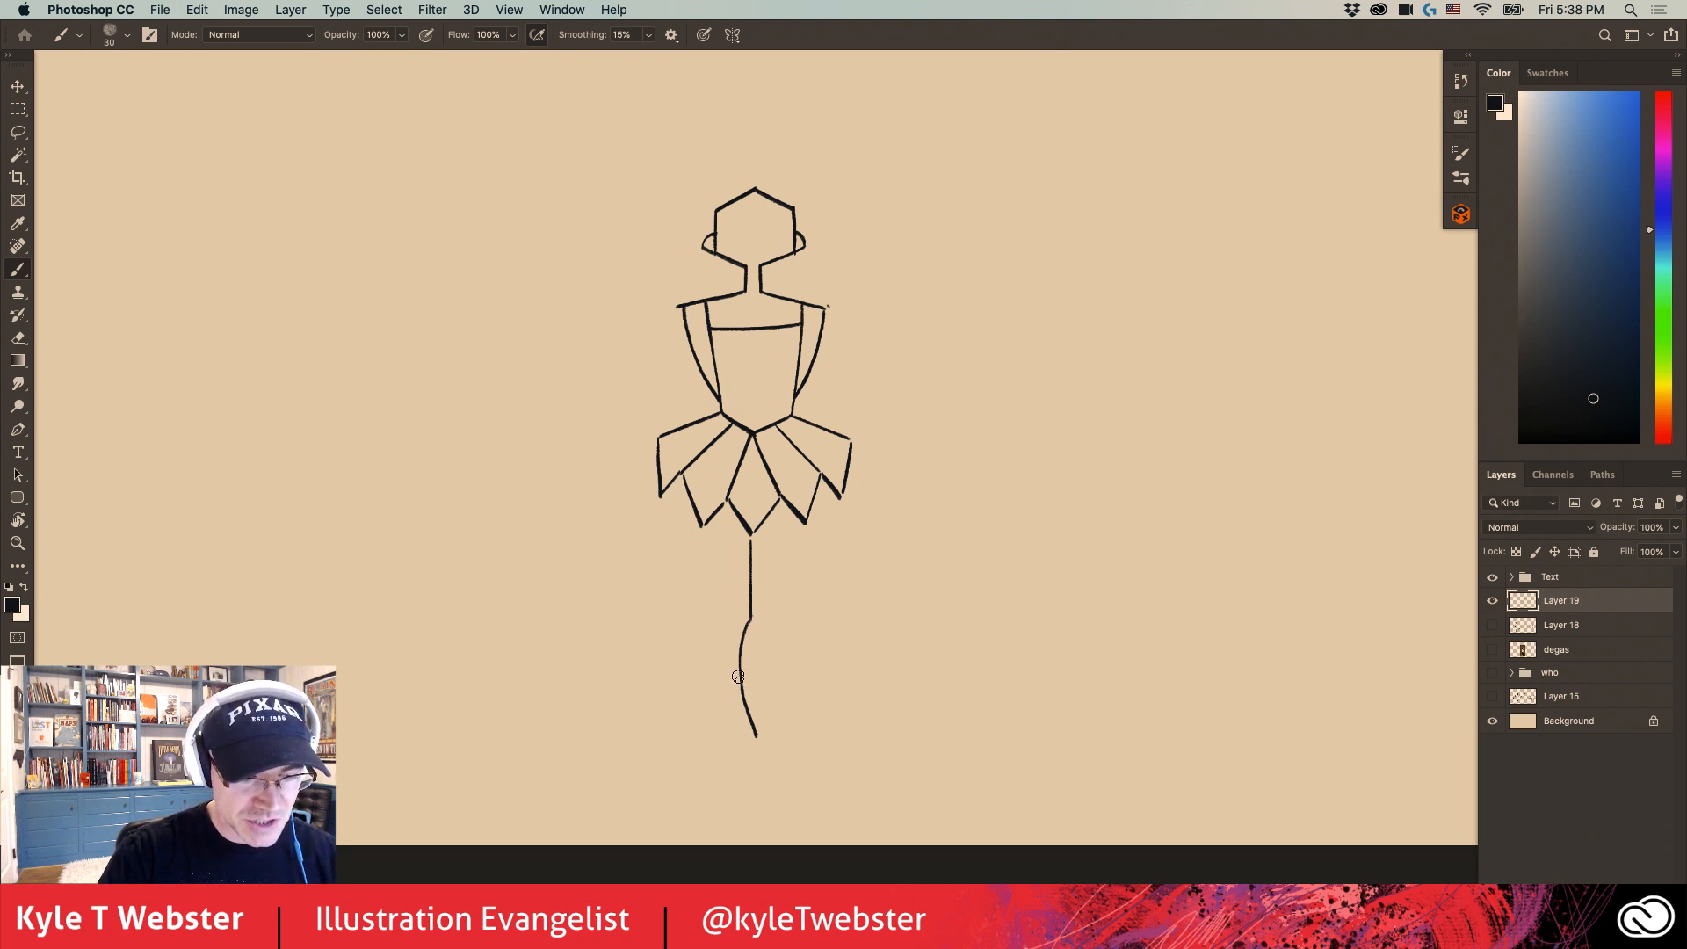
mouse_move(547, 598)
left_mouse_down()
mouse_move(530, 641)
mouse_move(540, 720)
left_mouse_up()
left_click_drag(498, 596, 501, 688)
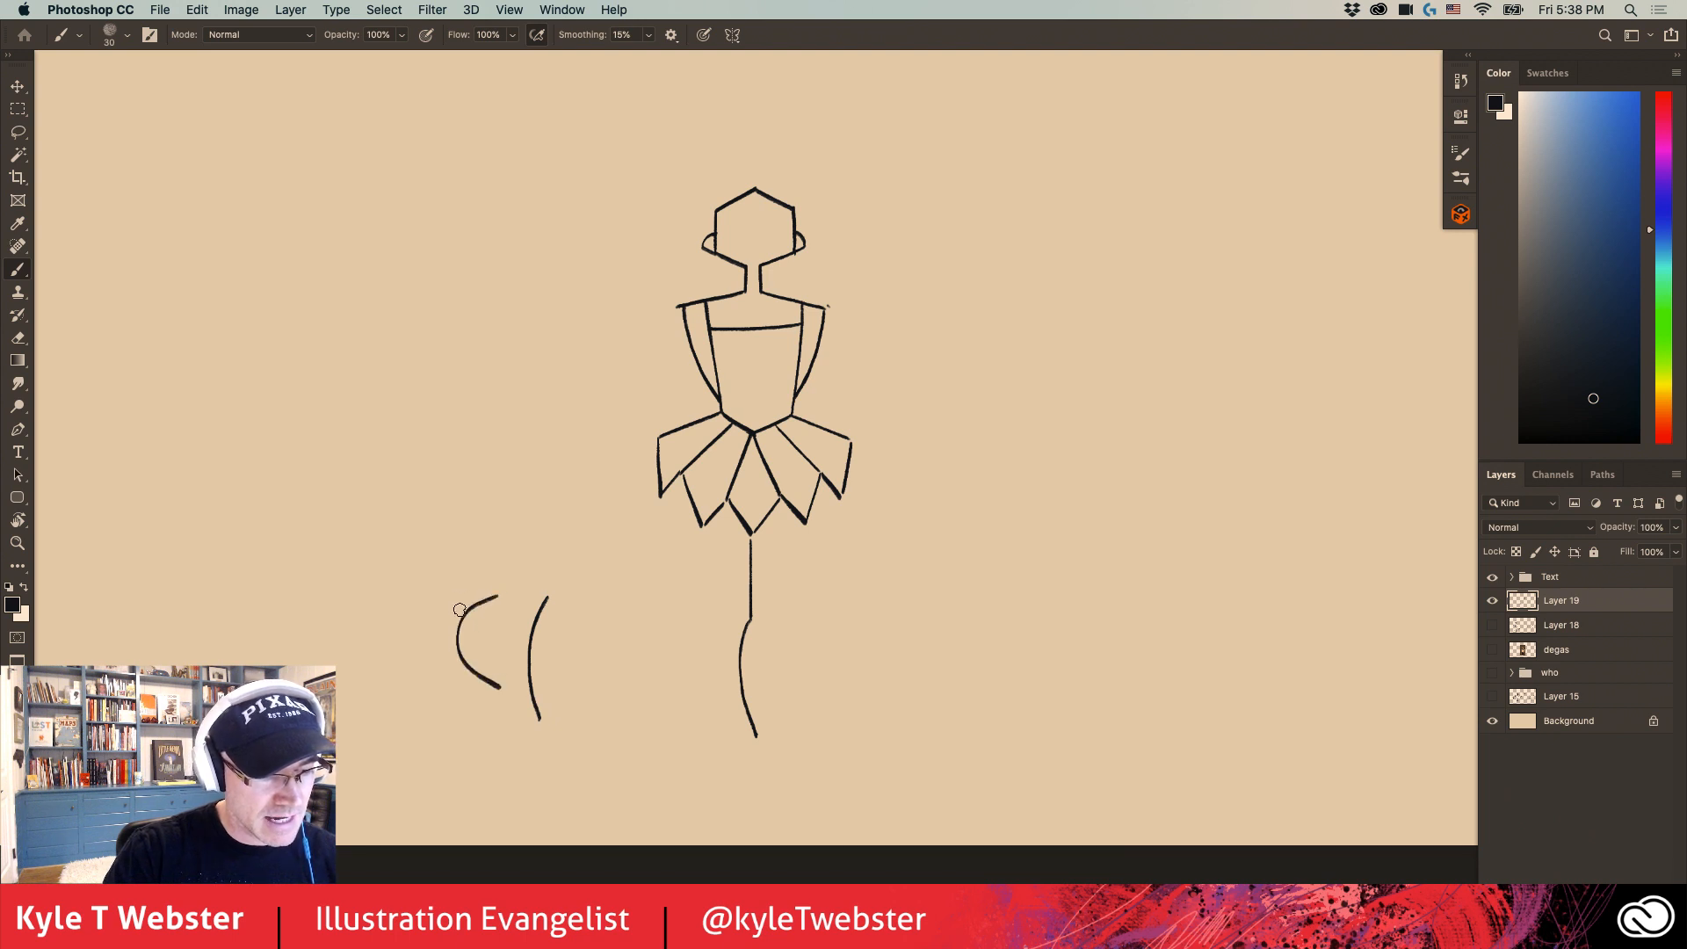
mouse_move(475, 427)
left_mouse_down()
mouse_move(459, 501)
mouse_move(476, 563)
left_mouse_up()
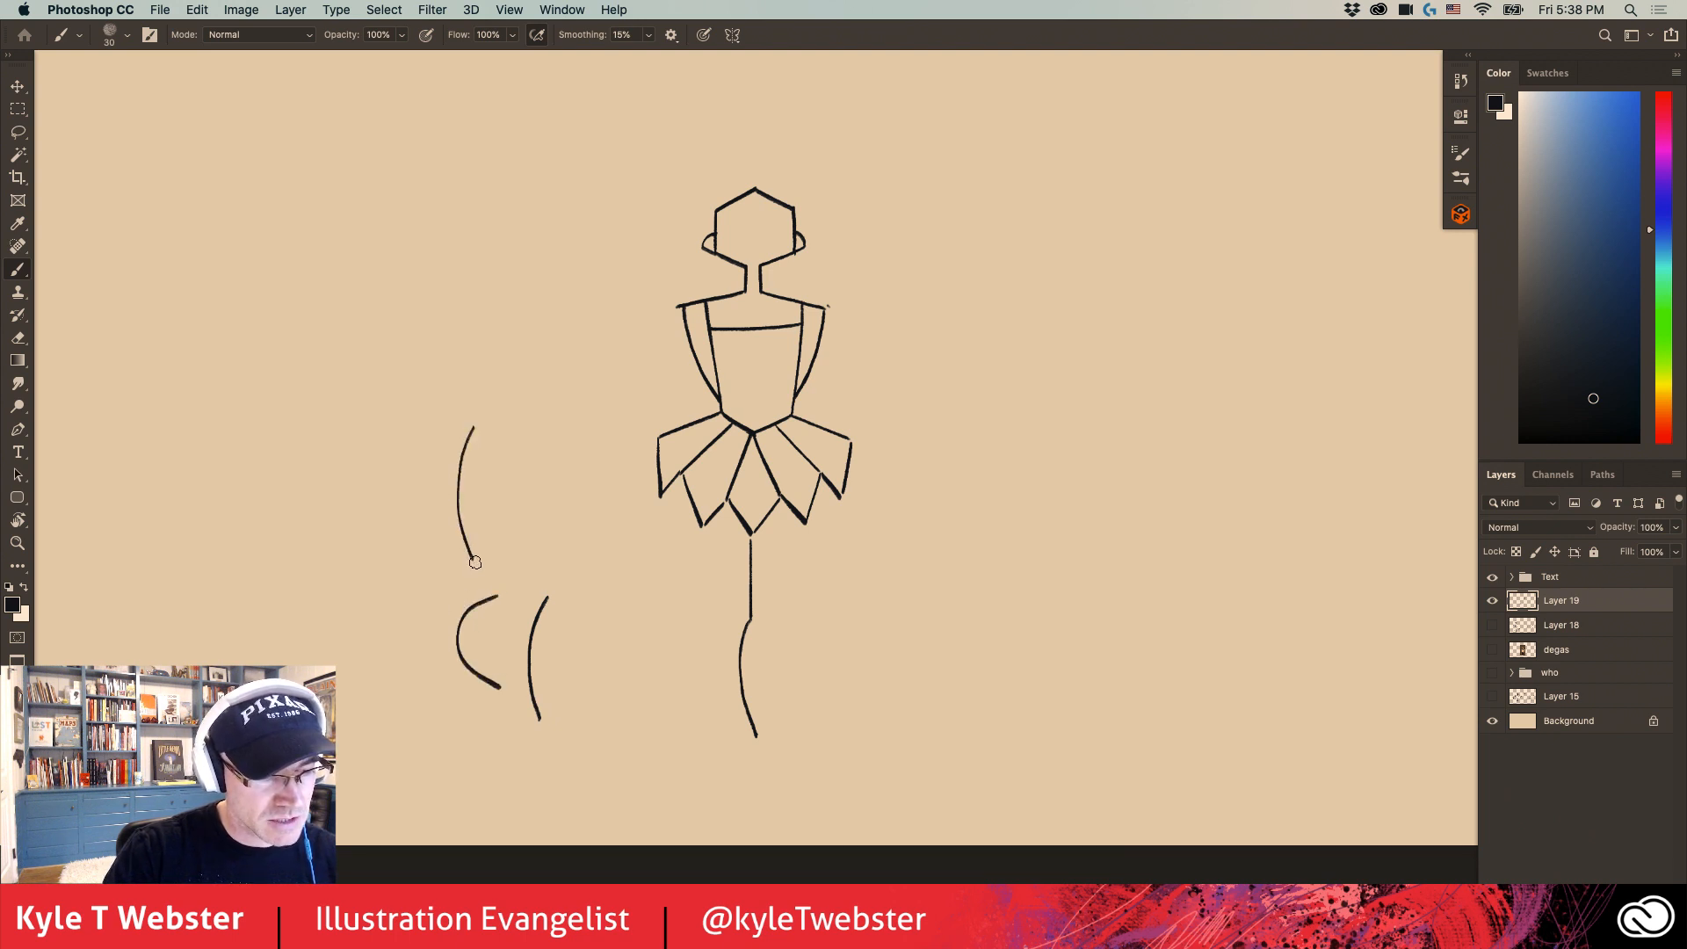
key("super+z")
key("super+z")
key("super+z")
key("super+z")
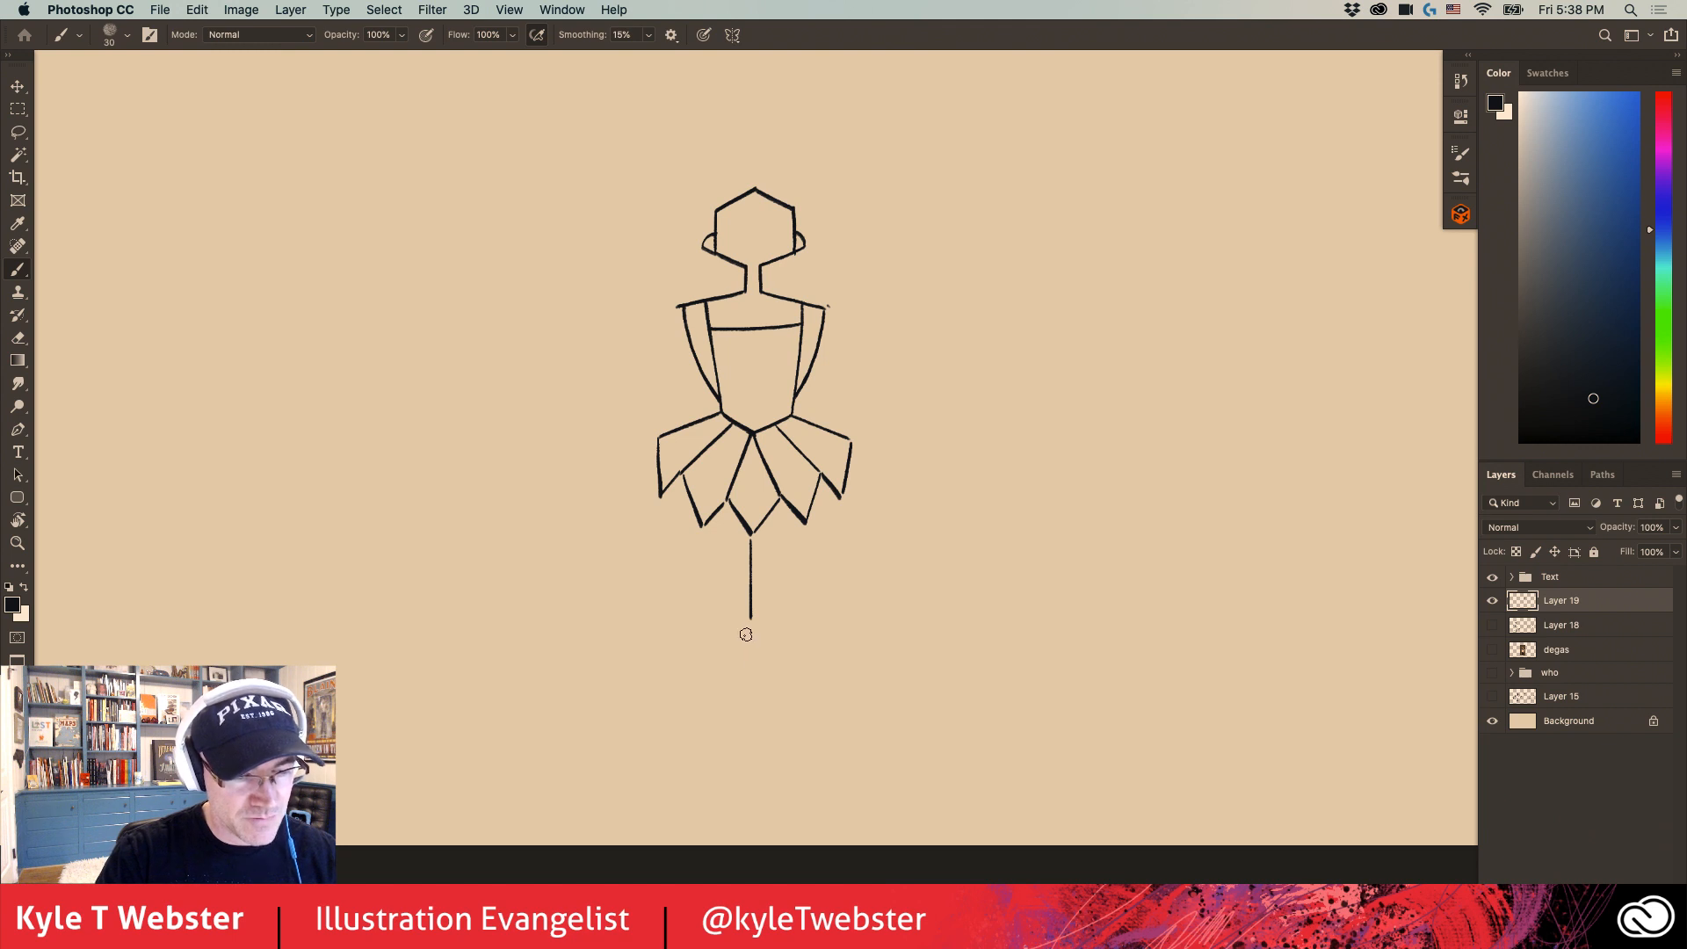
- Draw the front leg with a curved calf, small heel and flat sole, a curved outer thigh, a straight shin and a sloping foot top
left_click_drag(747, 628, 757, 744)
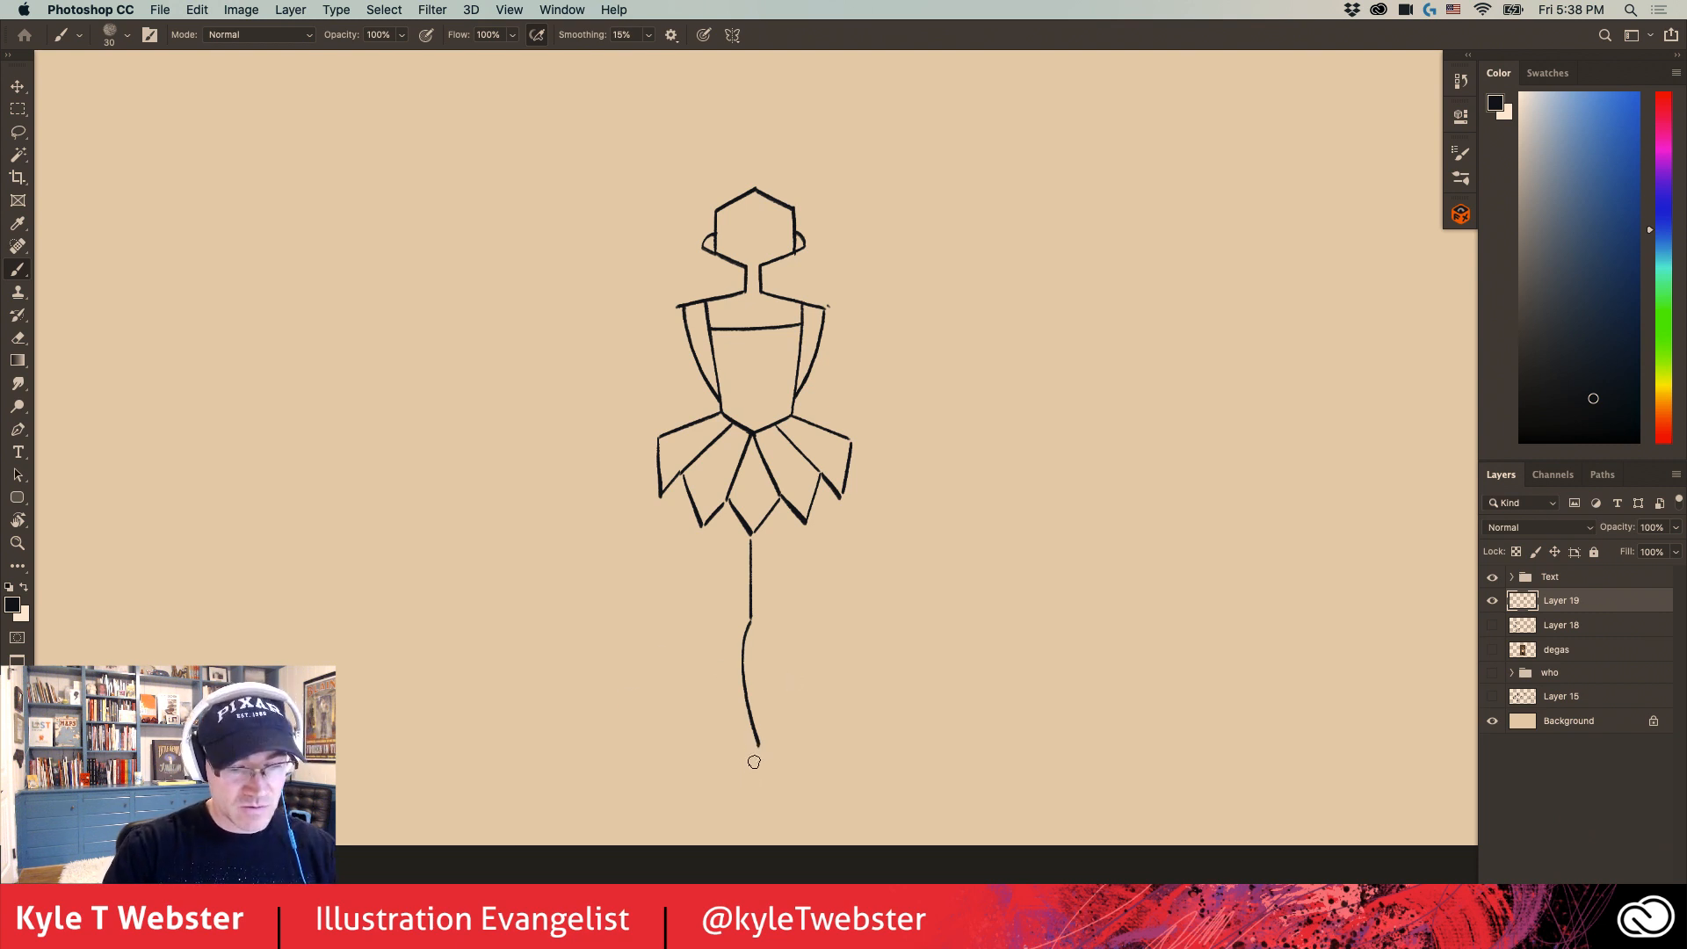
left_click_drag(759, 745, 759, 763)
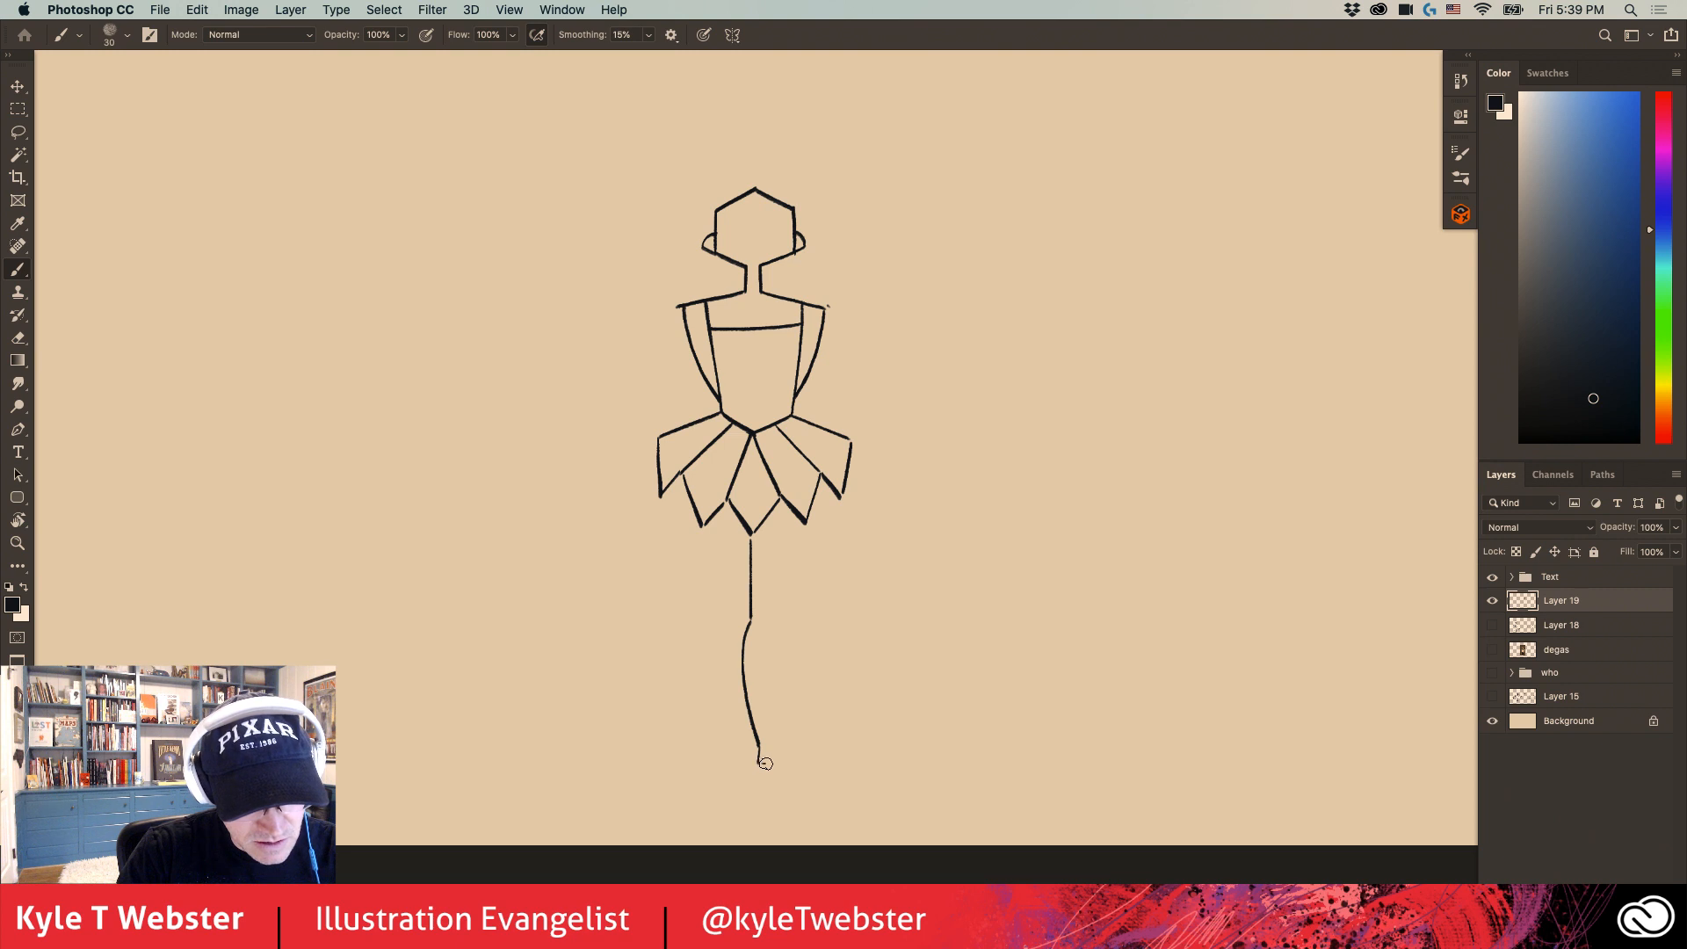
left_click_drag(765, 763, 820, 769)
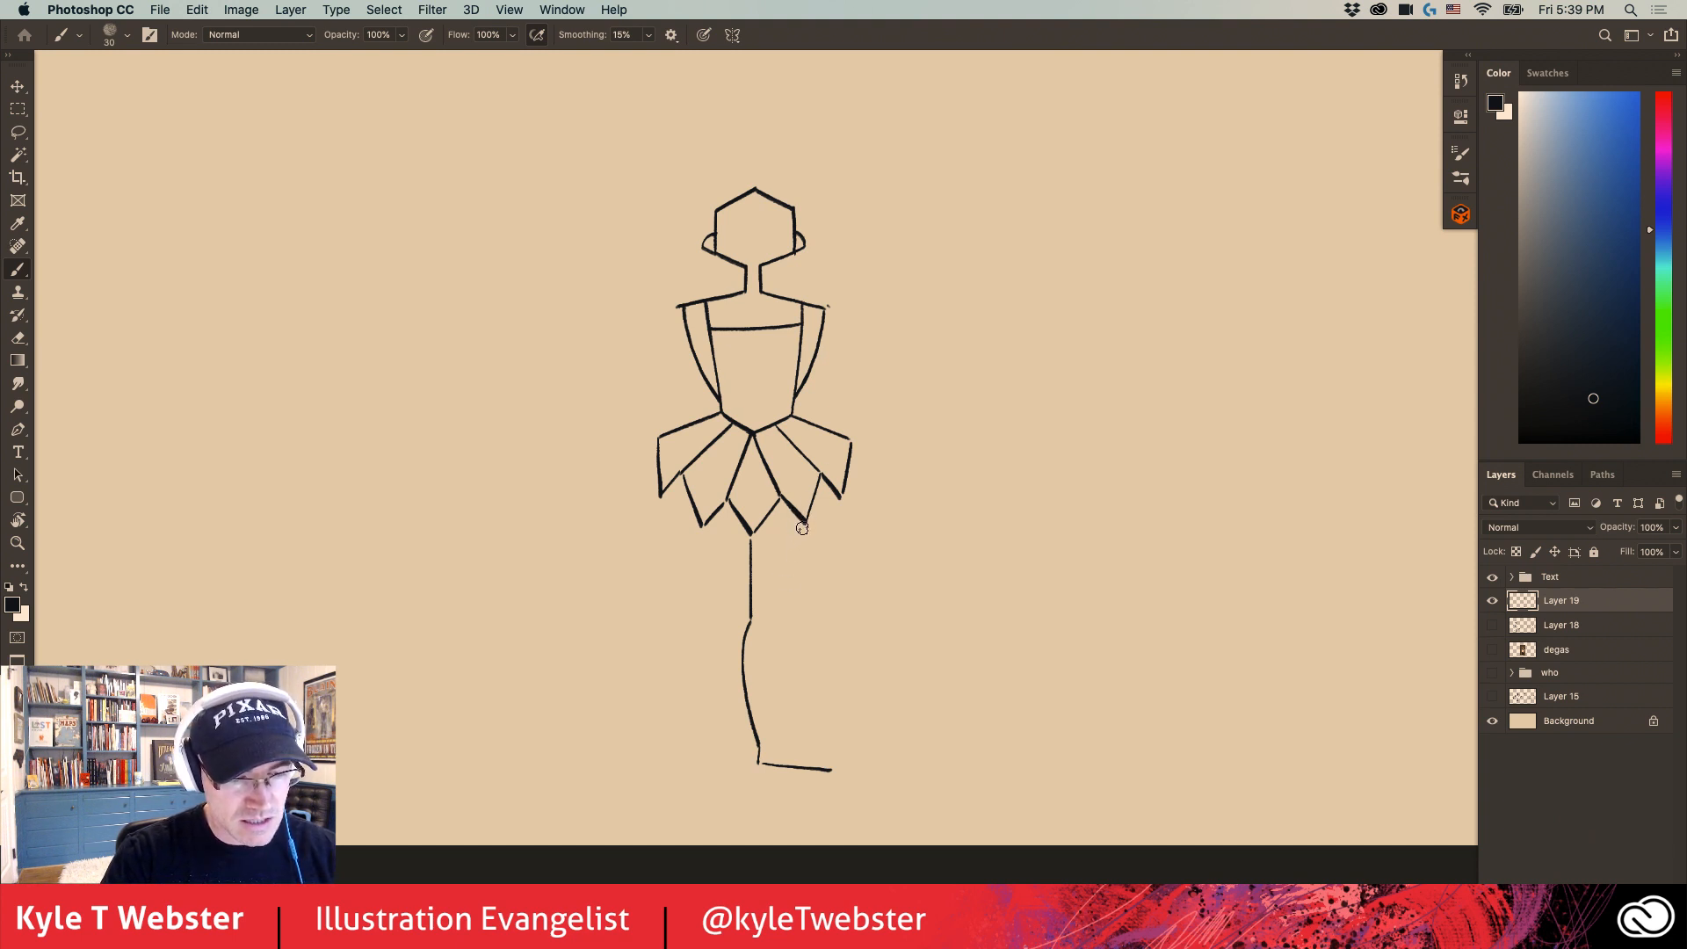
left_click_drag(802, 528, 771, 625)
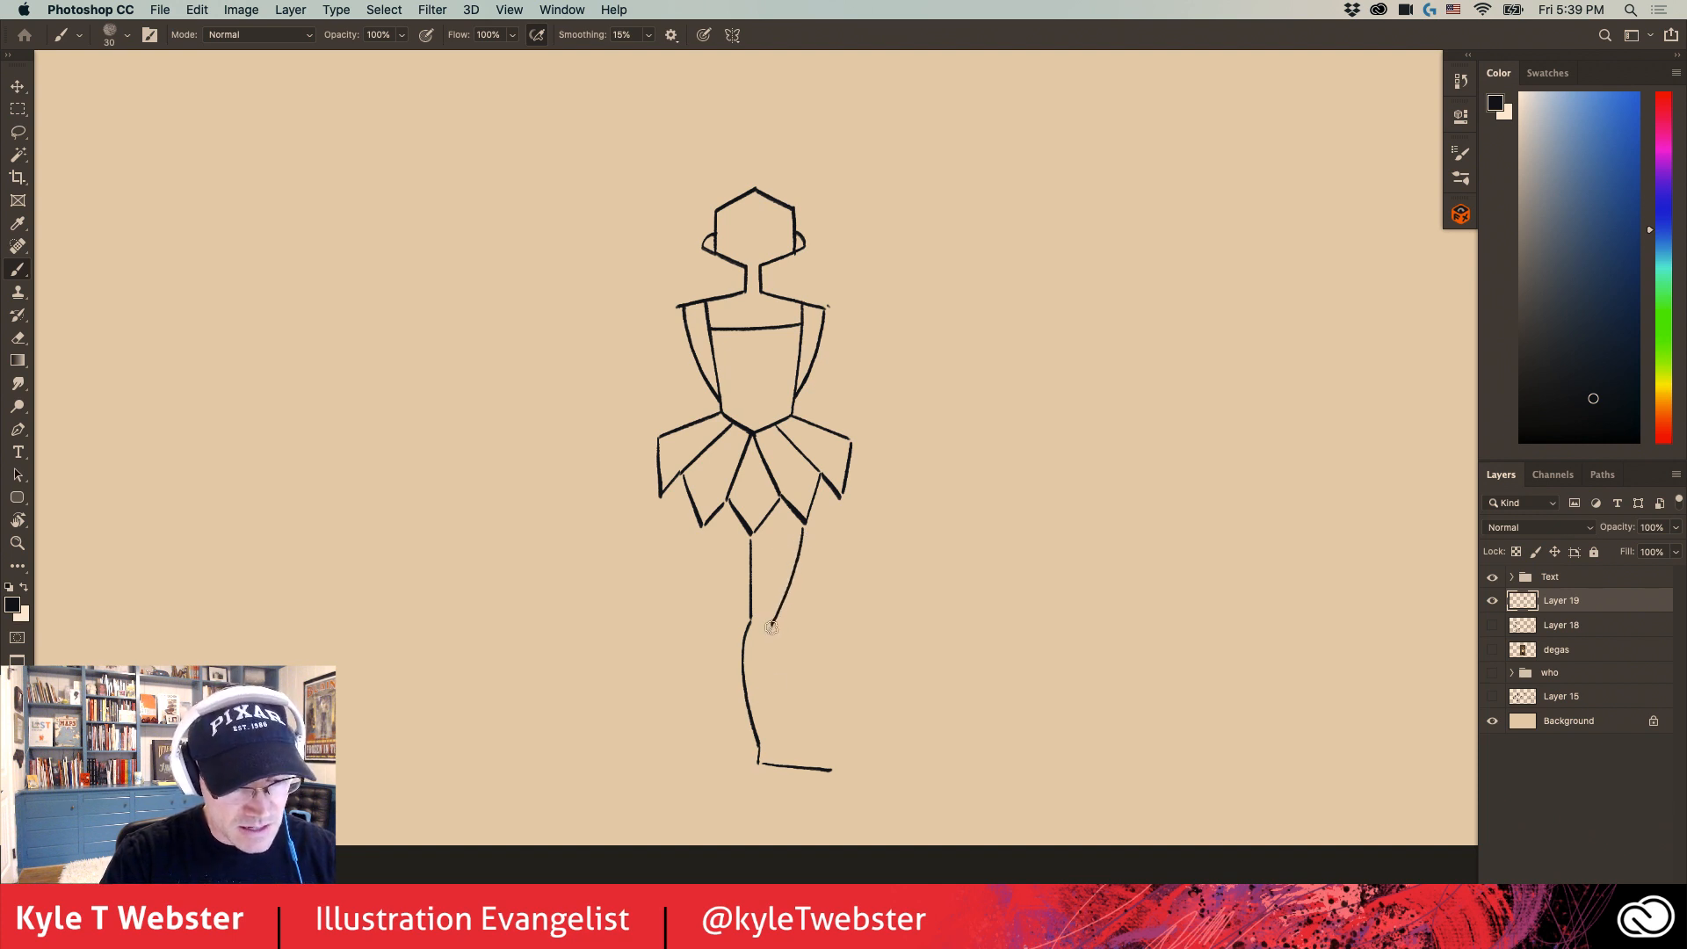
left_click_drag(771, 627, 775, 744)
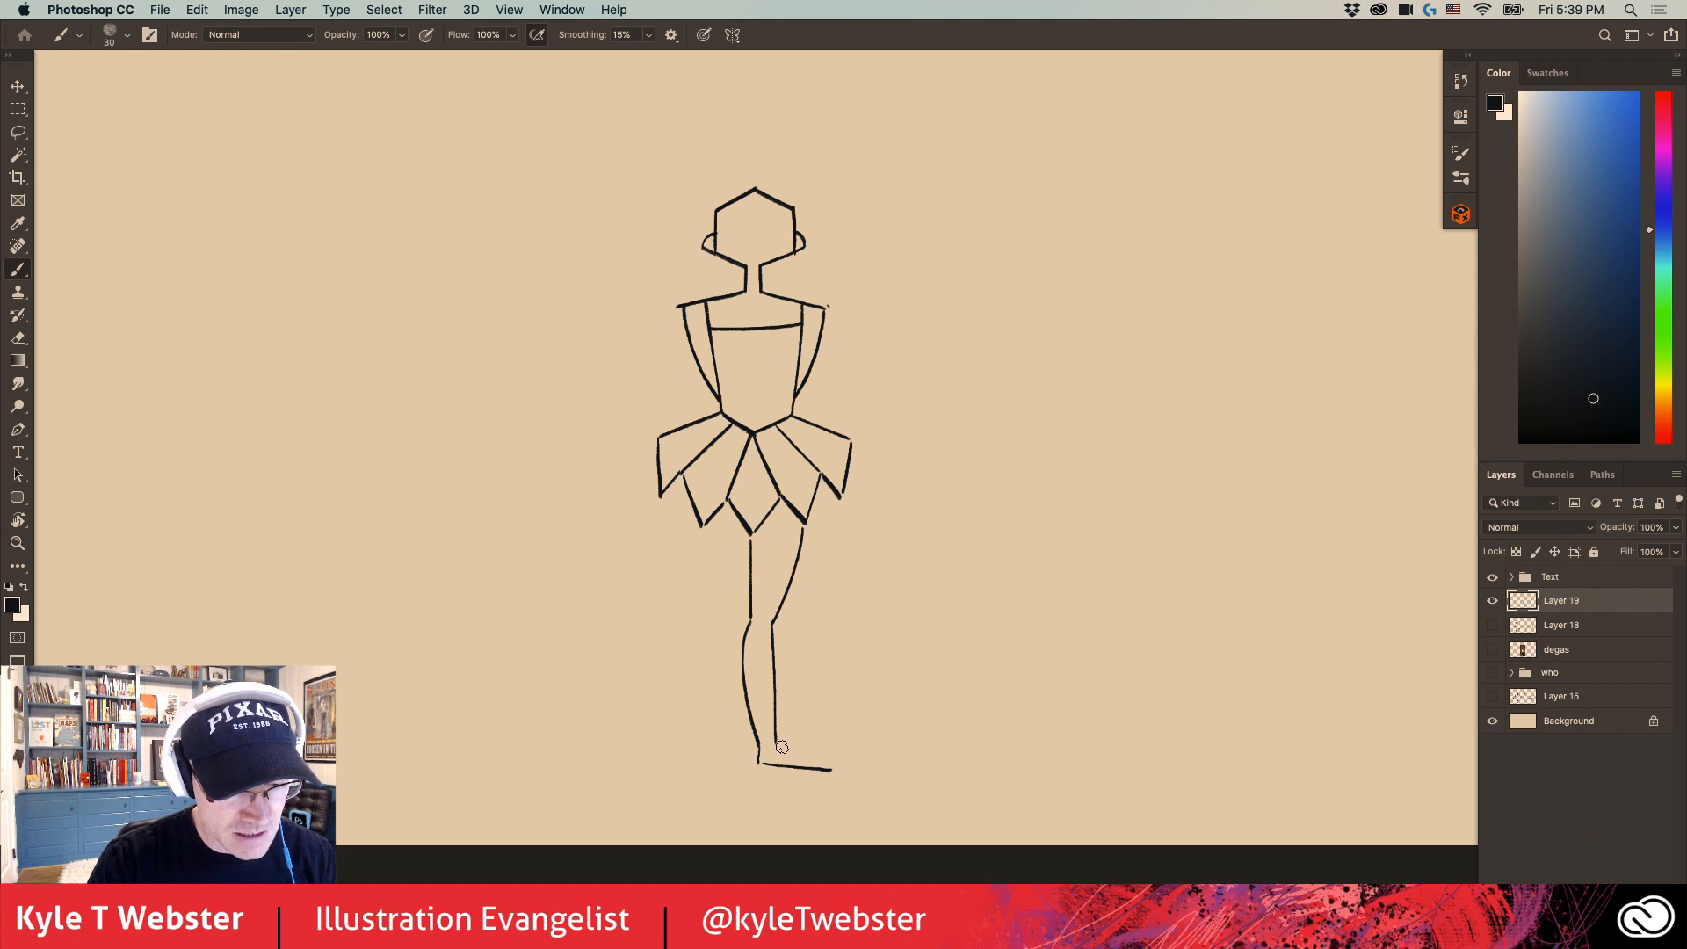
left_click_drag(781, 747, 818, 761)
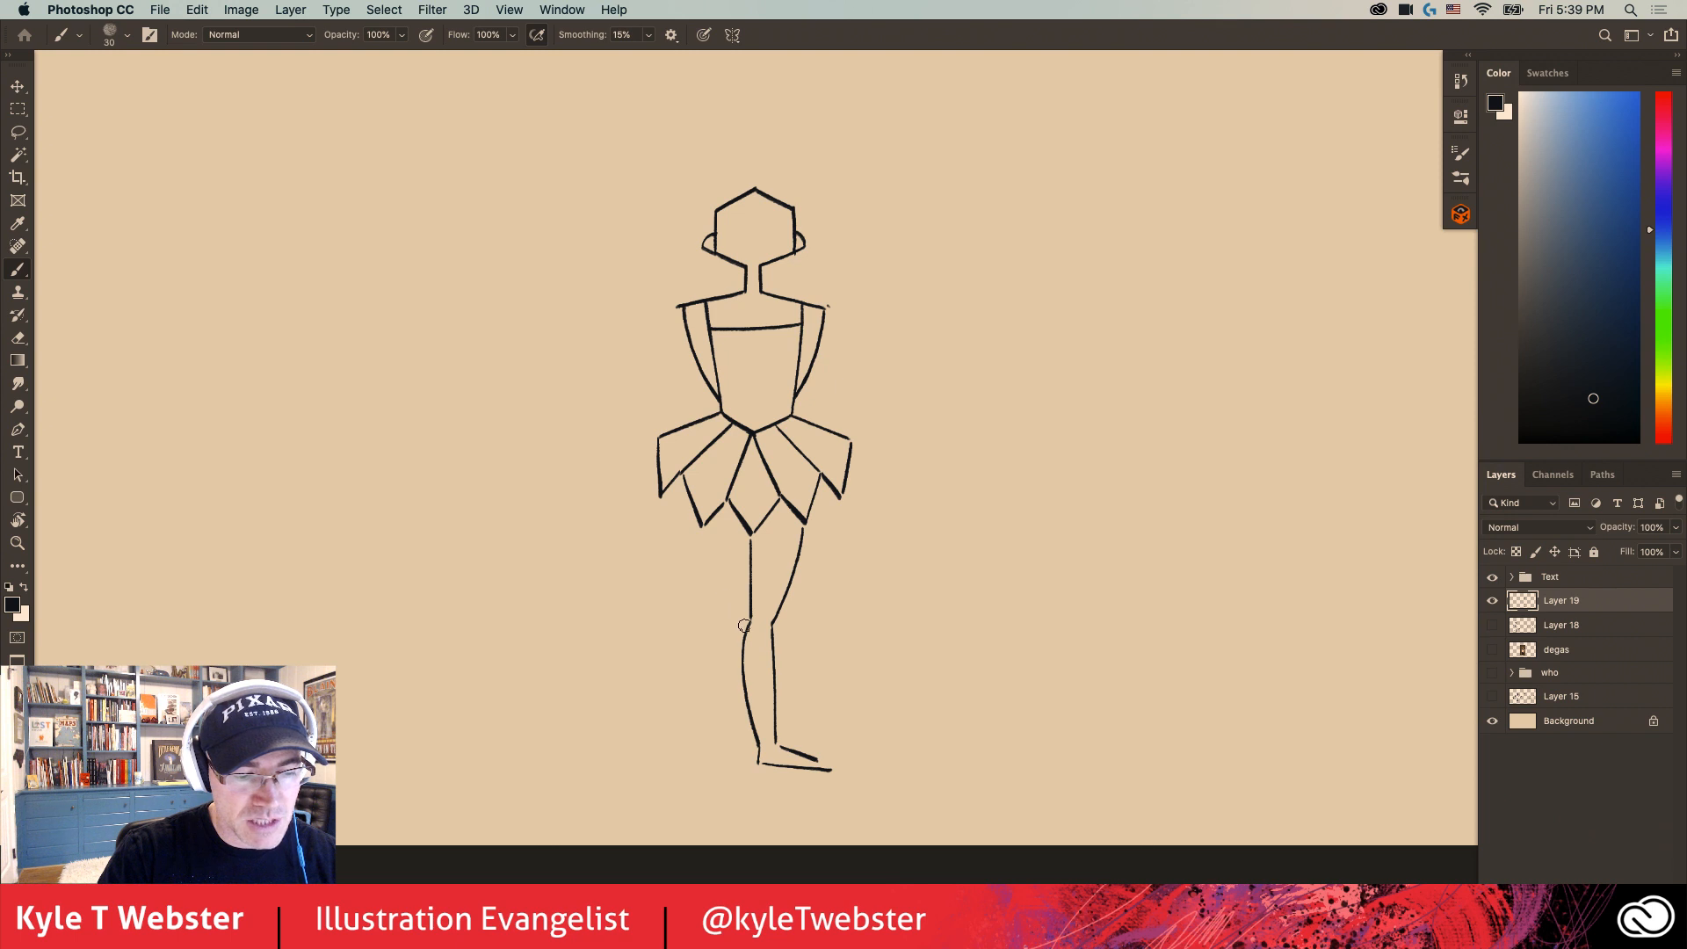
- Draw the other leg with a curved outer thigh, a calf bulging from behind the front shin, and a pointed foot behind the ankle
left_click_drag(706, 531, 745, 626)
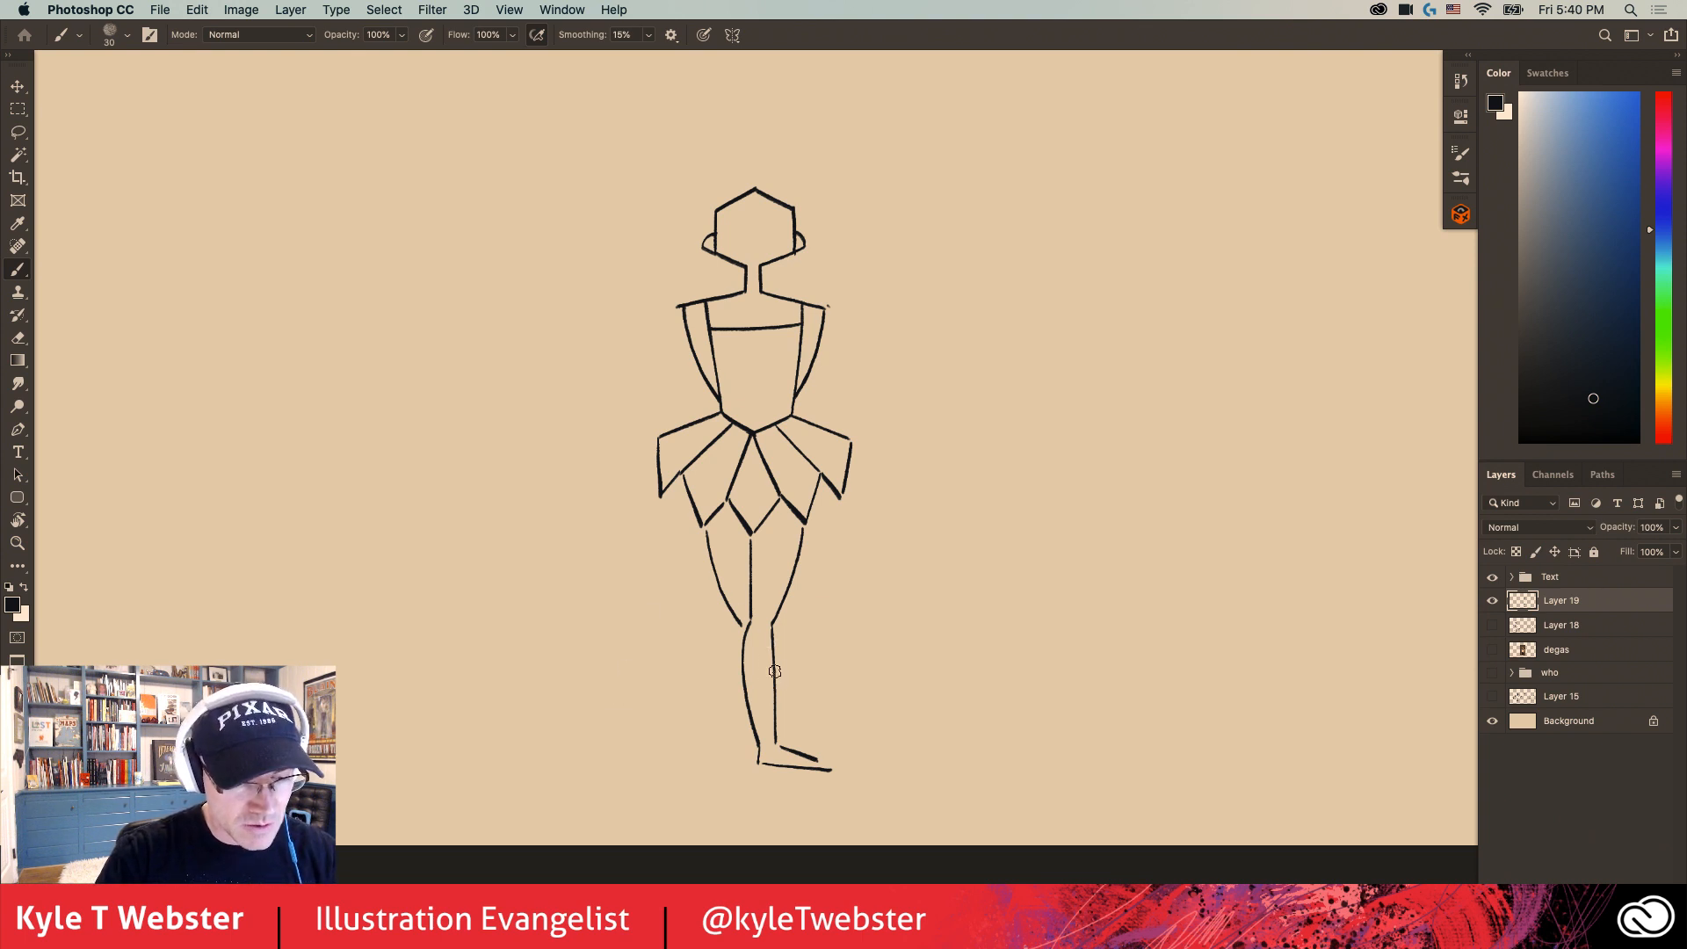
left_click_drag(777, 672, 794, 733)
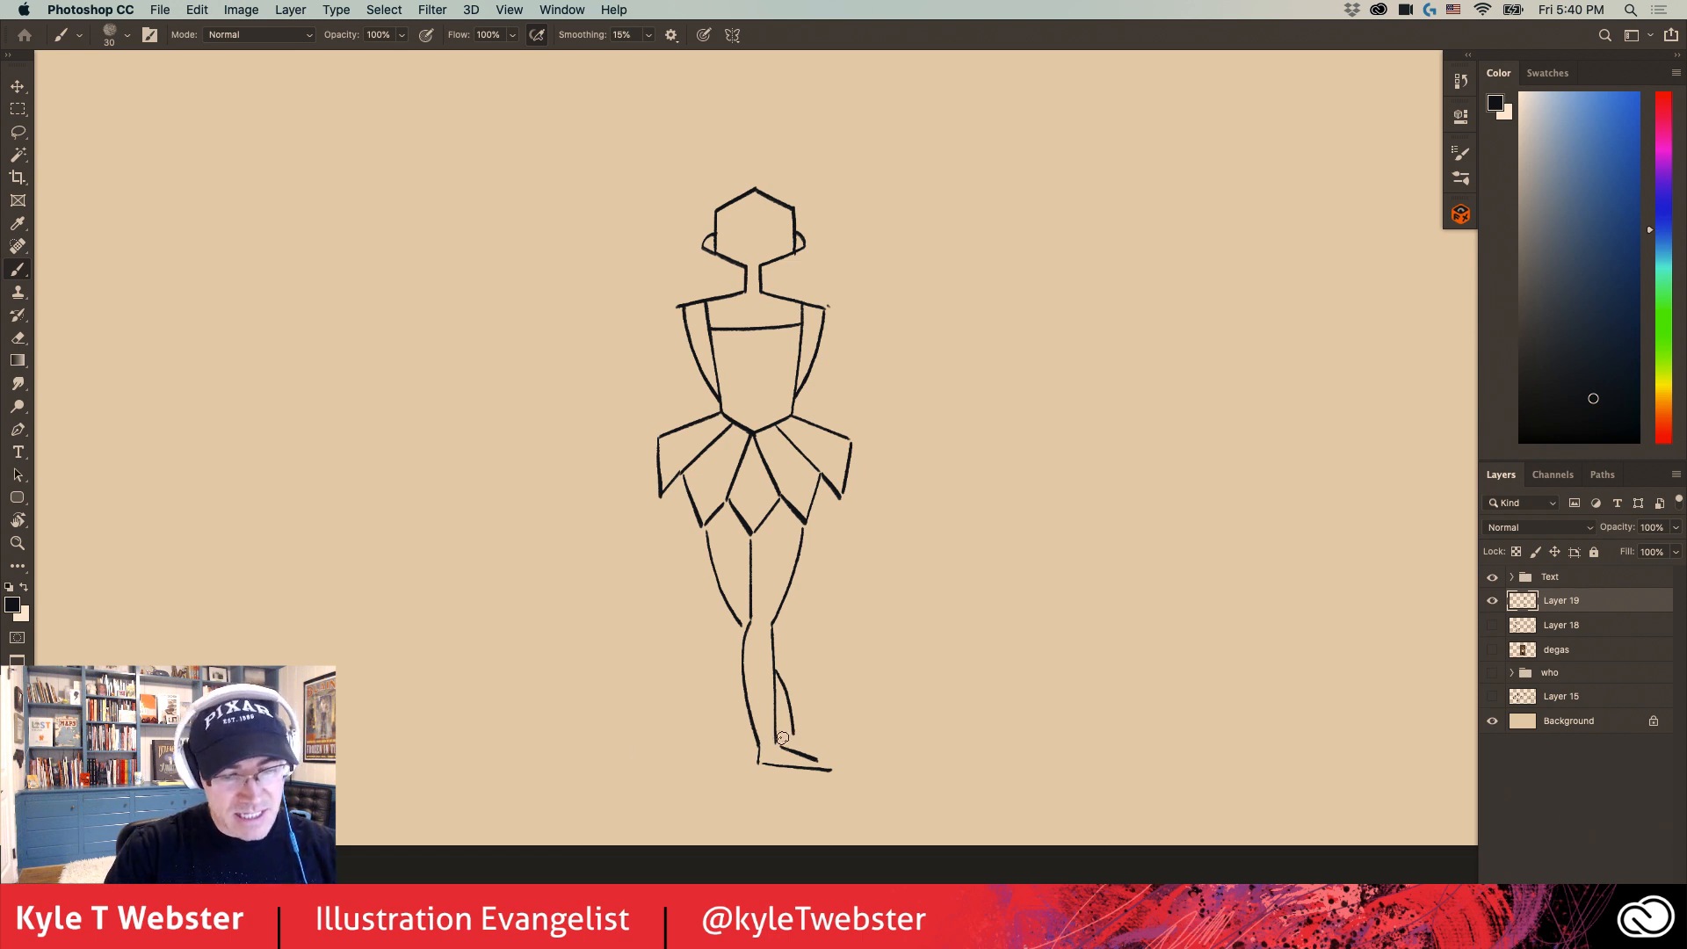
mouse_move(792, 732)
left_mouse_down()
mouse_move(775, 740)
mouse_move(735, 651)
mouse_move(722, 690)
left_mouse_up()
left_click(741, 743, "super")
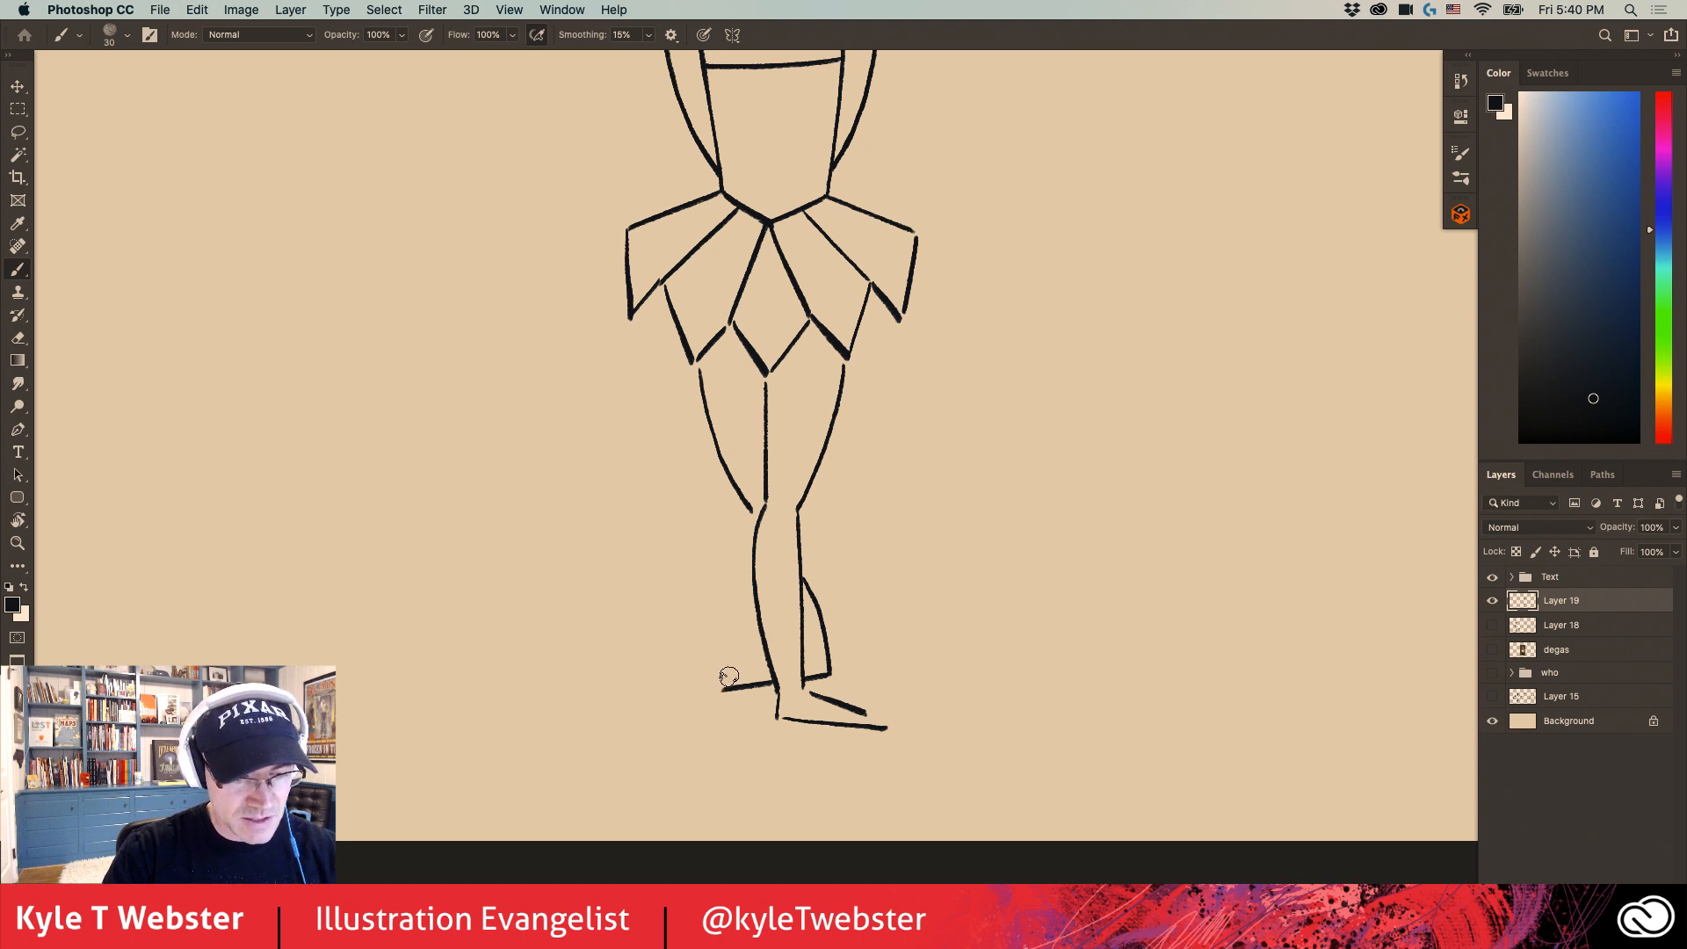
left_click(623, 559, "alt+super")
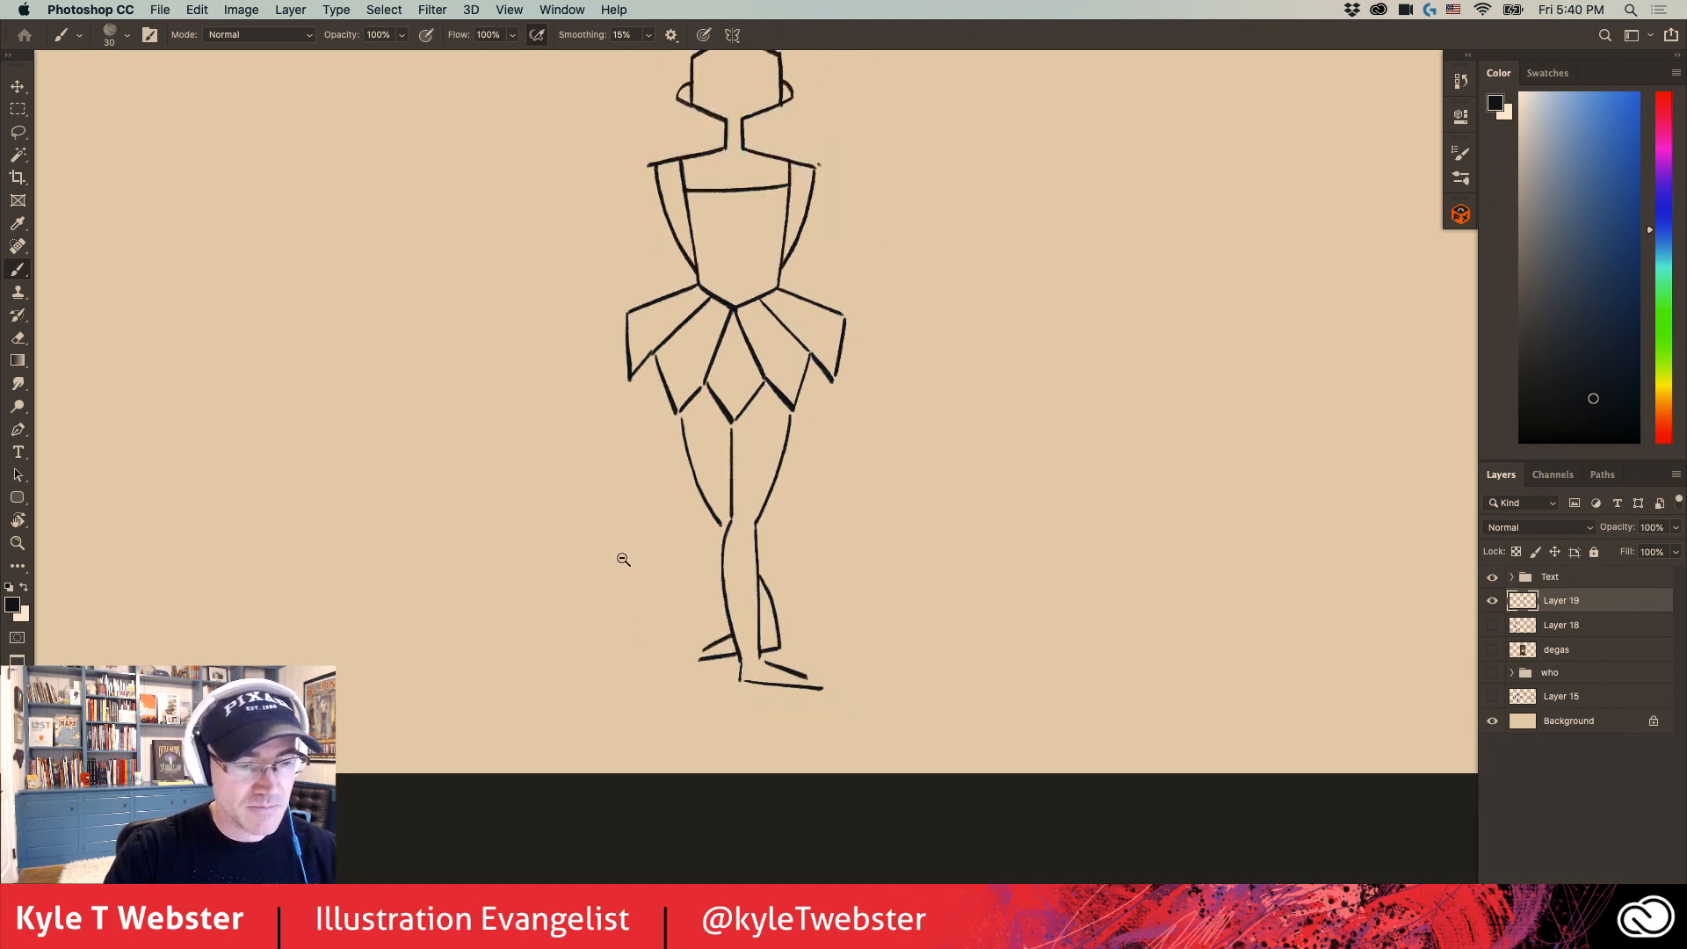
left_click_drag(583, 531, 595, 644)
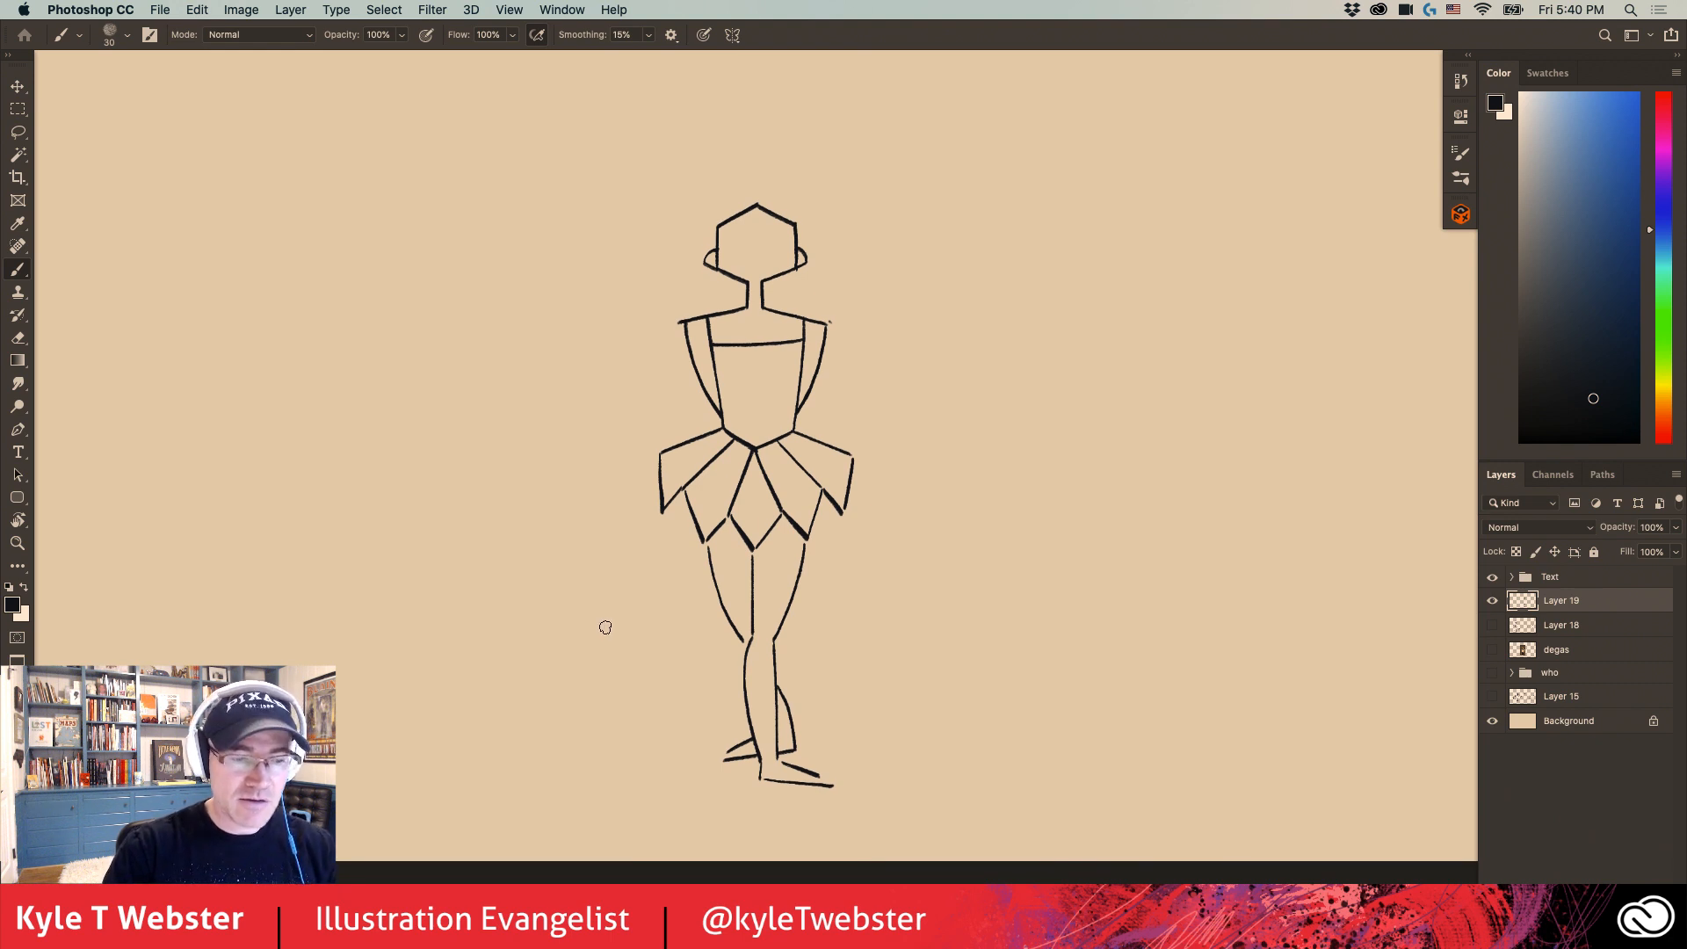
- Draw a curved smile, a small peaked nose and two closed eyes on the face, and add rounded hair lines over the head's peak
left_click_drag(647, 475, 643, 535)
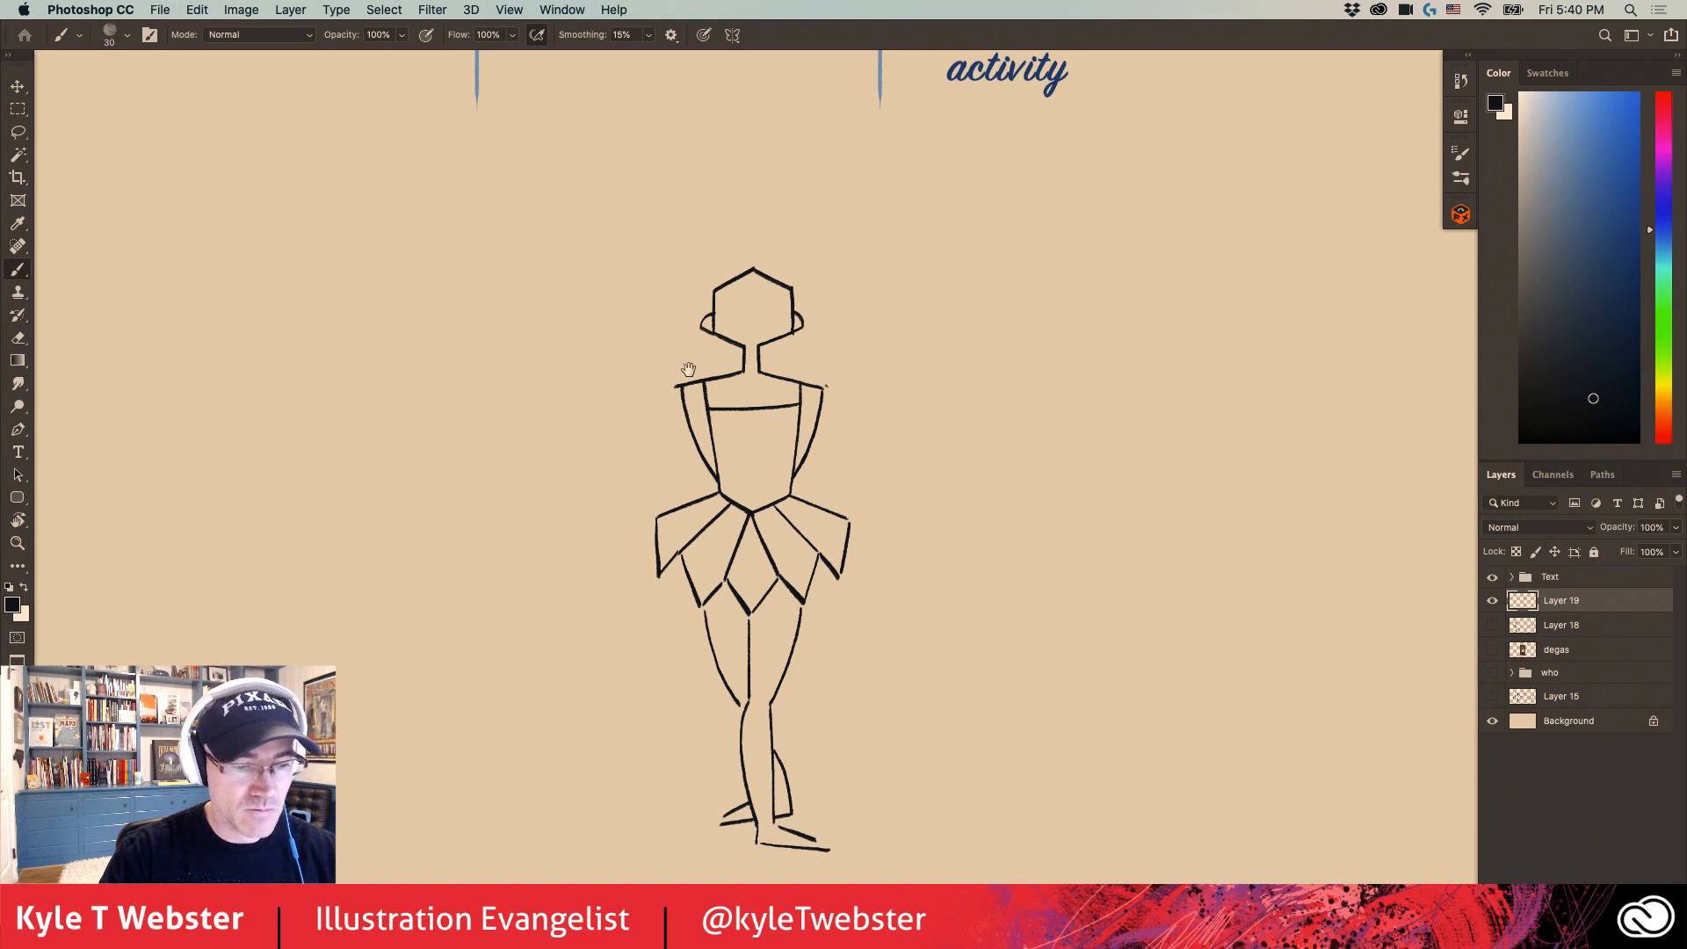
left_click_drag(688, 369, 672, 389)
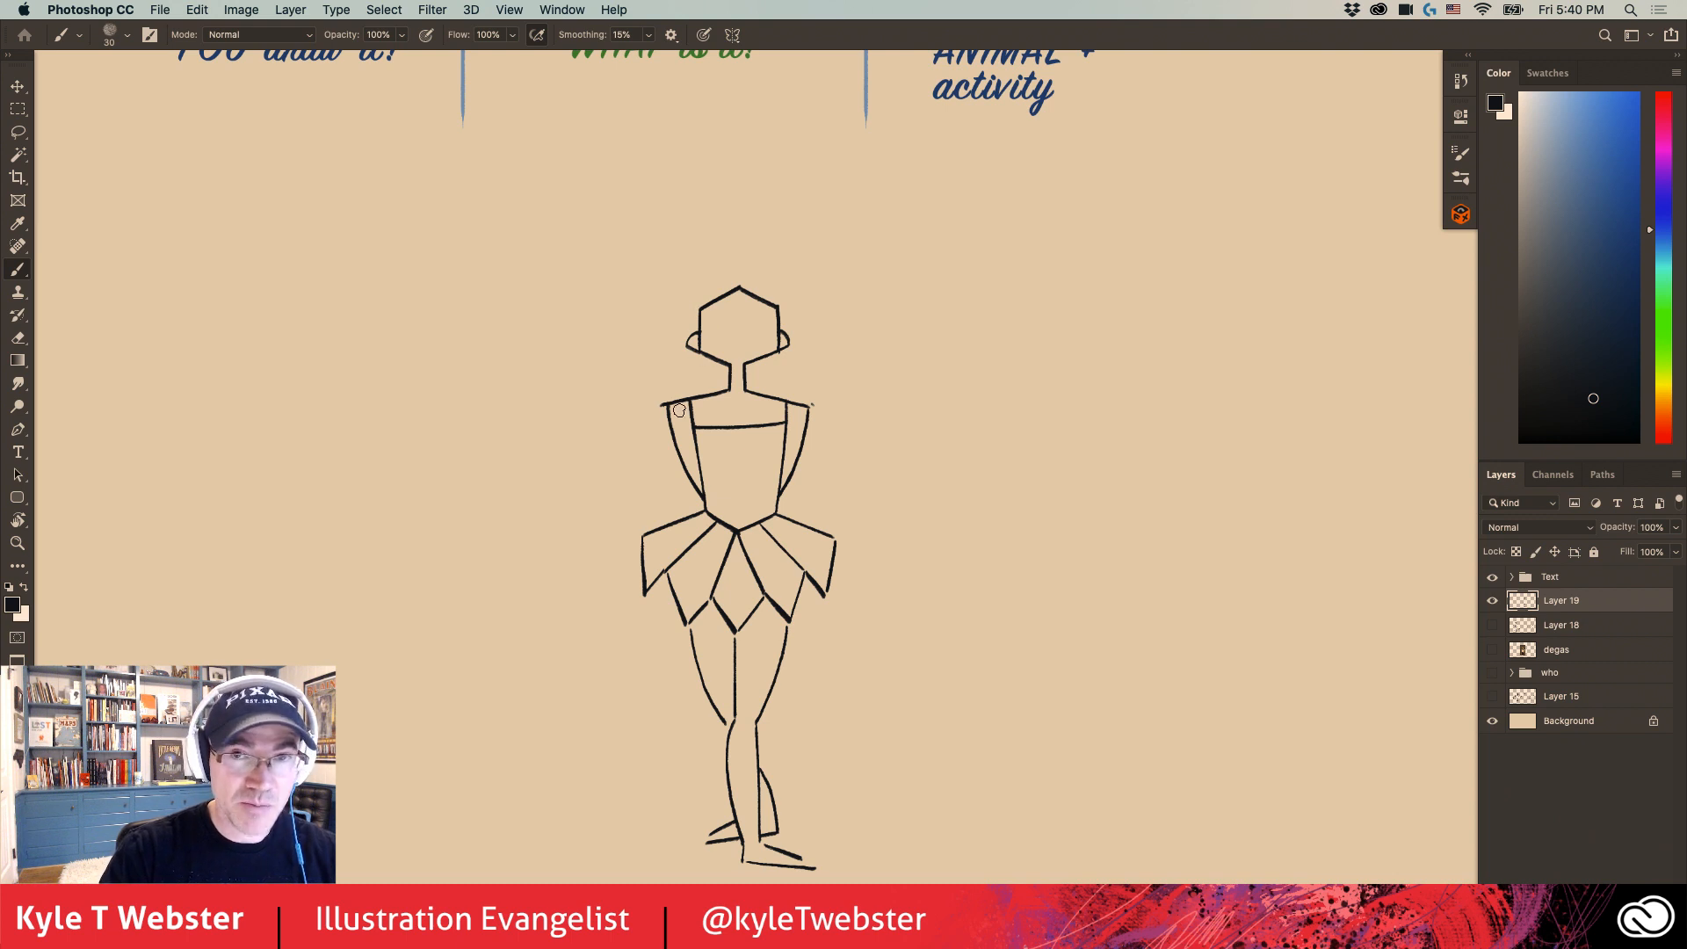
left_click(732, 347, "super")
left_click_drag(704, 364, 717, 398)
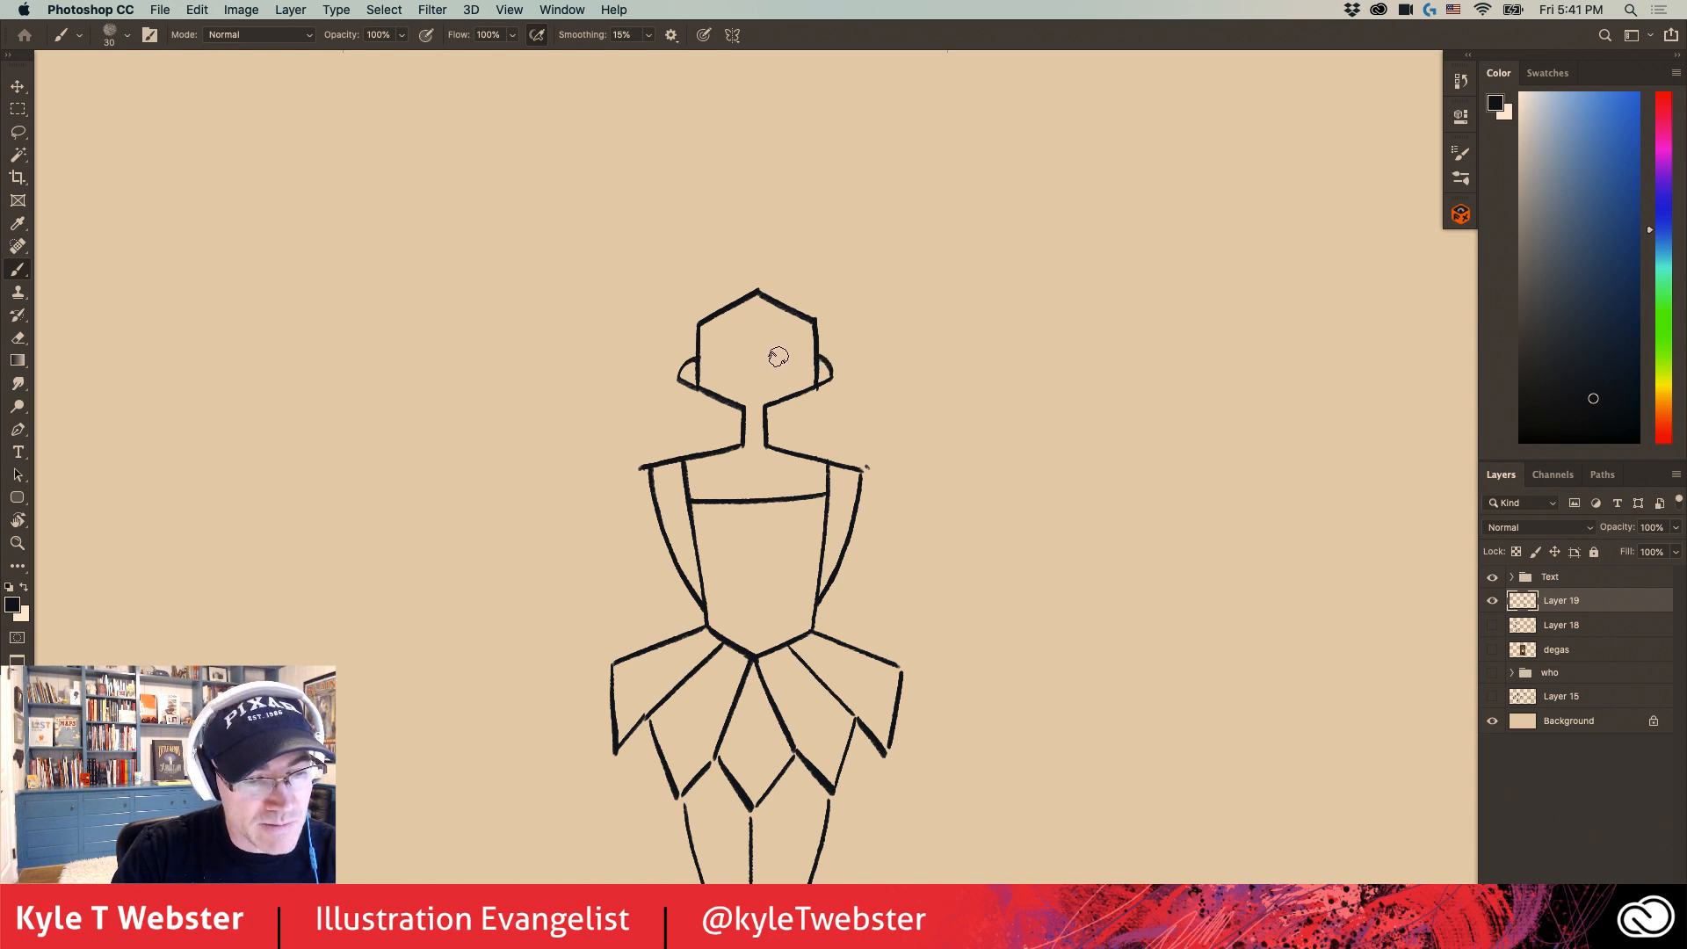
left_click_drag(779, 355, 737, 363)
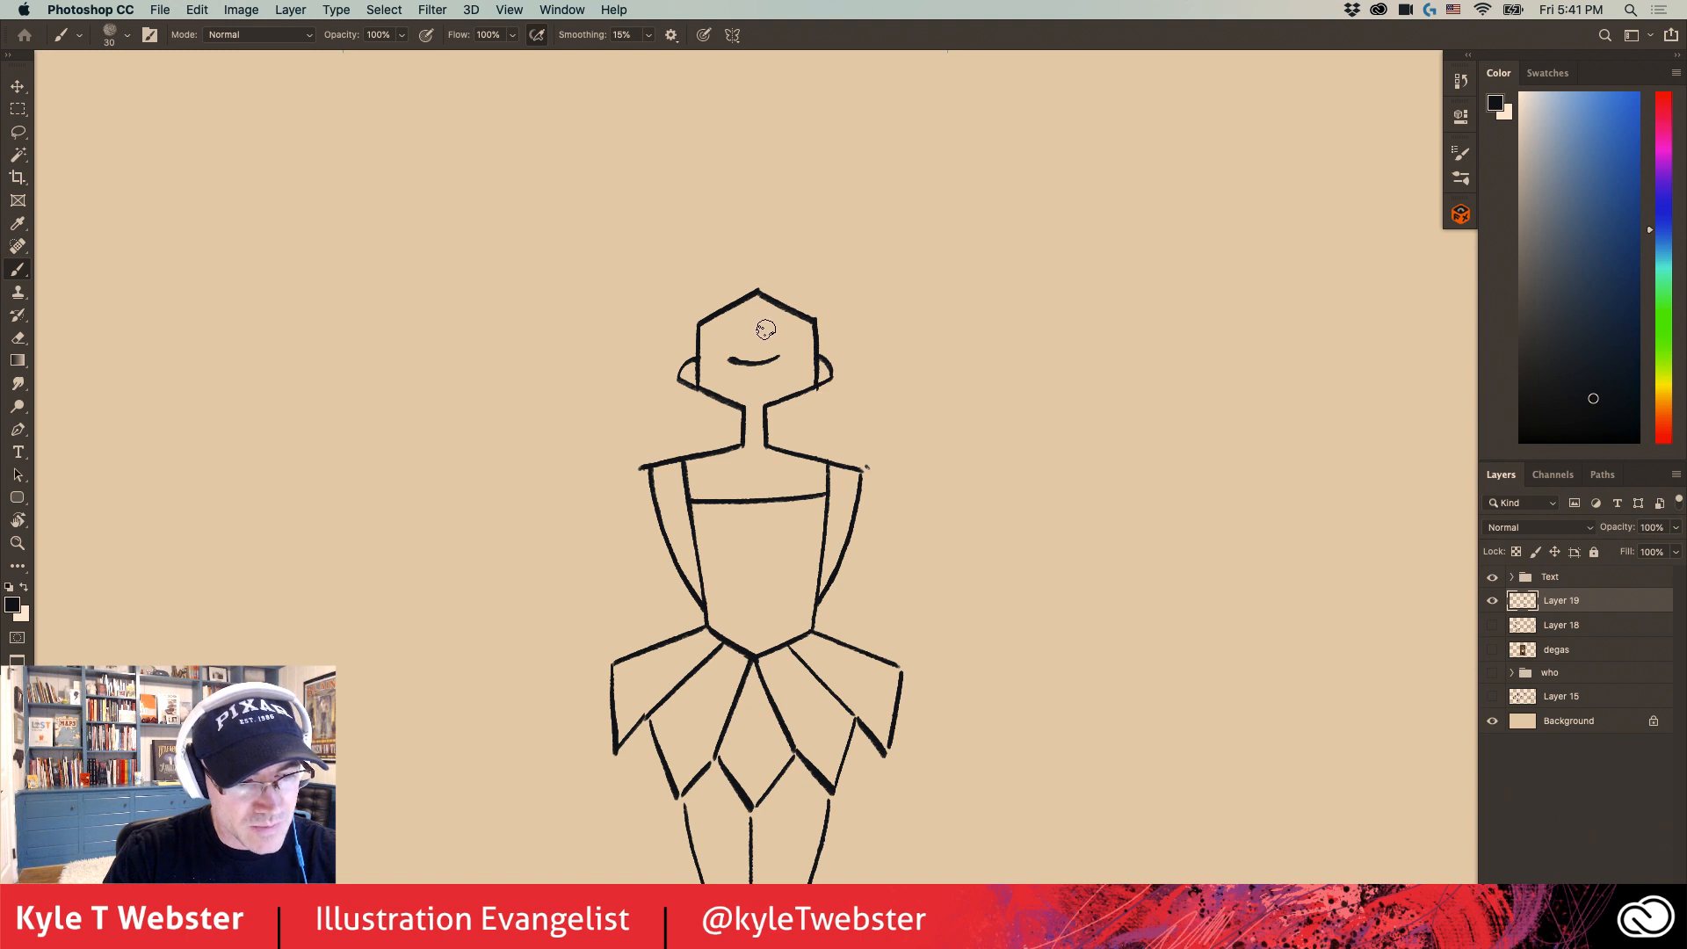
left_click_drag(745, 332, 766, 331)
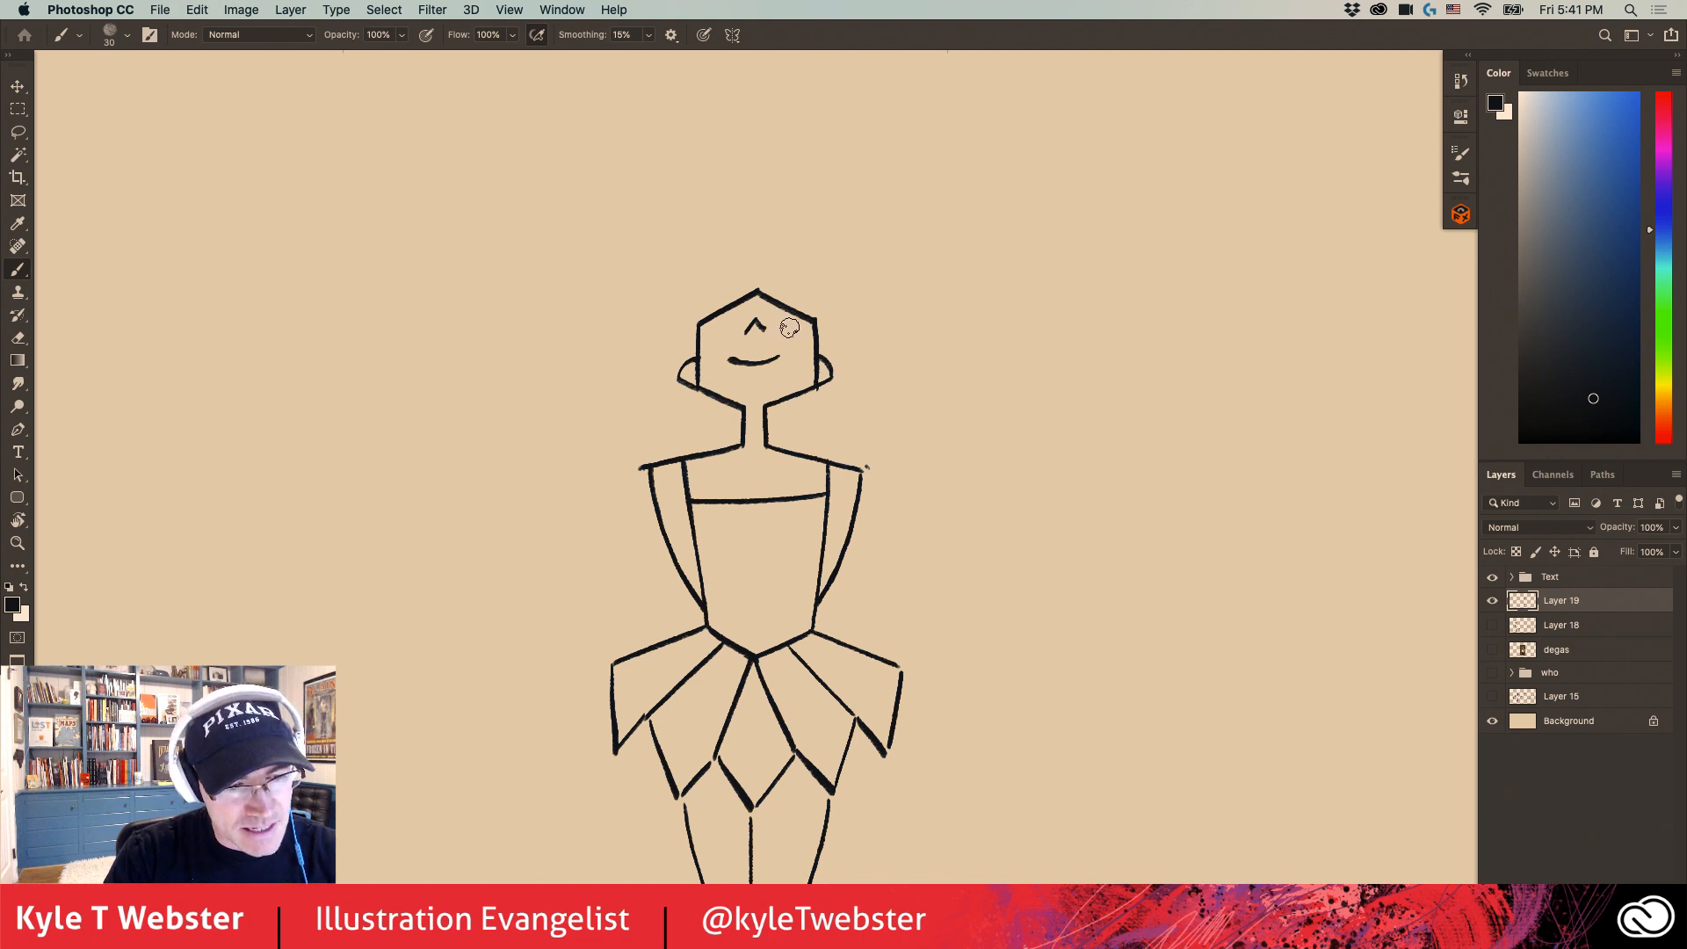
left_click_drag(795, 324, 720, 324)
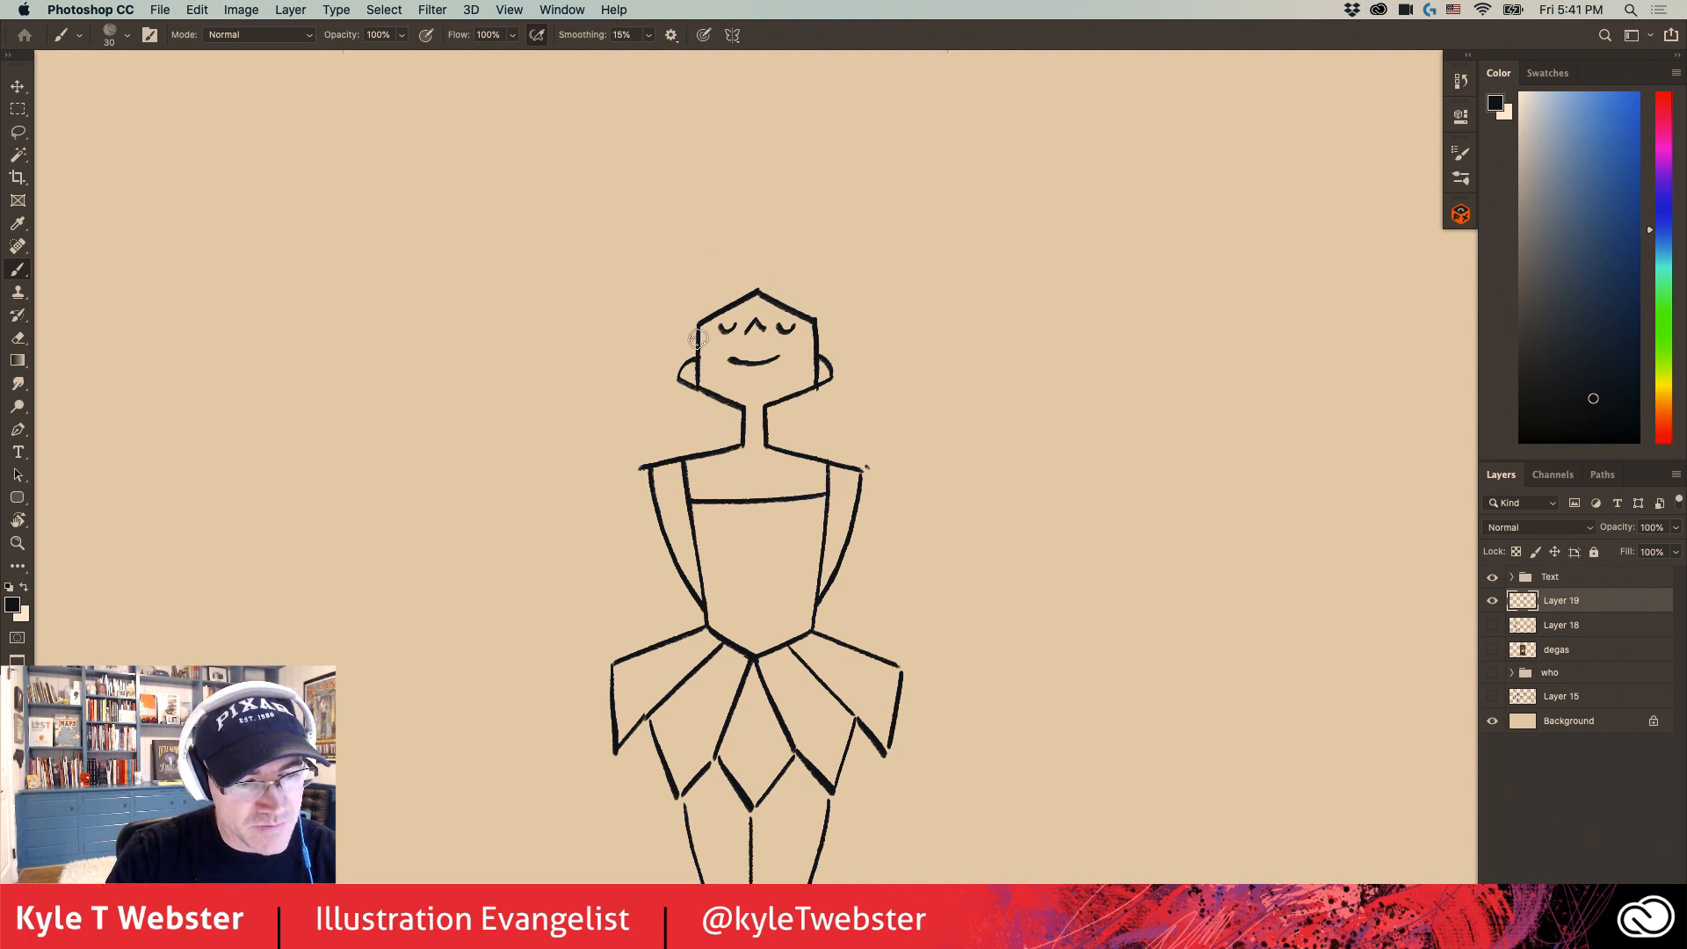
mouse_move(697, 323)
left_mouse_down()
mouse_move(710, 297)
mouse_move(754, 287)
mouse_move(796, 292)
mouse_move(817, 324)
left_mouse_up()
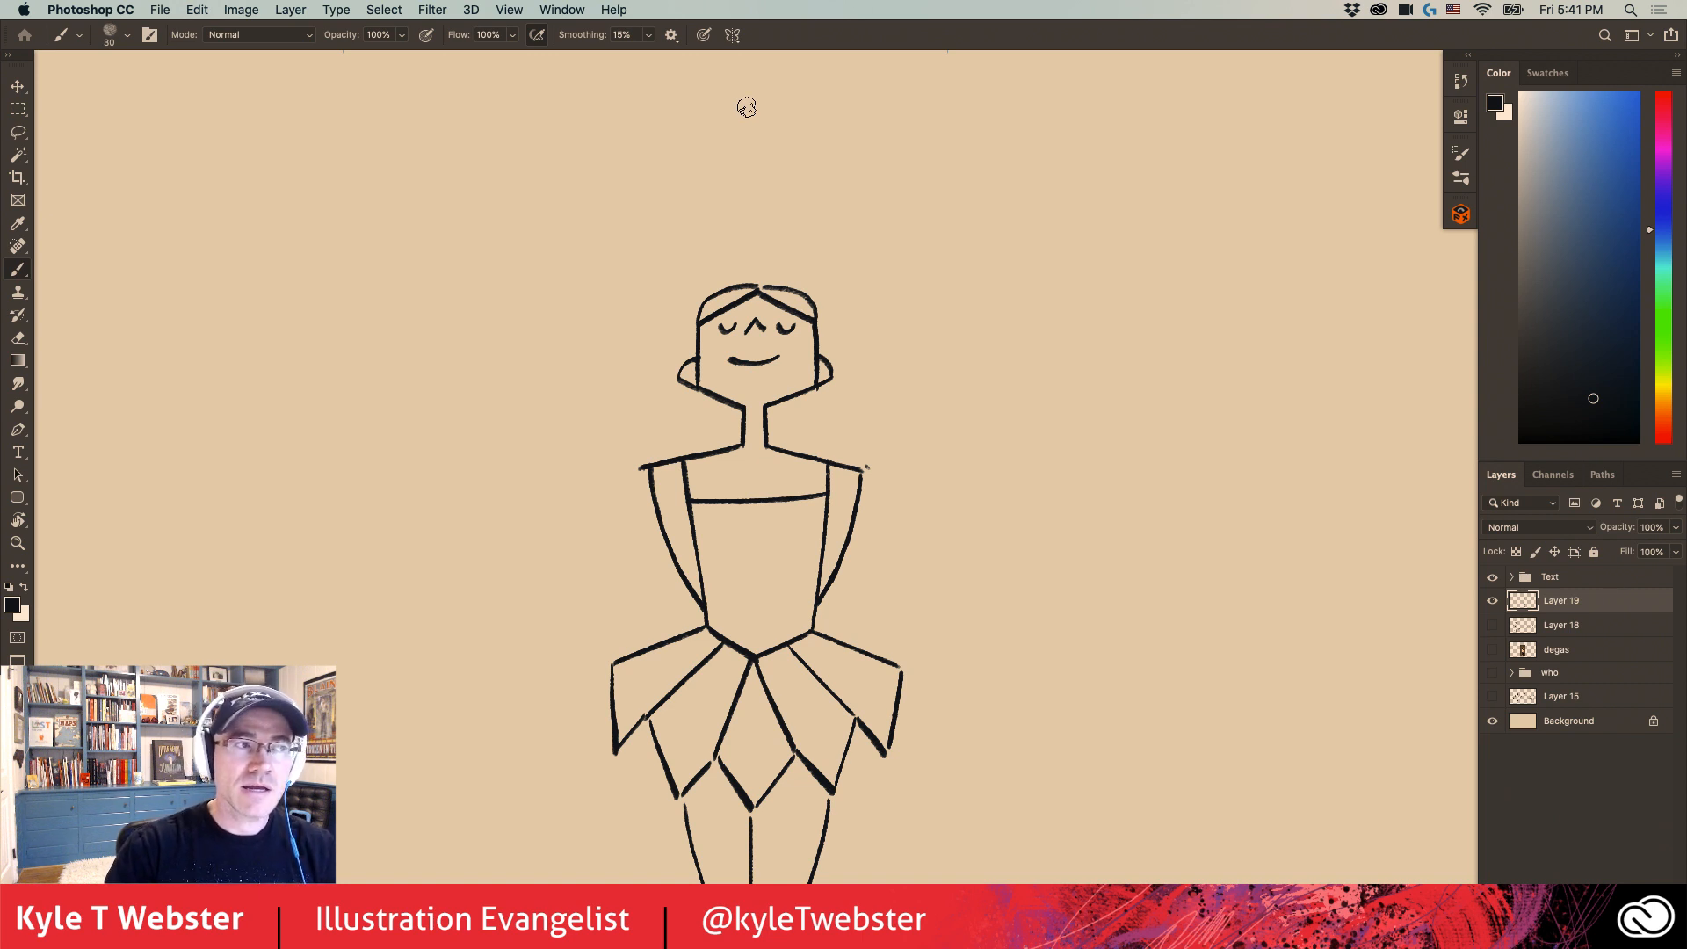
- Move the ballerina drawing to the right side of the canvas, leaving the middle empty
left_click_drag(659, 572, 651, 369)
left_click(674, 689, "alt")
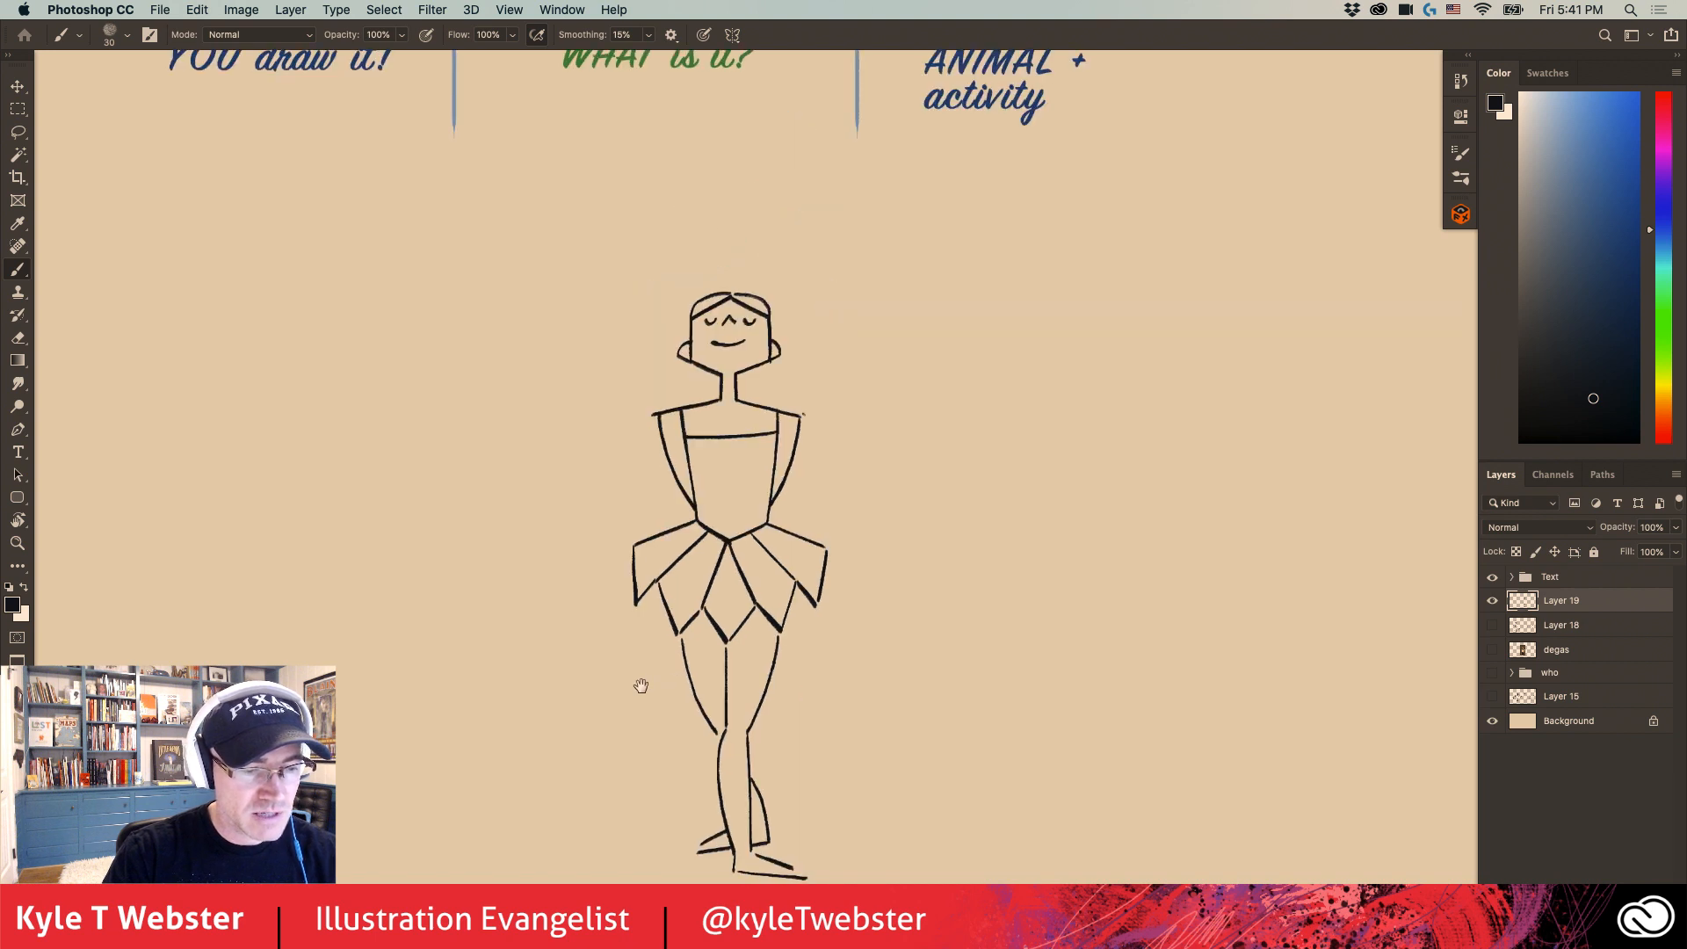
left_click_drag(639, 689, 715, 598)
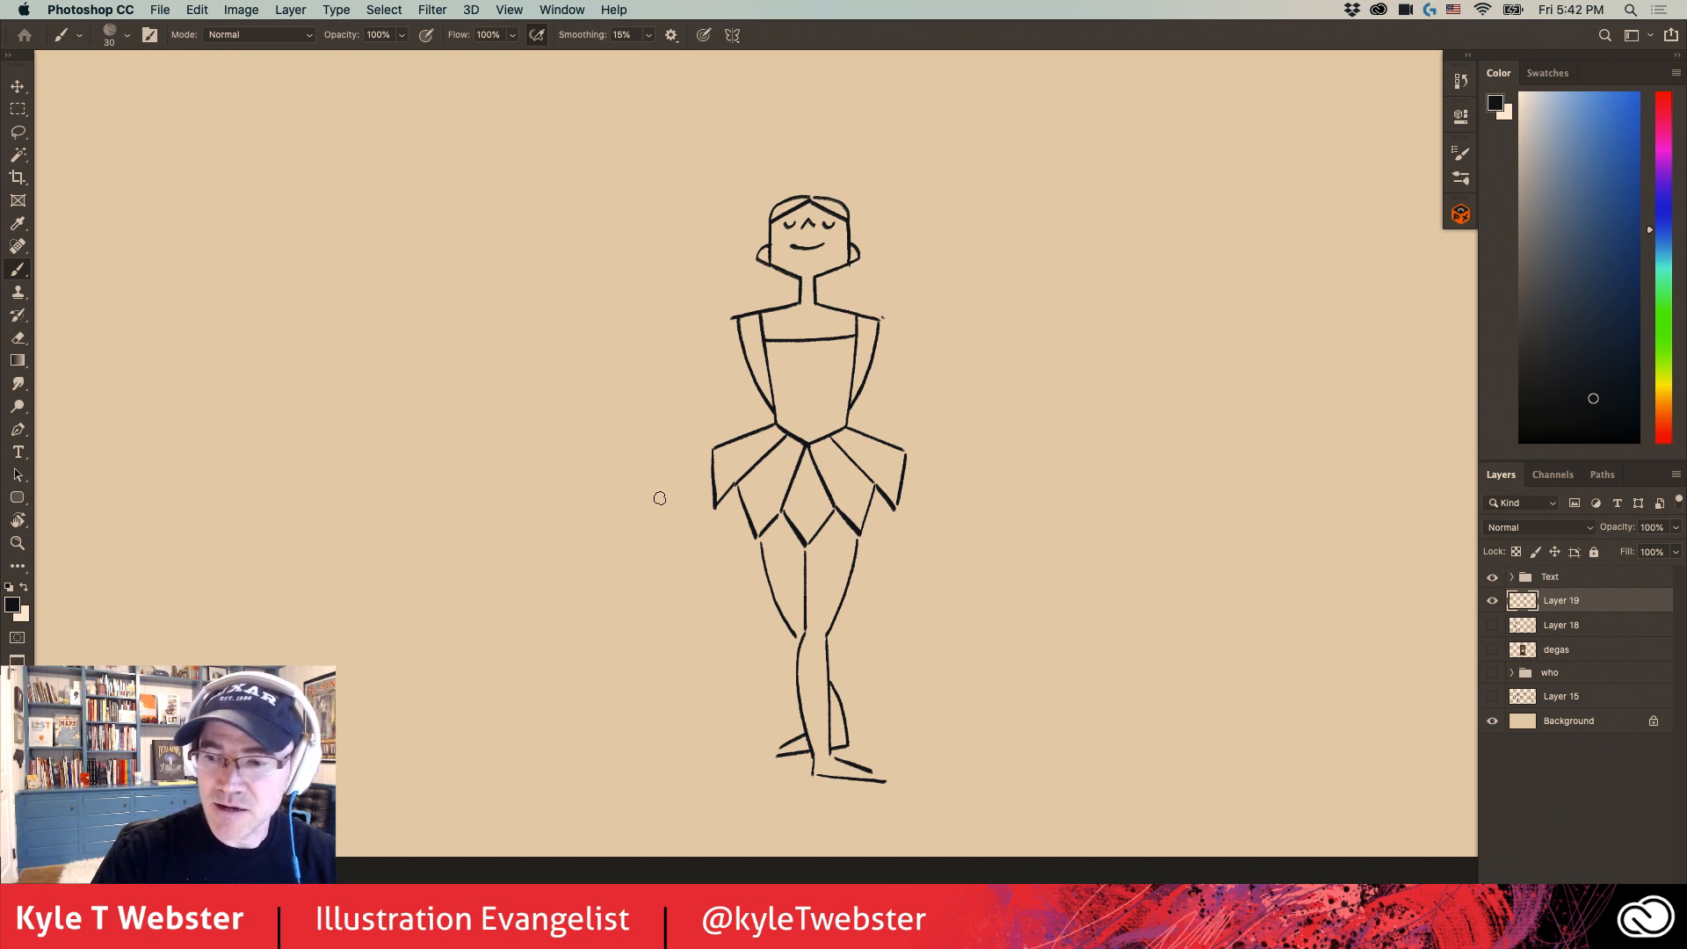
key("v")
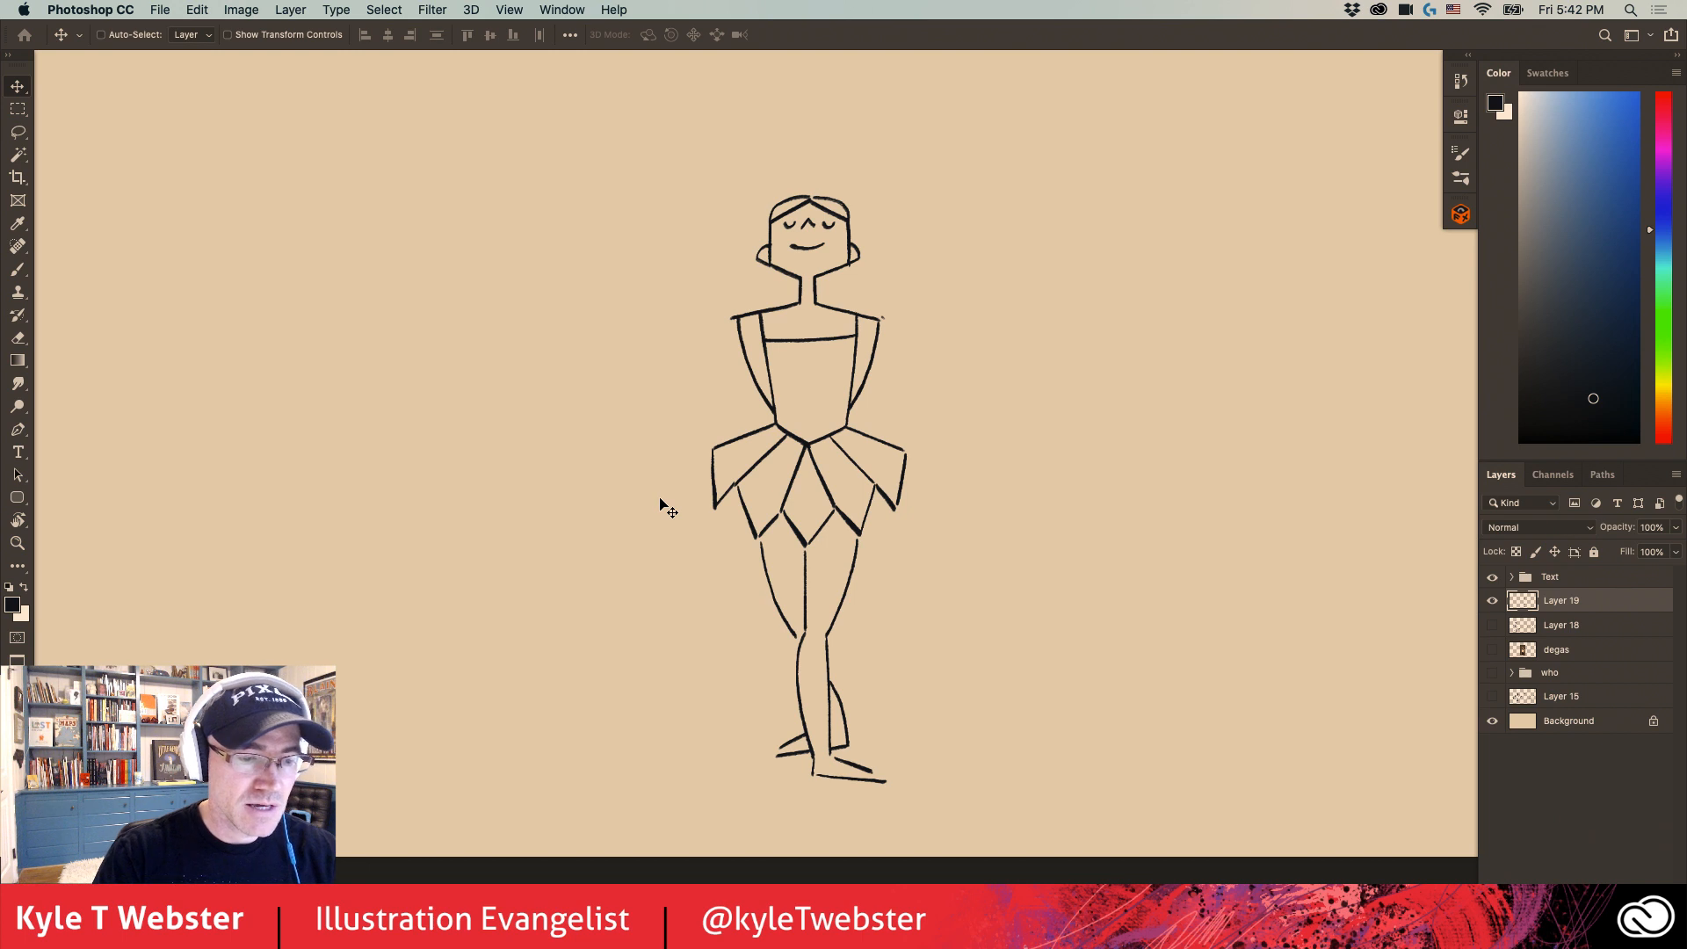
left_click_drag(723, 467, 691, 477)
key("b")
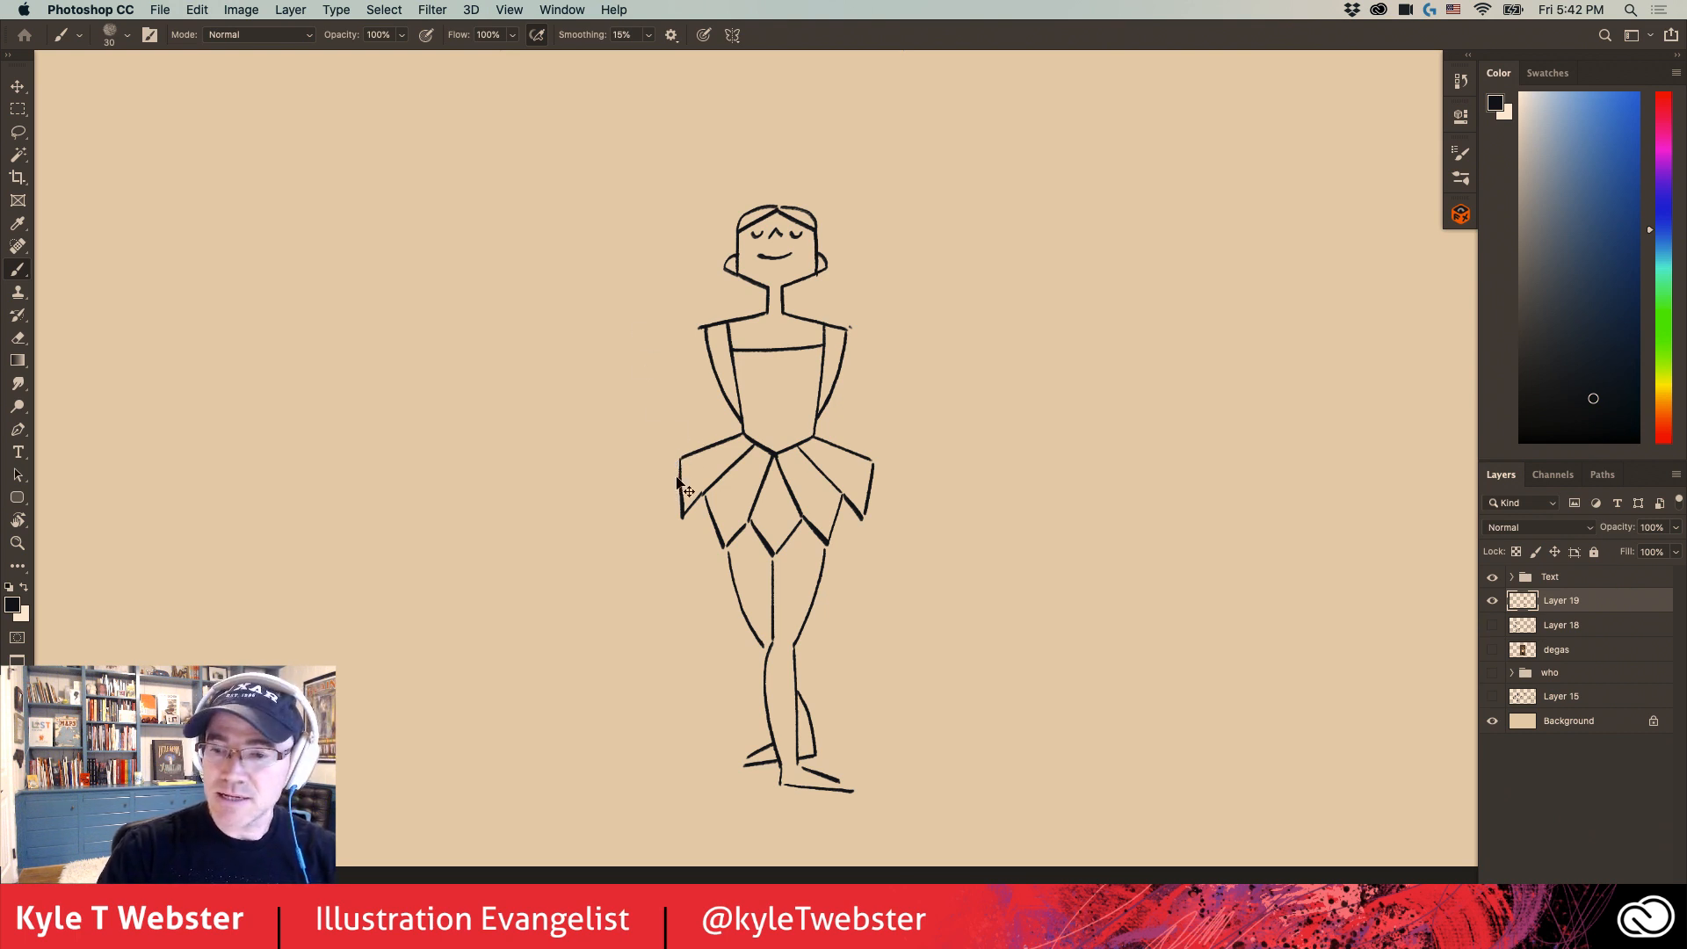
key("v")
left_click_drag(745, 432, 1166, 448)
- Show the degas layer and move its sculpture photo closer to the drawn ballerina
left_click(1492, 651)
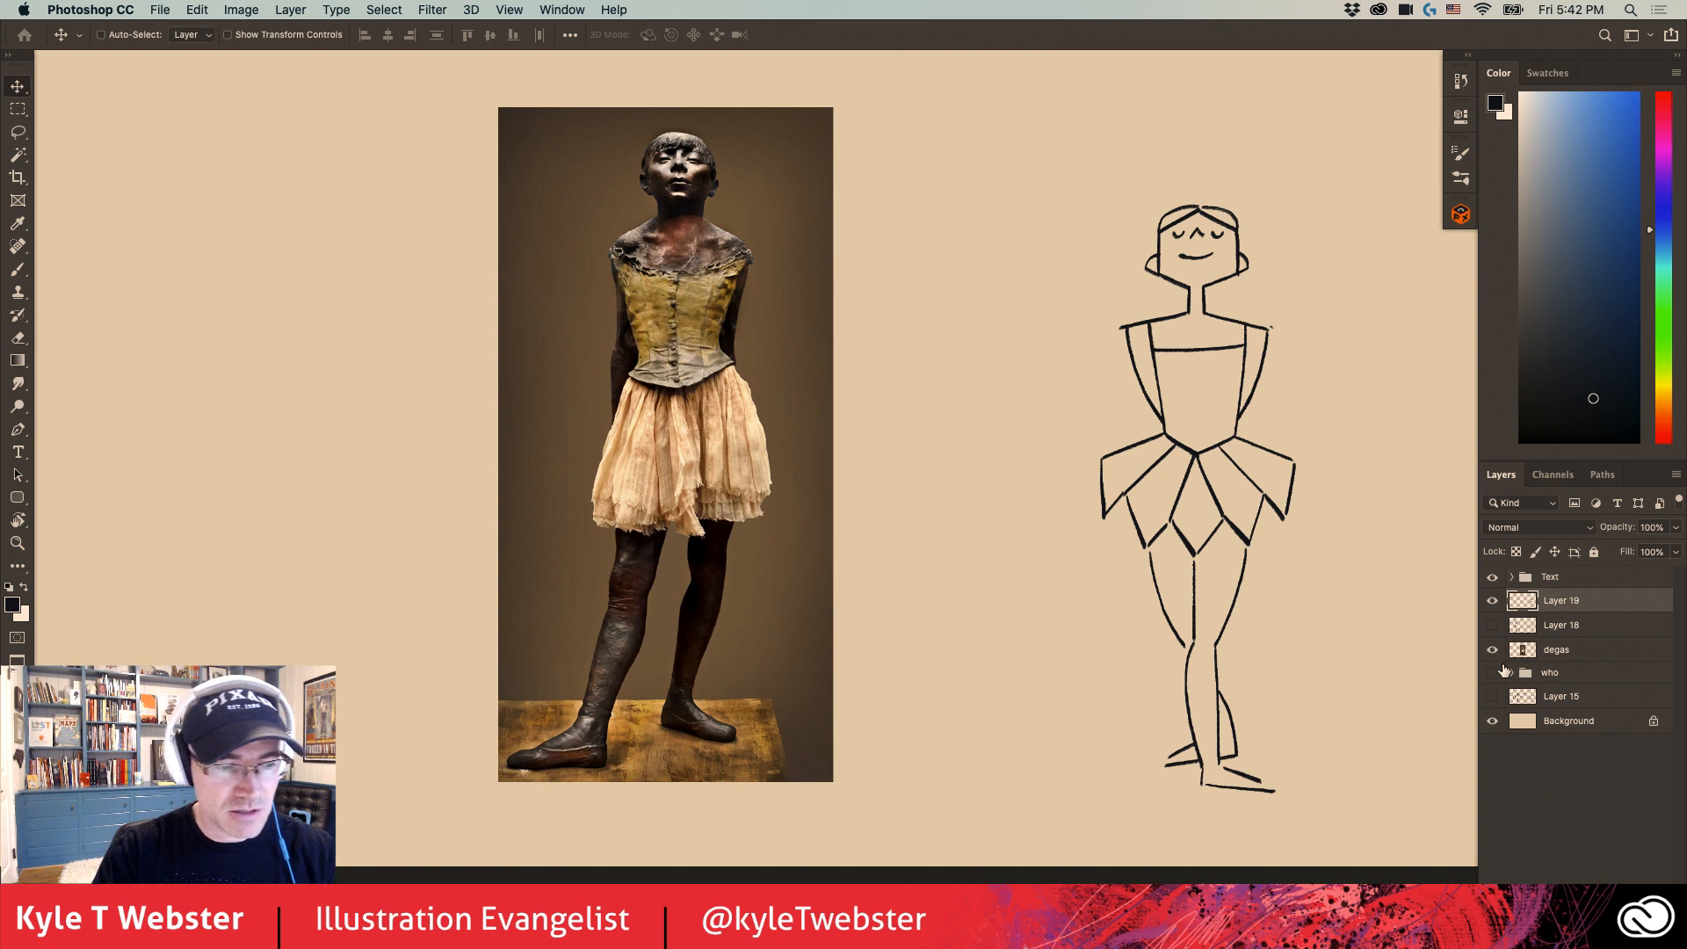
left_click(1526, 653)
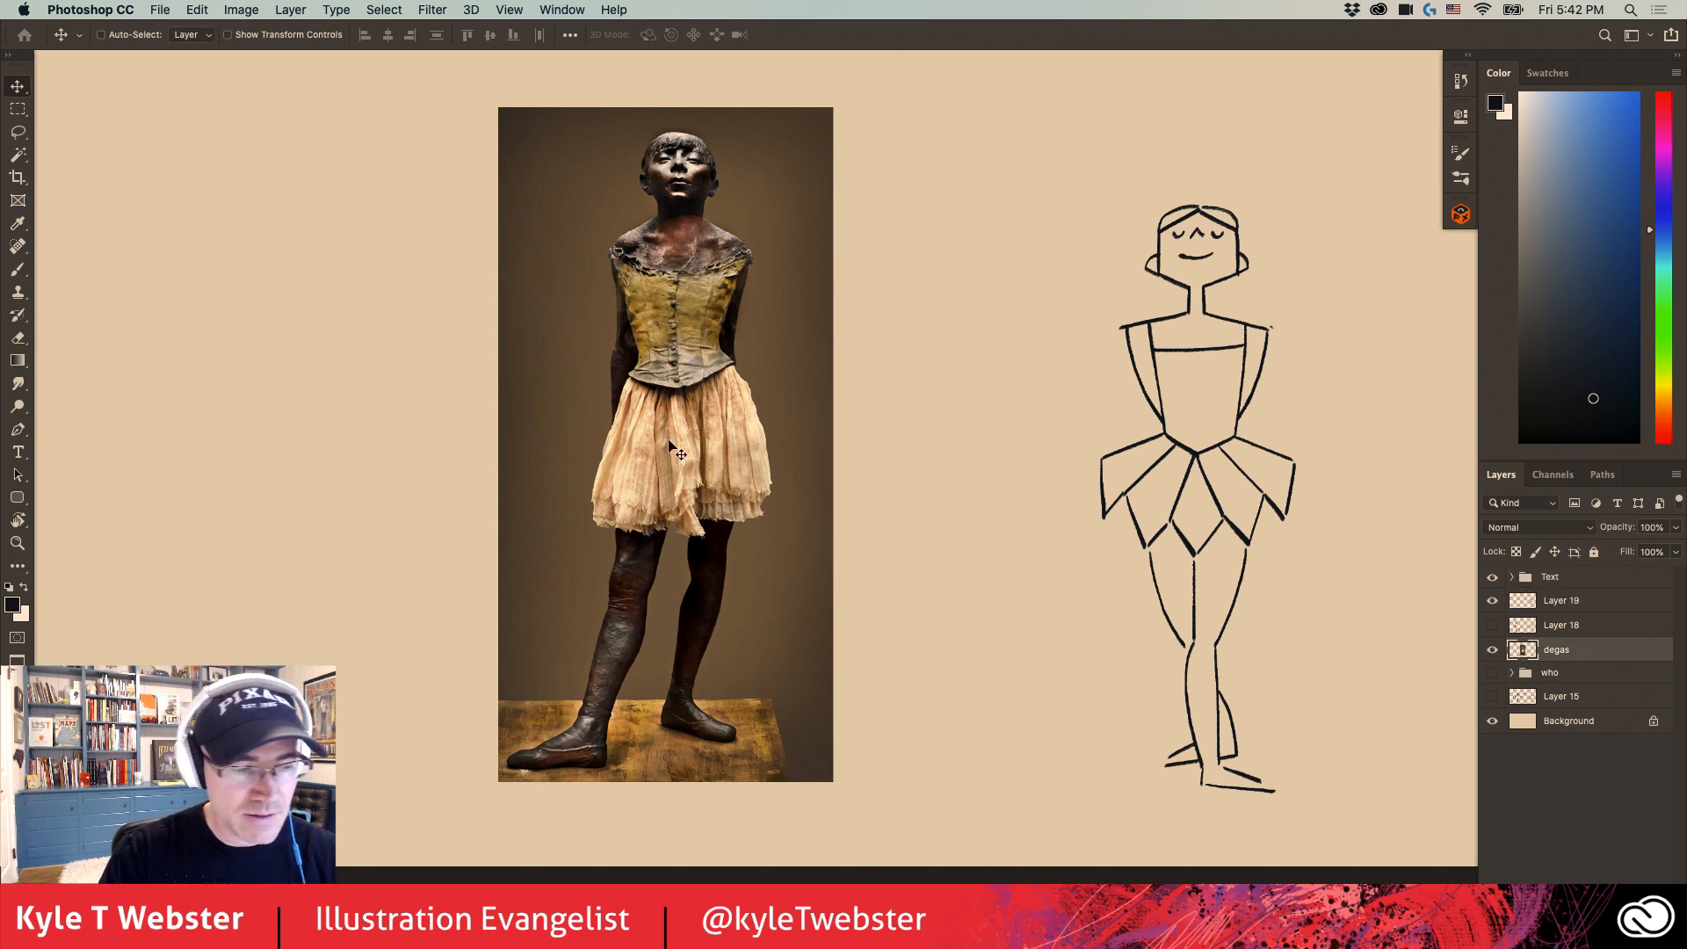
left_click_drag(661, 457, 735, 454)
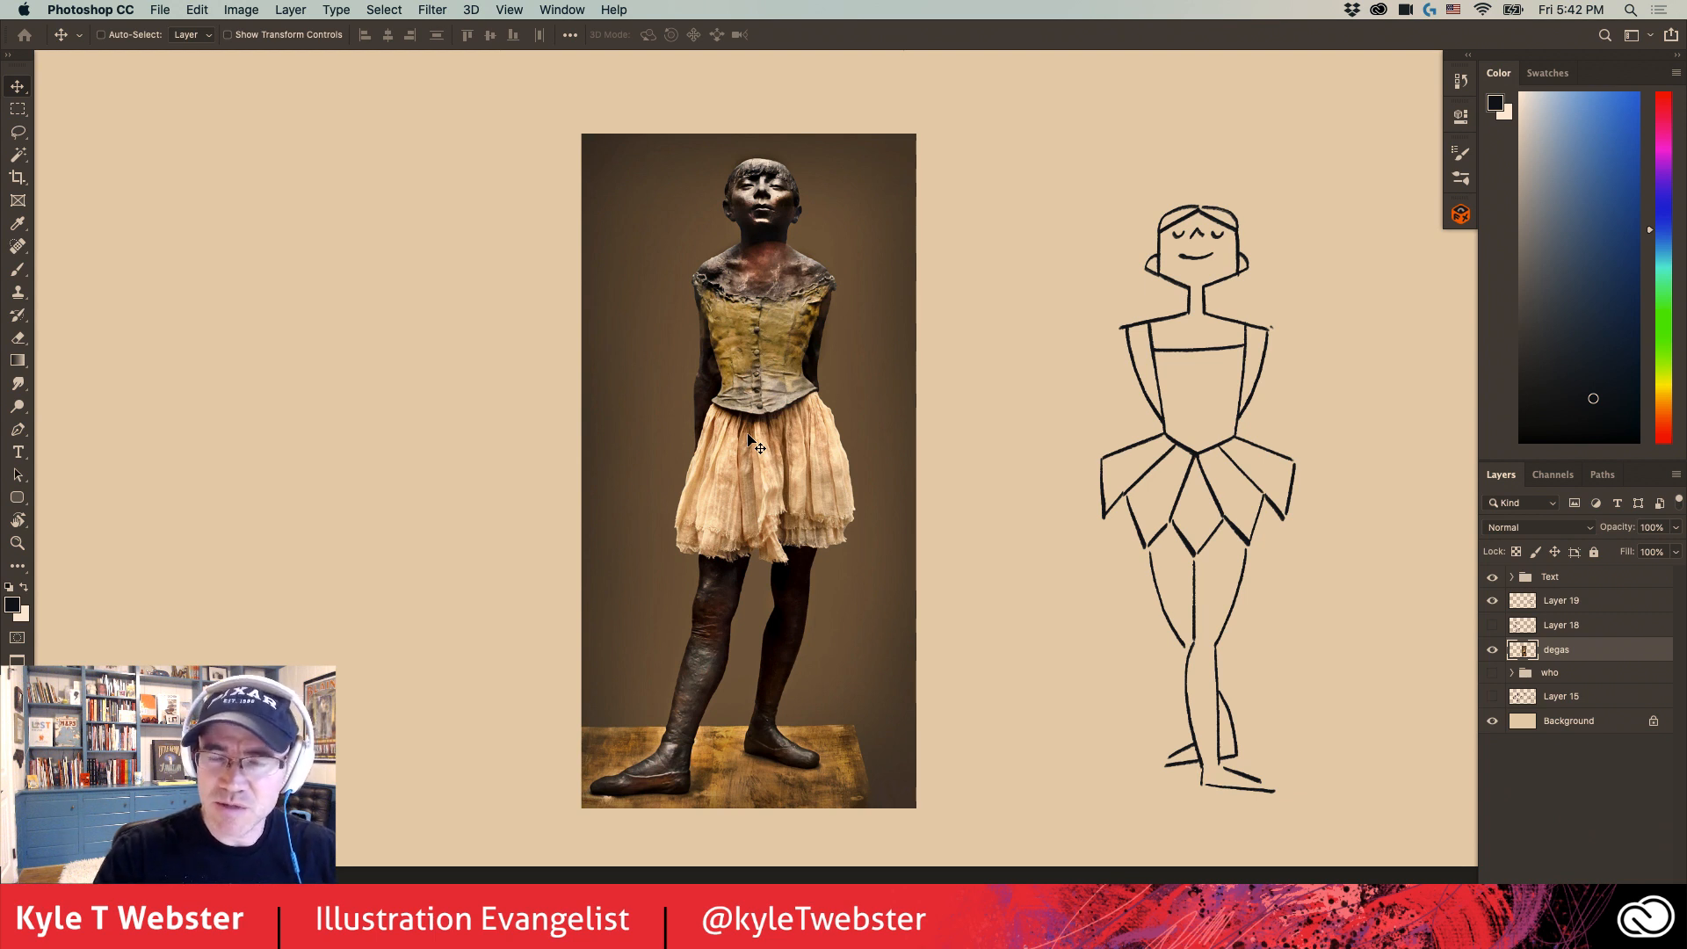
- Hide the degas layer and move the ballerina on Layer 19 slightly up and to the right
key("b")
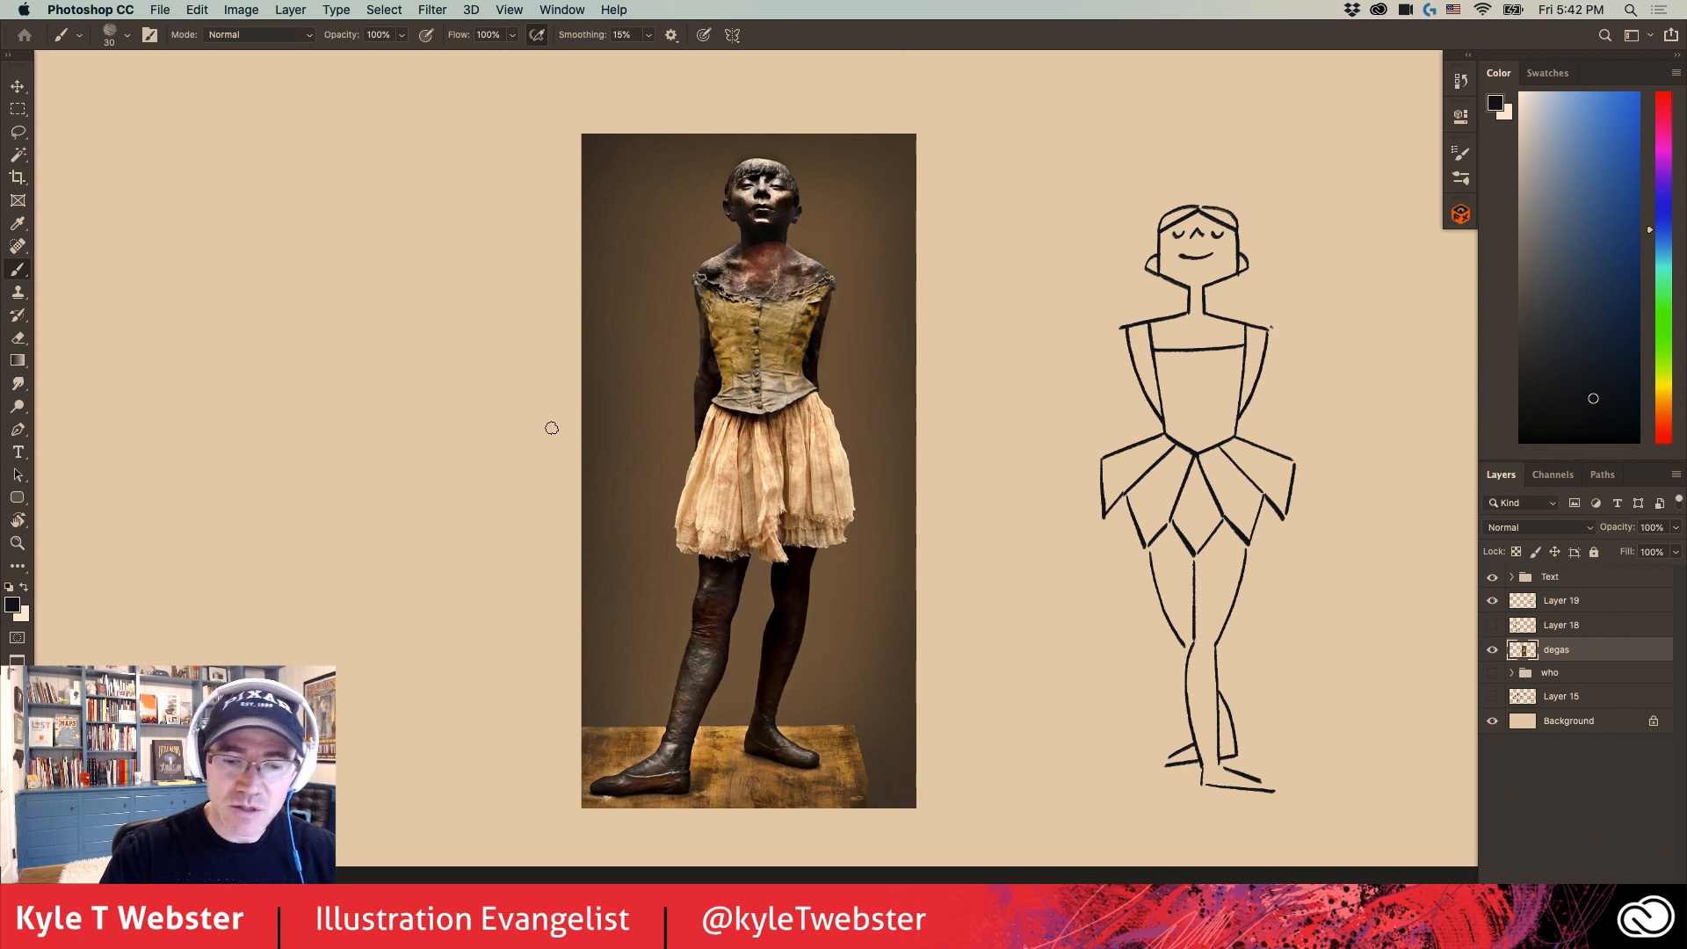
left_click(1492, 650)
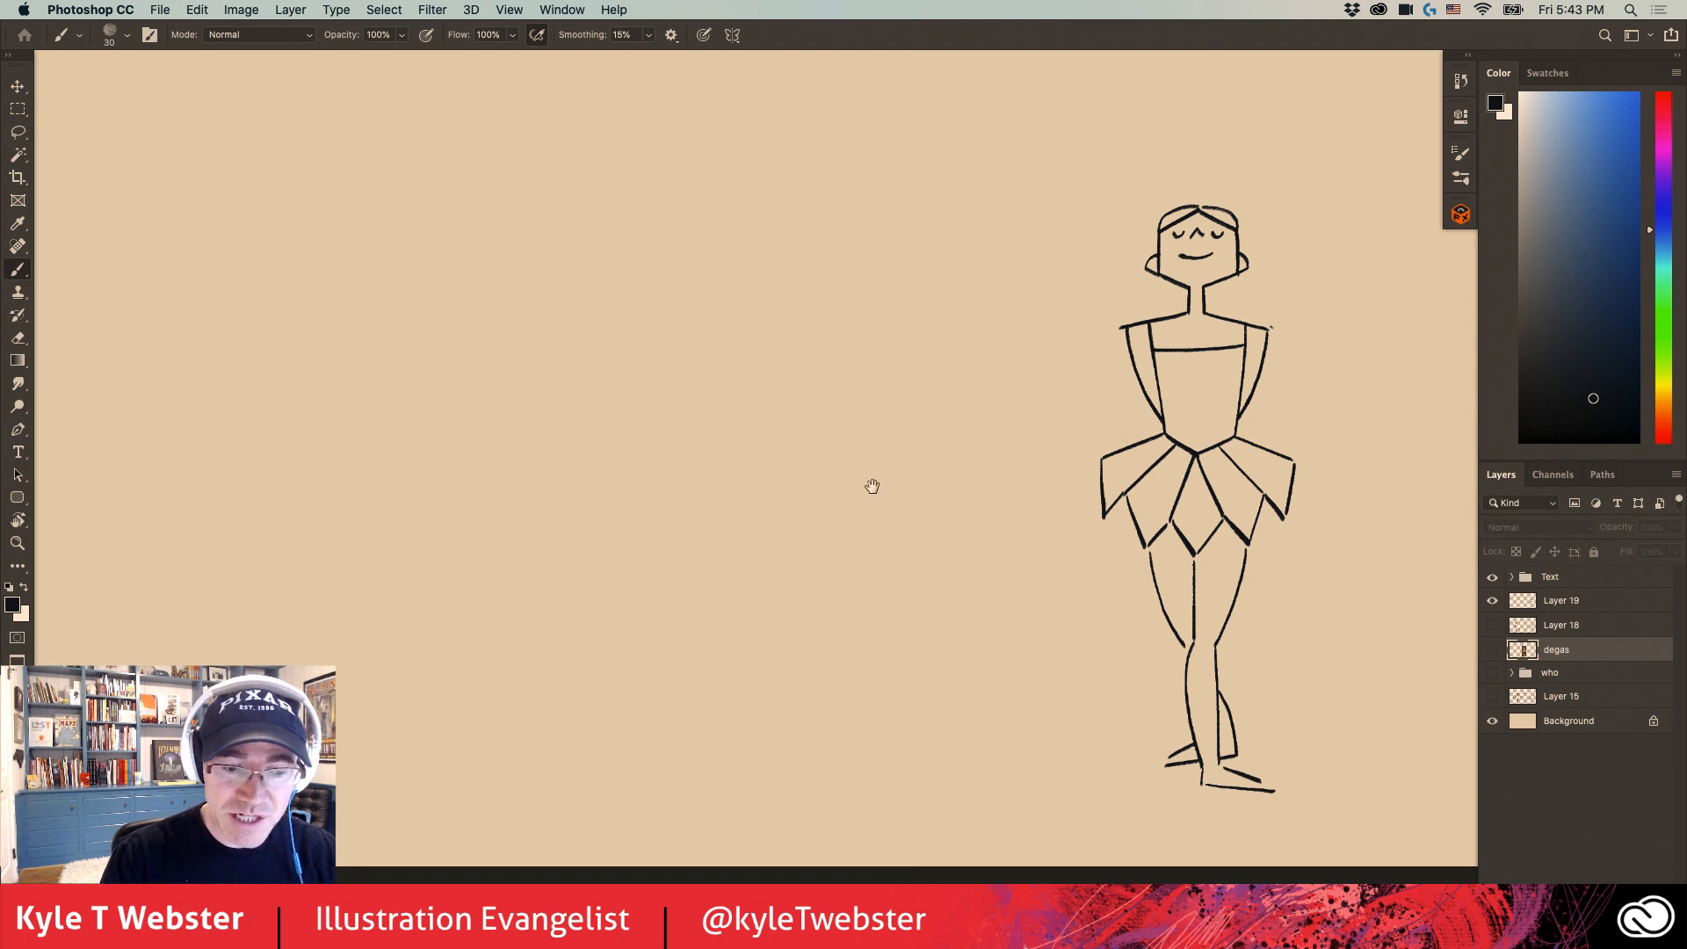
left_click_drag(870, 488, 851, 557)
key("v")
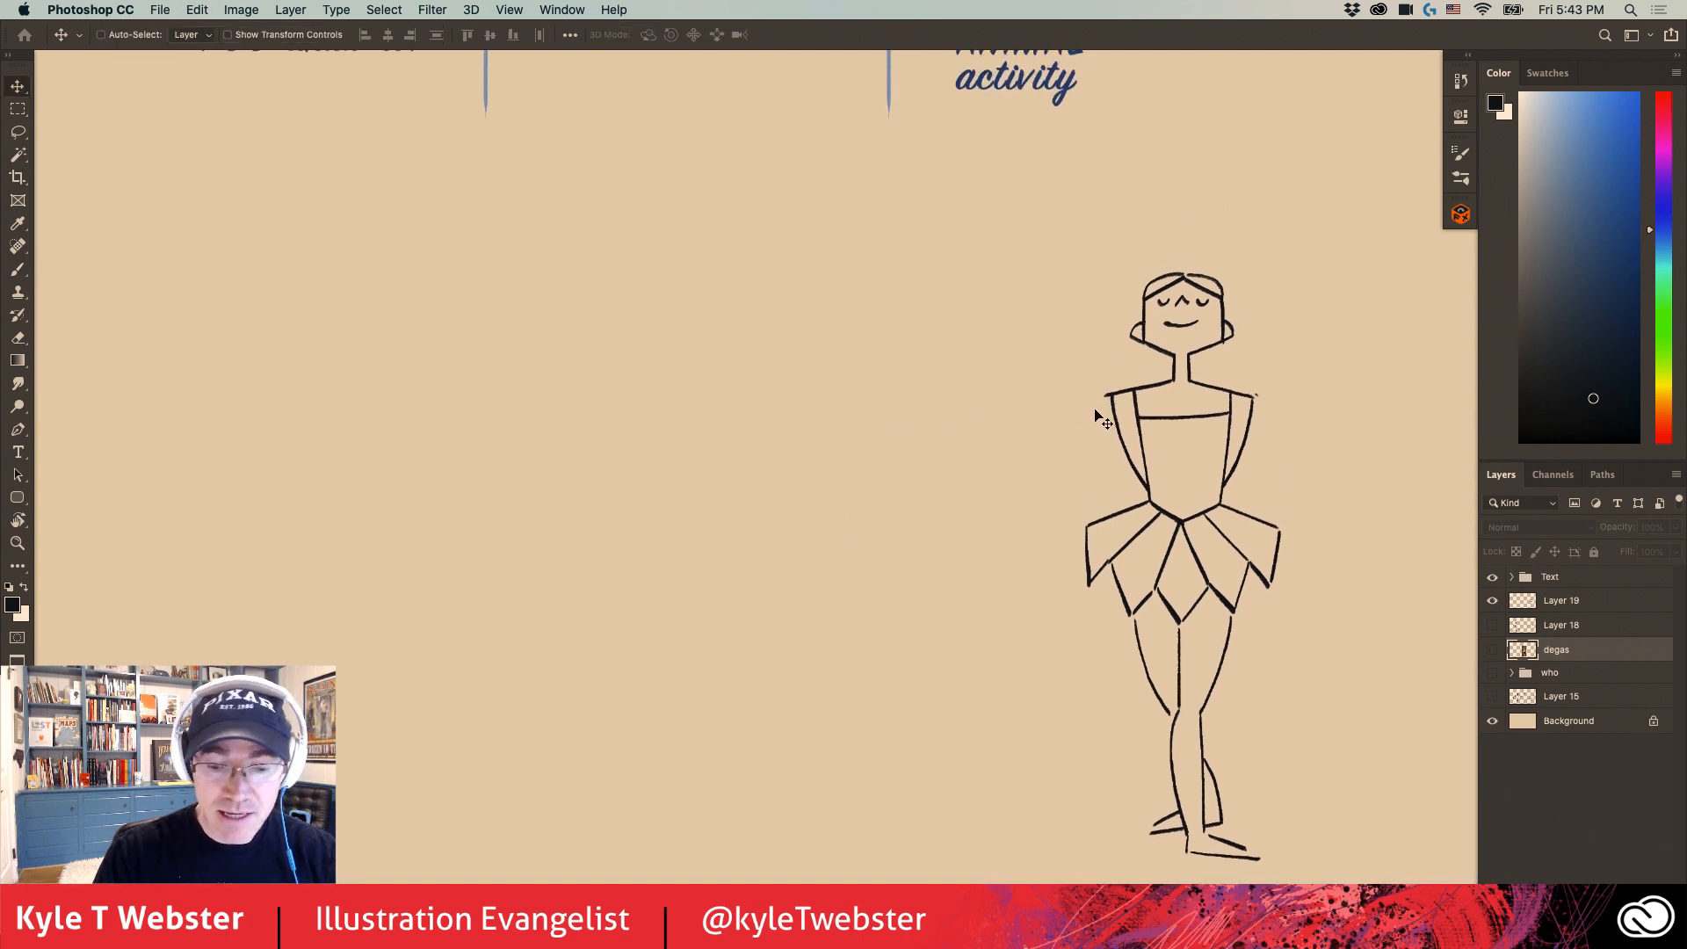
left_click(1561, 600)
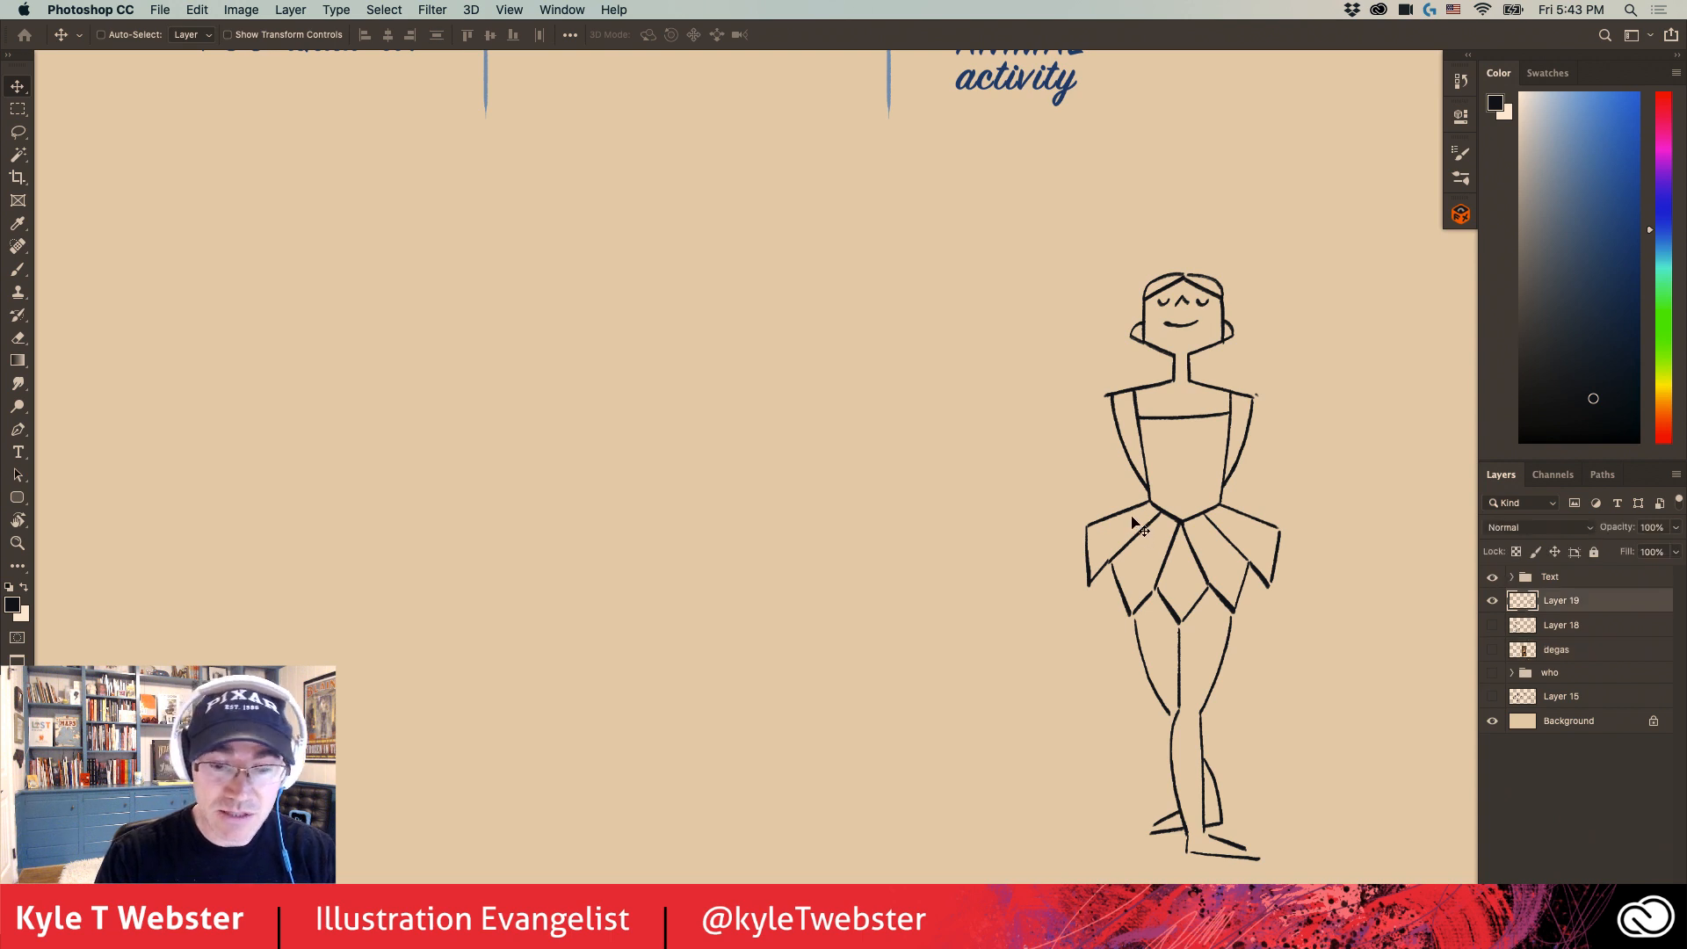
left_click_drag(1131, 514, 1157, 474)
key("b")
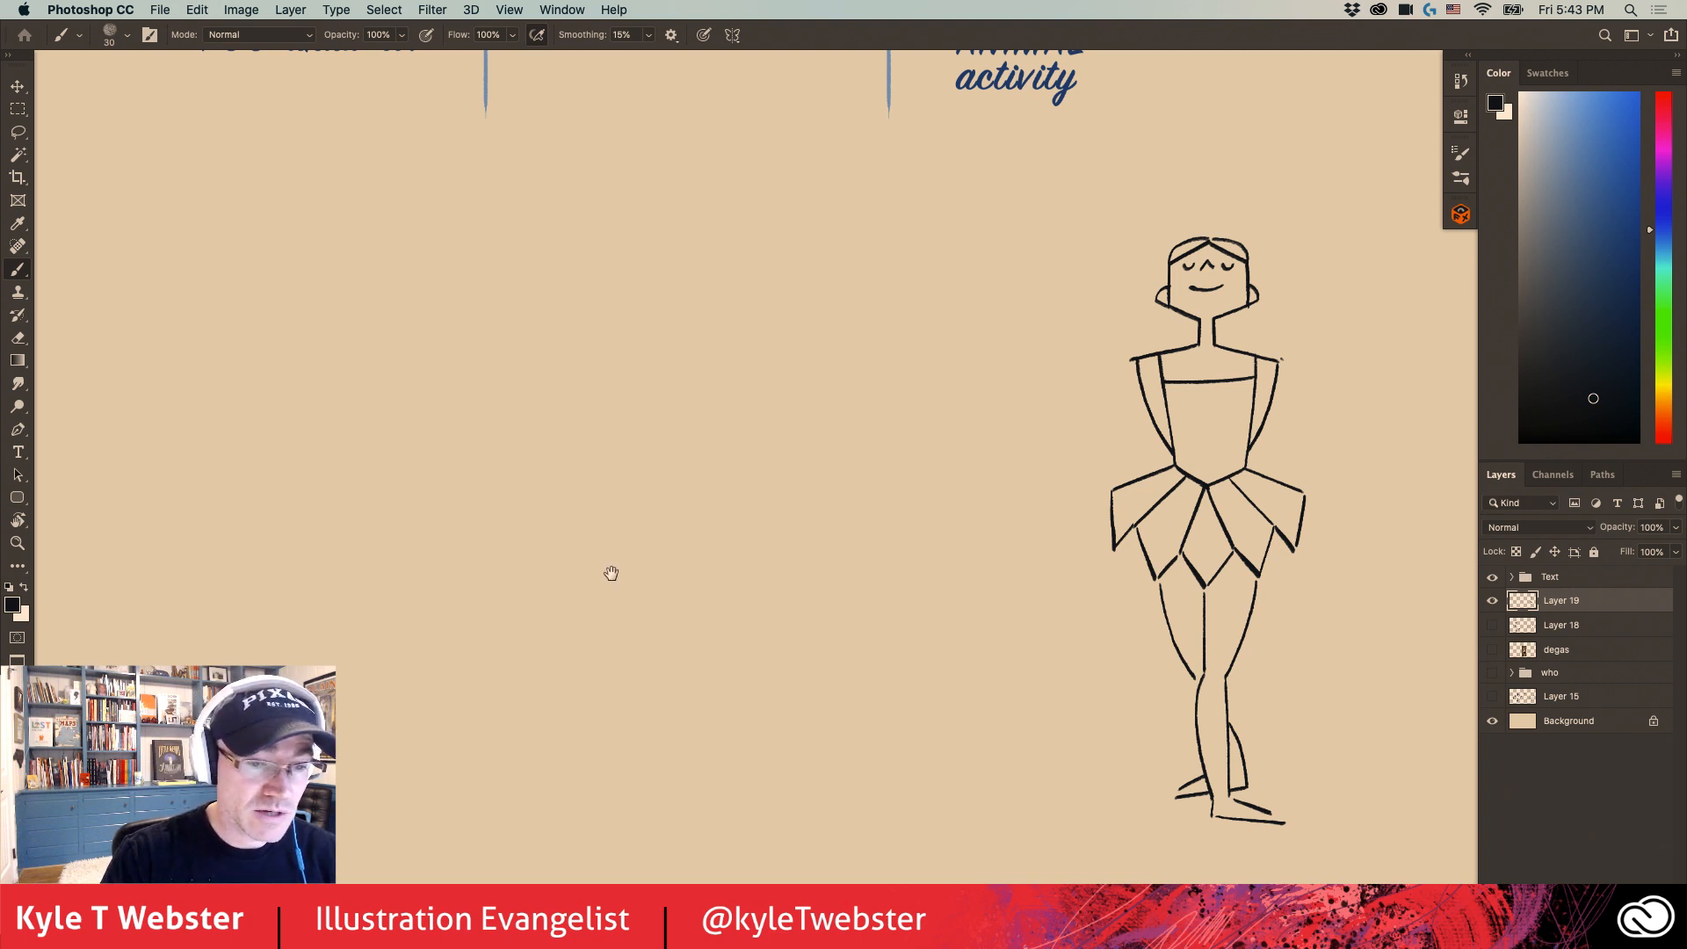
- Draw a circle in the empty canvas area below the "WHAT is it?" heading with the brush
left_click_drag(611, 573, 603, 576)
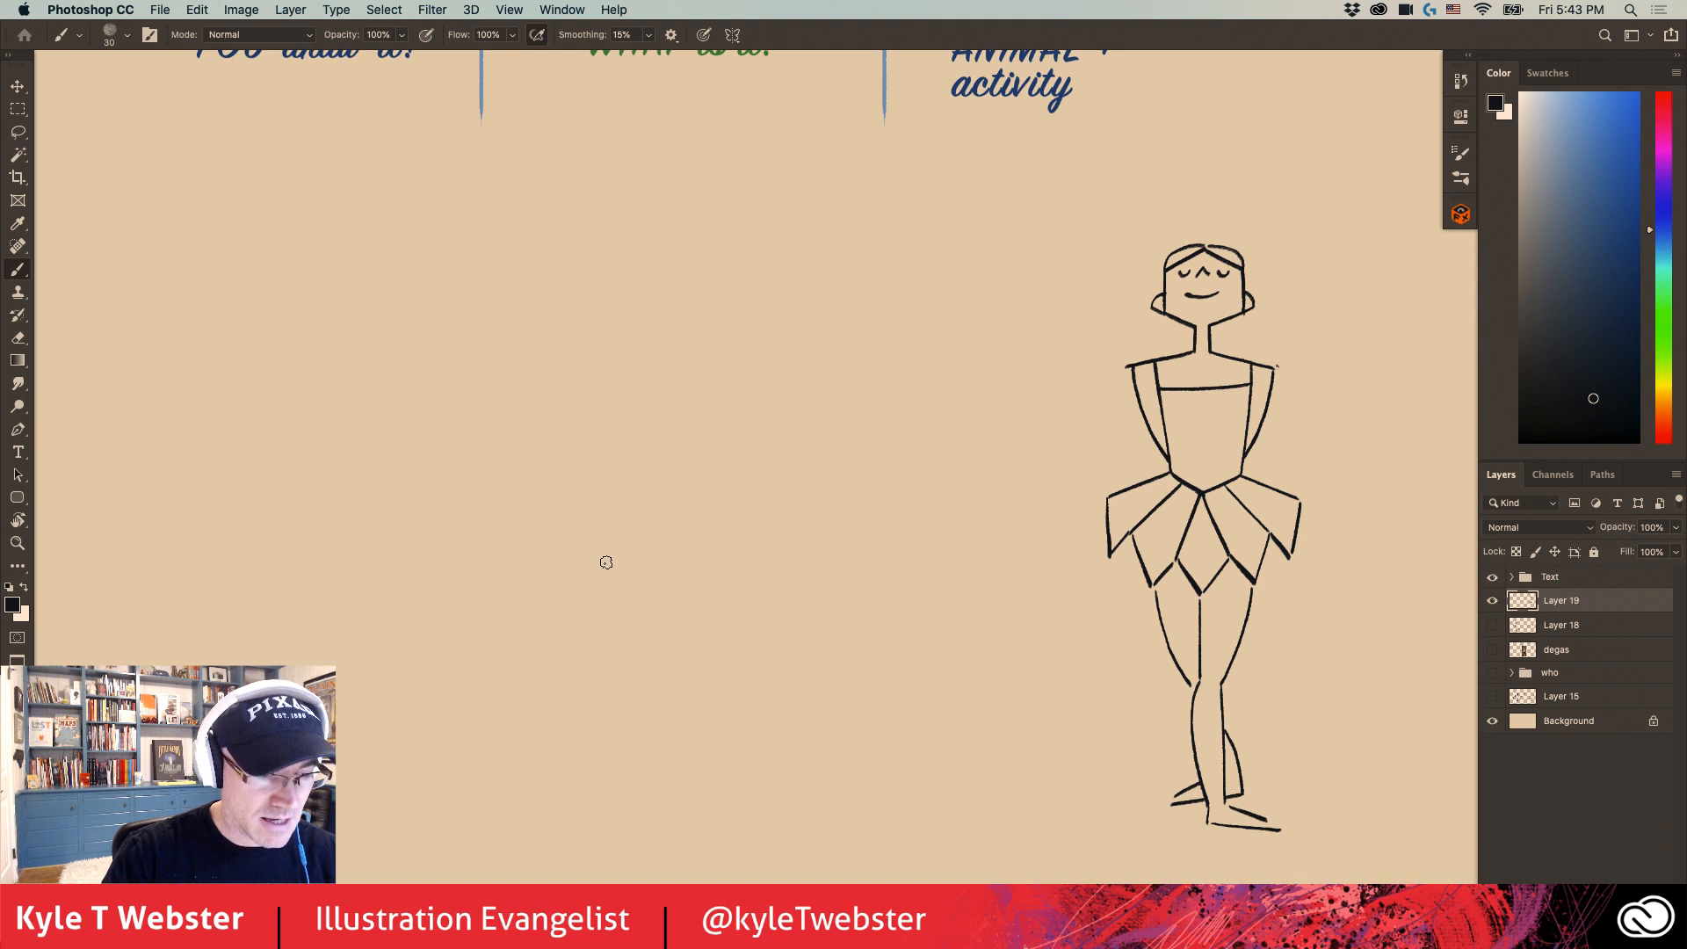
left_click_drag(949, 633, 779, 584)
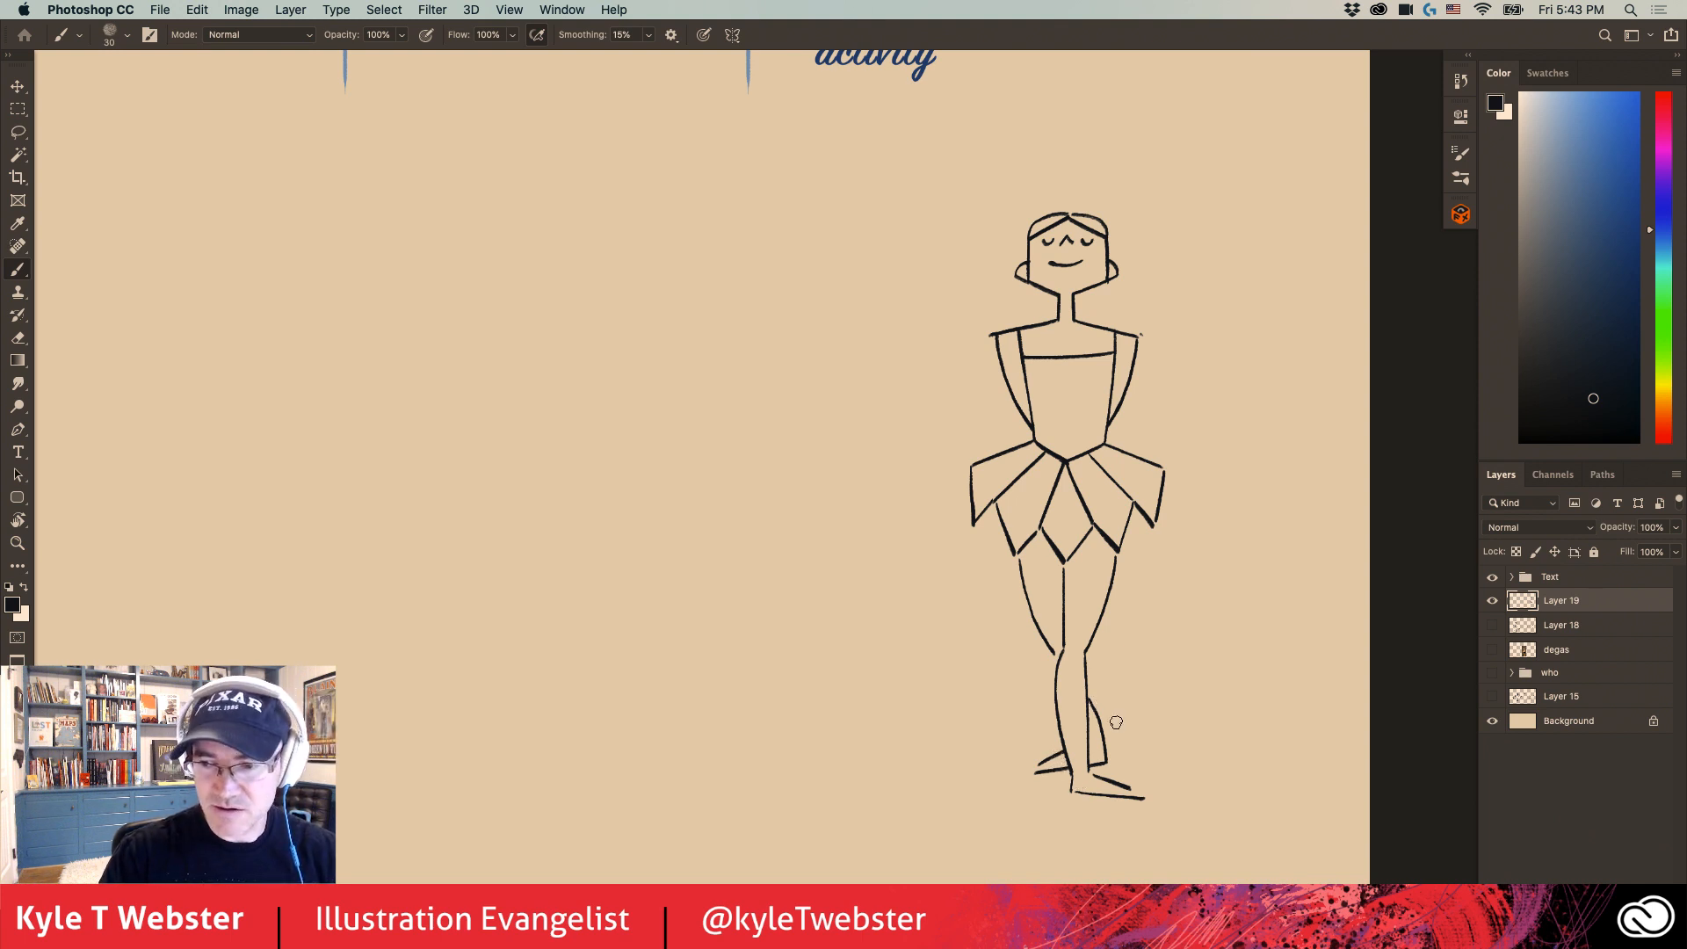
left_click_drag(549, 587, 690, 638)
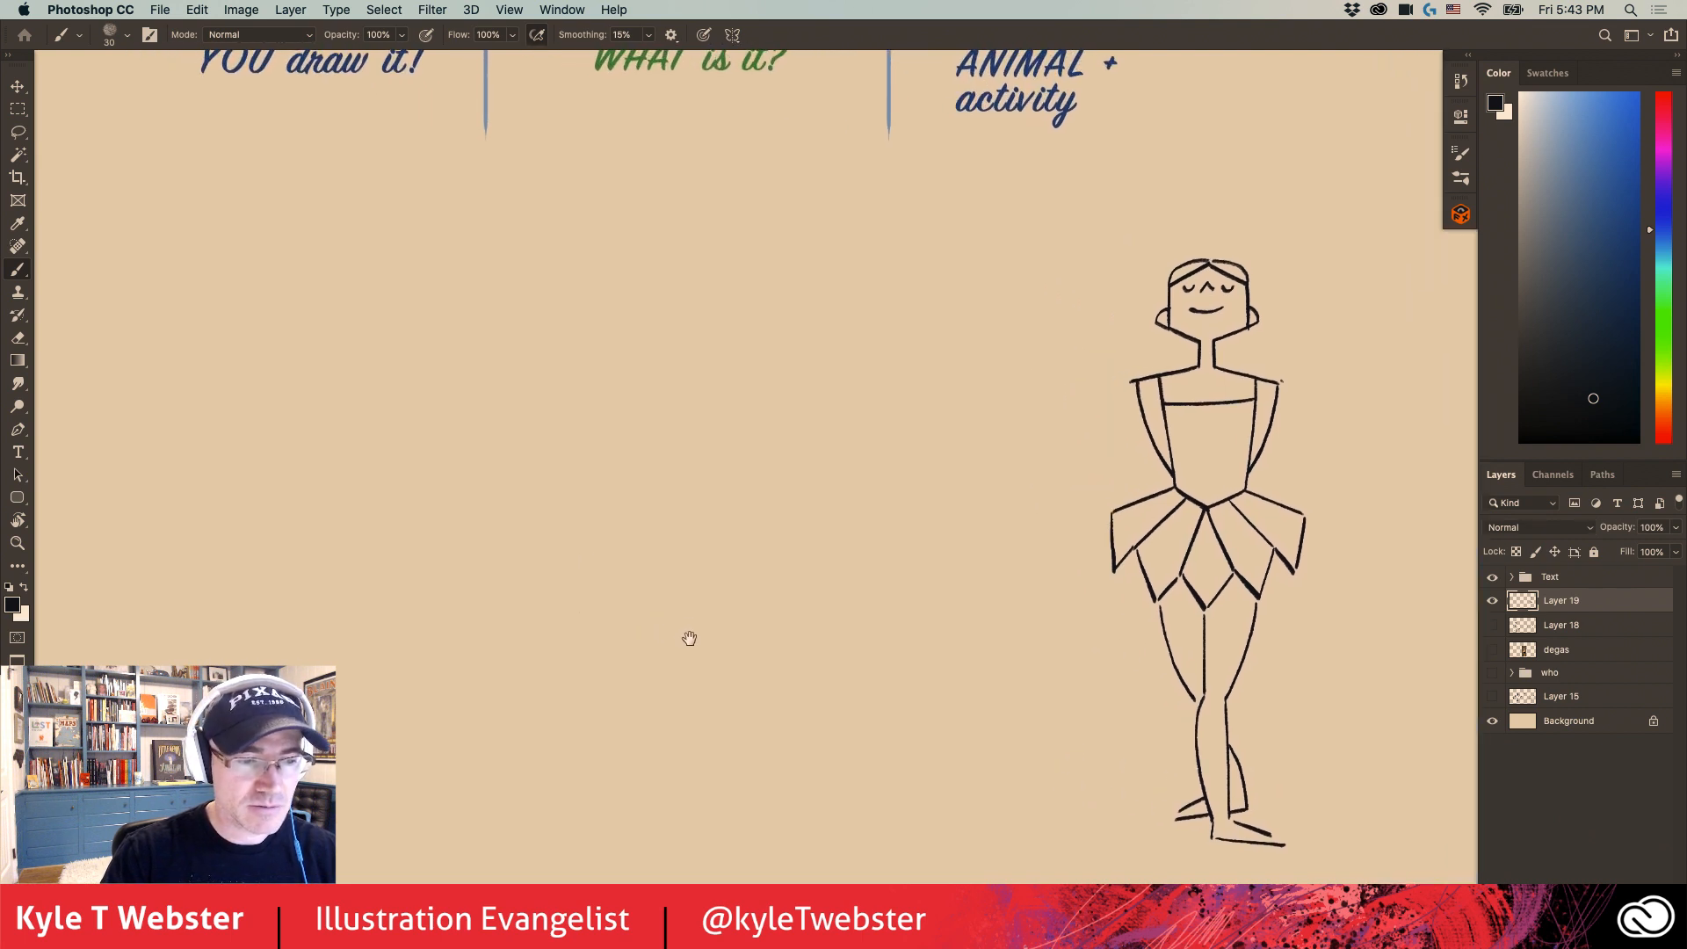
left_click_drag(535, 554, 593, 575)
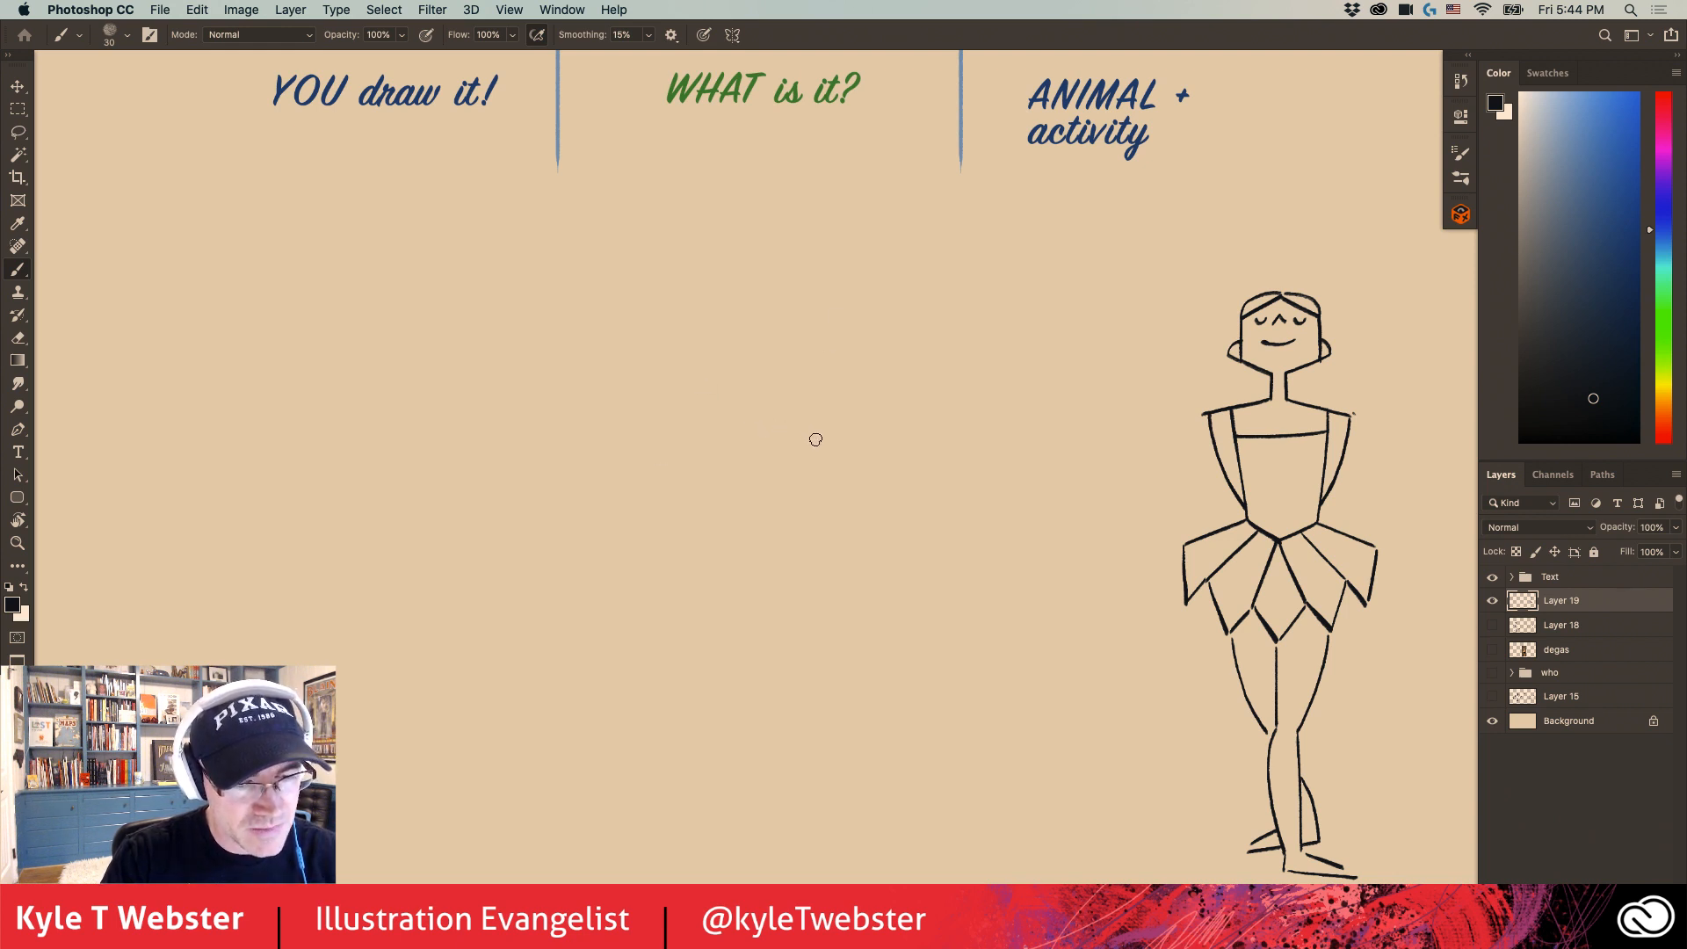
mouse_move(813, 440)
left_mouse_down()
mouse_move(782, 419)
mouse_move(734, 439)
mouse_move(726, 479)
mouse_move(765, 511)
mouse_move(803, 499)
mouse_move(816, 436)
left_mouse_up()
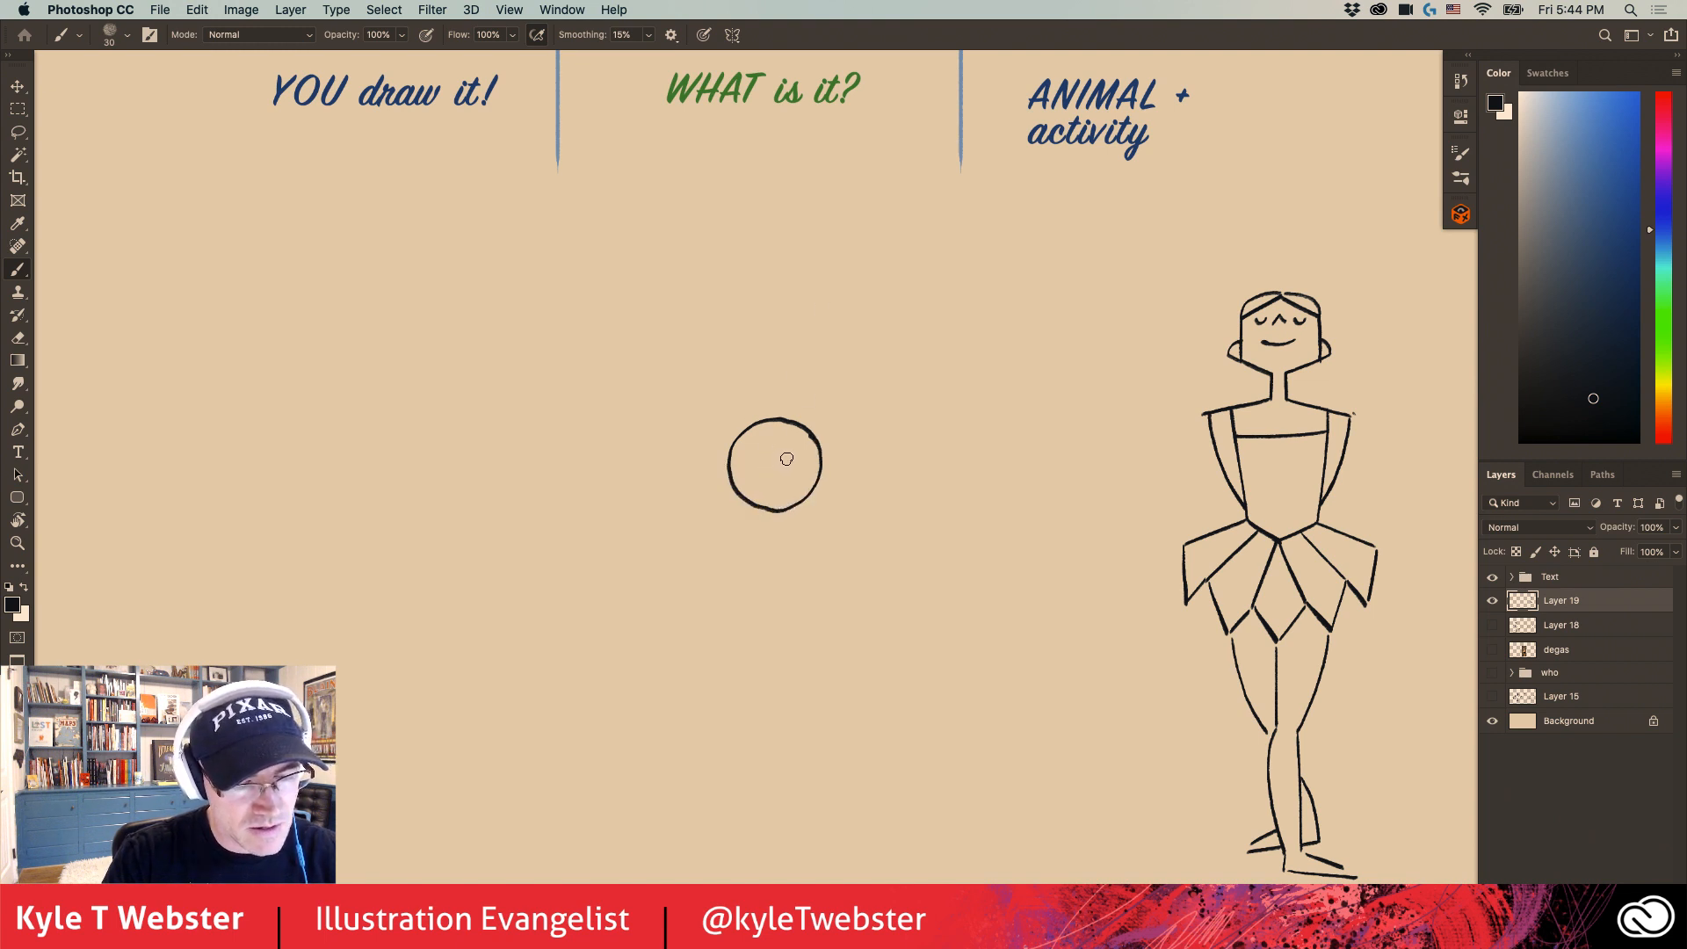
- Make the circle a wheel with a small hub and centre dot, and draw a shoe and seated legs against it
mouse_move(787, 456)
left_mouse_down()
mouse_move(761, 477)
mouse_move(787, 474)
mouse_move(777, 452)
mouse_move(700, 462)
mouse_move(696, 479)
mouse_move(730, 477)
left_mouse_up()
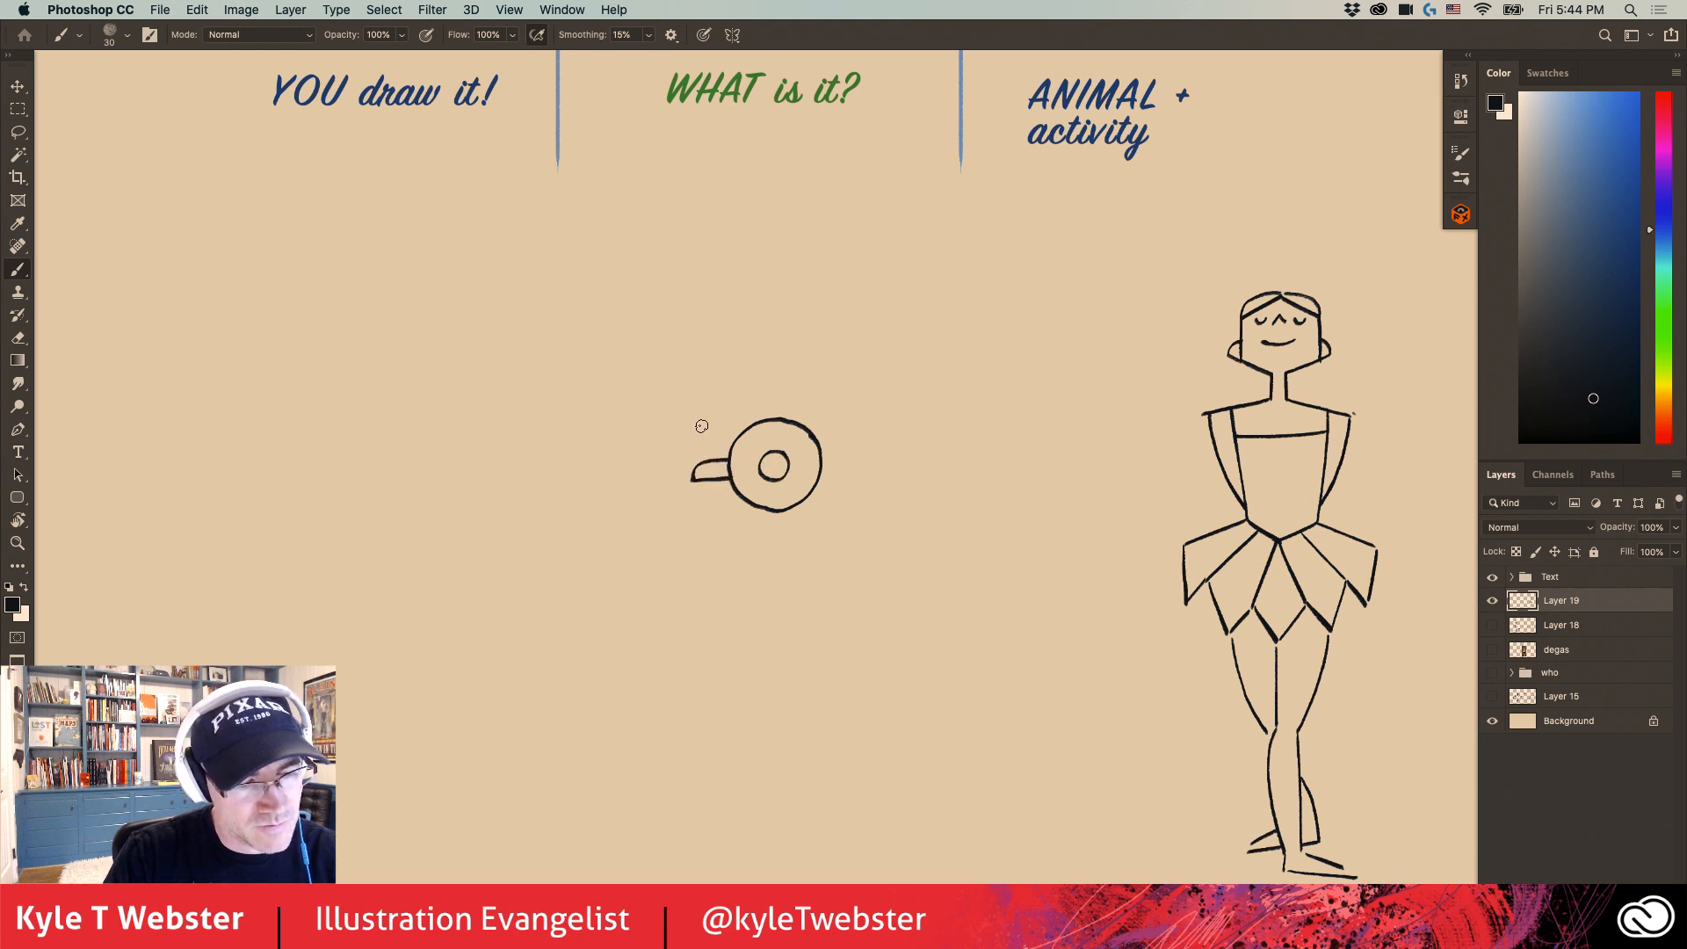
left_click(774, 466)
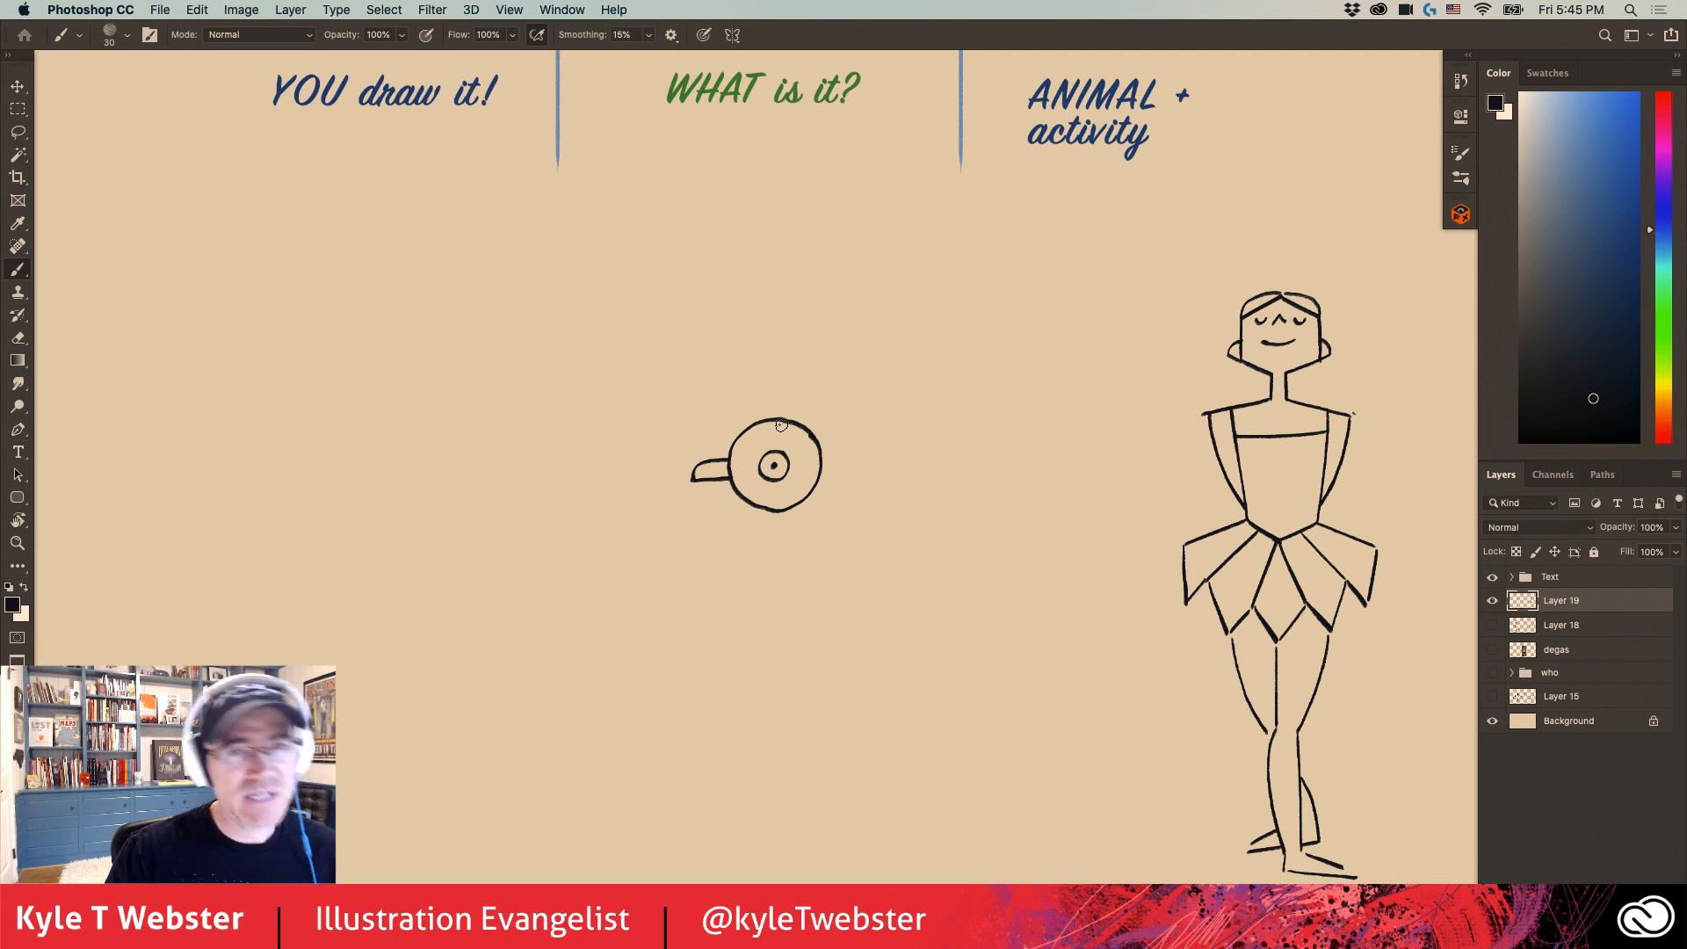
left_click(718, 484, "super")
mouse_move(657, 478)
left_mouse_down()
mouse_move(595, 549)
mouse_move(615, 512)
left_mouse_up()
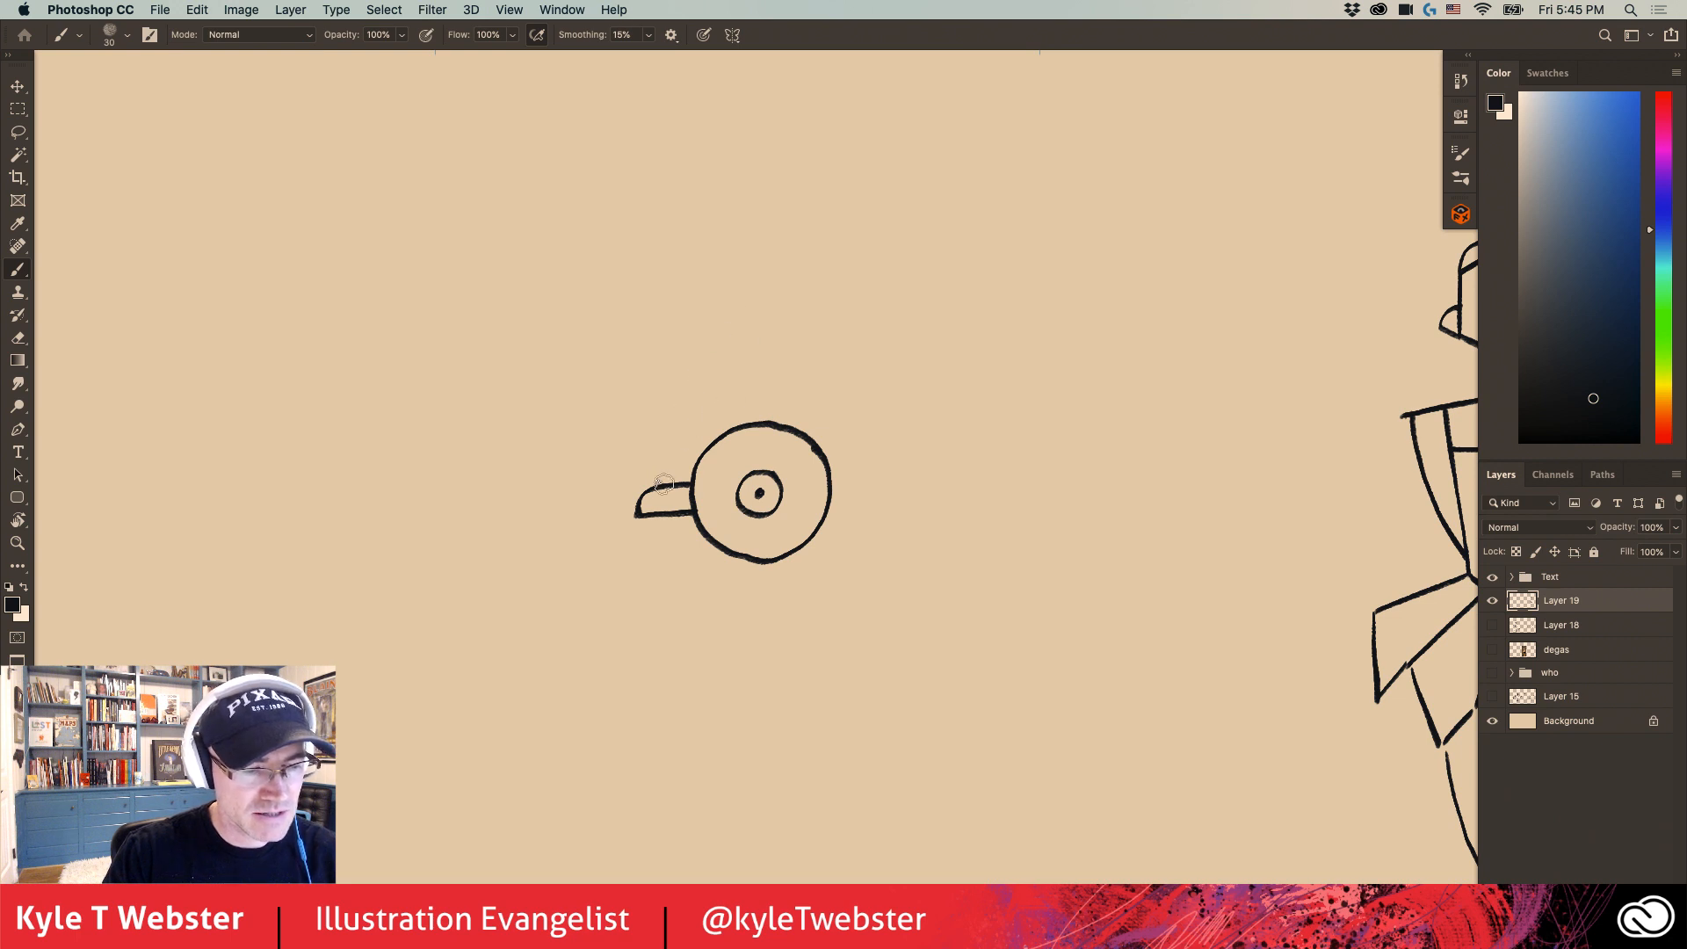
mouse_move(664, 484)
left_mouse_down()
mouse_move(688, 396)
mouse_move(804, 396)
mouse_move(743, 389)
left_mouse_up()
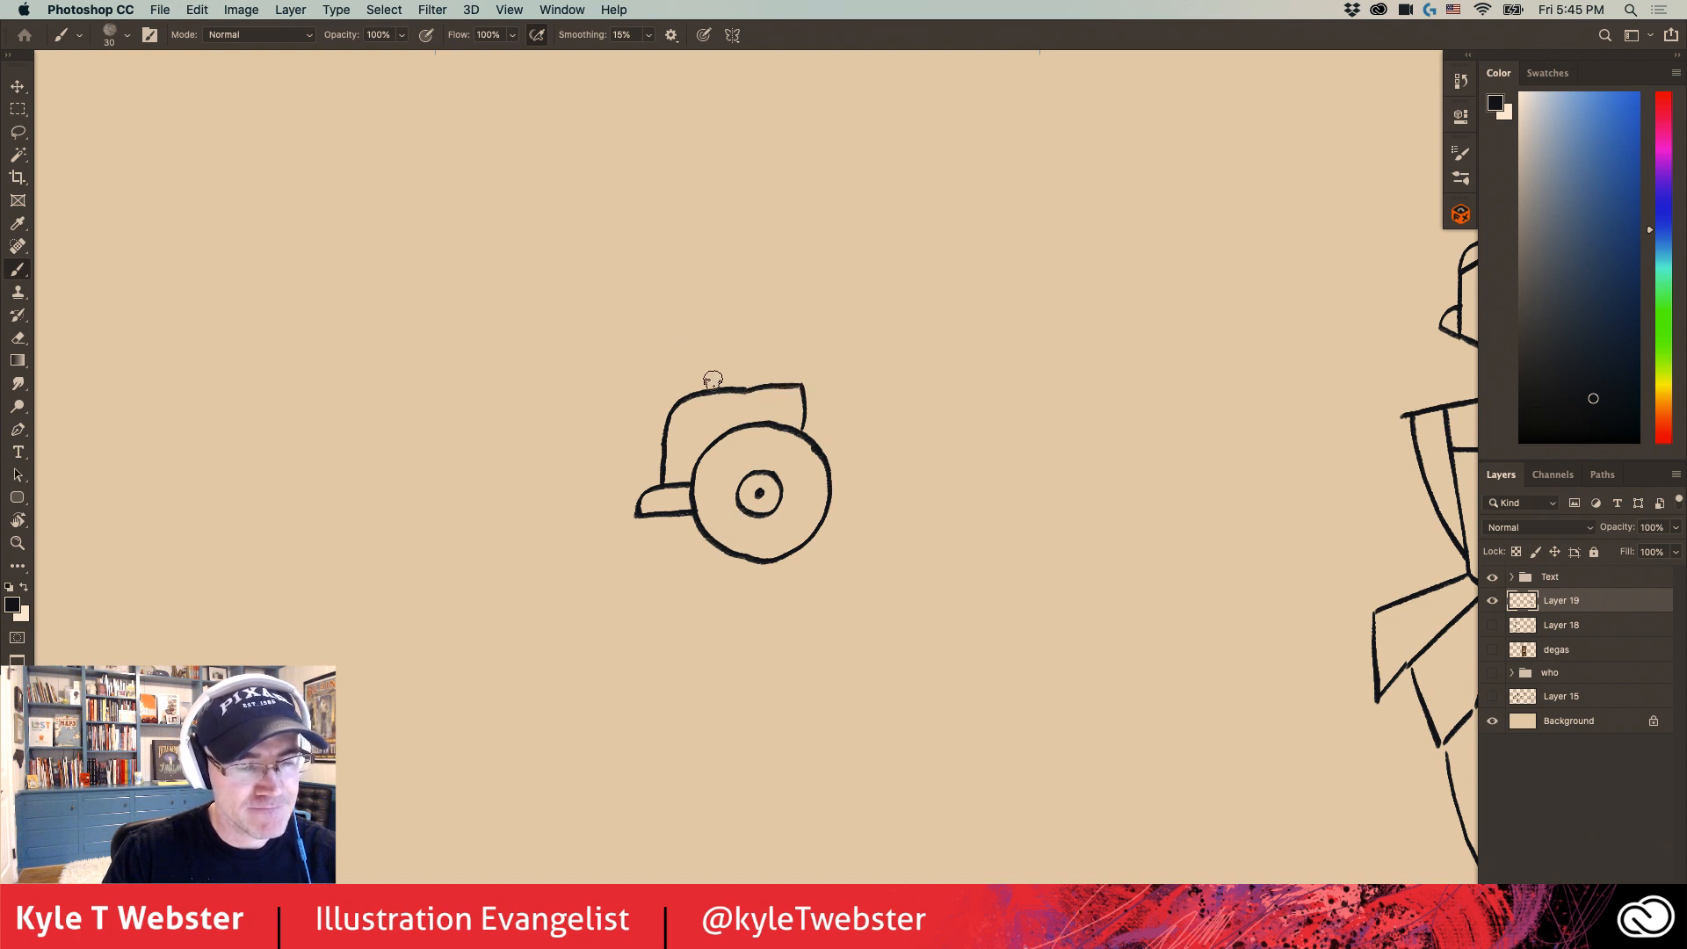
- Draw the seated figure's torso, arms holding a sandwich, and profile head with open mouth and spiky hair
mouse_move(799, 369)
left_mouse_down()
mouse_move(746, 301)
mouse_move(707, 390)
mouse_move(667, 369)
mouse_move(676, 350)
mouse_move(704, 352)
mouse_move(650, 333)
mouse_move(640, 393)
mouse_move(627, 382)
mouse_move(671, 316)
mouse_move(655, 310)
mouse_move(615, 368)
left_mouse_up()
mouse_move(643, 308)
left_mouse_down()
mouse_move(615, 365)
mouse_move(633, 323)
mouse_move(601, 353)
mouse_move(625, 387)
left_mouse_up()
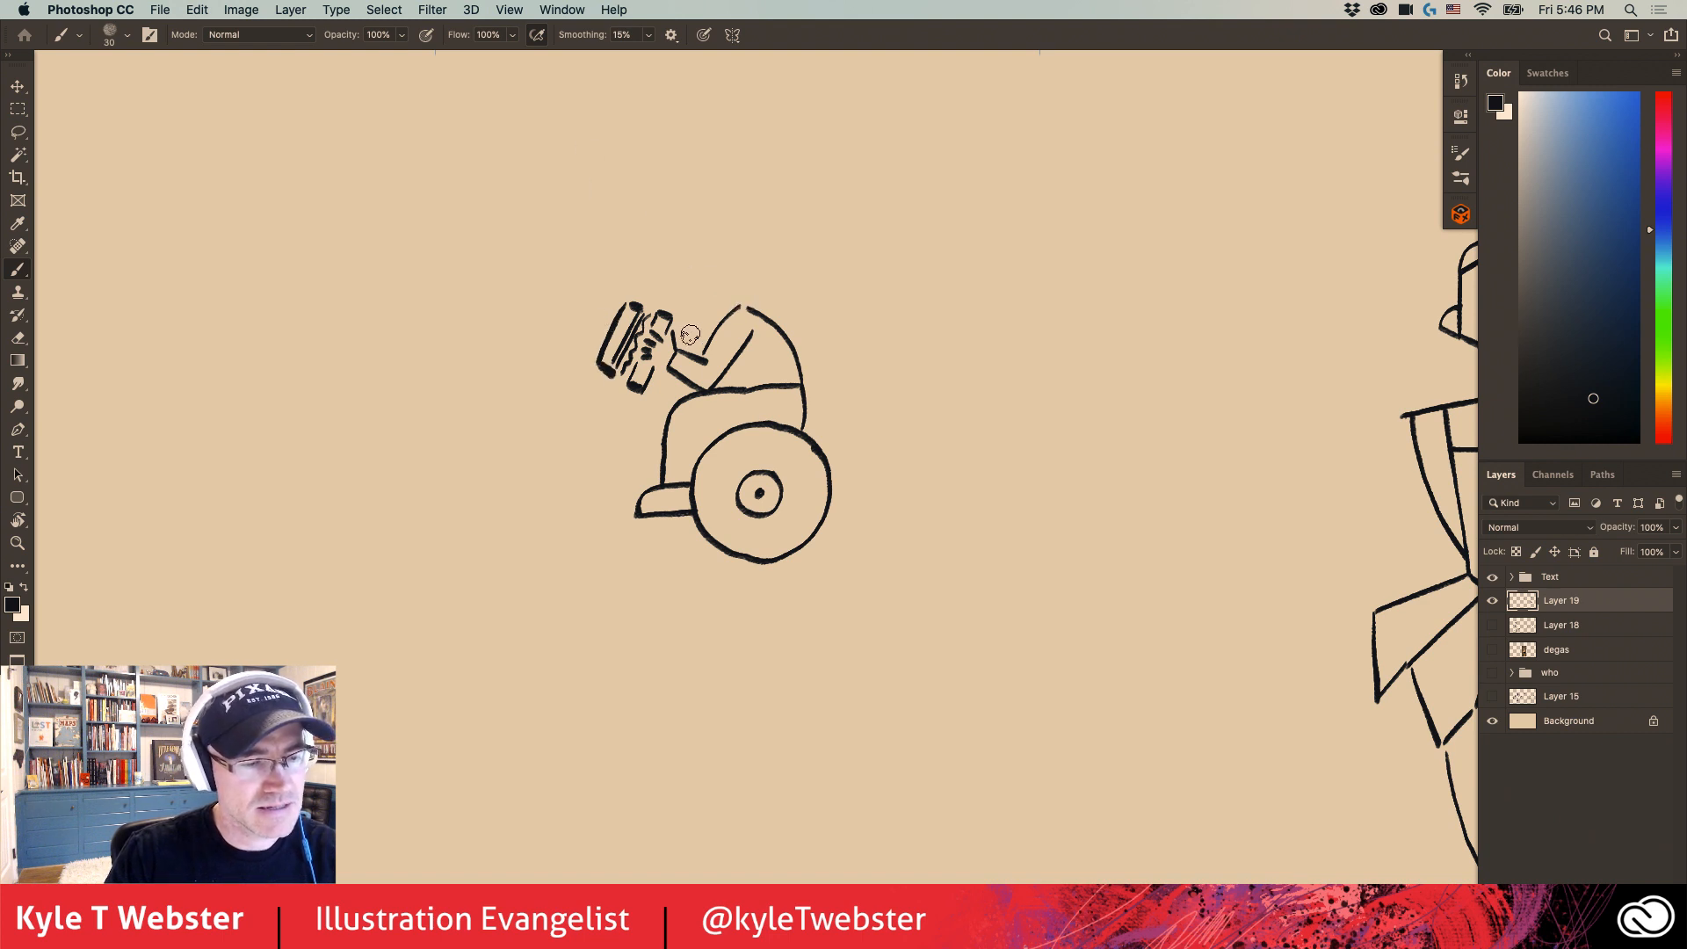
mouse_move(713, 330)
left_mouse_down()
mouse_move(685, 329)
mouse_move(698, 281)
mouse_move(672, 292)
mouse_move(658, 276)
mouse_move(679, 230)
left_mouse_up()
mouse_move(702, 211)
left_mouse_down()
mouse_move(698, 228)
mouse_move(737, 238)
mouse_move(742, 299)
mouse_move(689, 268)
mouse_move(721, 279)
left_mouse_up()
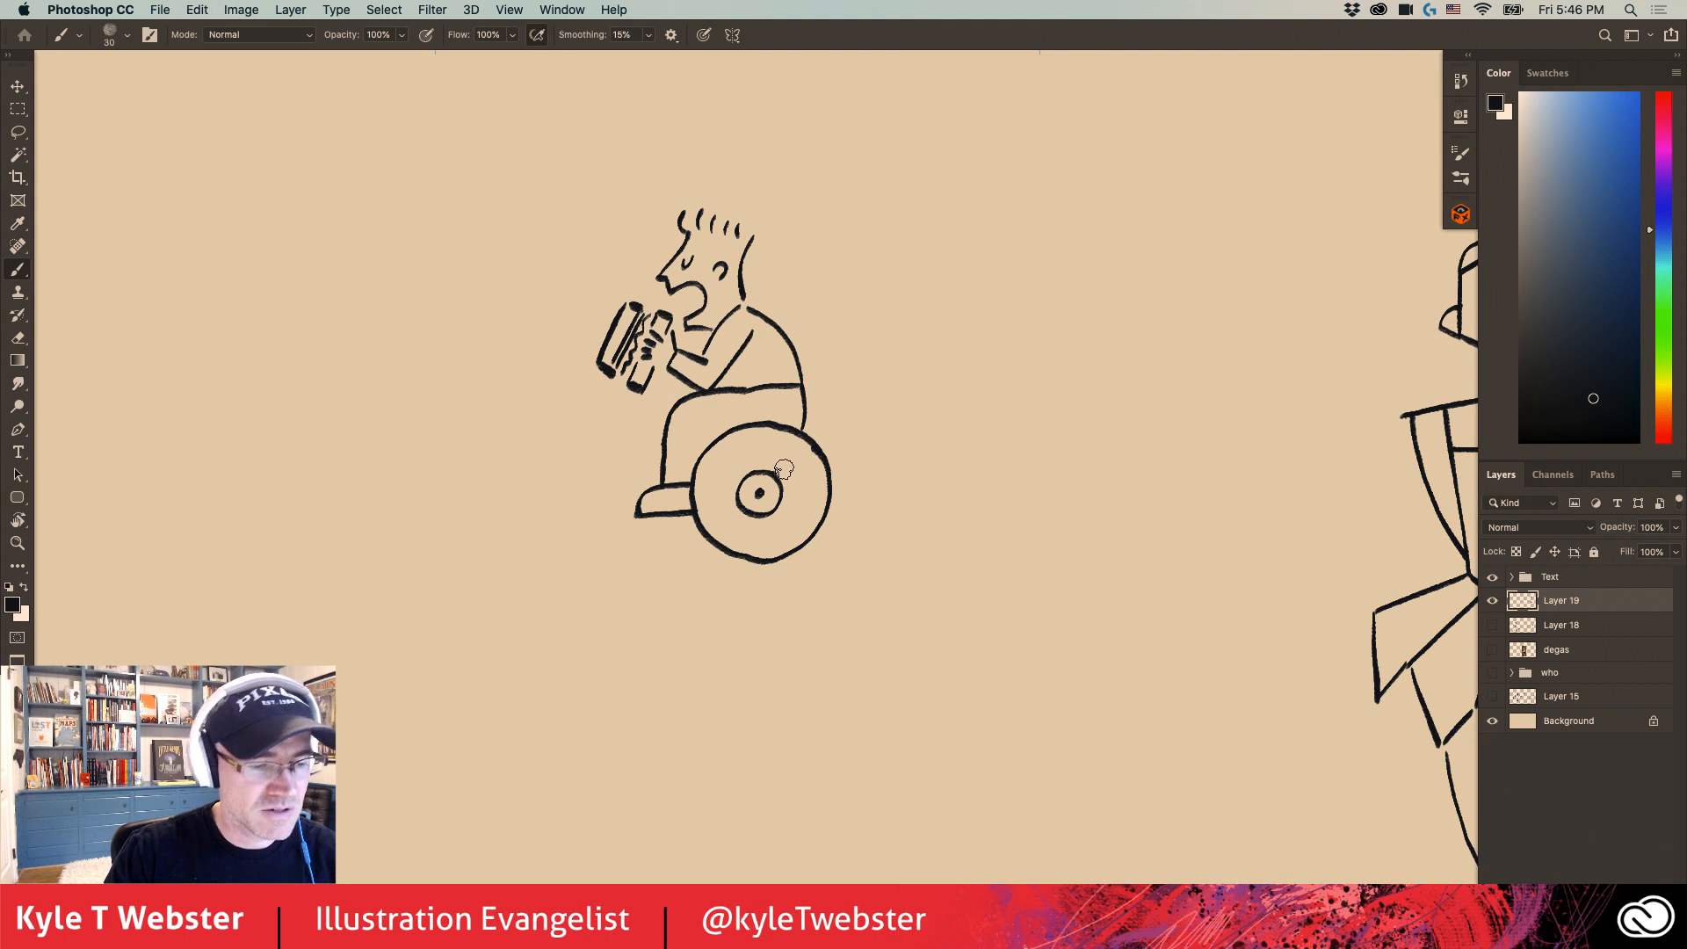
- Add concentric rings inside the wheel and short slanted ground dashes on both sides of it
mouse_move(777, 460)
left_mouse_down()
mouse_move(722, 494)
mouse_move(744, 531)
mouse_move(792, 508)
mouse_move(780, 447)
mouse_move(749, 443)
mouse_move(711, 478)
mouse_move(715, 521)
mouse_move(754, 548)
mouse_move(801, 529)
mouse_move(805, 466)
mouse_move(778, 439)
left_mouse_up()
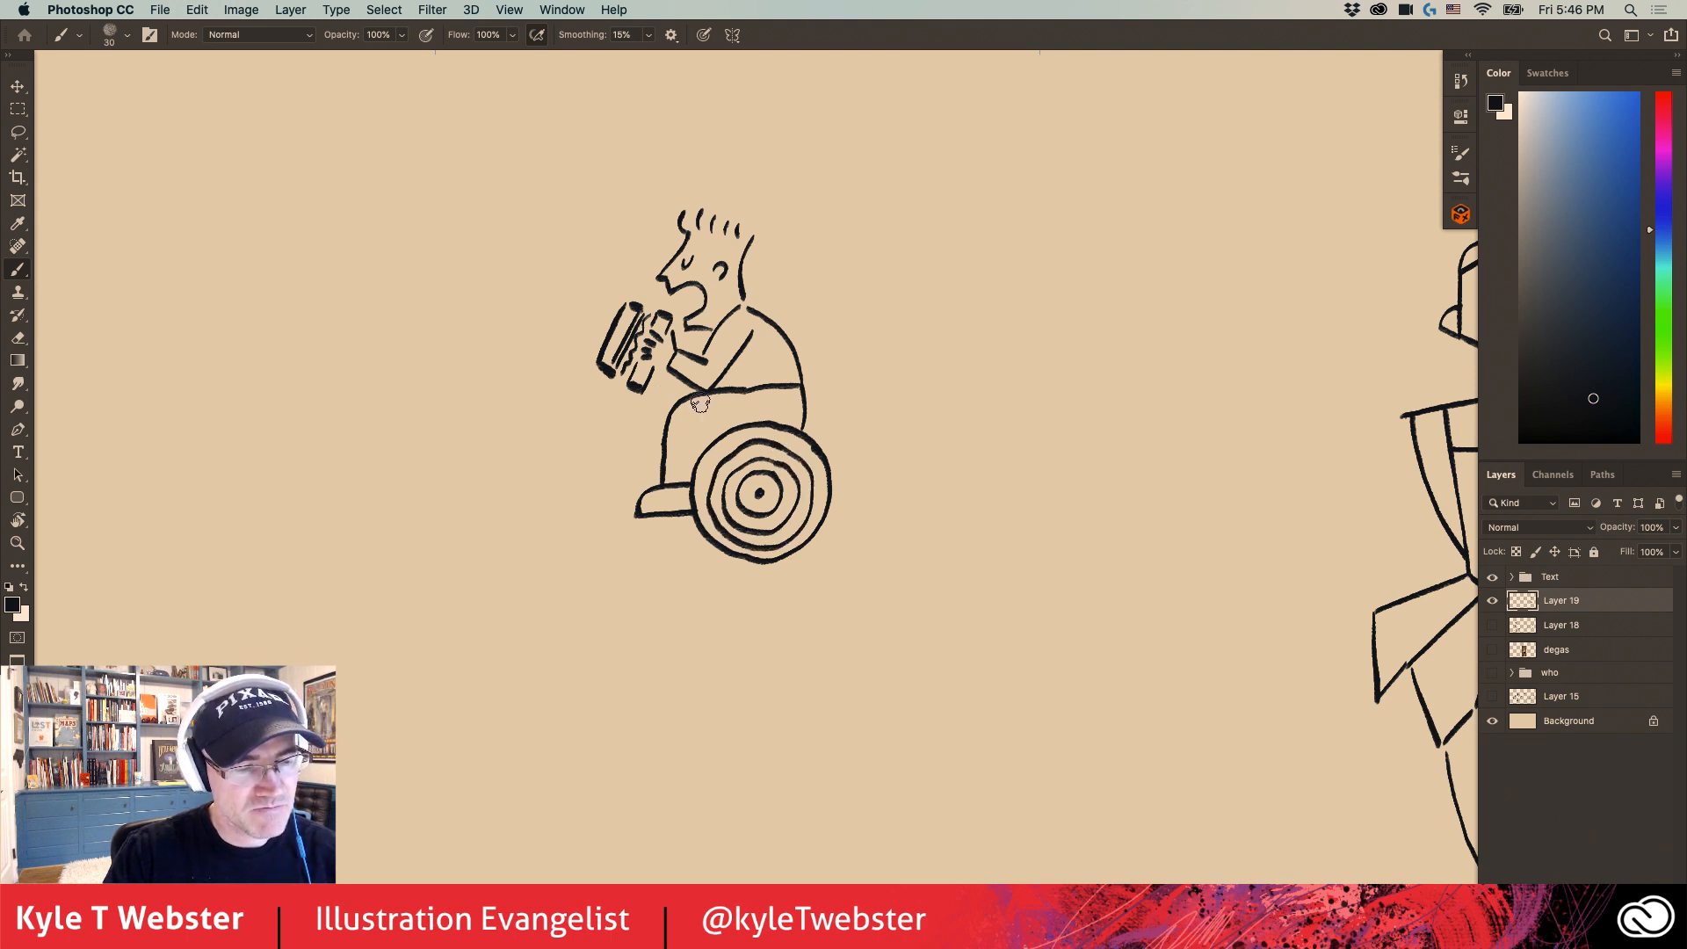
left_click_drag(692, 545, 637, 556)
left_click_drag(835, 546, 849, 555)
left_click_drag(873, 545, 889, 550)
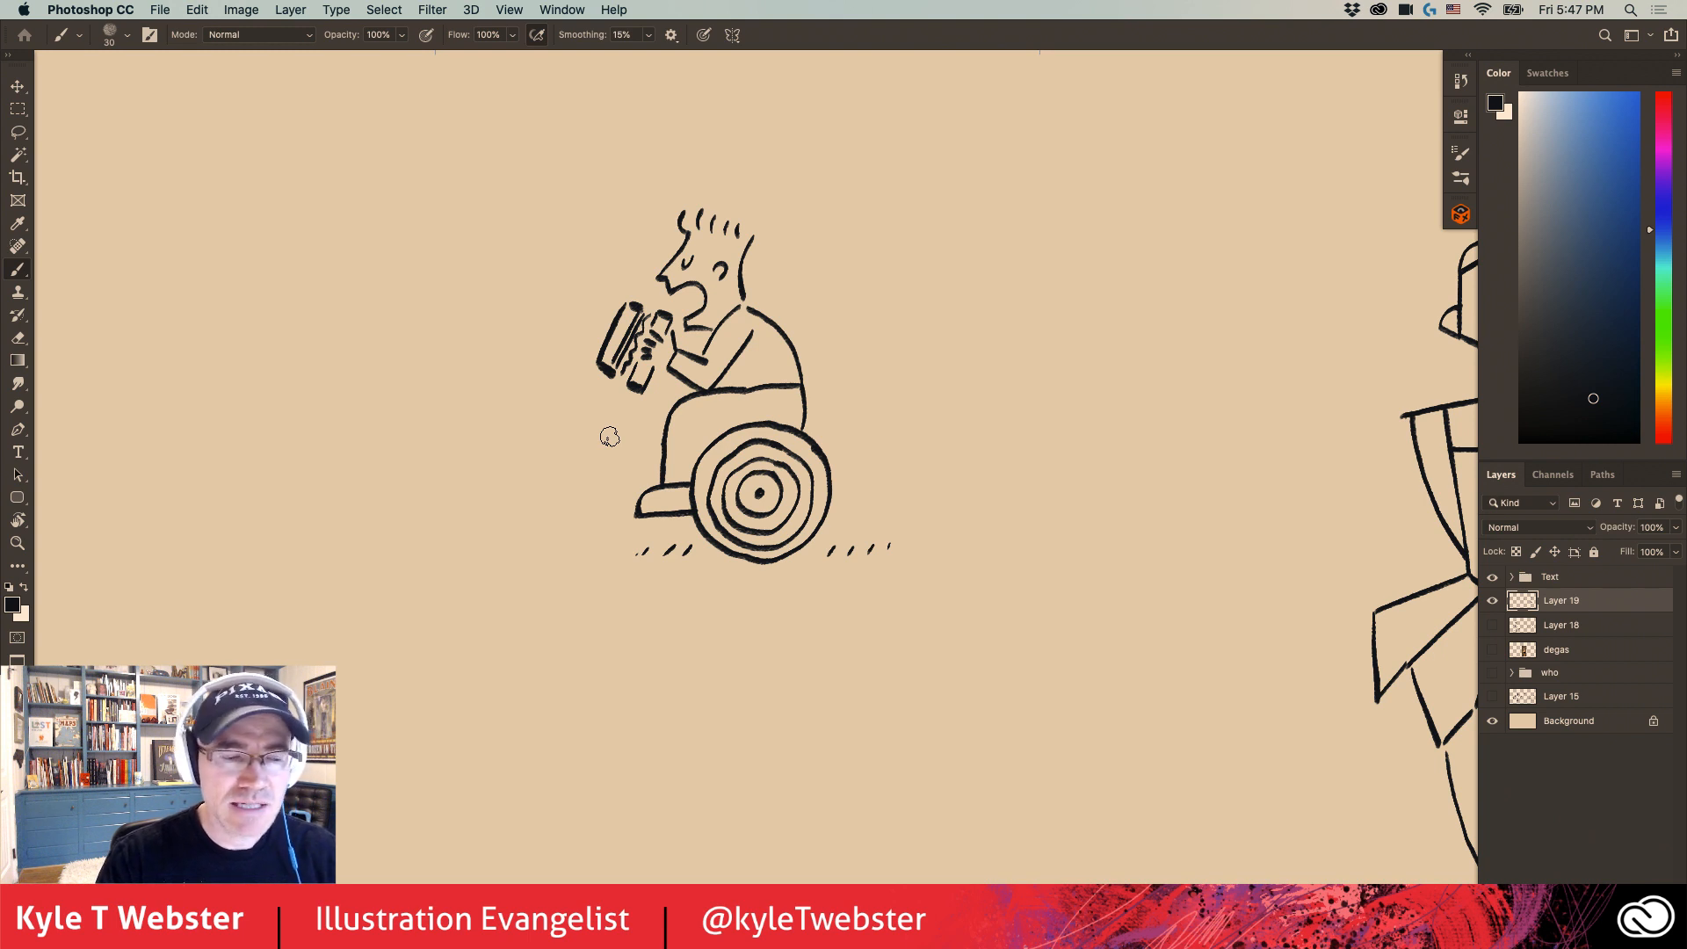
- Lasso the wheelchair figure, move it down and right beside the ballerina, and deselect it
left_click(597, 566, "alt")
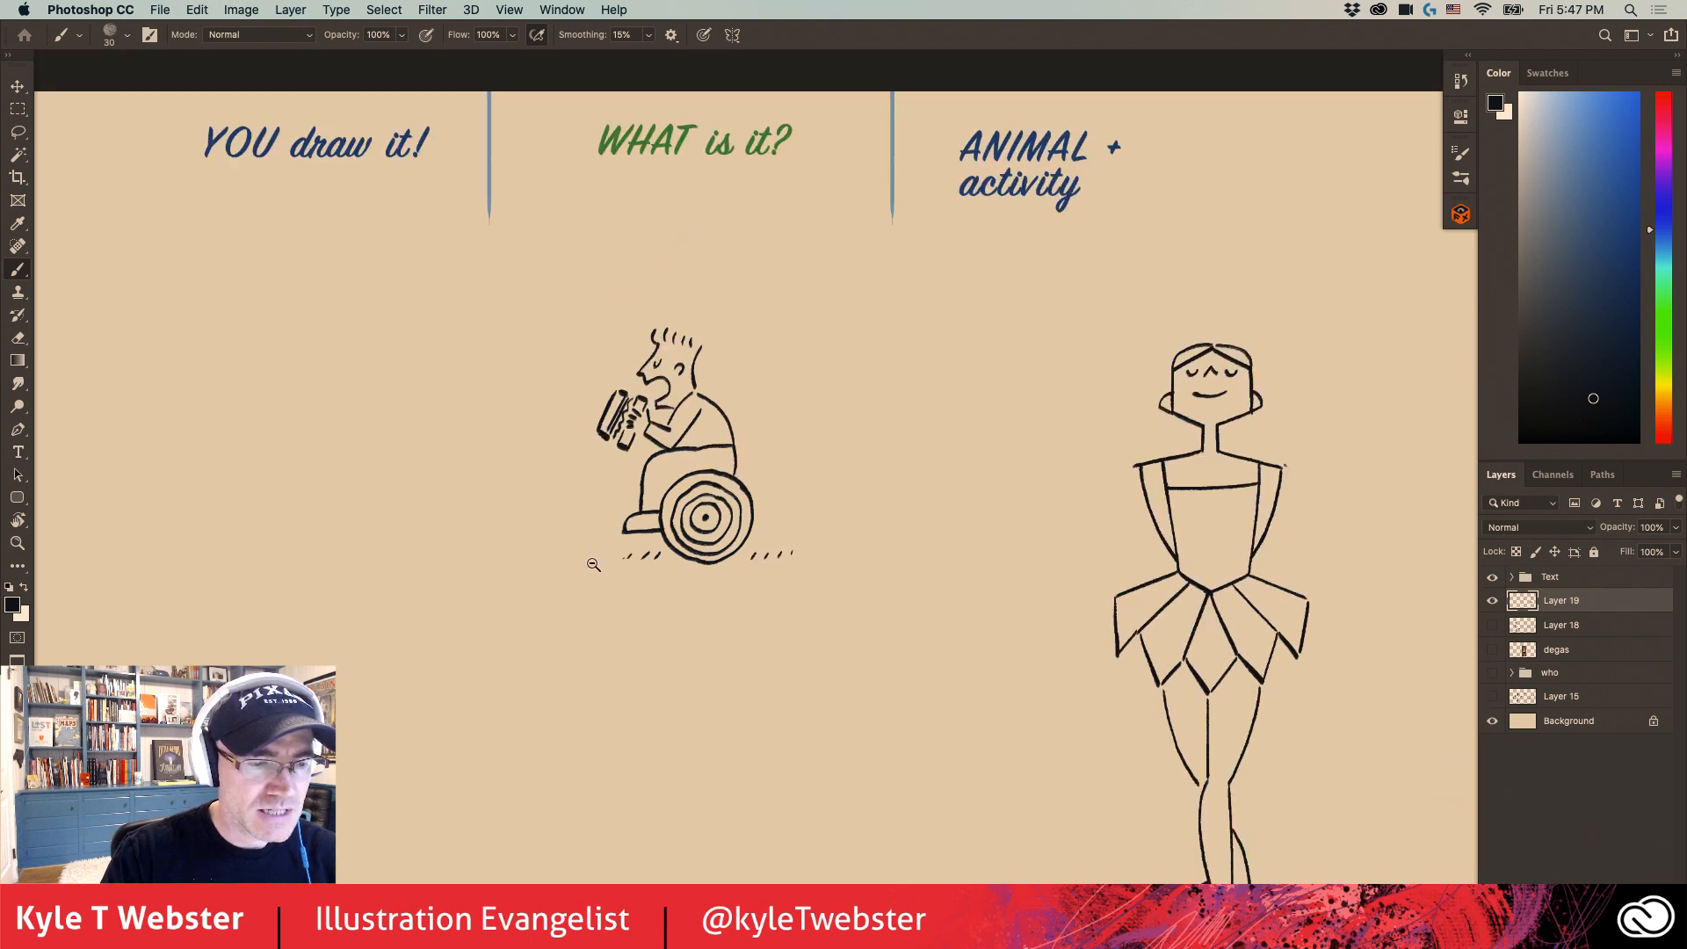
left_click_drag(572, 565, 661, 507)
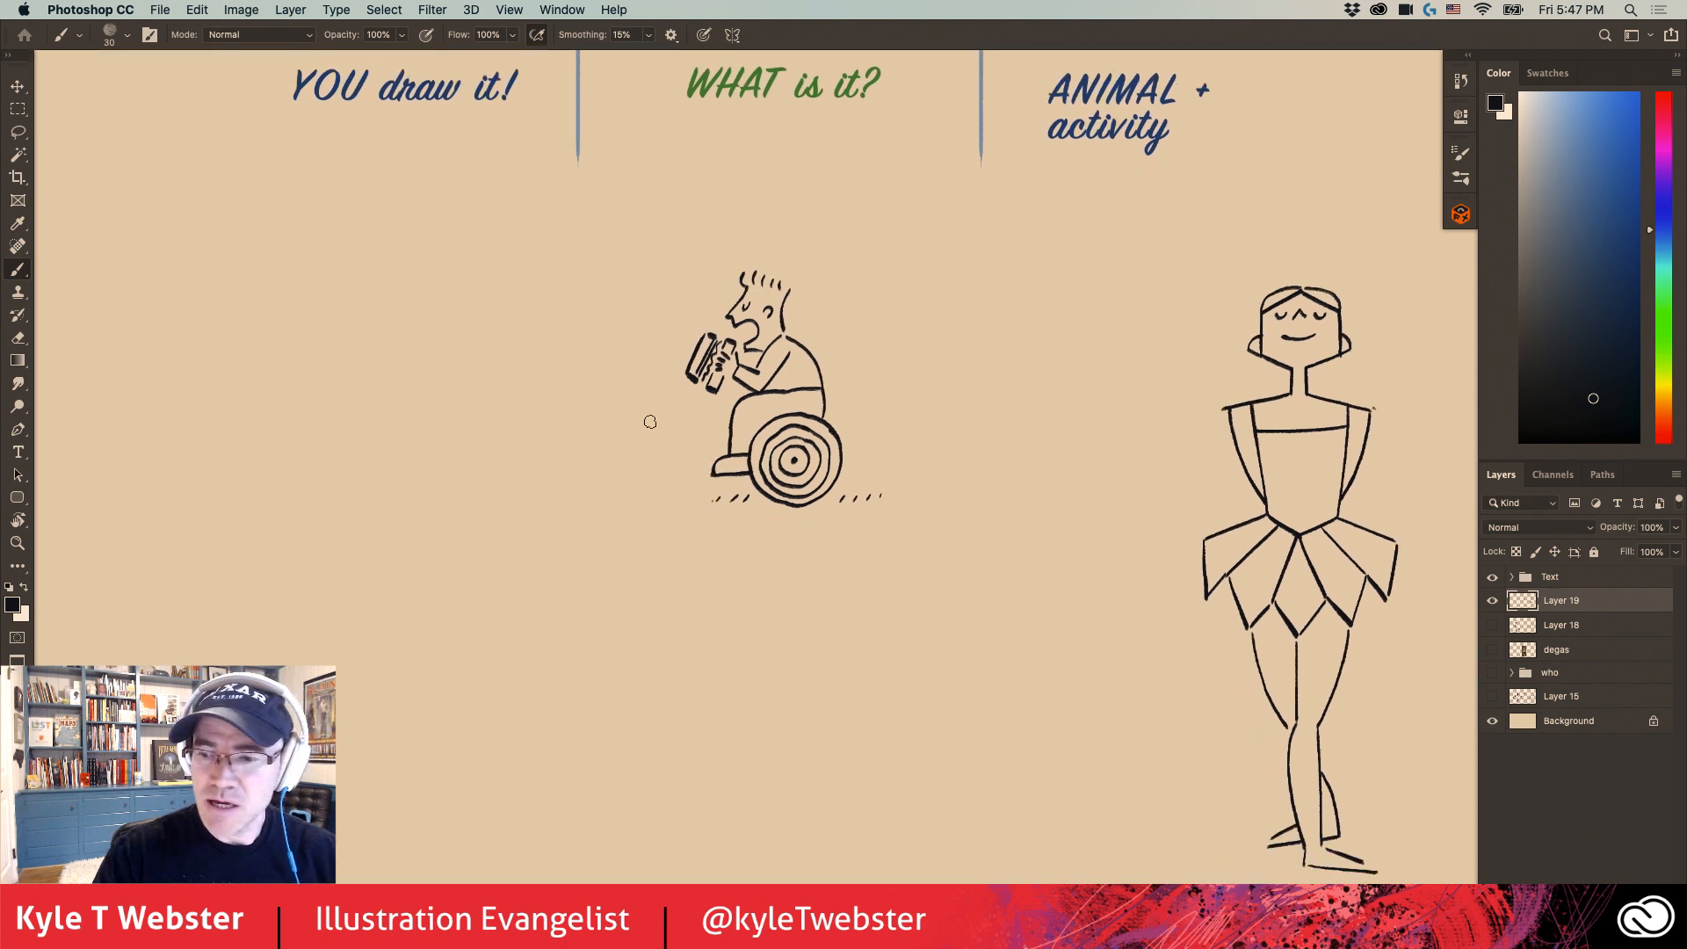
key("v")
mouse_move(773, 427)
left_mouse_down()
mouse_move(798, 446)
mouse_move(729, 386)
left_mouse_up()
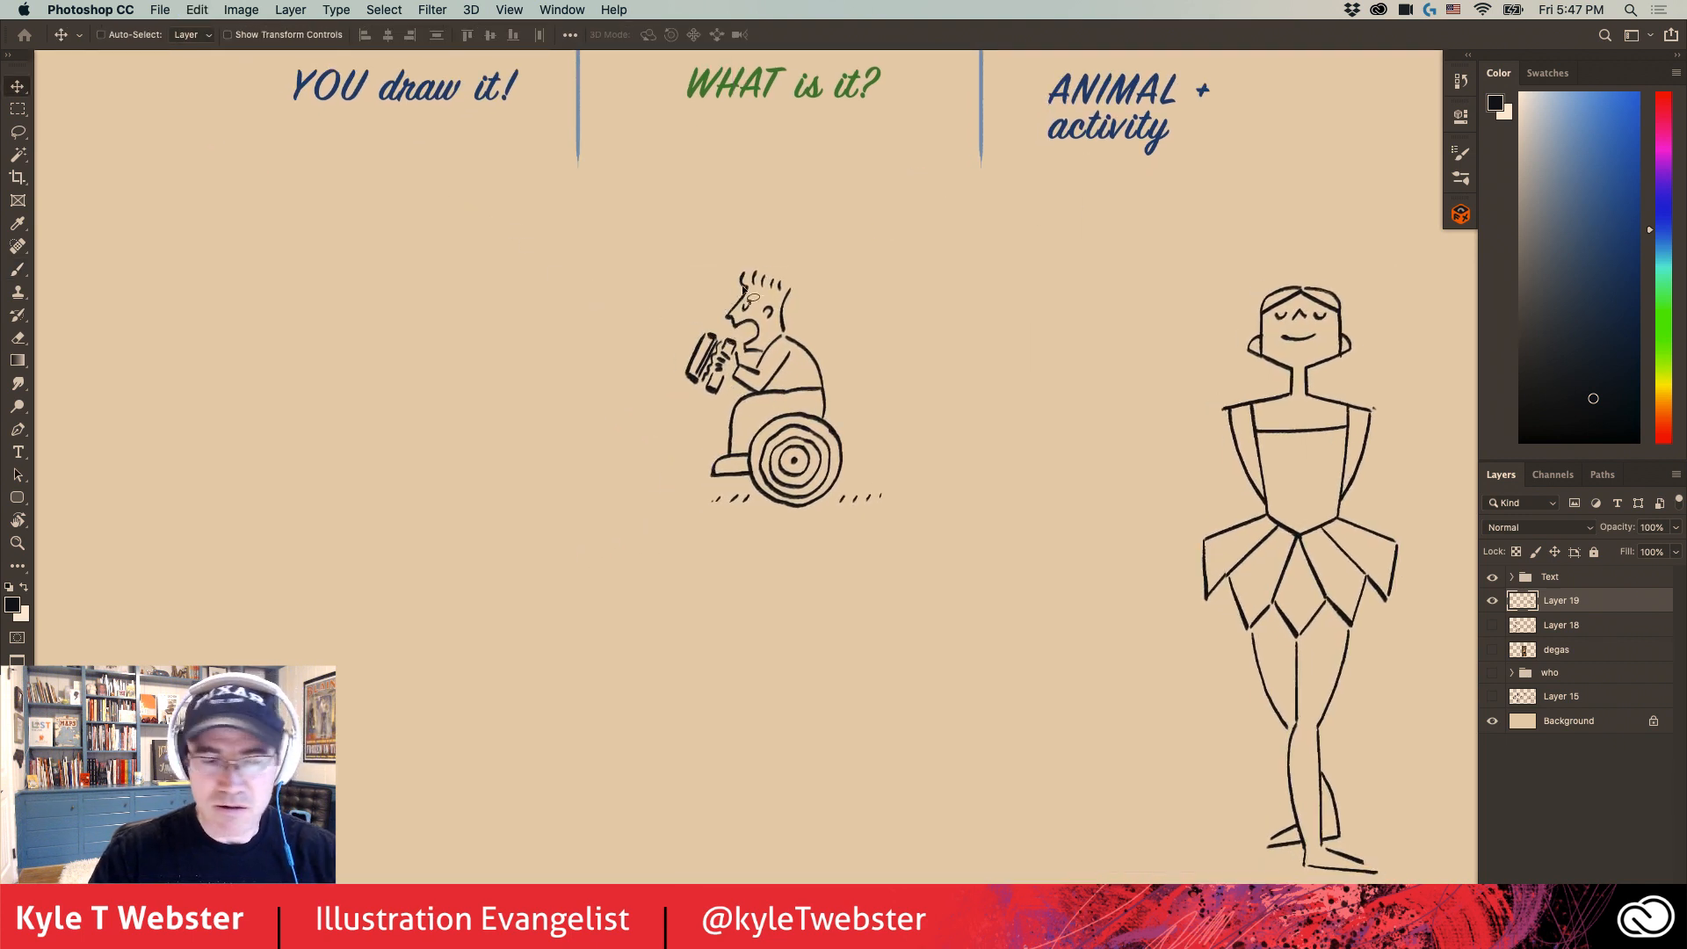
key("l")
mouse_move(764, 242)
left_mouse_down()
mouse_move(618, 346)
mouse_move(664, 253)
mouse_move(675, 263)
left_mouse_up()
key("v")
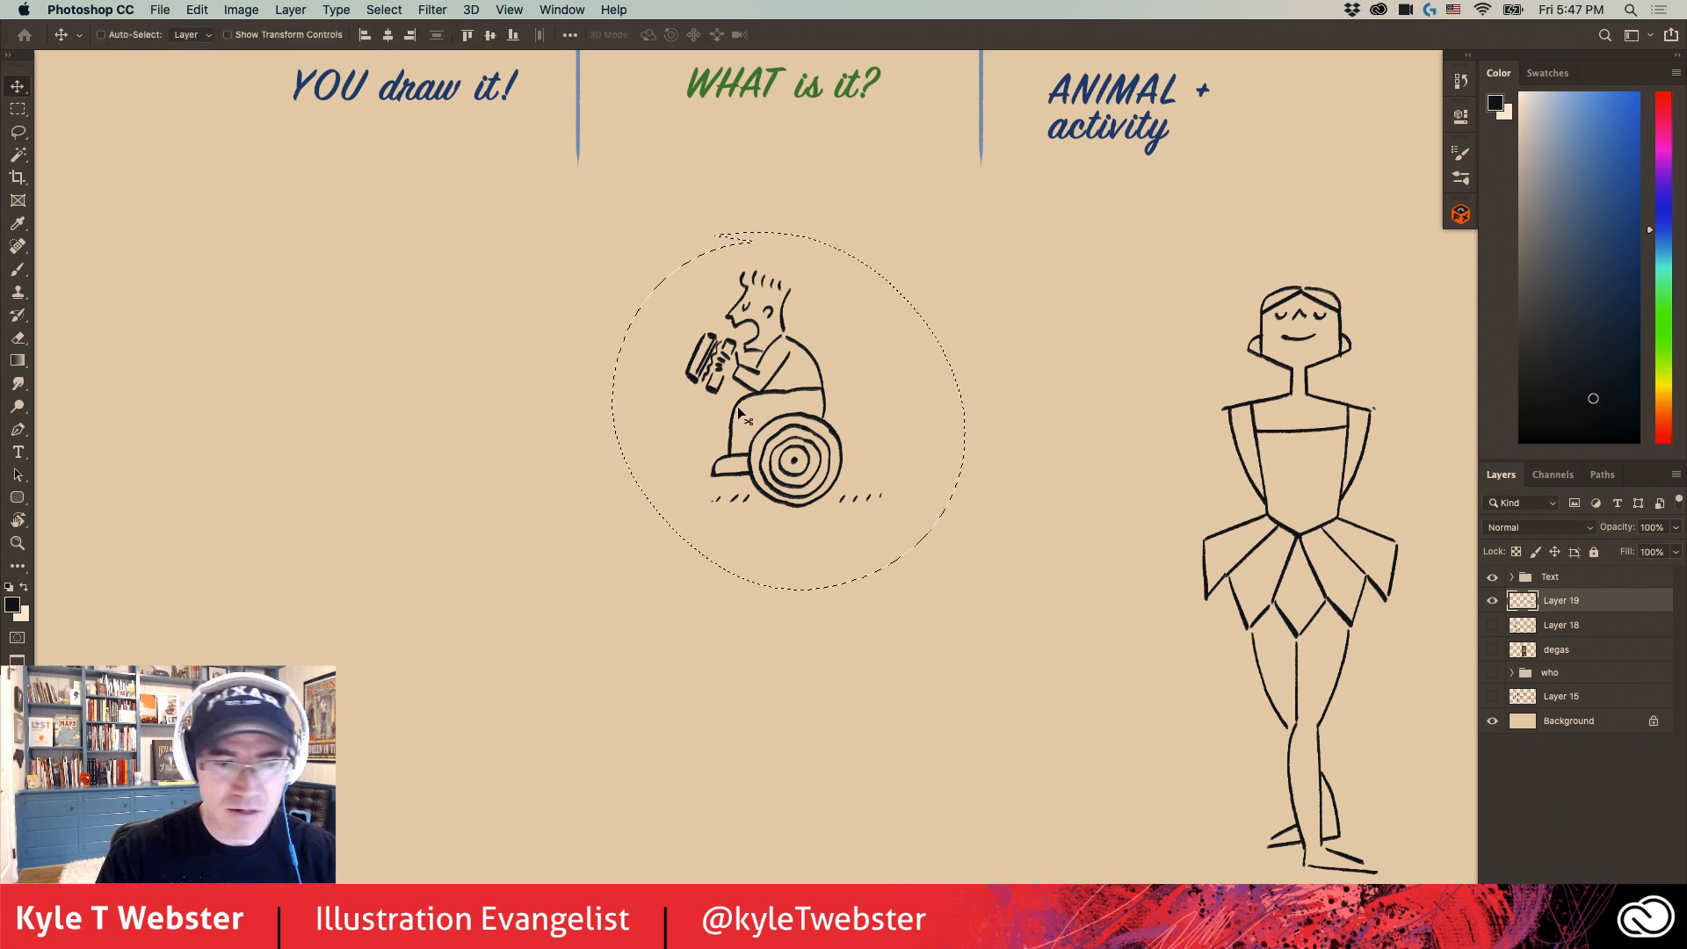
mouse_move(753, 413)
left_mouse_down()
mouse_move(827, 467)
mouse_move(985, 515)
left_mouse_up()
key("ctrl+d")
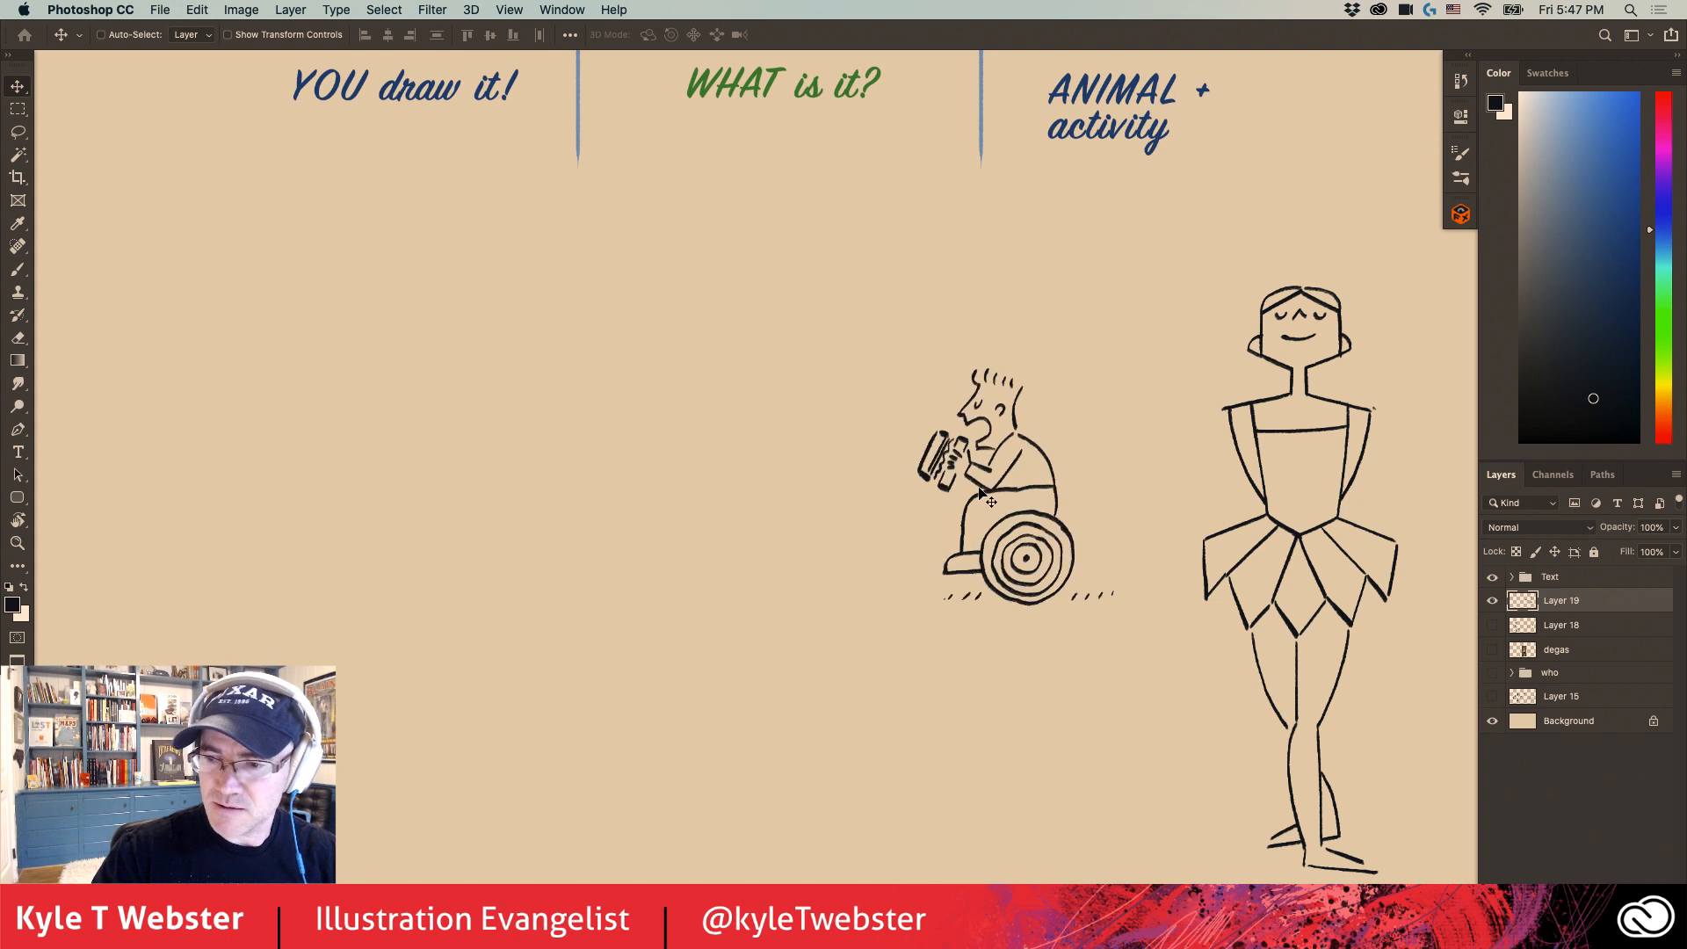
- Set the brush colour to light blue, try a stroke in the empty canvas area and undo it
key("b")
mouse_move(592, 552)
left_mouse_down()
mouse_move(630, 530)
mouse_move(624, 562)
left_mouse_up()
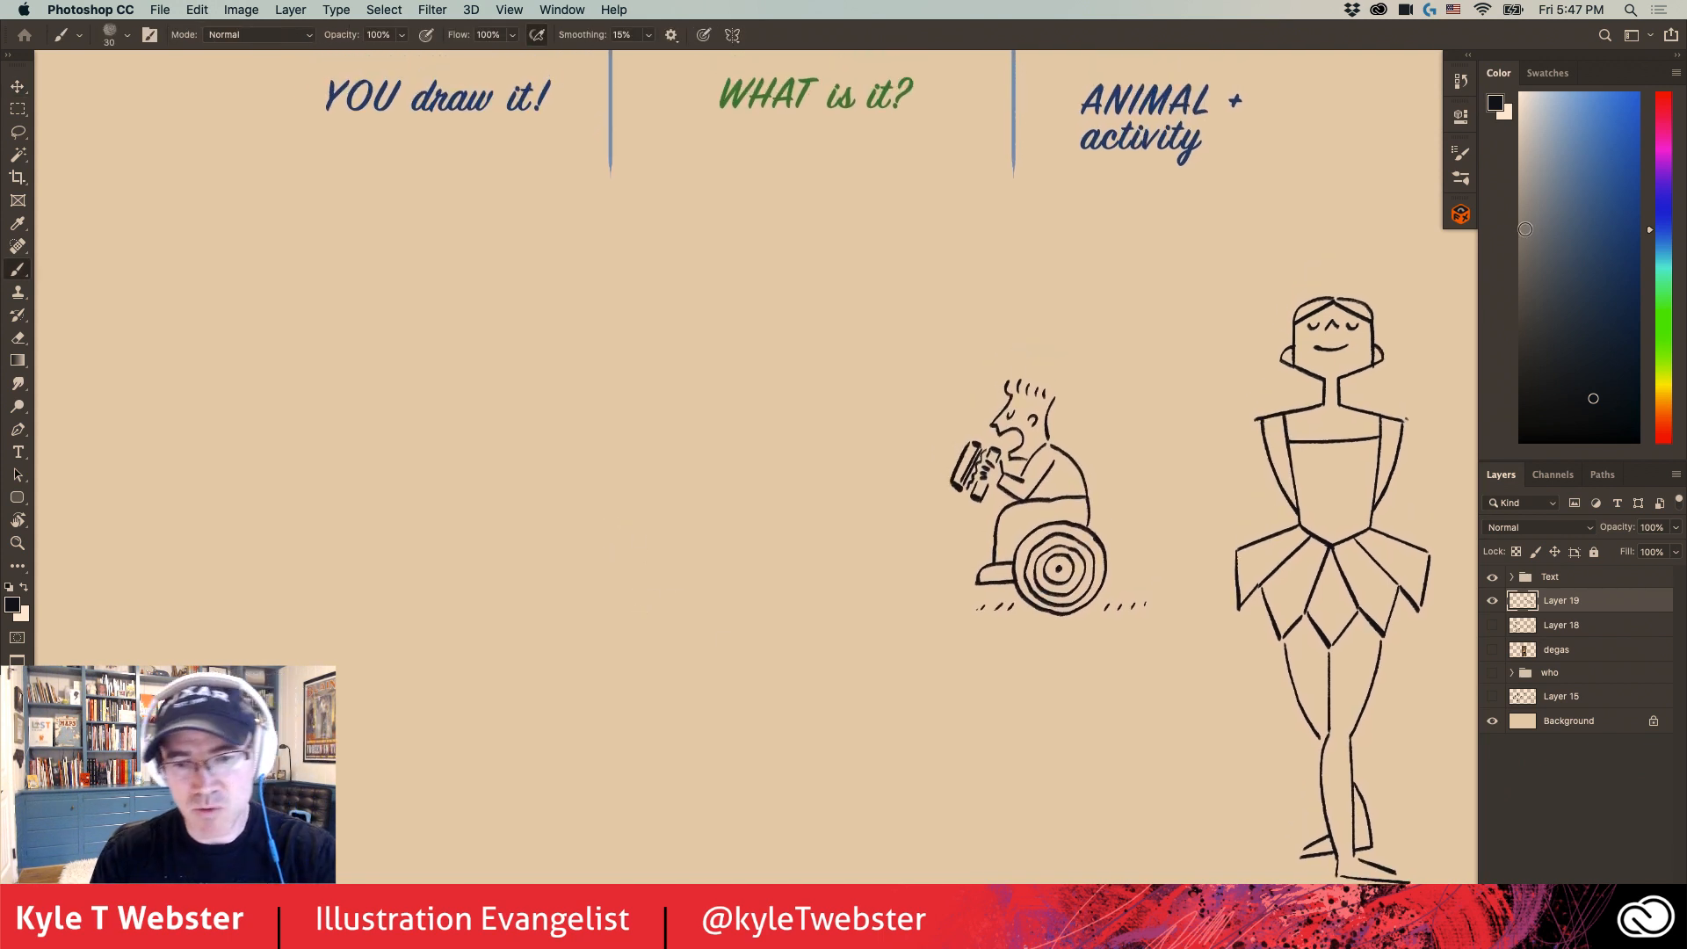
left_click(1573, 111)
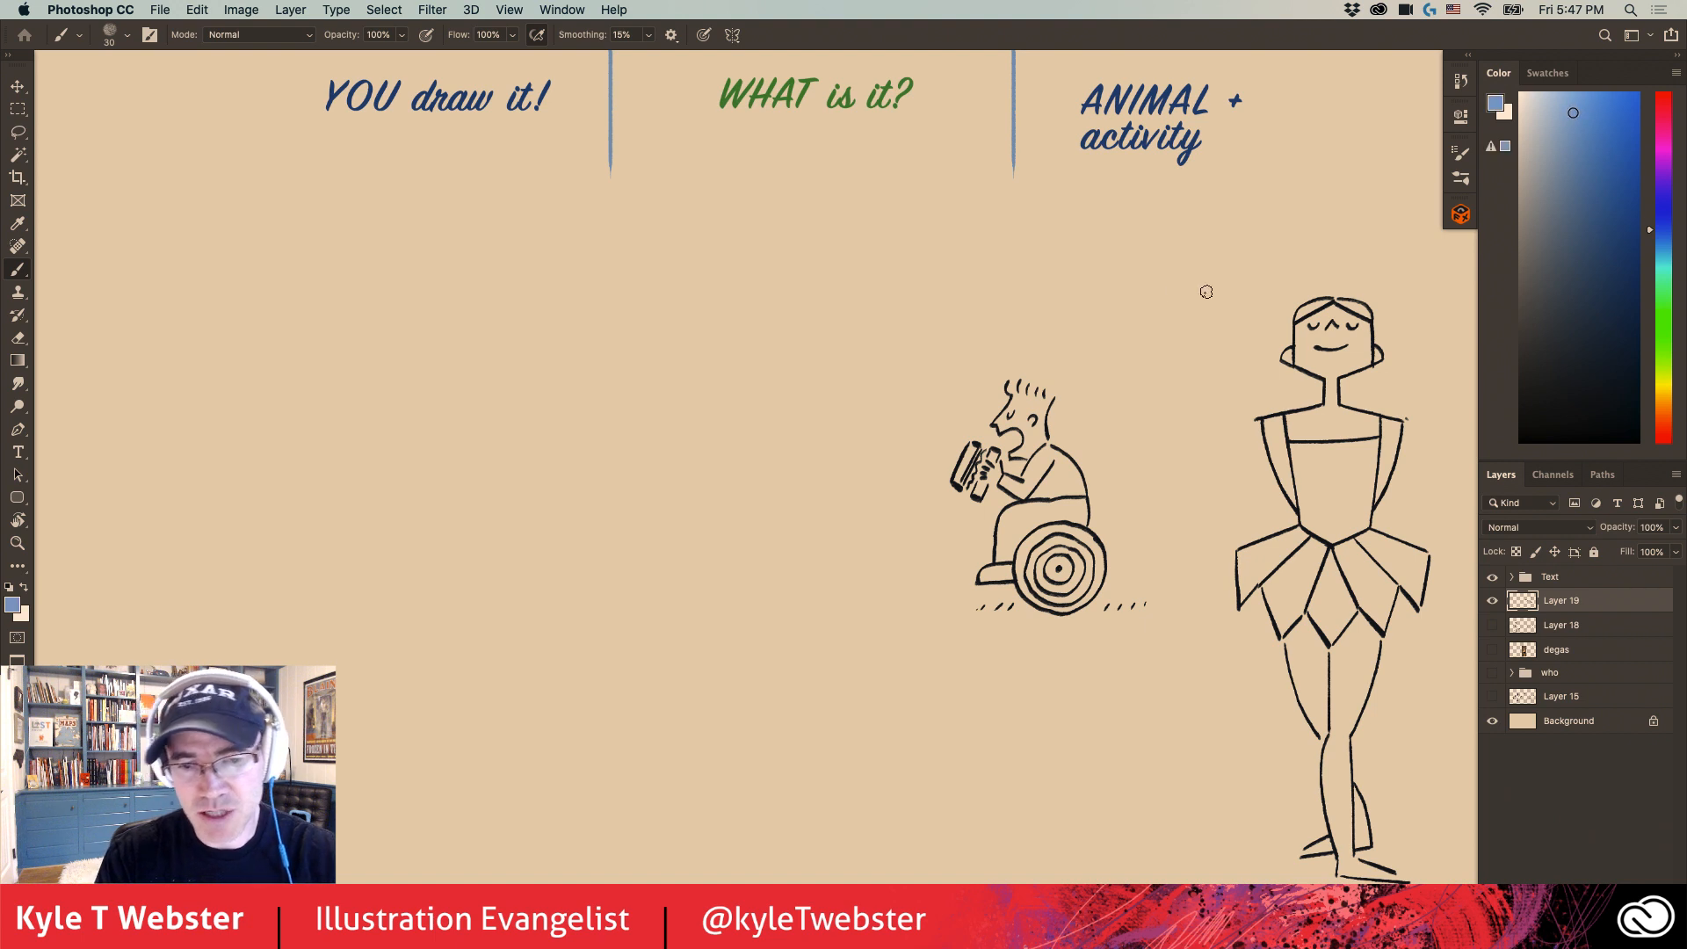
mouse_move(613, 332)
left_mouse_down()
mouse_move(620, 439)
mouse_move(587, 468)
mouse_move(563, 669)
mouse_move(569, 575)
left_mouse_up()
key("super+z")
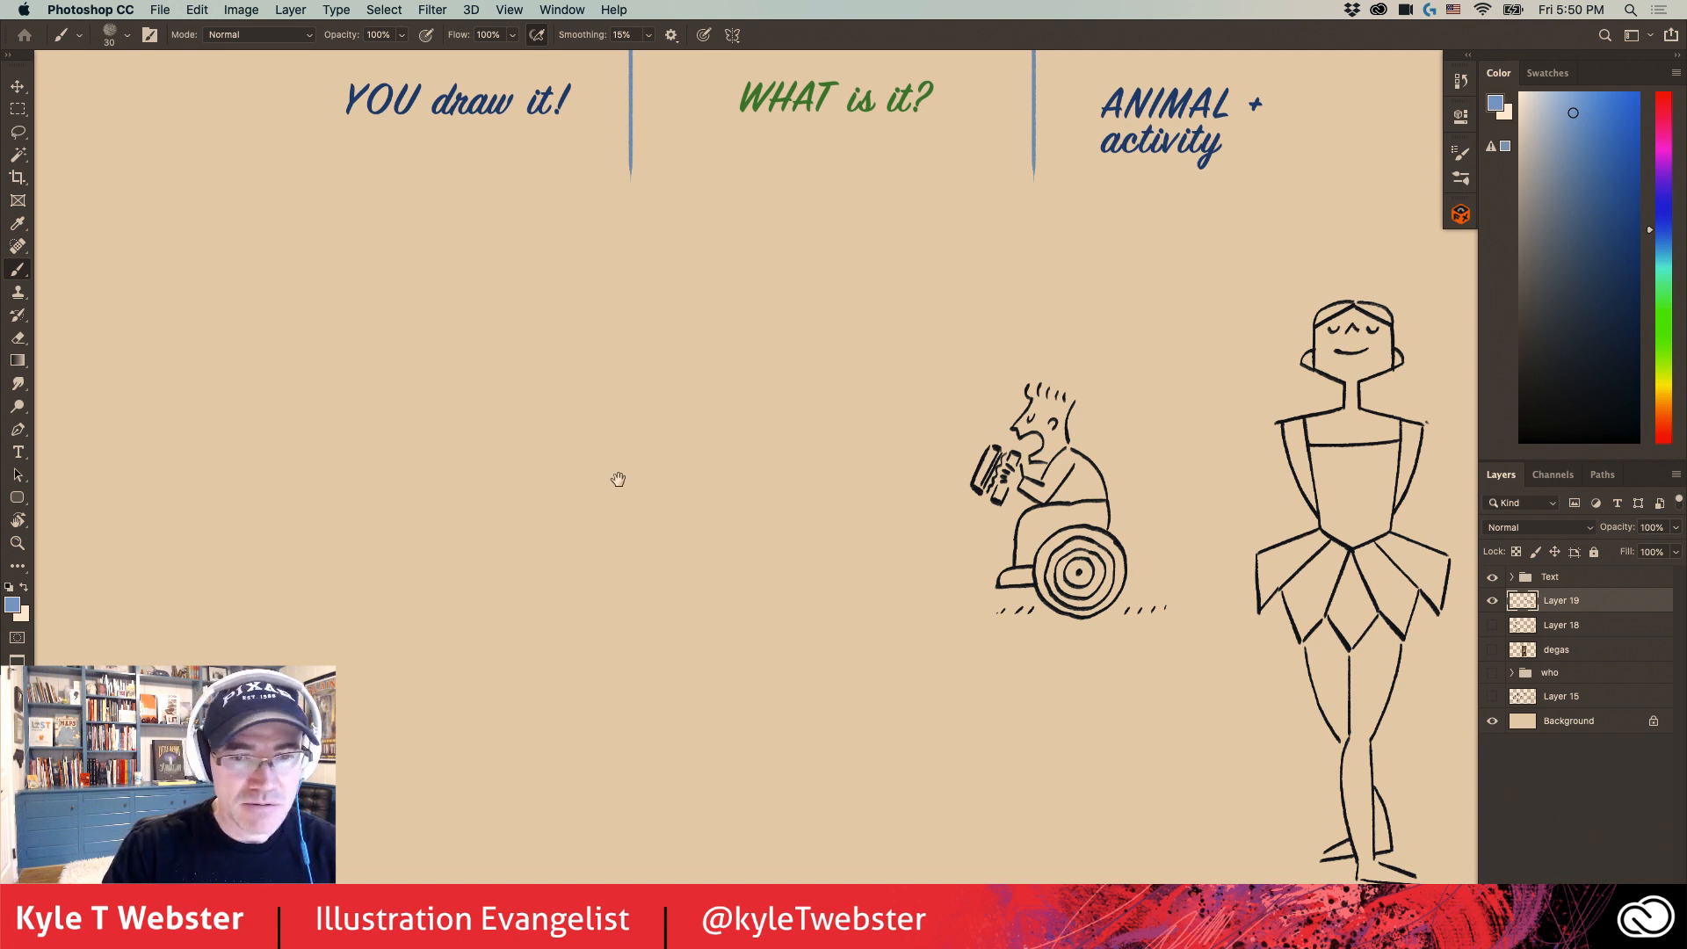
- Sketch a large, loose rounded frame in light blue below the "YOU draw it!" heading
left_click_drag(618, 478, 649, 475)
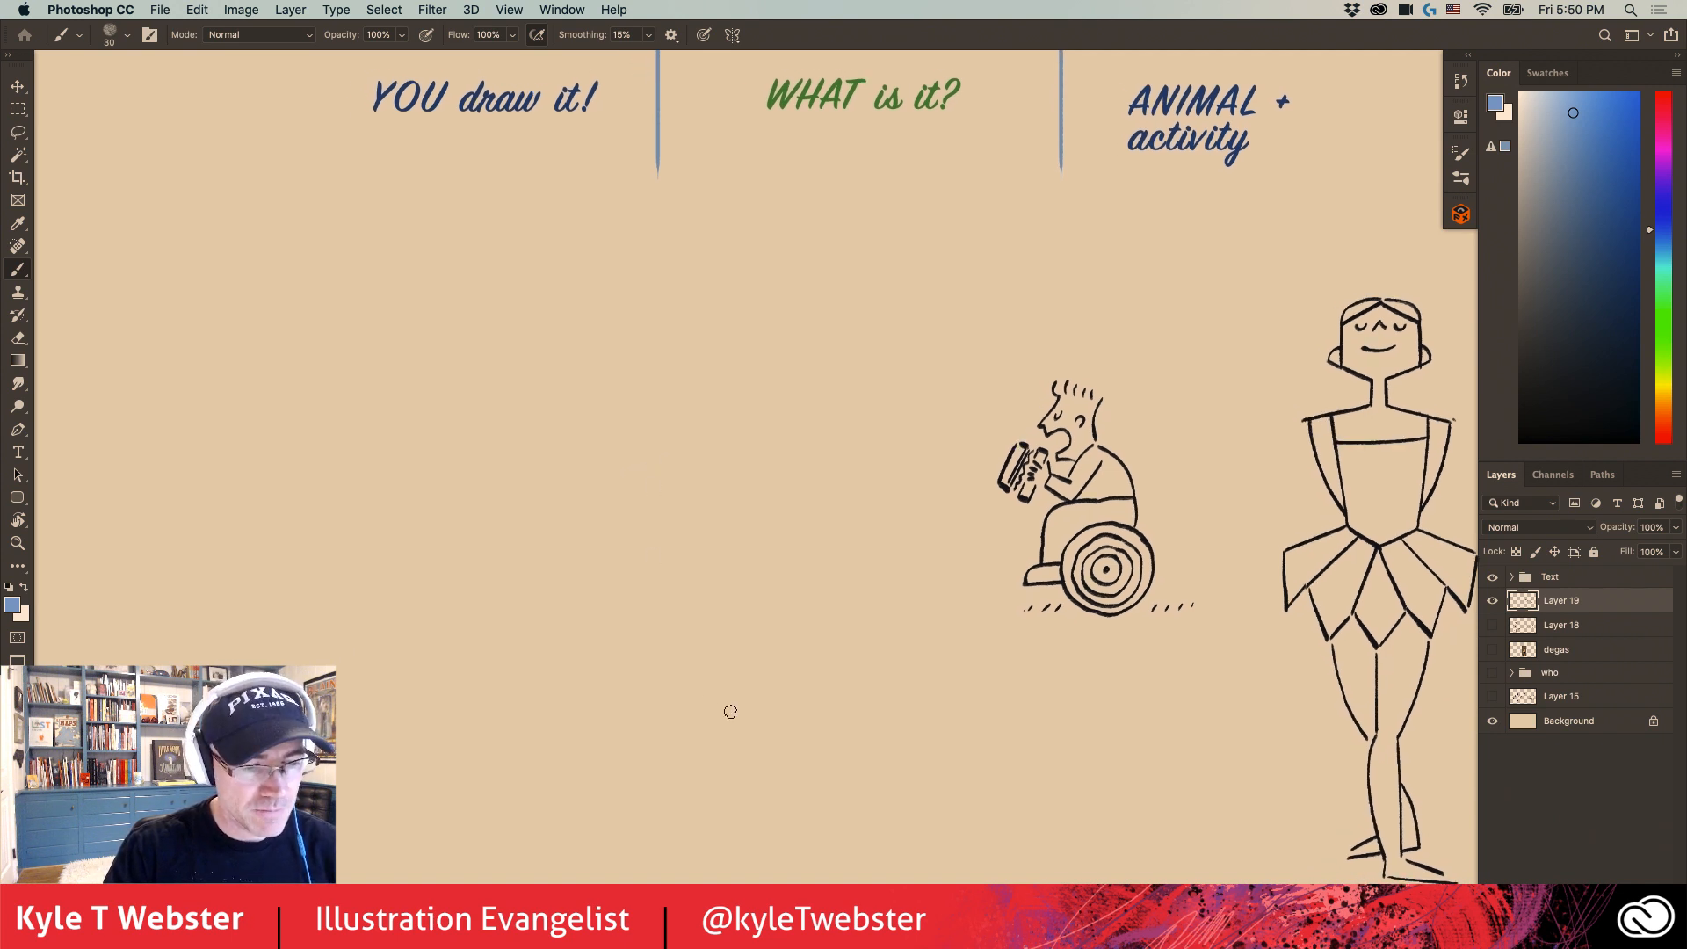
scroll(640, 614, "left", 5)
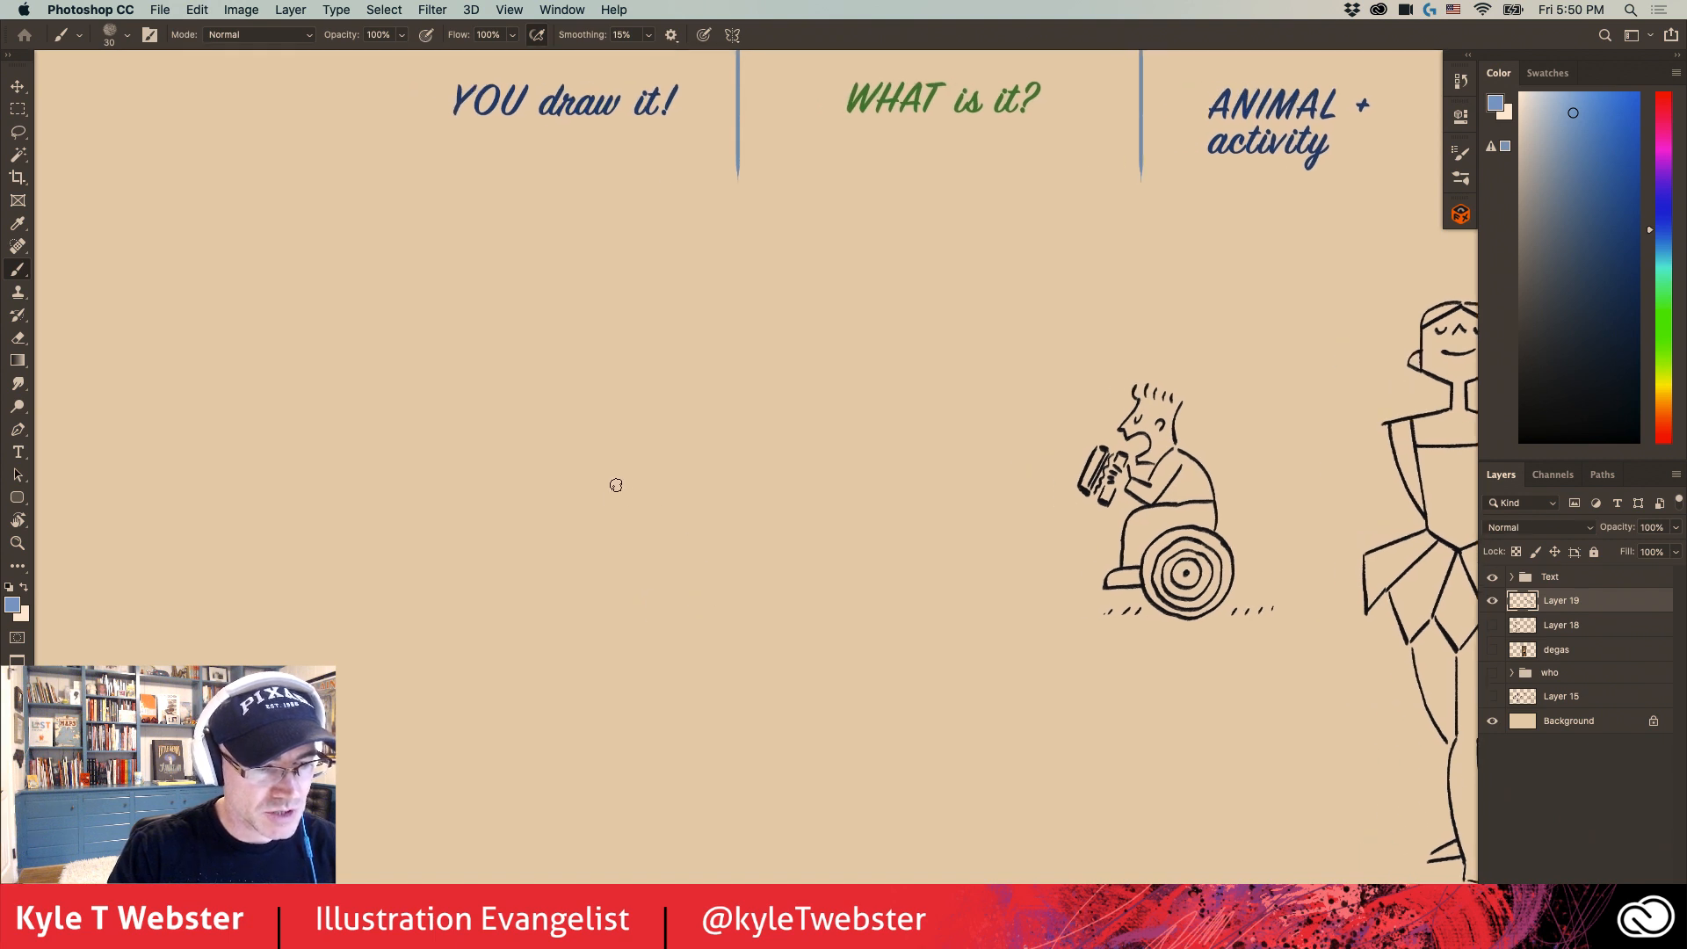
mouse_move(378, 318)
left_mouse_down()
mouse_move(387, 598)
mouse_move(426, 760)
left_mouse_up()
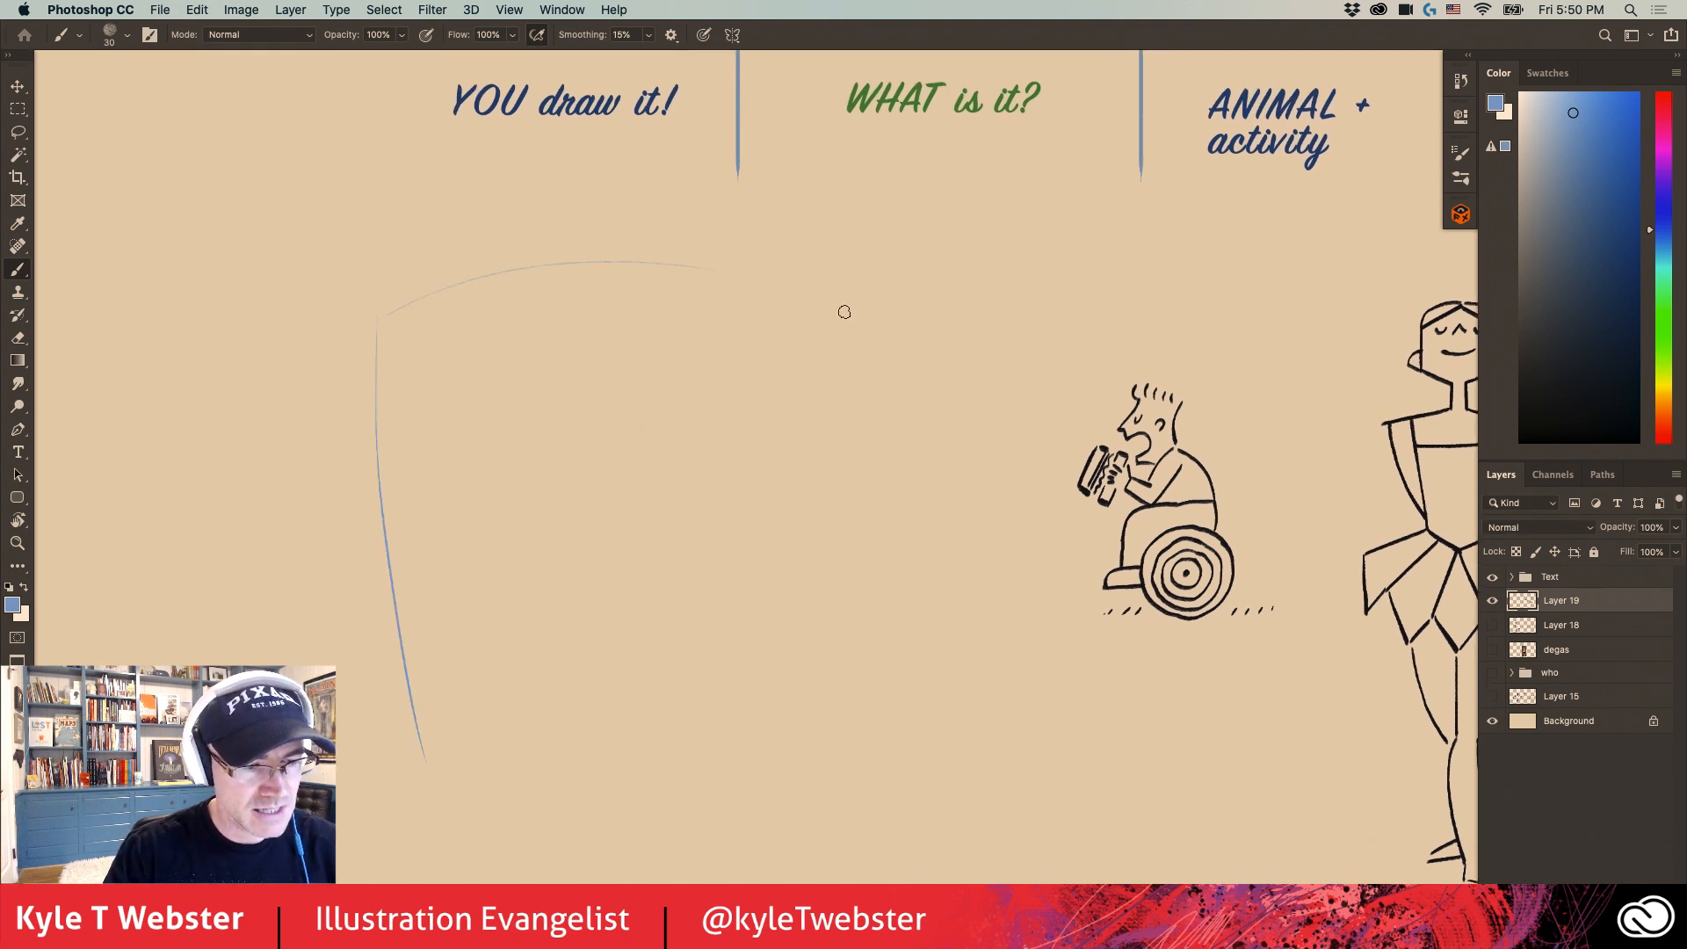
left_click_drag(859, 309, 859, 785)
left_click_drag(738, 835, 461, 849)
mouse_move(369, 795)
left_mouse_down()
mouse_move(347, 437)
mouse_move(802, 252)
mouse_move(738, 813)
mouse_move(540, 830)
left_mouse_up()
- Sketch a tall tapered cup in the frame's left half, with overflowing whipped cream and an angled straw
left_click_drag(603, 450, 395, 457)
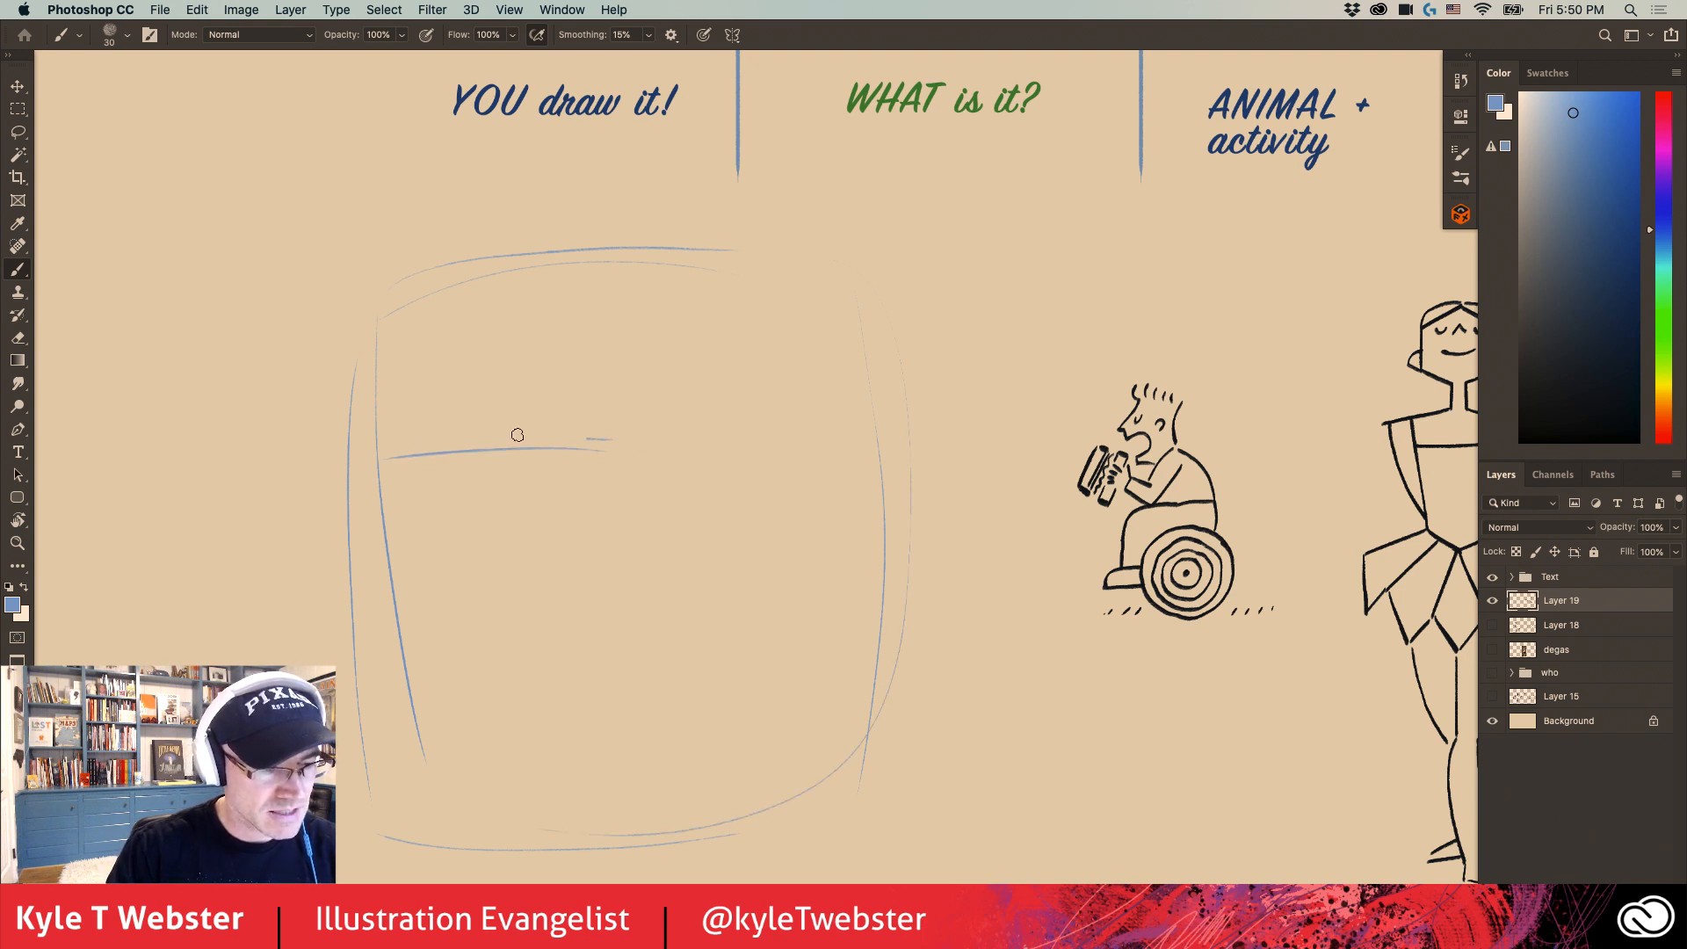
left_click_drag(517, 435, 381, 441)
left_click_drag(624, 456, 581, 806)
mouse_move(386, 444)
left_mouse_down()
mouse_move(461, 770)
mouse_move(436, 719)
mouse_move(441, 748)
left_mouse_up()
left_click_drag(577, 772, 440, 783)
mouse_move(582, 789)
left_mouse_down()
mouse_move(450, 784)
mouse_move(395, 479)
left_mouse_up()
mouse_move(604, 448)
left_mouse_down()
mouse_move(439, 441)
mouse_move(413, 568)
mouse_move(369, 393)
mouse_move(450, 355)
mouse_move(573, 402)
mouse_move(594, 438)
mouse_move(618, 337)
mouse_move(584, 411)
left_mouse_up()
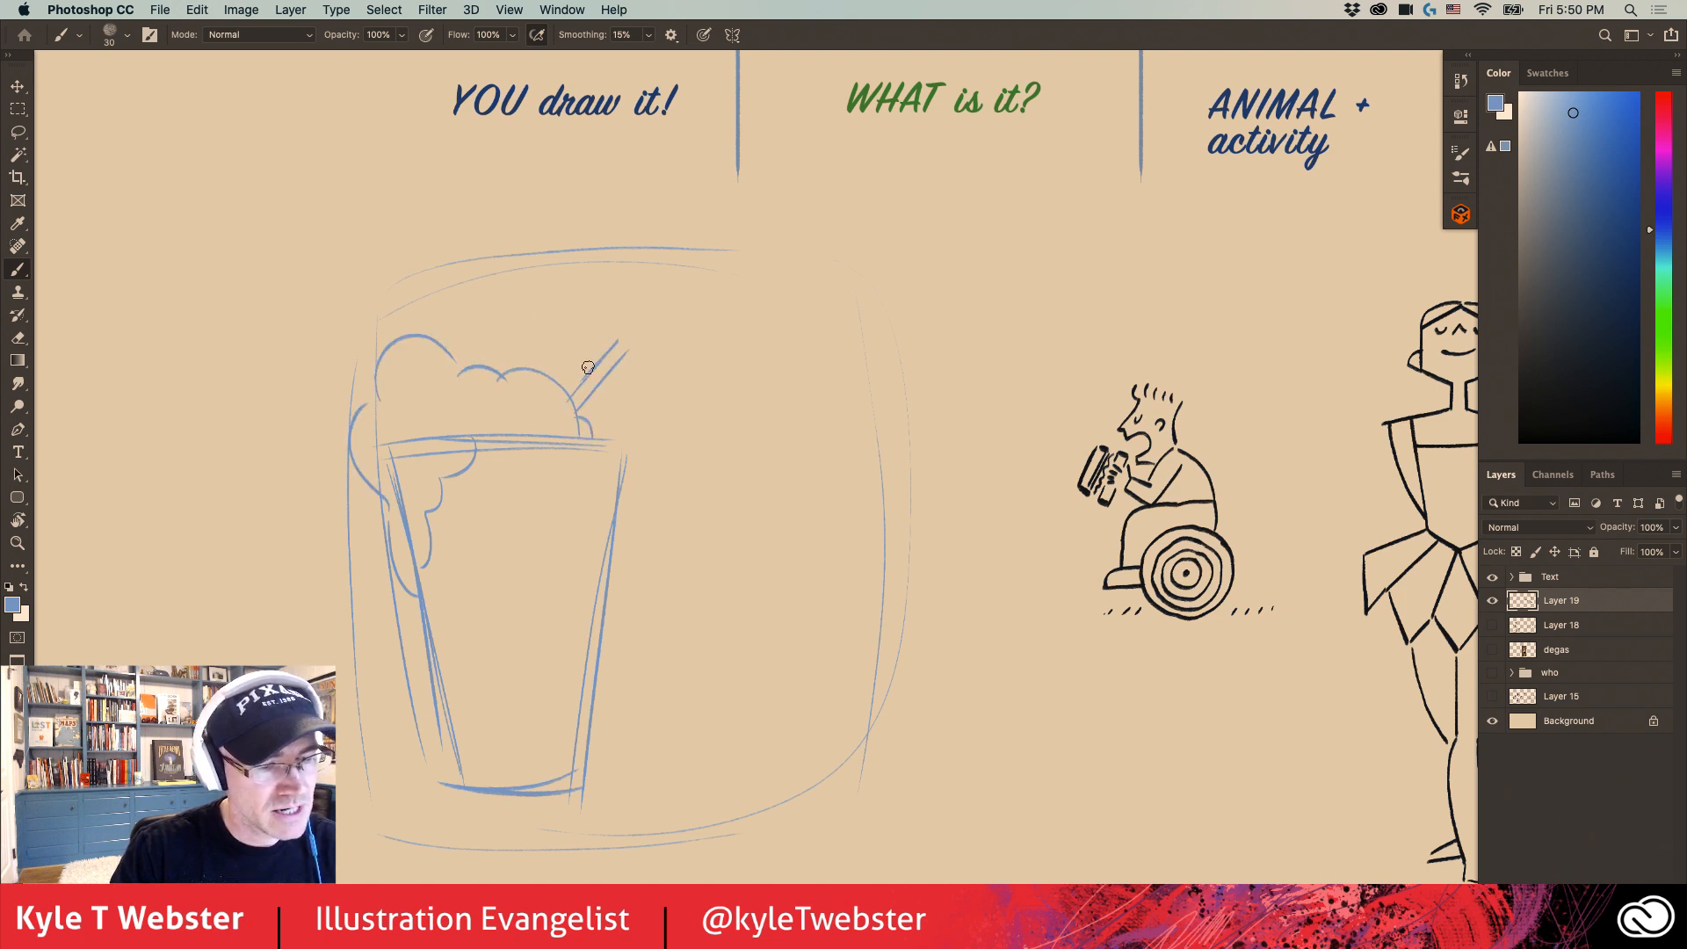
- Bend the straw into the mouth of a snake's head and sketch the snake's curving body beside the cup
mouse_move(651, 332)
left_mouse_down()
mouse_move(677, 344)
mouse_move(637, 341)
mouse_move(700, 349)
mouse_move(790, 307)
mouse_move(814, 367)
left_mouse_up()
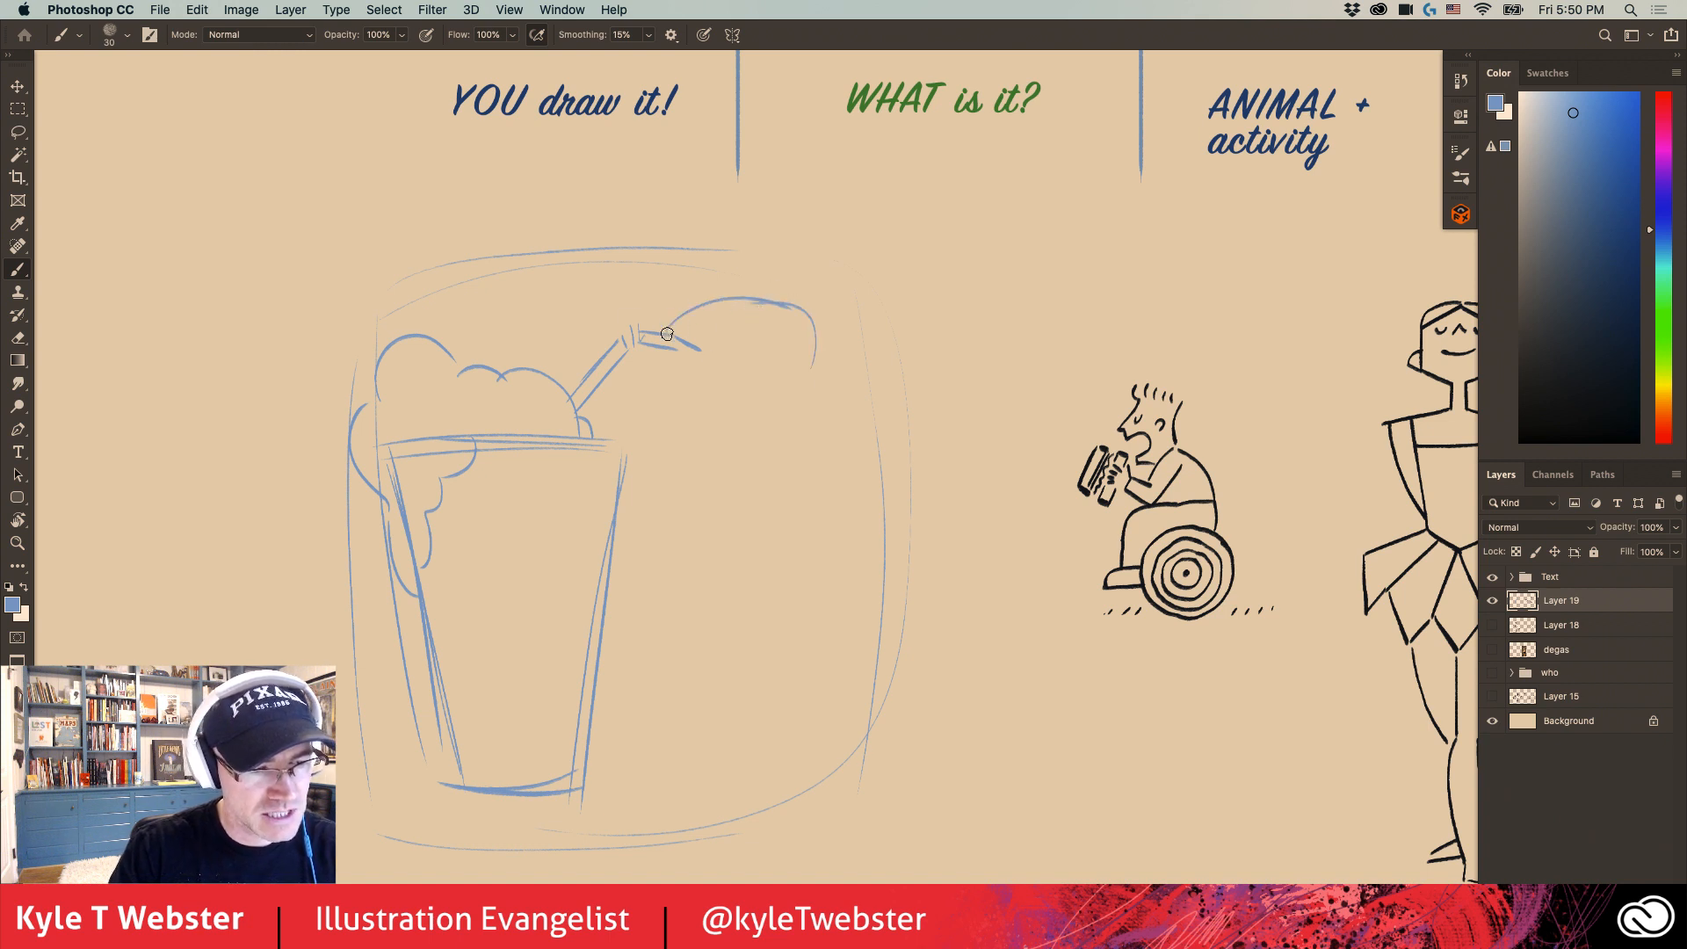
mouse_move(670, 352)
left_mouse_down()
mouse_move(786, 369)
mouse_move(786, 343)
mouse_move(734, 381)
mouse_move(688, 308)
mouse_move(713, 300)
mouse_move(815, 369)
mouse_move(769, 304)
mouse_move(838, 360)
mouse_move(745, 608)
left_mouse_up()
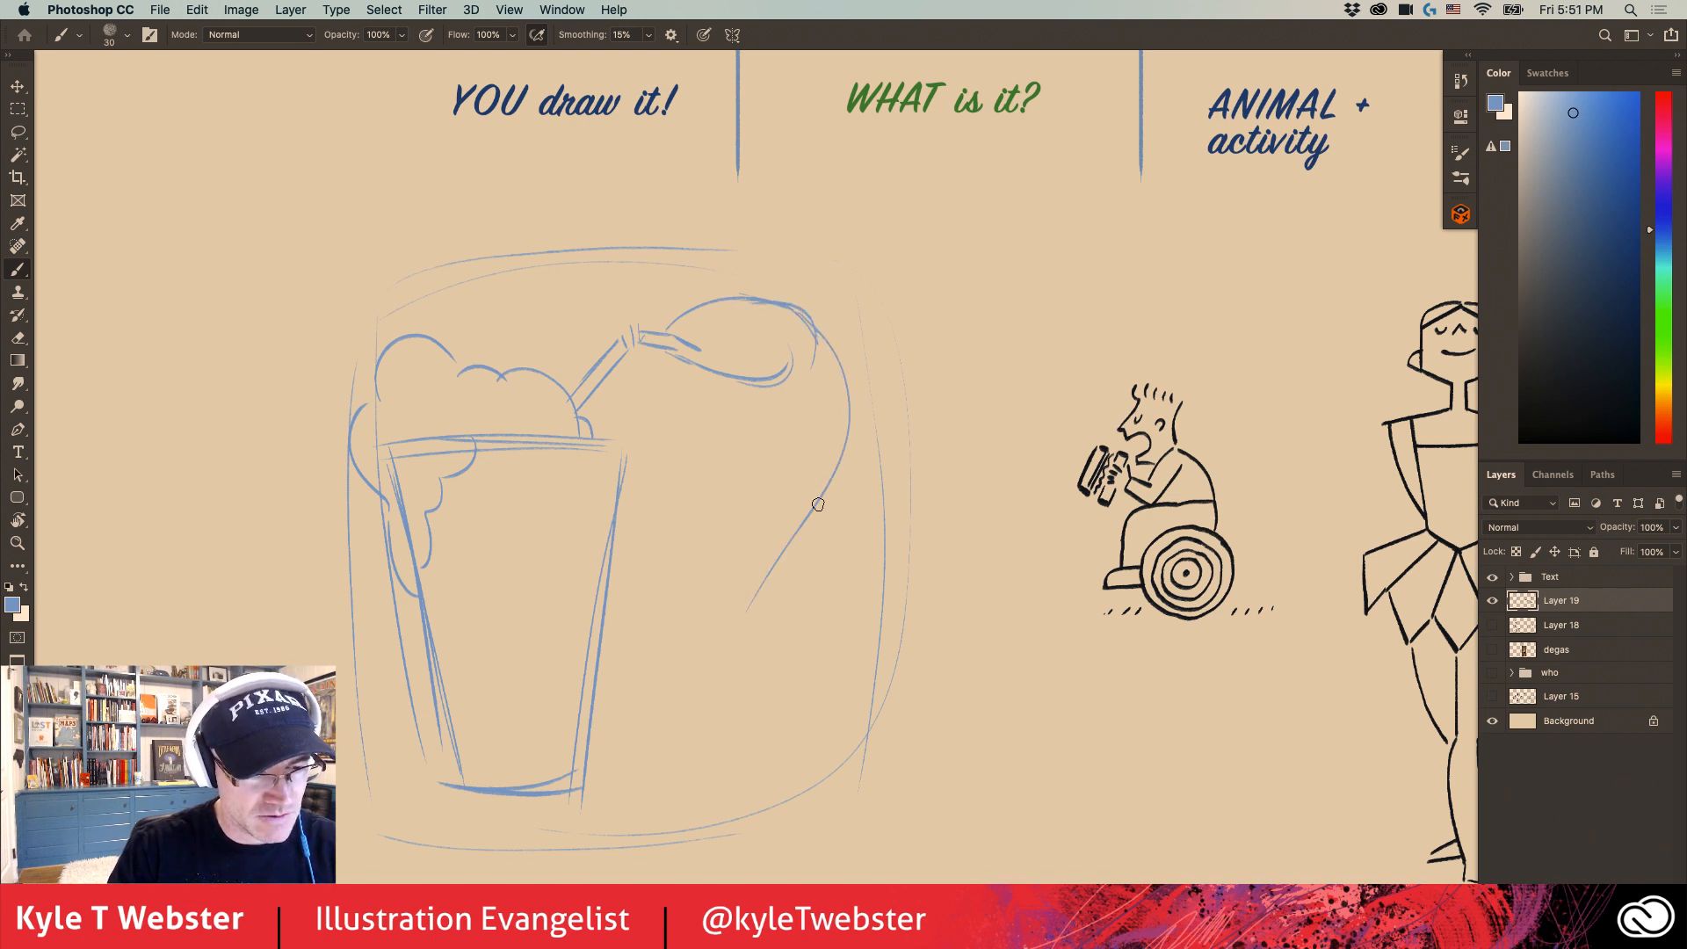
left_click_drag(844, 459, 682, 651)
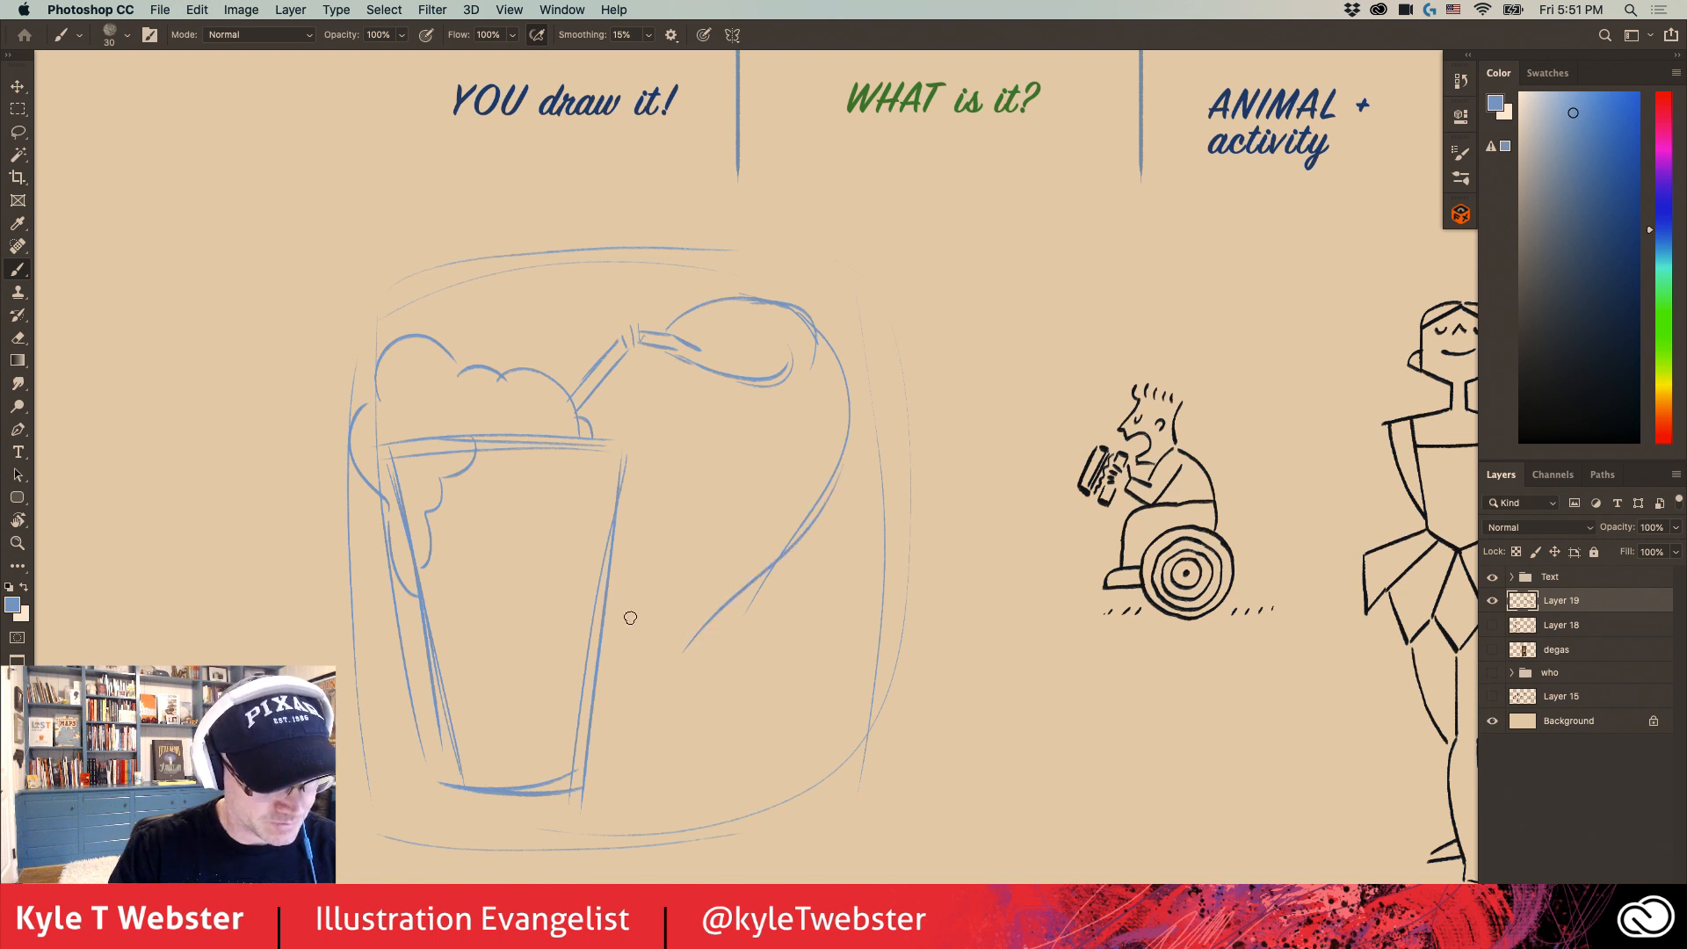
left_click_drag(790, 432, 673, 553)
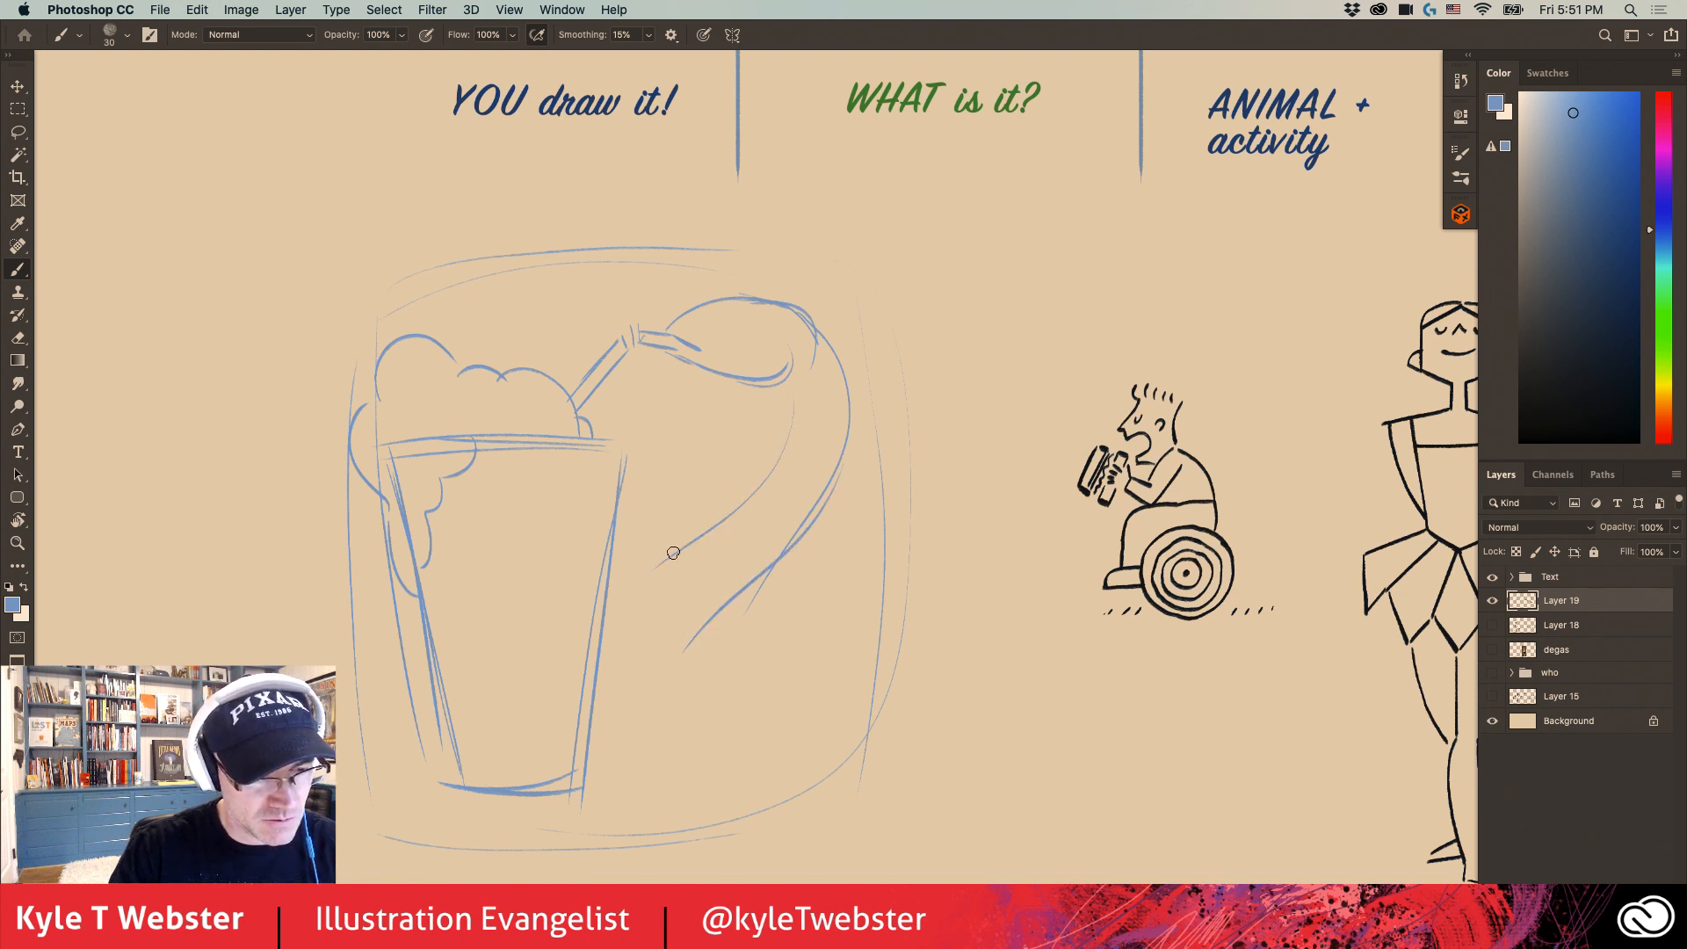
mouse_move(788, 390)
left_mouse_down()
mouse_move(732, 511)
mouse_move(607, 629)
left_mouse_up()
left_click_drag(765, 573, 677, 668)
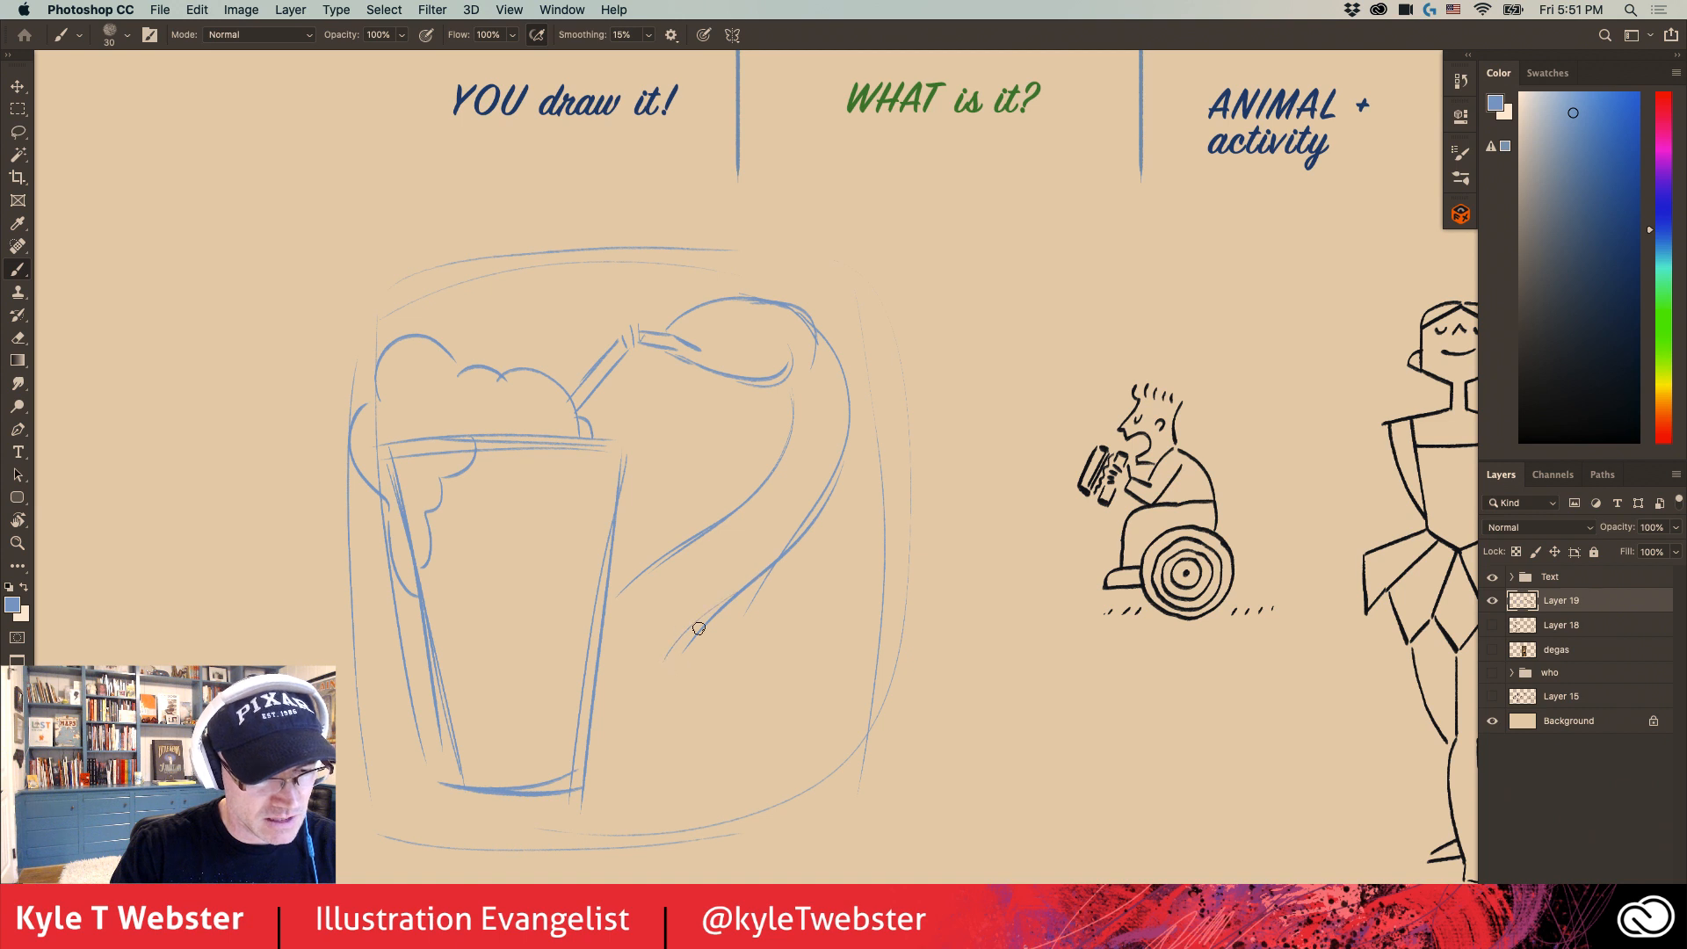
left_click_drag(701, 609, 694, 681)
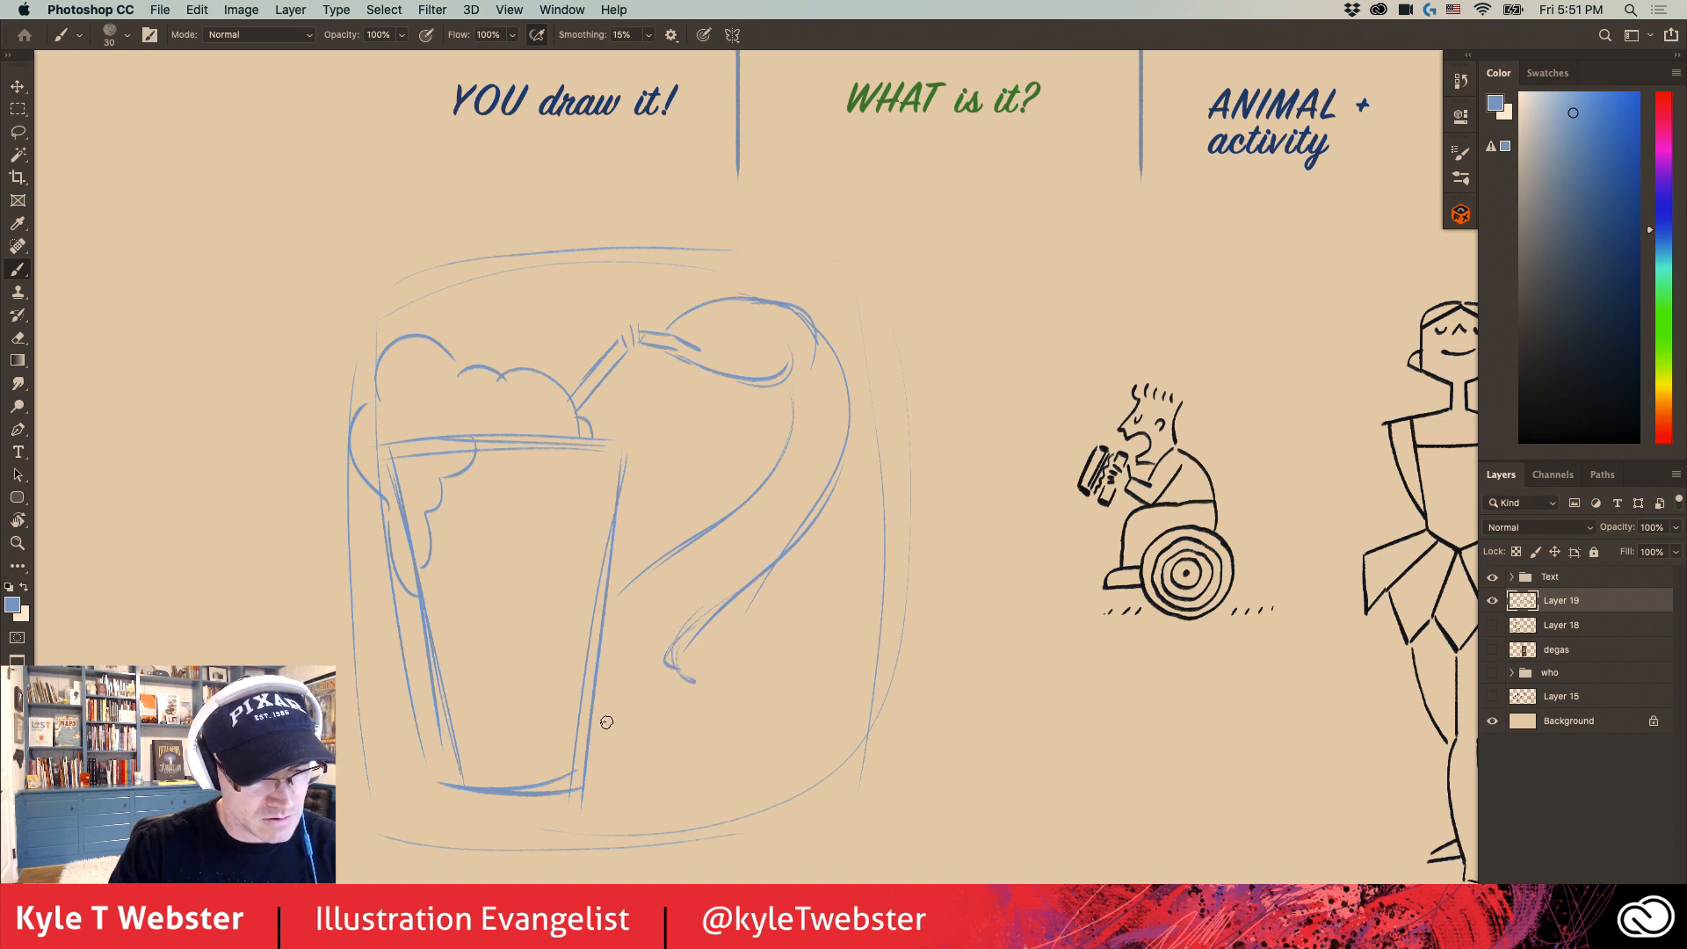
- Add a shallow curve at the bottom beside the cup, and give the snake's head a mouth line and an eye
left_click_drag(605, 735, 743, 761)
mouse_move(703, 763)
left_mouse_down()
mouse_move(619, 754)
mouse_move(798, 722)
left_mouse_up()
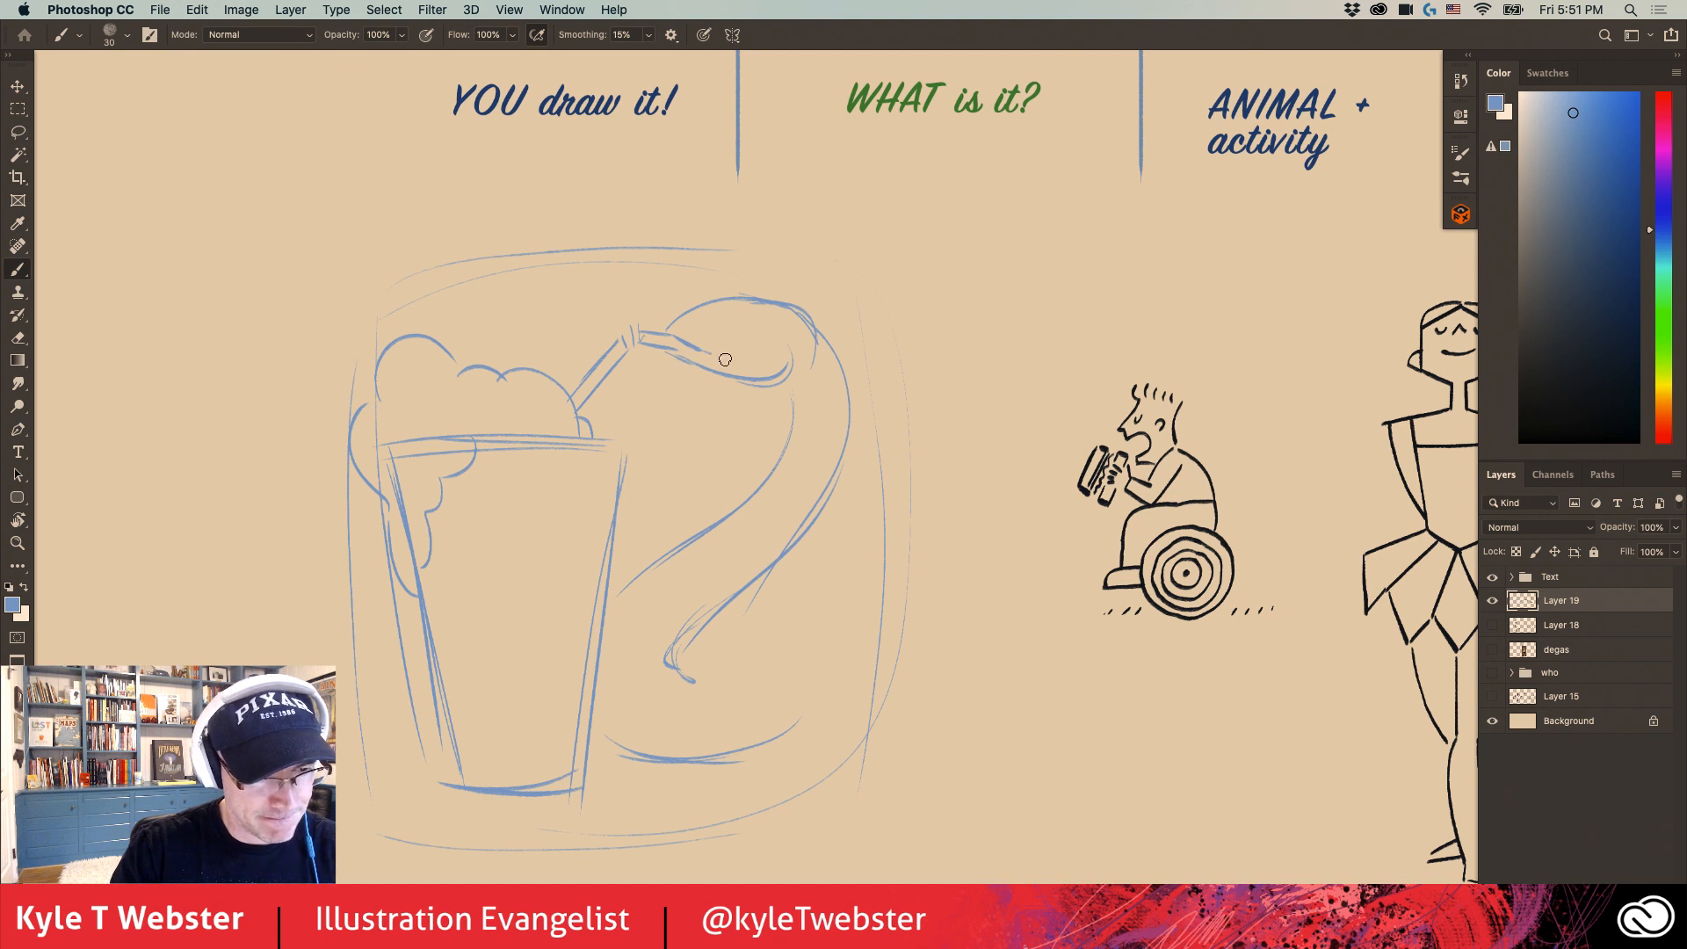
left_click_drag(725, 359, 759, 349)
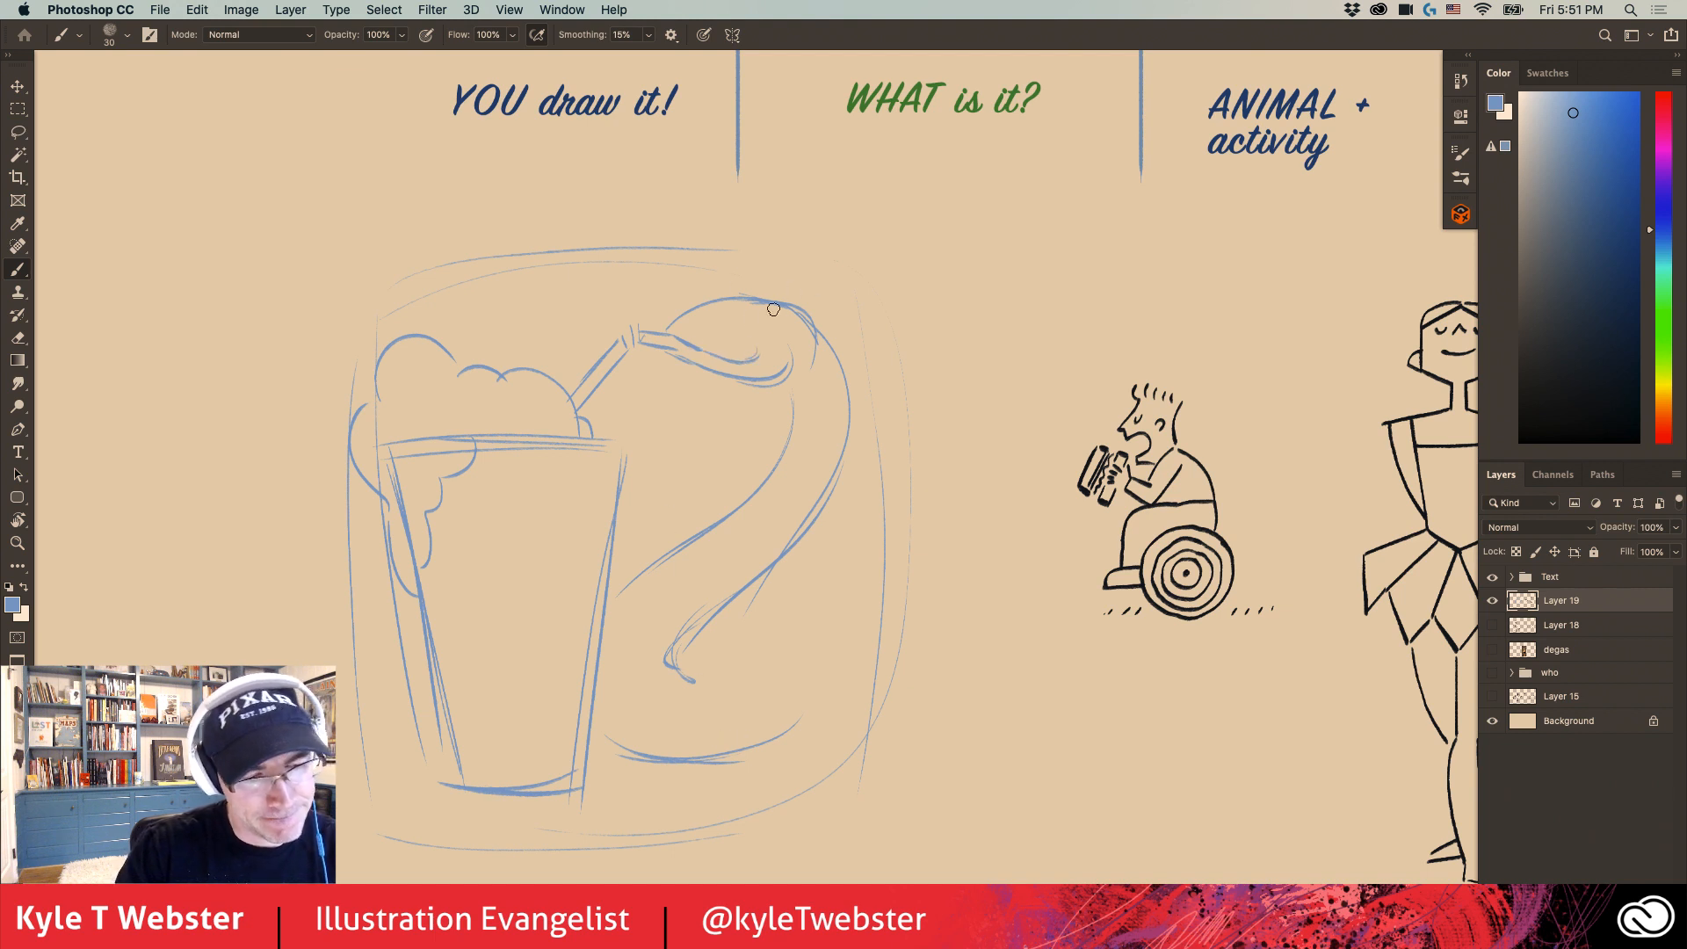
mouse_move(755, 333)
left_mouse_down()
mouse_move(773, 320)
mouse_move(749, 328)
left_mouse_up()
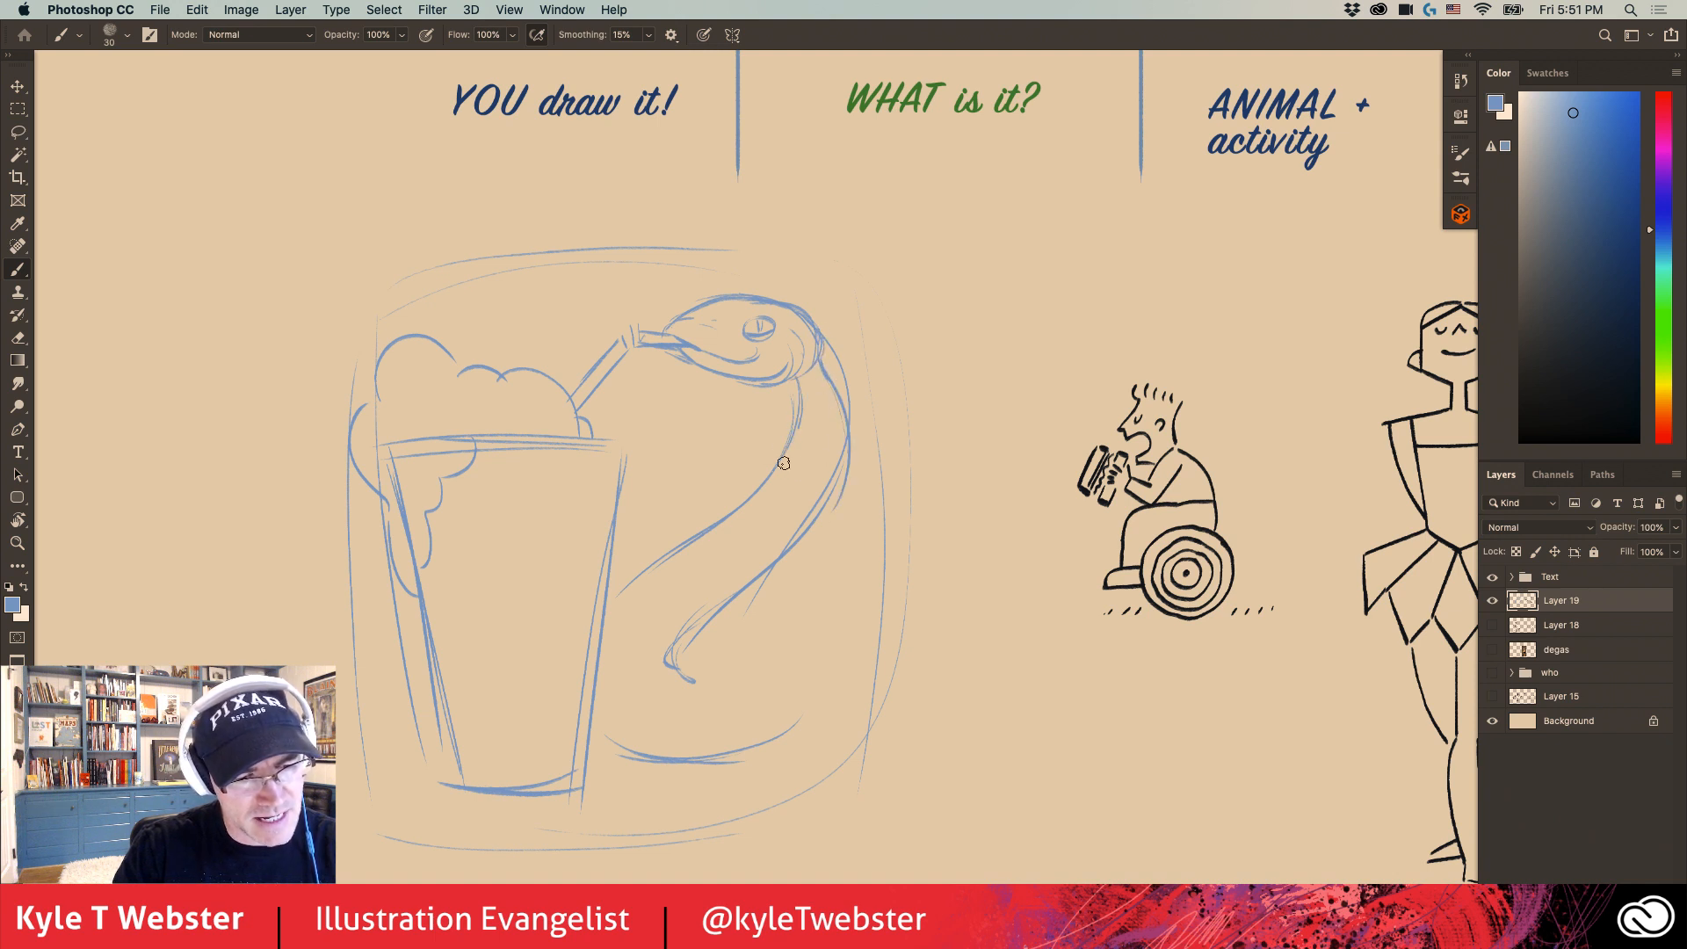
- Strengthen the curves of the snake's neck and body, and thicken the outline over the top of its head
mouse_move(799, 391)
left_mouse_down()
mouse_move(682, 551)
mouse_move(802, 514)
left_mouse_up()
left_click_drag(824, 376, 834, 477)
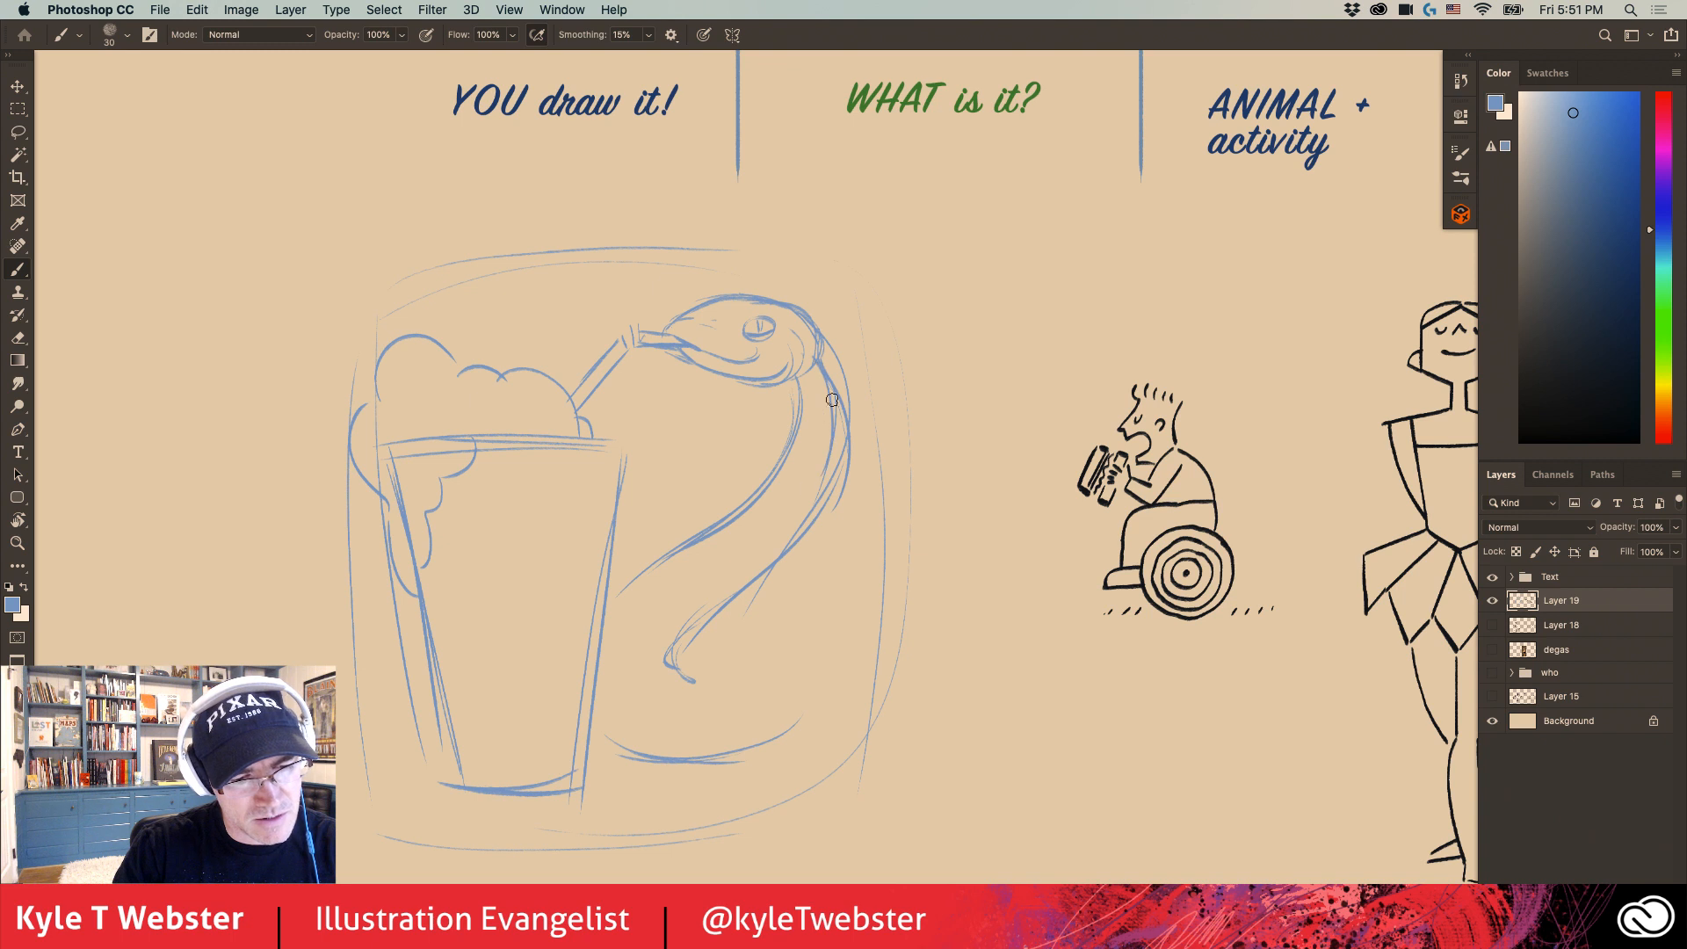
mouse_move(832, 407)
left_mouse_down()
mouse_move(738, 574)
mouse_move(834, 392)
mouse_move(816, 507)
mouse_move(656, 629)
left_mouse_up()
left_click_drag(779, 540, 652, 643)
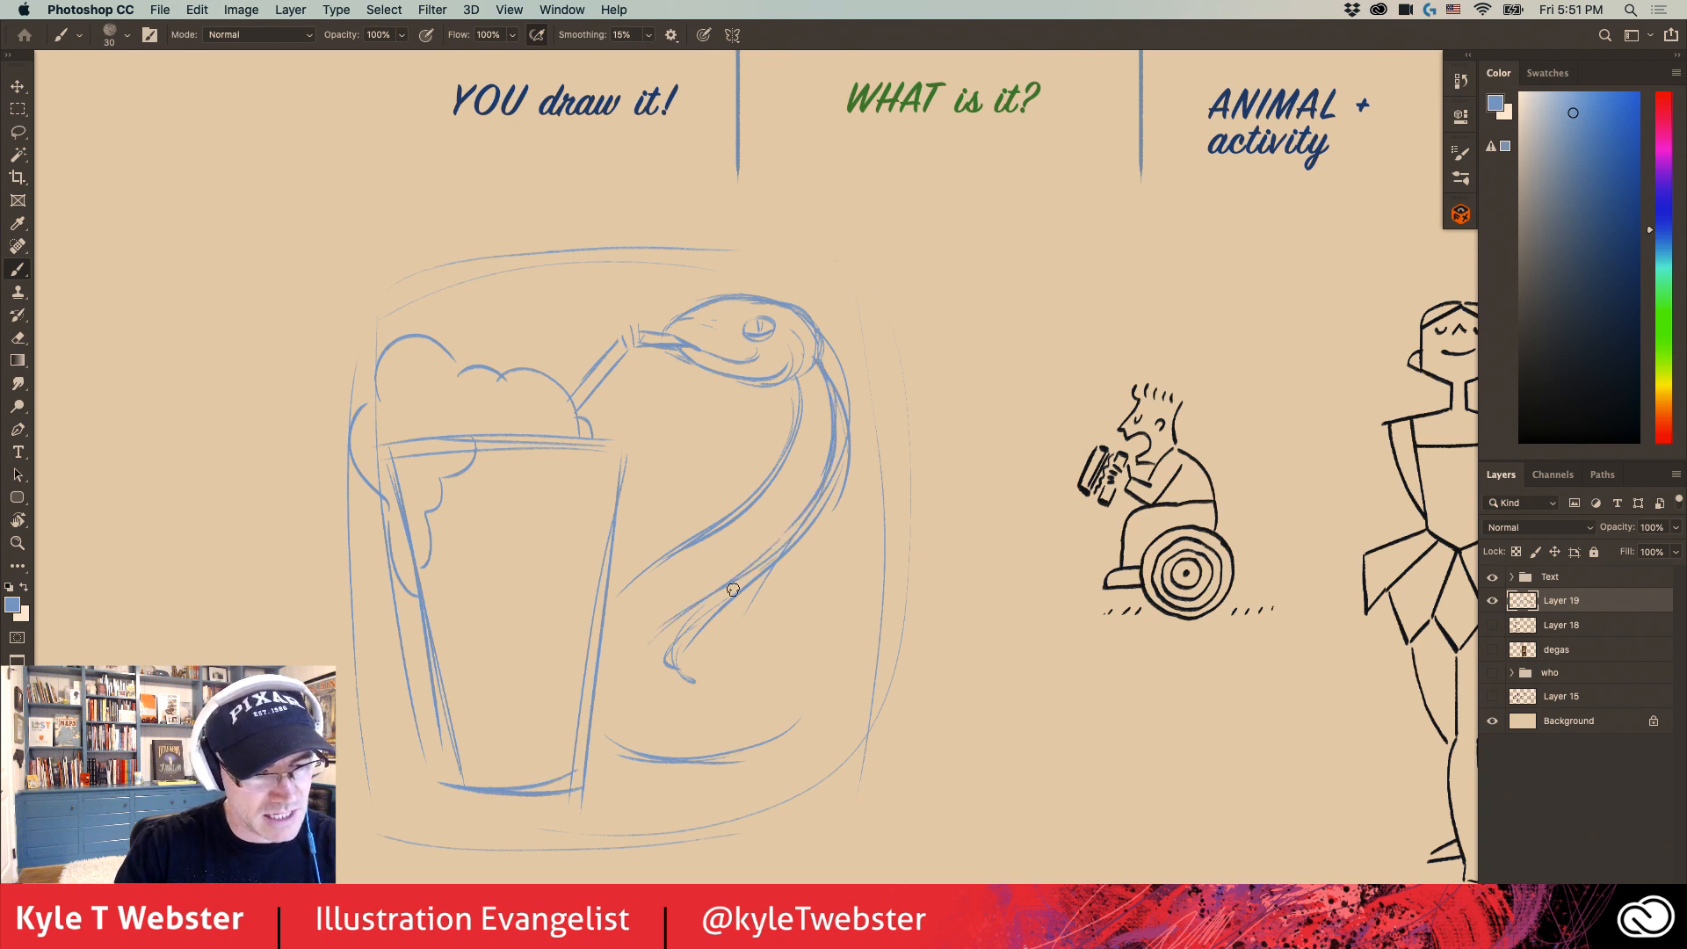
mouse_move(757, 572)
left_mouse_down()
mouse_move(697, 618)
mouse_move(823, 472)
left_mouse_up()
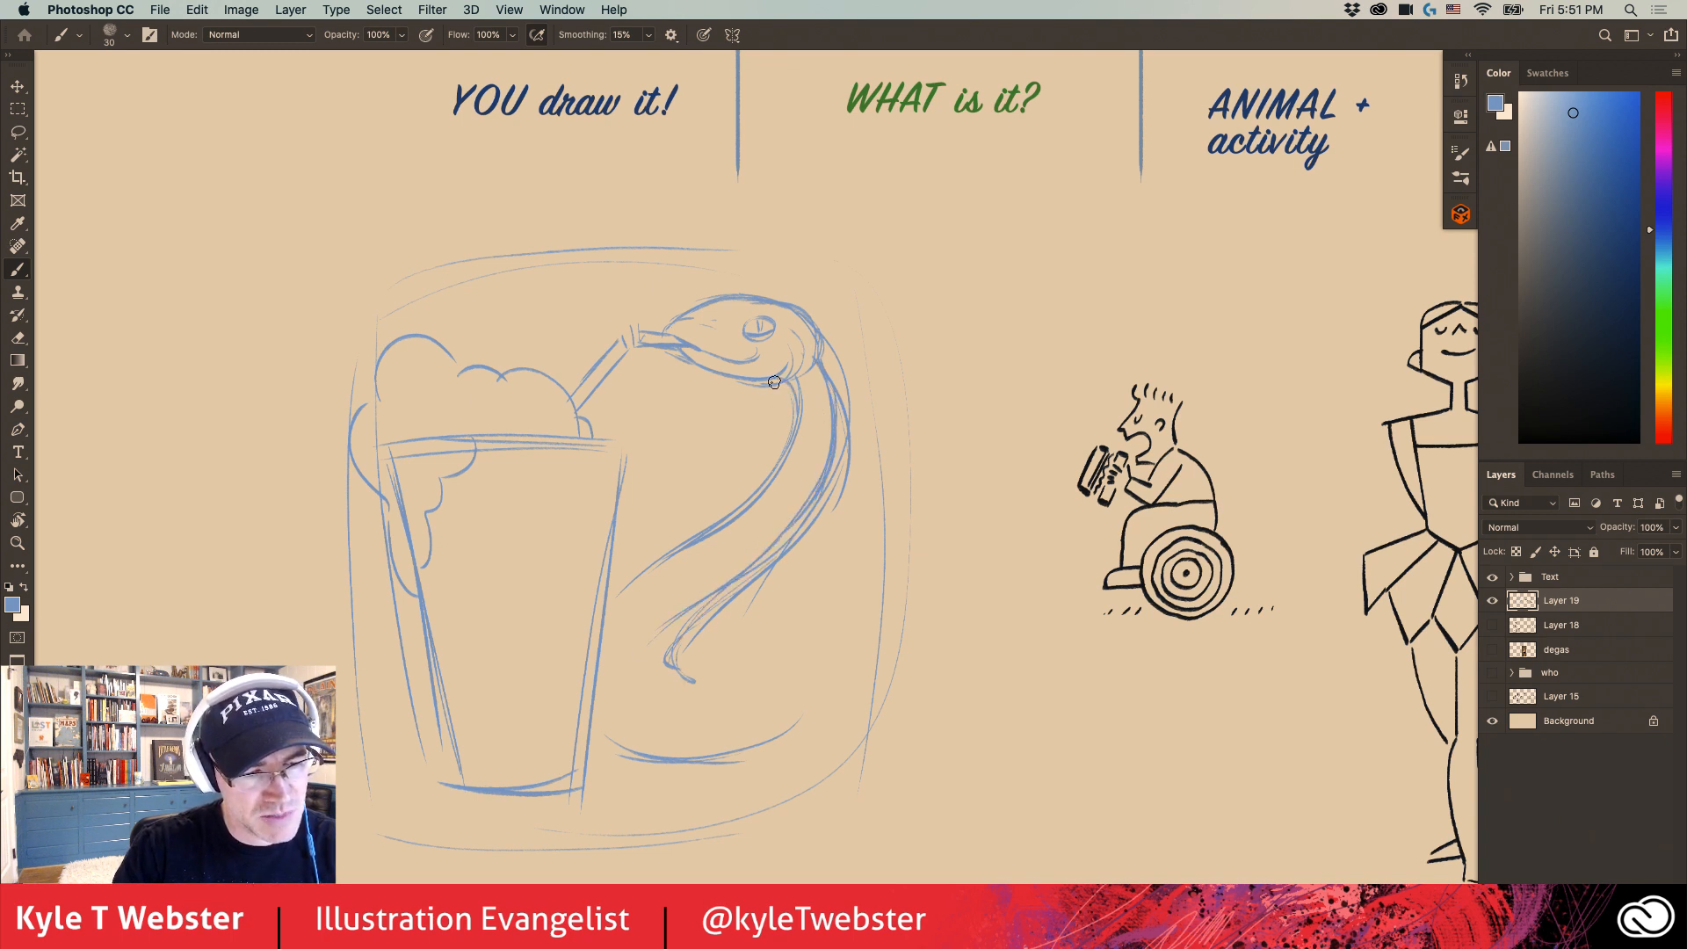
mouse_move(822, 363)
left_mouse_down()
mouse_move(770, 298)
mouse_move(809, 331)
mouse_move(731, 297)
mouse_move(799, 318)
mouse_move(708, 299)
mouse_move(801, 323)
mouse_move(696, 314)
left_mouse_up()
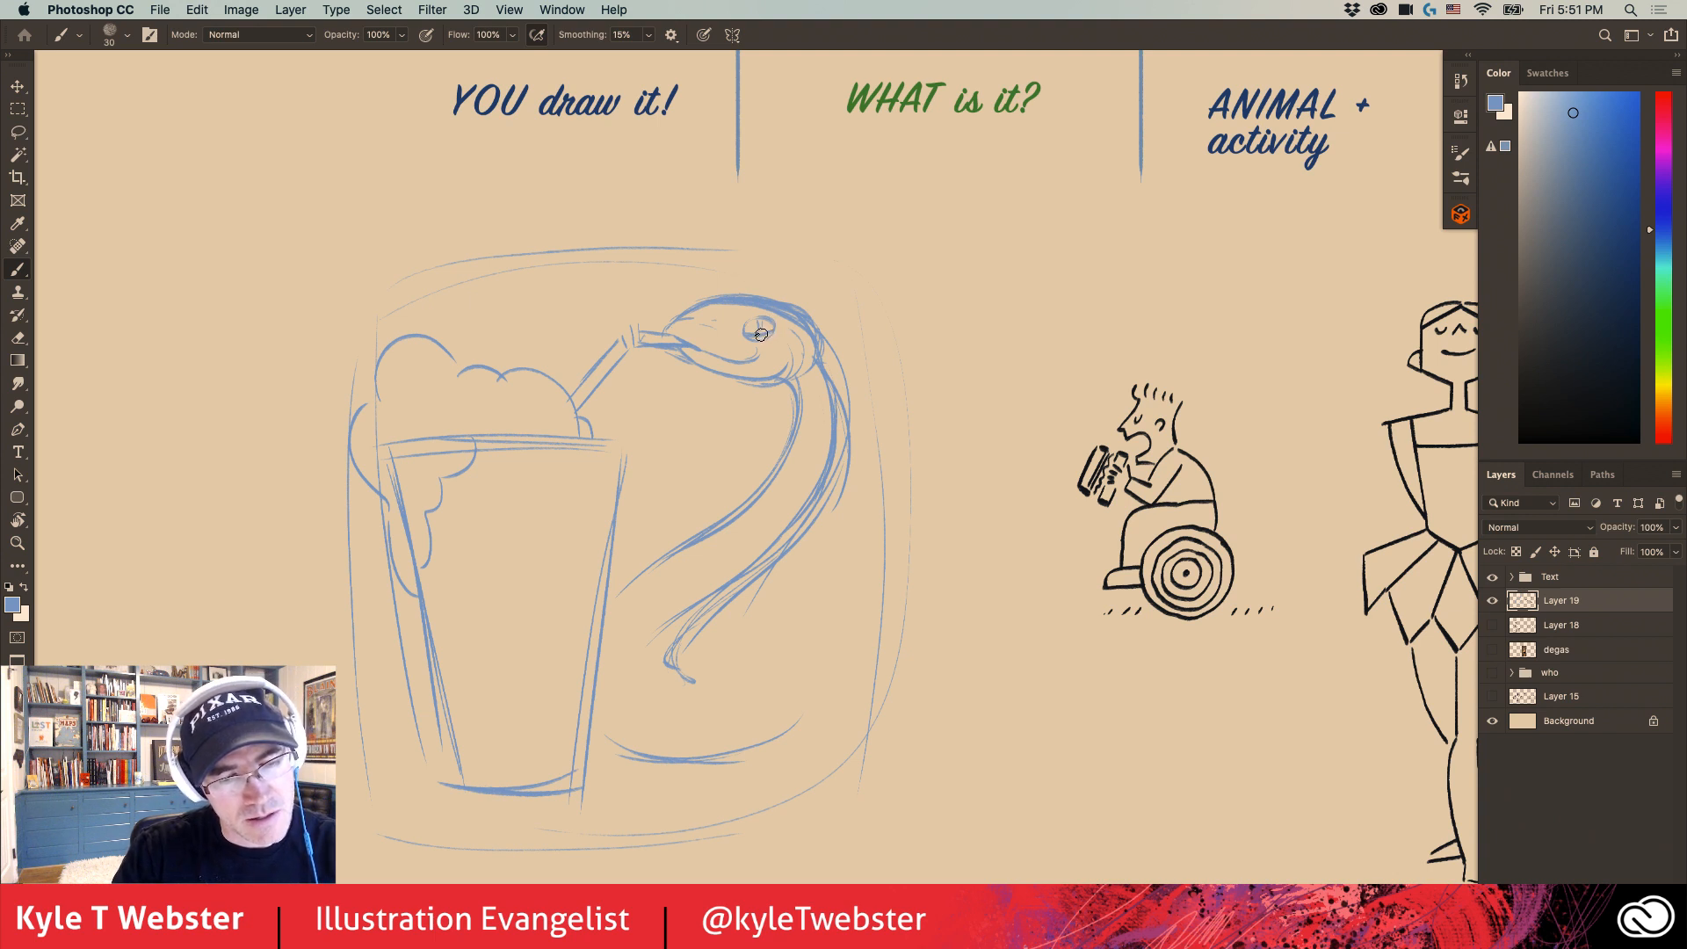
- Remove the snake's round eye, redraw it narrower and nearer the snout, and reinforce the mouth line
left_click_drag(729, 329, 726, 330)
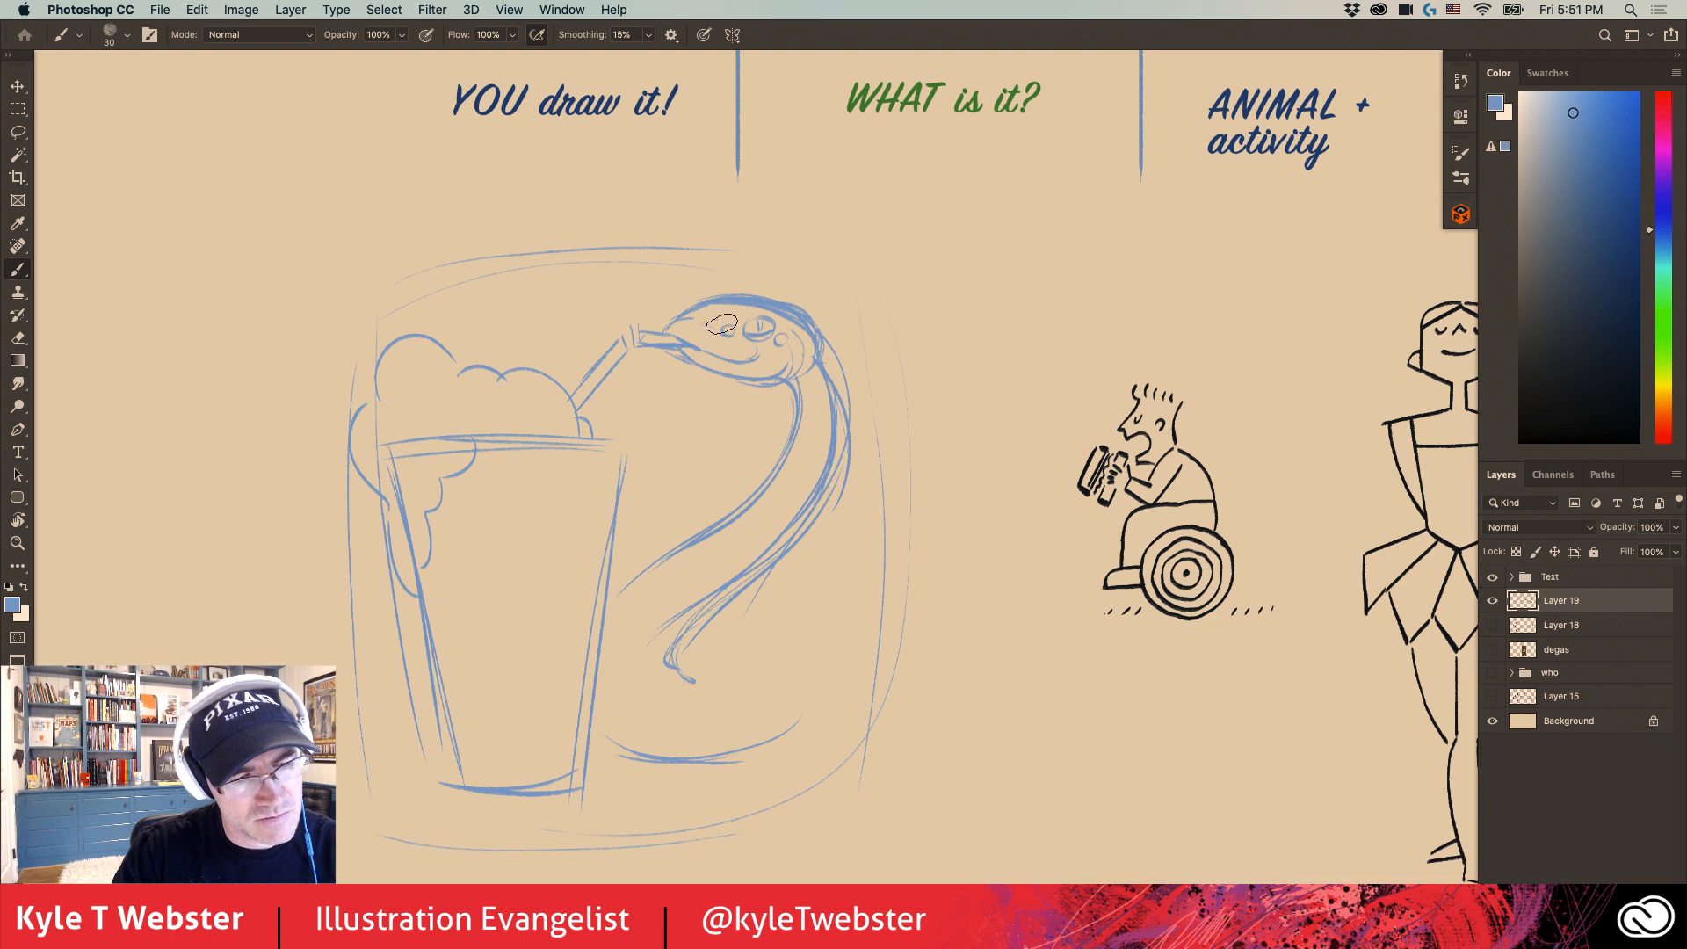
key("super+z")
key("super+z")
key("super+z")
key("super+z")
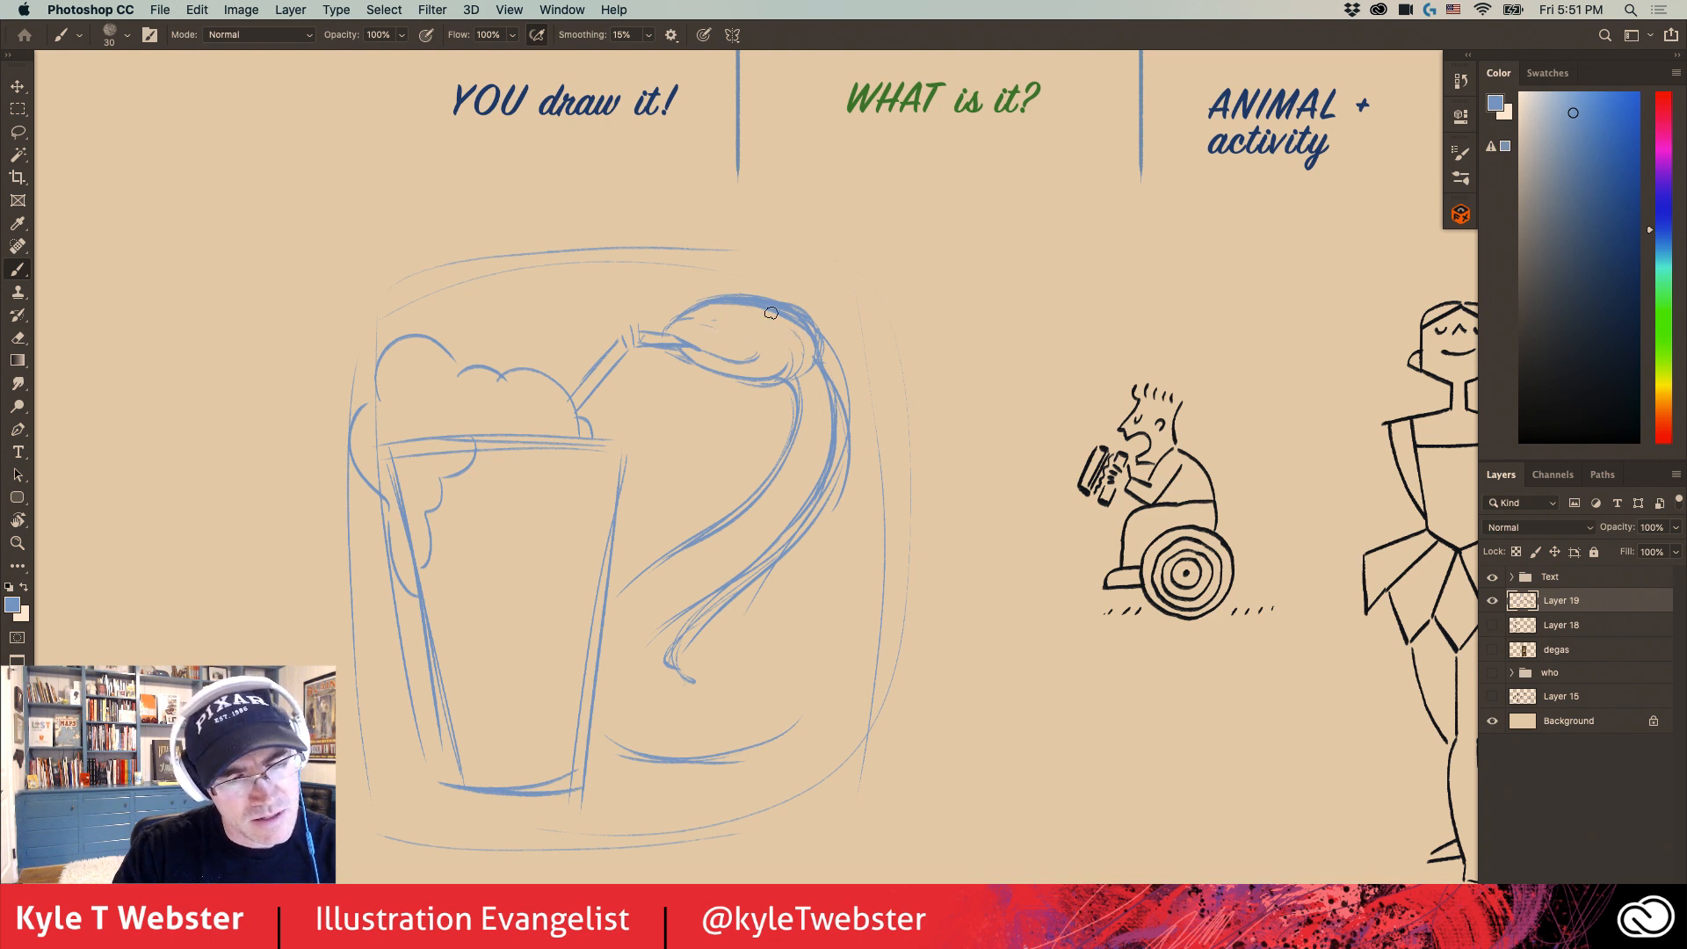
mouse_move(738, 332)
left_mouse_down()
mouse_move(761, 324)
mouse_move(726, 330)
left_mouse_up()
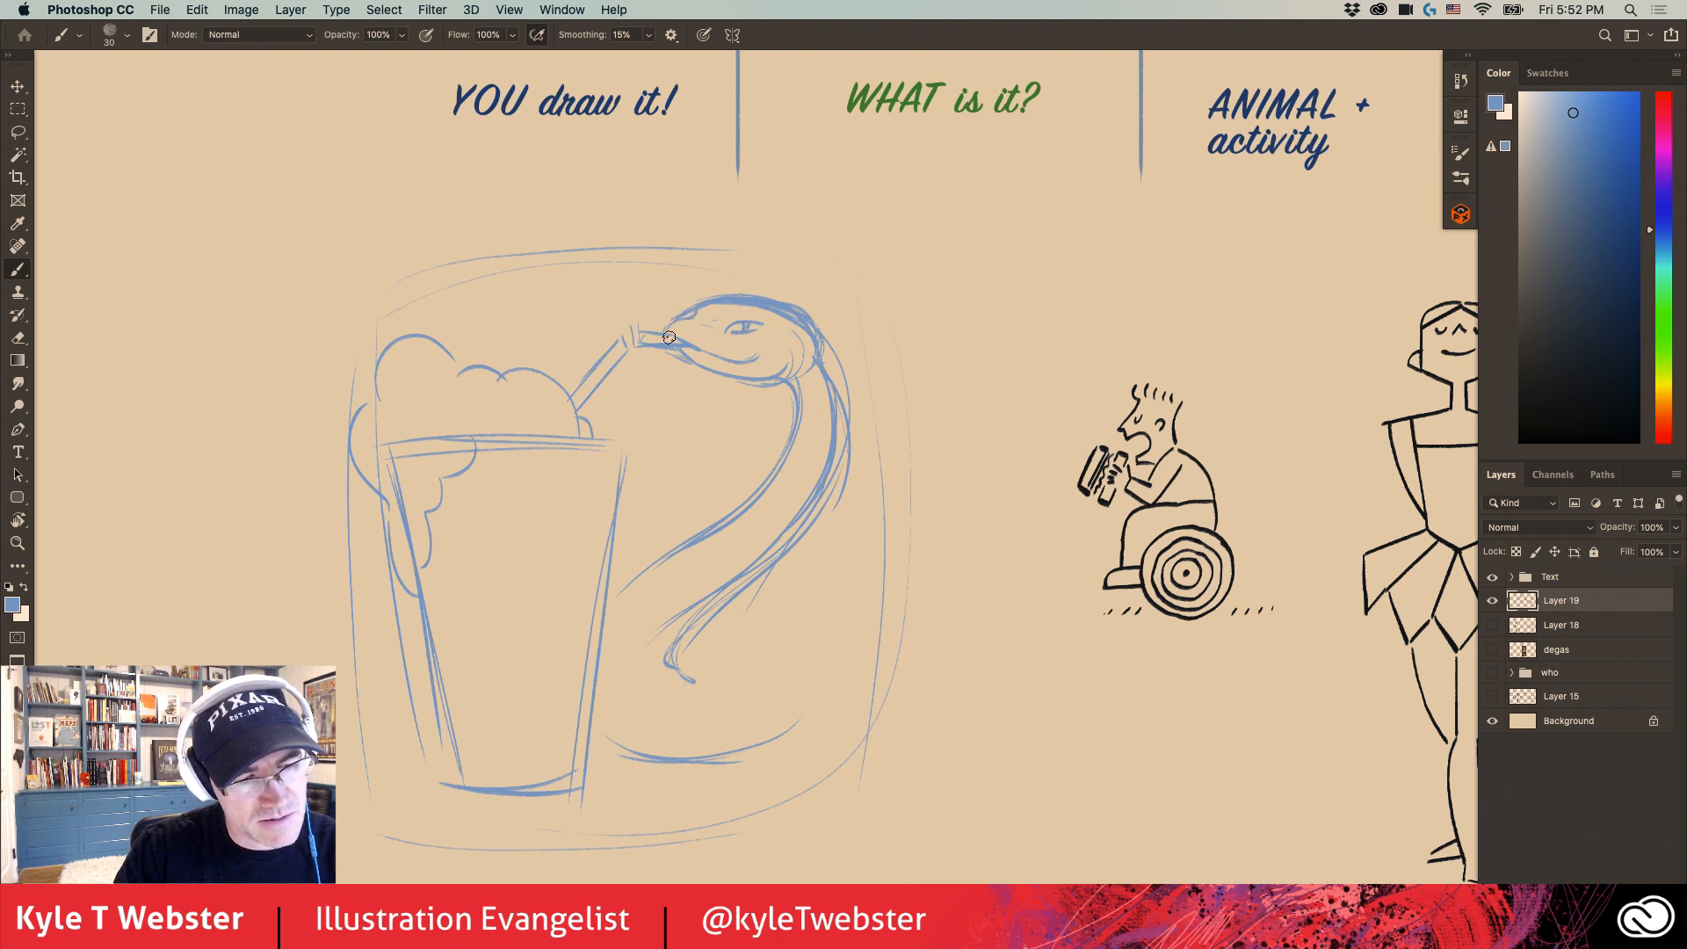
mouse_move(751, 360)
left_mouse_down()
mouse_move(702, 348)
mouse_move(771, 353)
left_mouse_up()
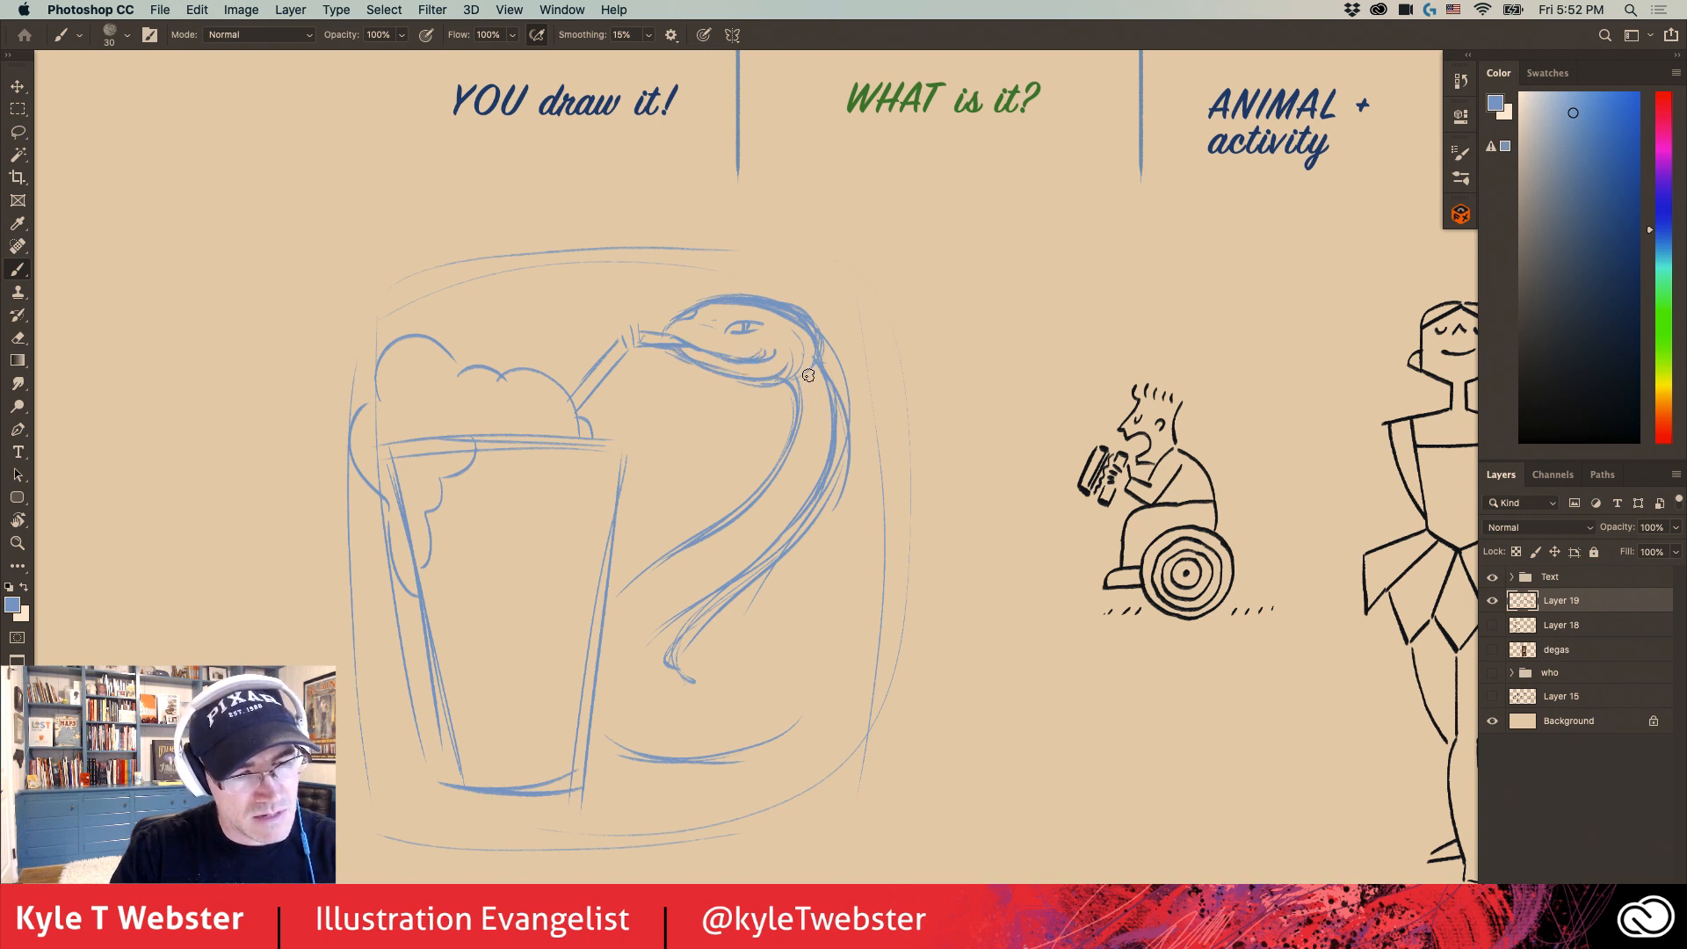
- Sketch an inner belly line along the snake's neck and body, and add short curved belly bands
mouse_move(803, 485)
left_mouse_down()
mouse_move(816, 397)
mouse_move(808, 446)
left_mouse_up()
mouse_move(815, 373)
left_mouse_down()
mouse_move(794, 487)
mouse_move(802, 457)
mouse_move(752, 538)
left_mouse_up()
left_click_drag(812, 467, 661, 596)
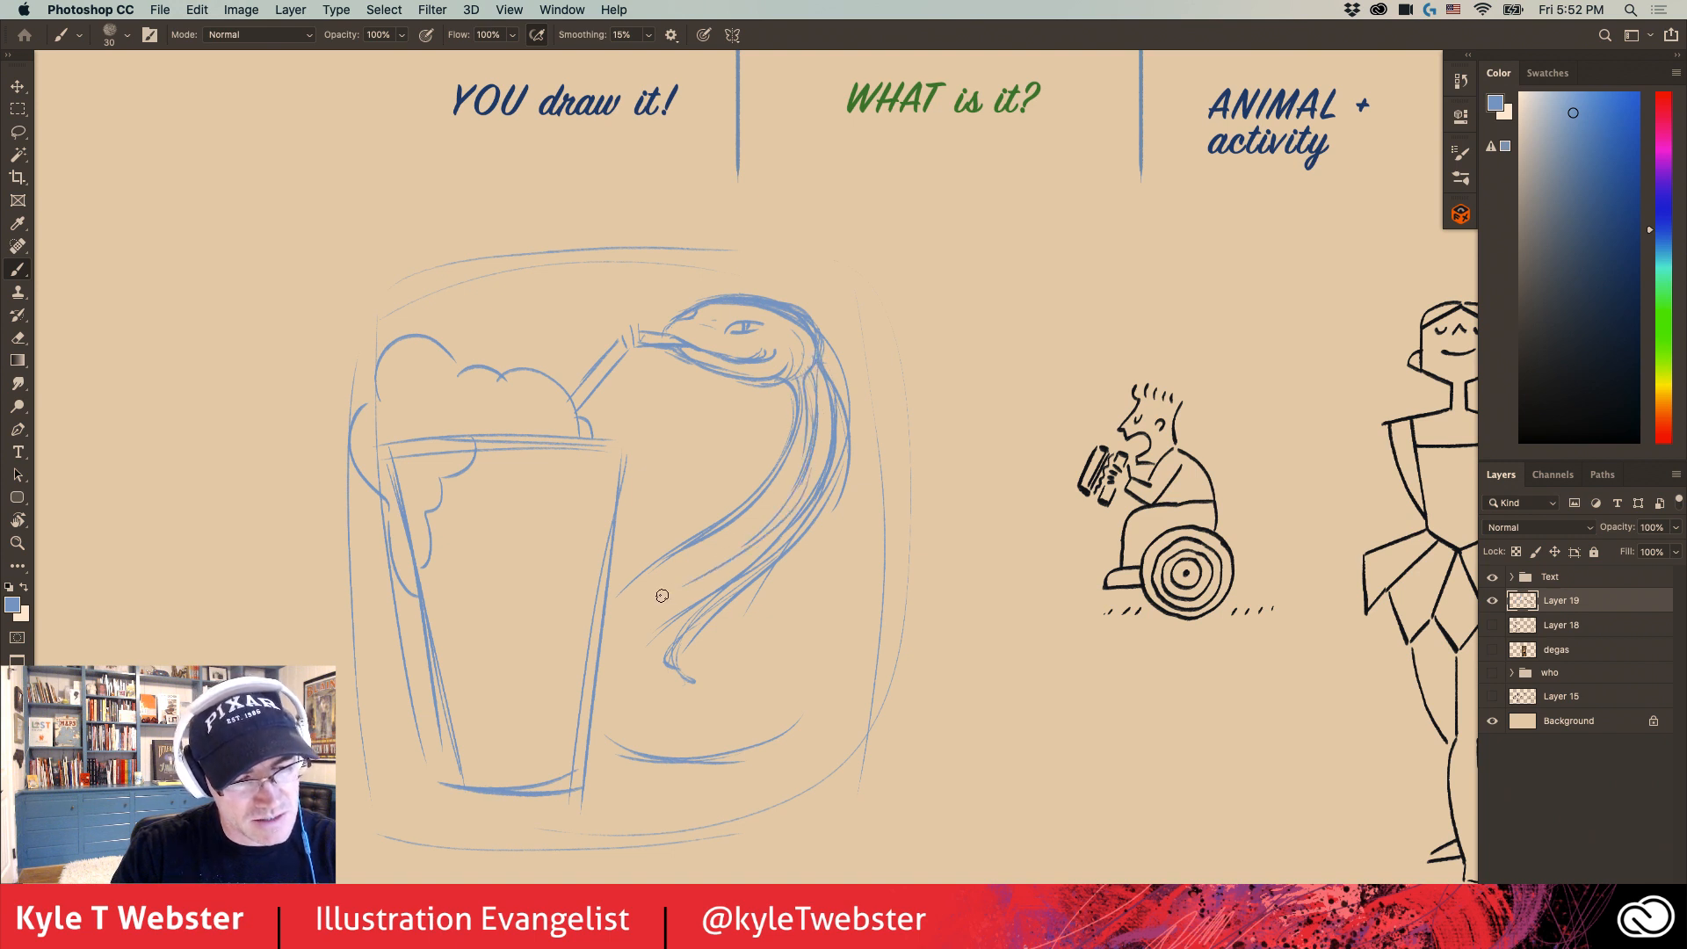
mouse_move(780, 517)
left_mouse_down()
mouse_move(634, 629)
mouse_move(677, 613)
left_mouse_up()
mouse_move(661, 578)
left_mouse_down()
mouse_move(729, 555)
mouse_move(721, 526)
mouse_move(756, 528)
left_mouse_up()
mouse_move(751, 516)
left_mouse_down()
mouse_move(782, 513)
mouse_move(797, 475)
left_mouse_up()
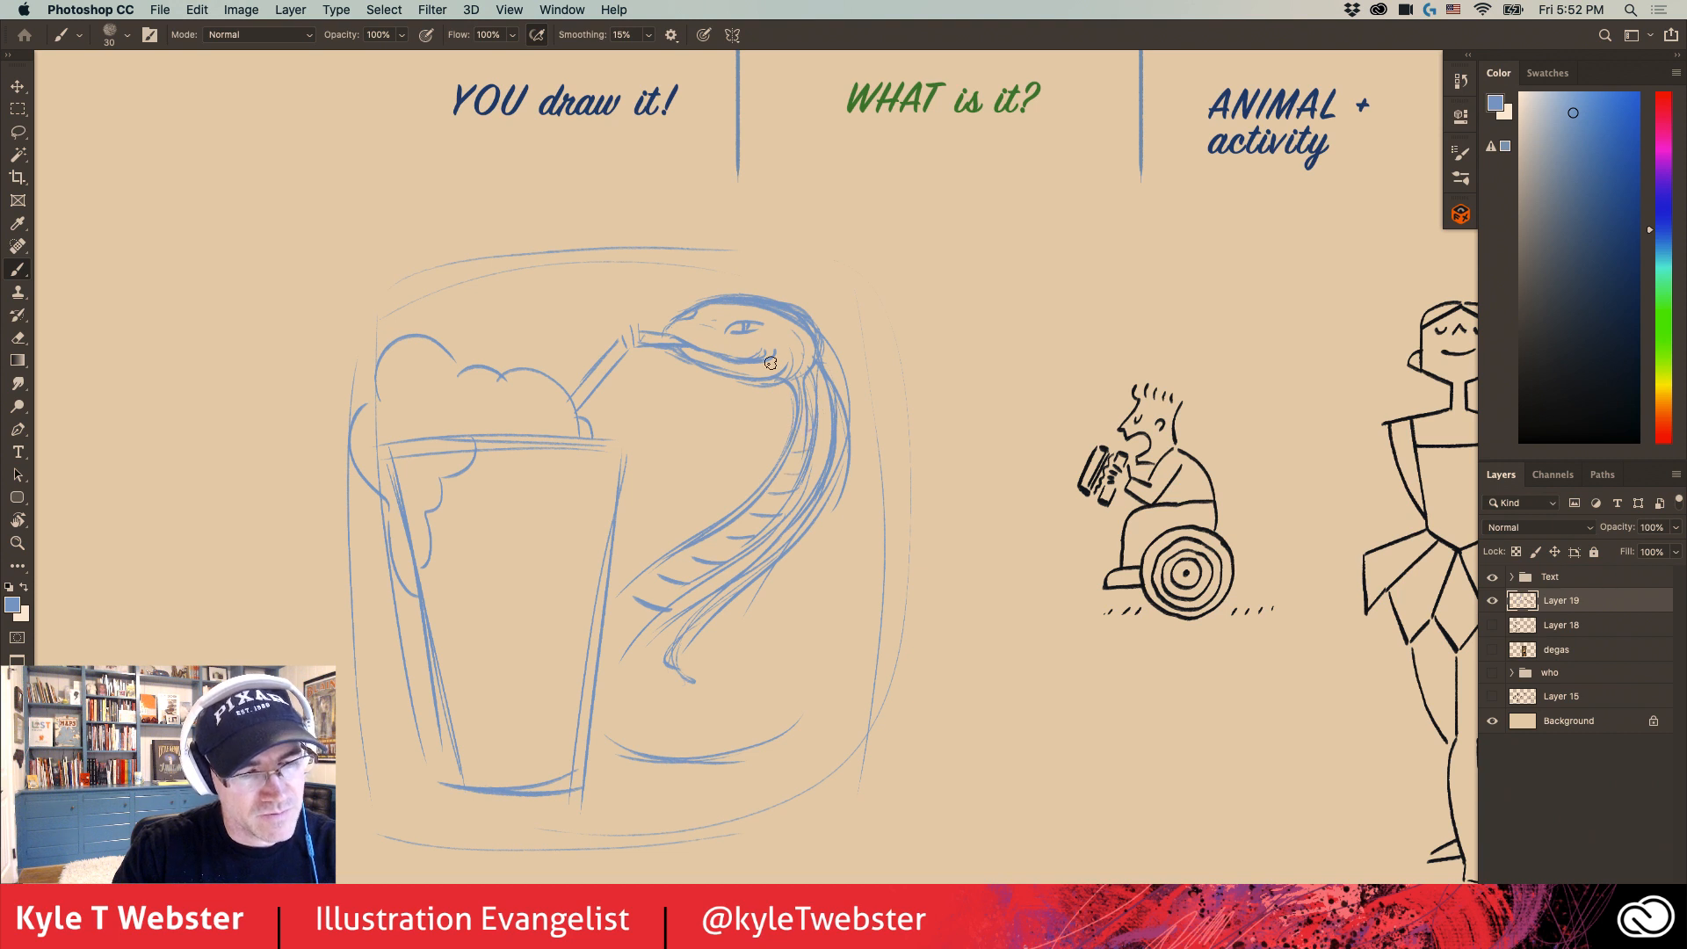
- Sketch the snake's lower body as a rounded coil beside the cup, and reinforce the curves leading into it
mouse_move(670, 654)
left_mouse_down()
mouse_move(796, 725)
mouse_move(790, 659)
mouse_move(703, 631)
mouse_move(720, 675)
left_mouse_up()
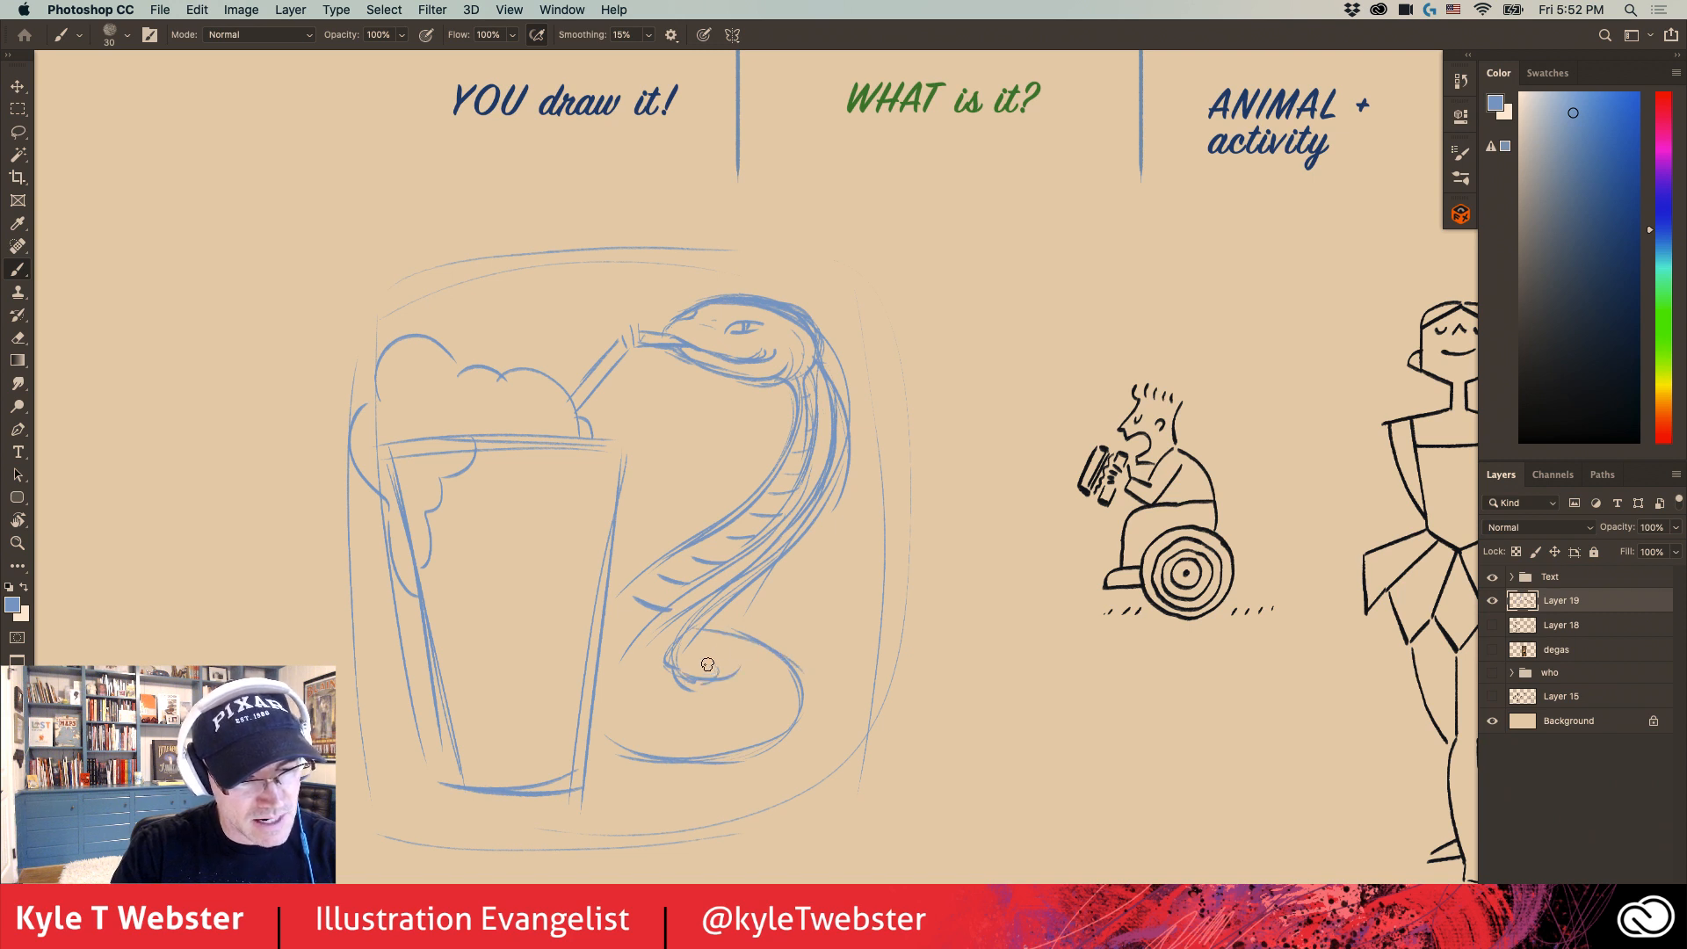
left_click_drag(516, 662, 671, 610)
left_click_drag(746, 710, 685, 745)
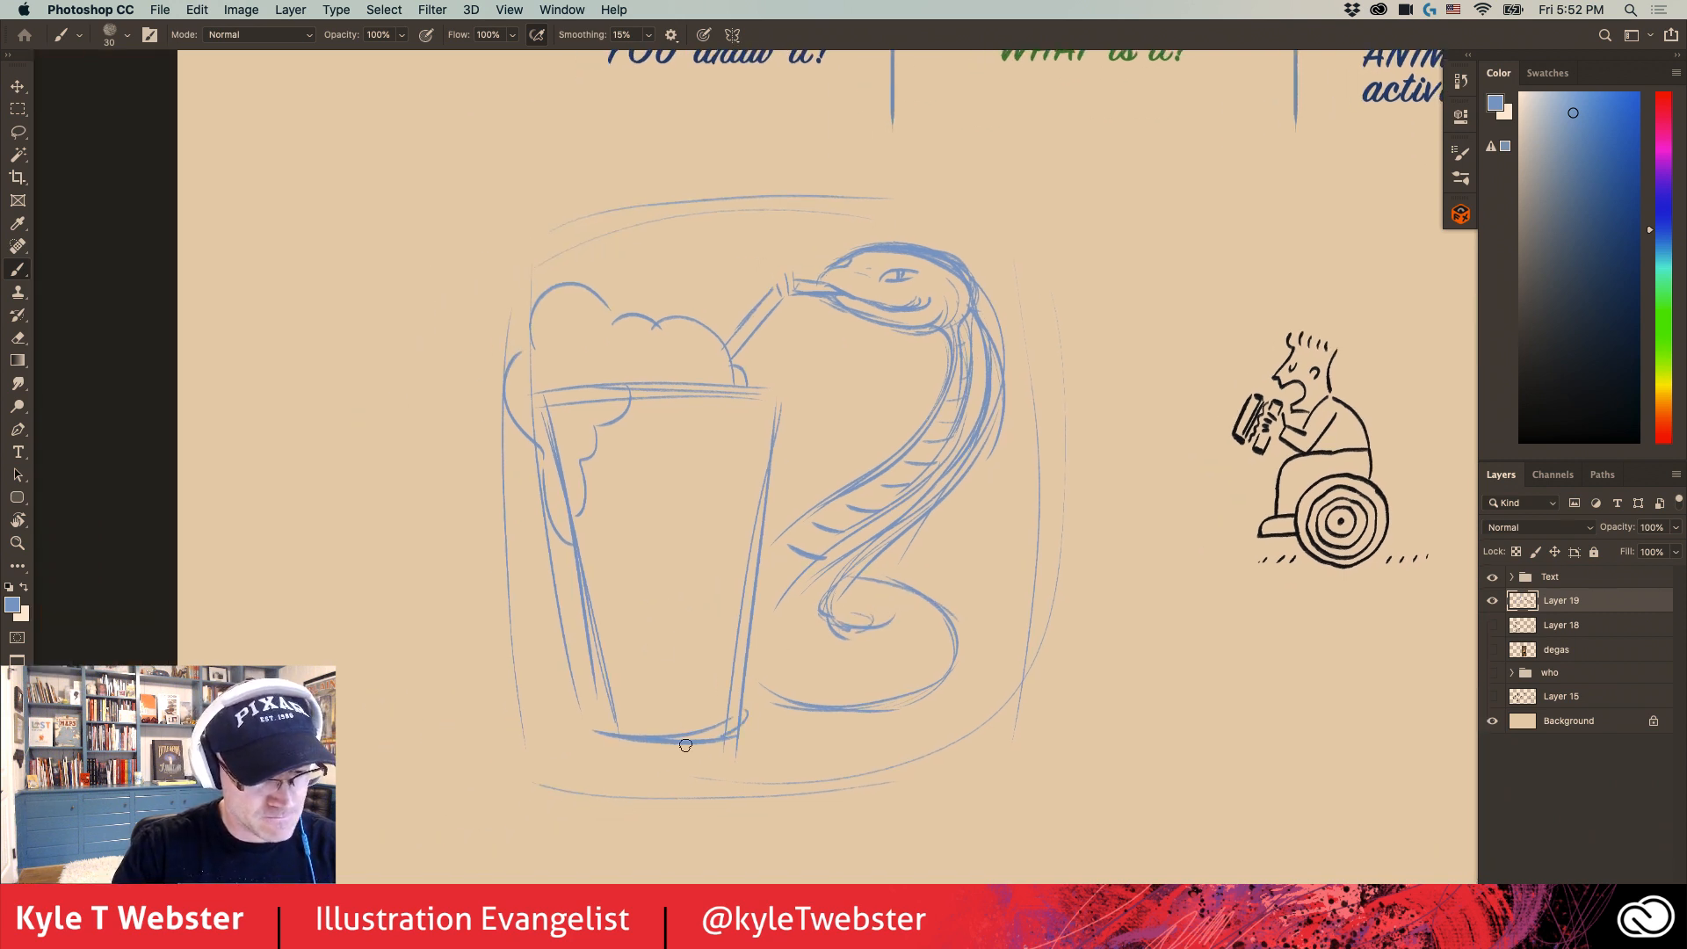
mouse_move(832, 711)
left_mouse_down()
mouse_move(734, 688)
mouse_move(833, 703)
mouse_move(887, 587)
left_mouse_up()
left_click_drag(750, 557, 886, 467)
mouse_move(887, 466)
left_mouse_down()
mouse_move(749, 569)
mouse_move(814, 638)
left_mouse_up()
left_click_drag(843, 568, 840, 643)
- Extend the snake's body behind the cup and sketch a tapered tail curling upward on its far side
mouse_move(805, 570)
left_mouse_down()
mouse_move(493, 616)
mouse_move(416, 564)
left_mouse_up()
mouse_move(506, 630)
left_mouse_down()
mouse_move(433, 528)
mouse_move(390, 575)
left_mouse_up()
mouse_move(438, 514)
left_mouse_down()
mouse_move(512, 665)
mouse_move(427, 649)
left_mouse_up()
mouse_move(578, 652)
left_mouse_down()
mouse_move(435, 651)
mouse_move(400, 616)
left_mouse_up()
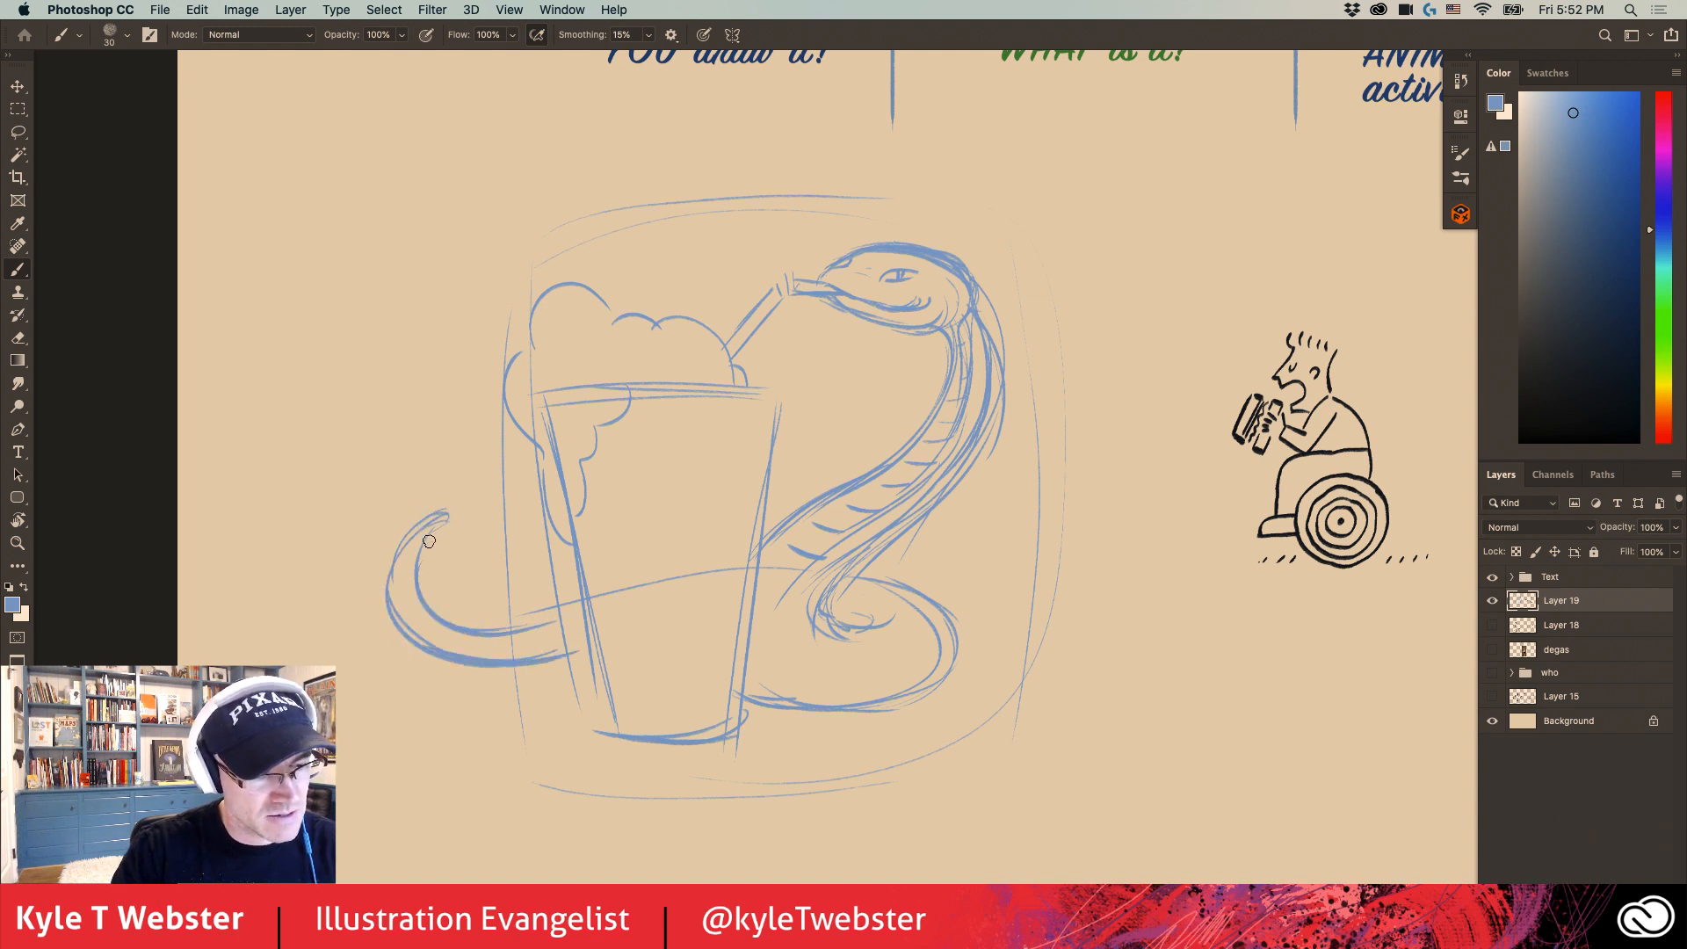
left_click_drag(470, 524, 419, 547)
- Reinforce the cup's rim and side, and sketch a rounded elliptical base at its bottom
scroll(545, 597, "up", 2)
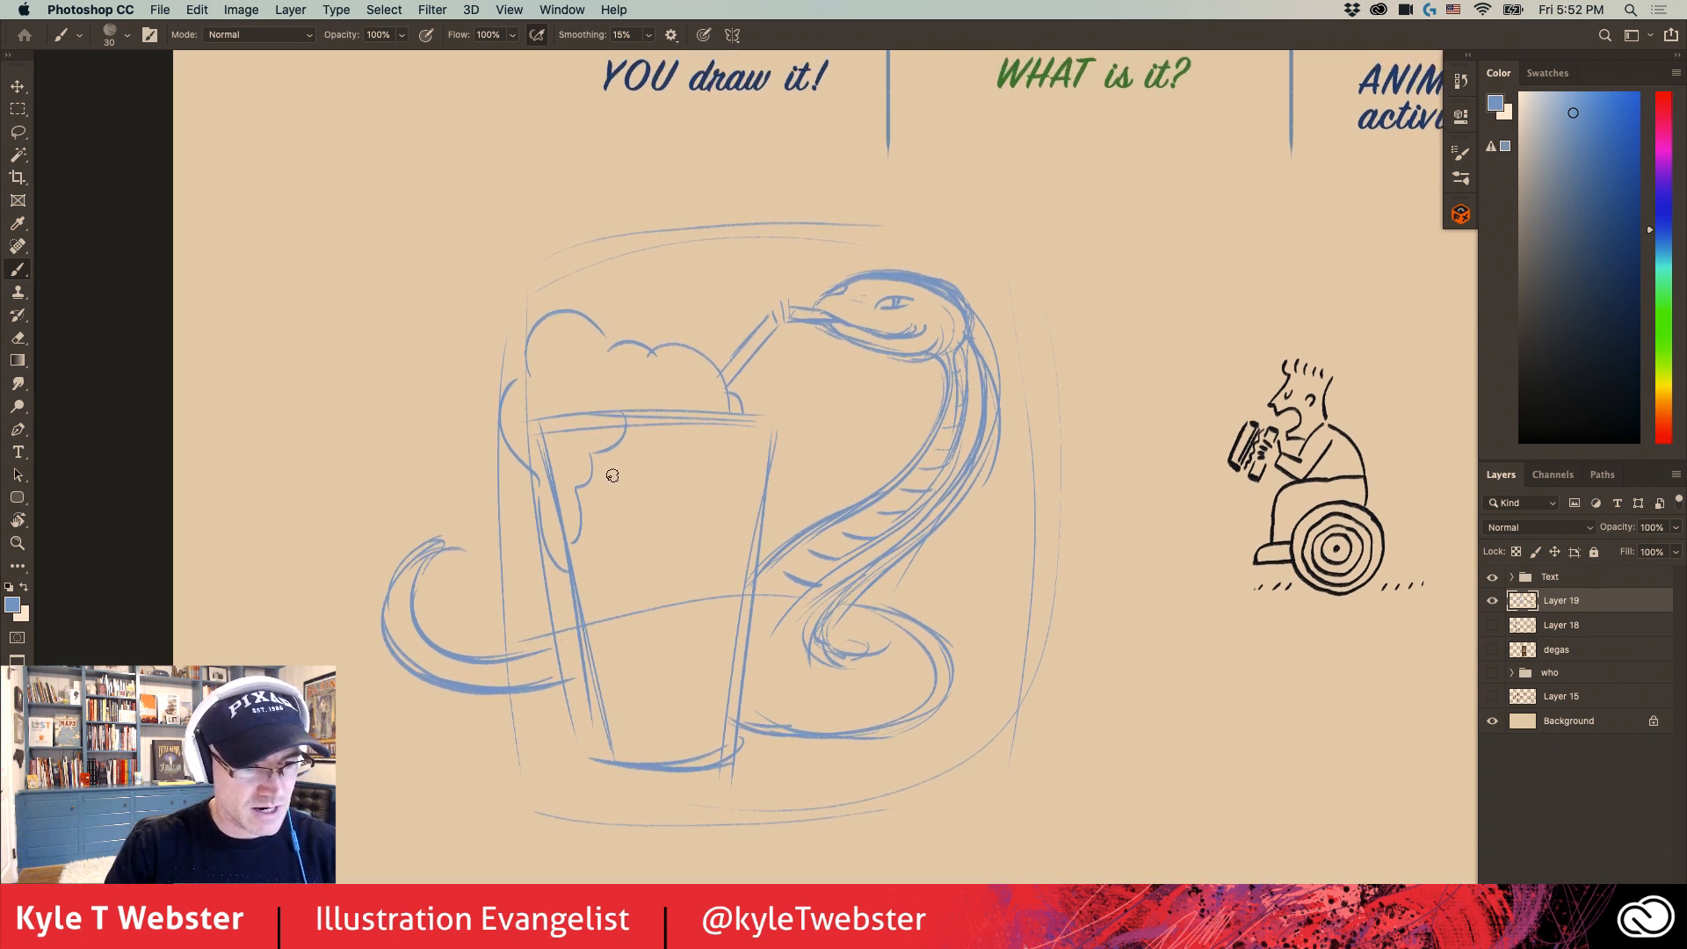
mouse_move(766, 421)
left_mouse_down()
mouse_move(601, 428)
mouse_move(673, 414)
left_mouse_up()
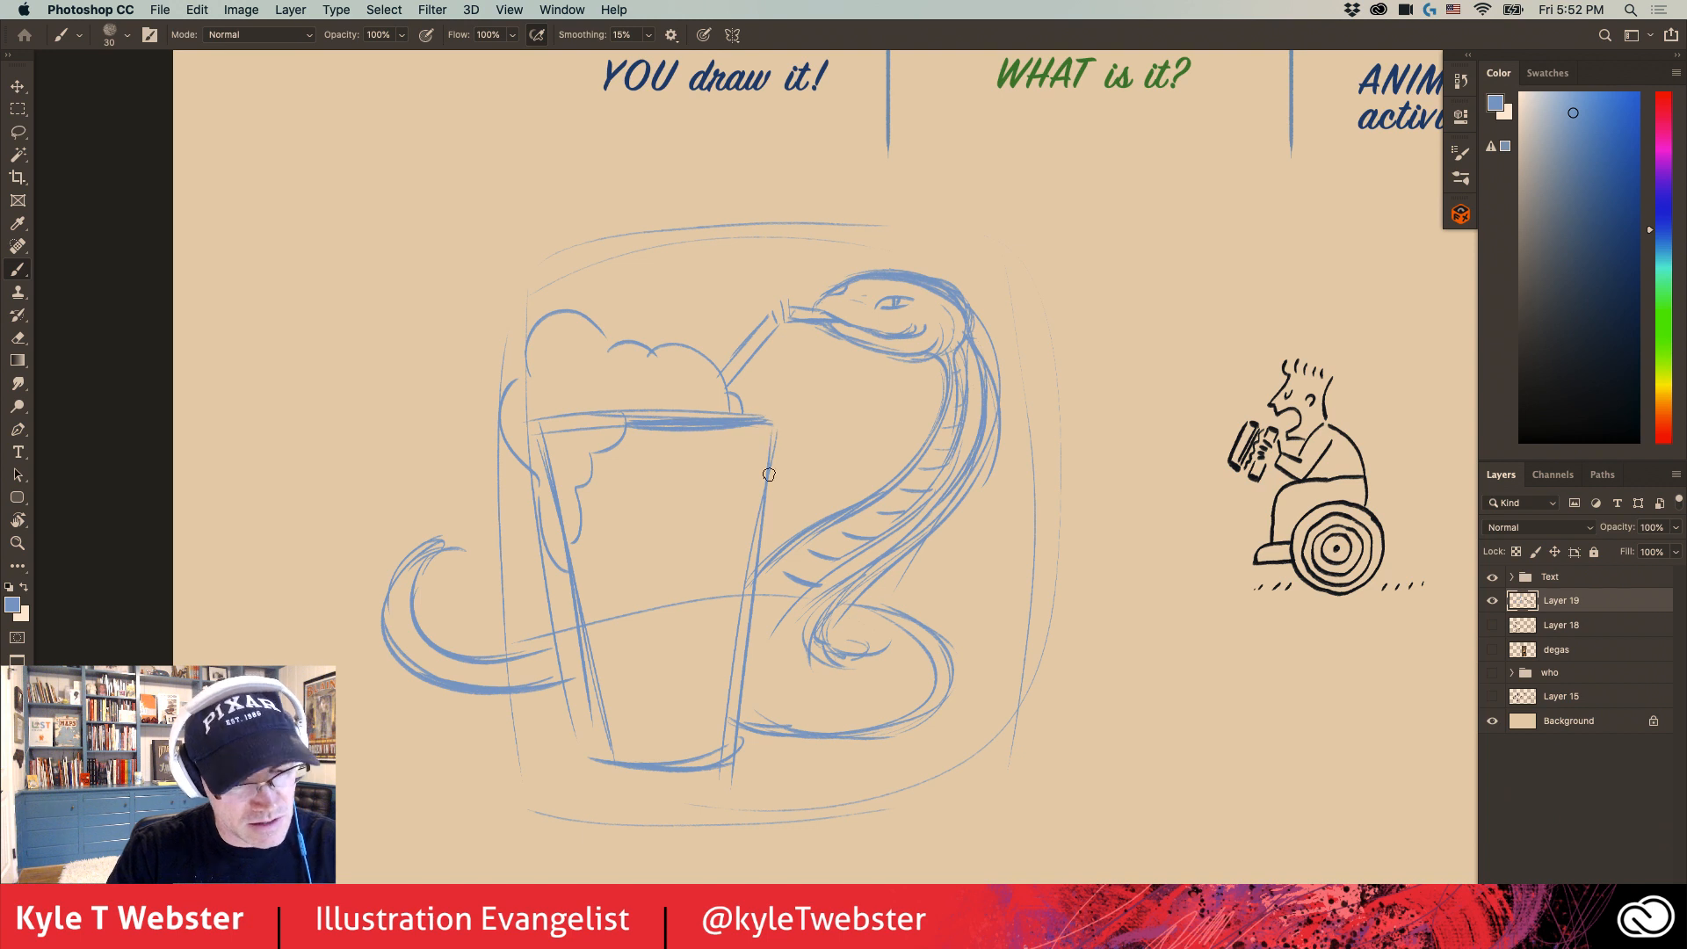
left_click_drag(769, 474, 717, 770)
left_click_drag(749, 667, 725, 763)
left_click_drag(729, 757, 618, 767)
left_click_drag(722, 757, 612, 768)
- Add an inner belly line and short belly bands to the snake's lower coil beside the cup
mouse_move(576, 631)
left_mouse_down()
mouse_move(601, 717)
mouse_move(722, 737)
mouse_move(628, 742)
mouse_move(889, 726)
left_mouse_up()
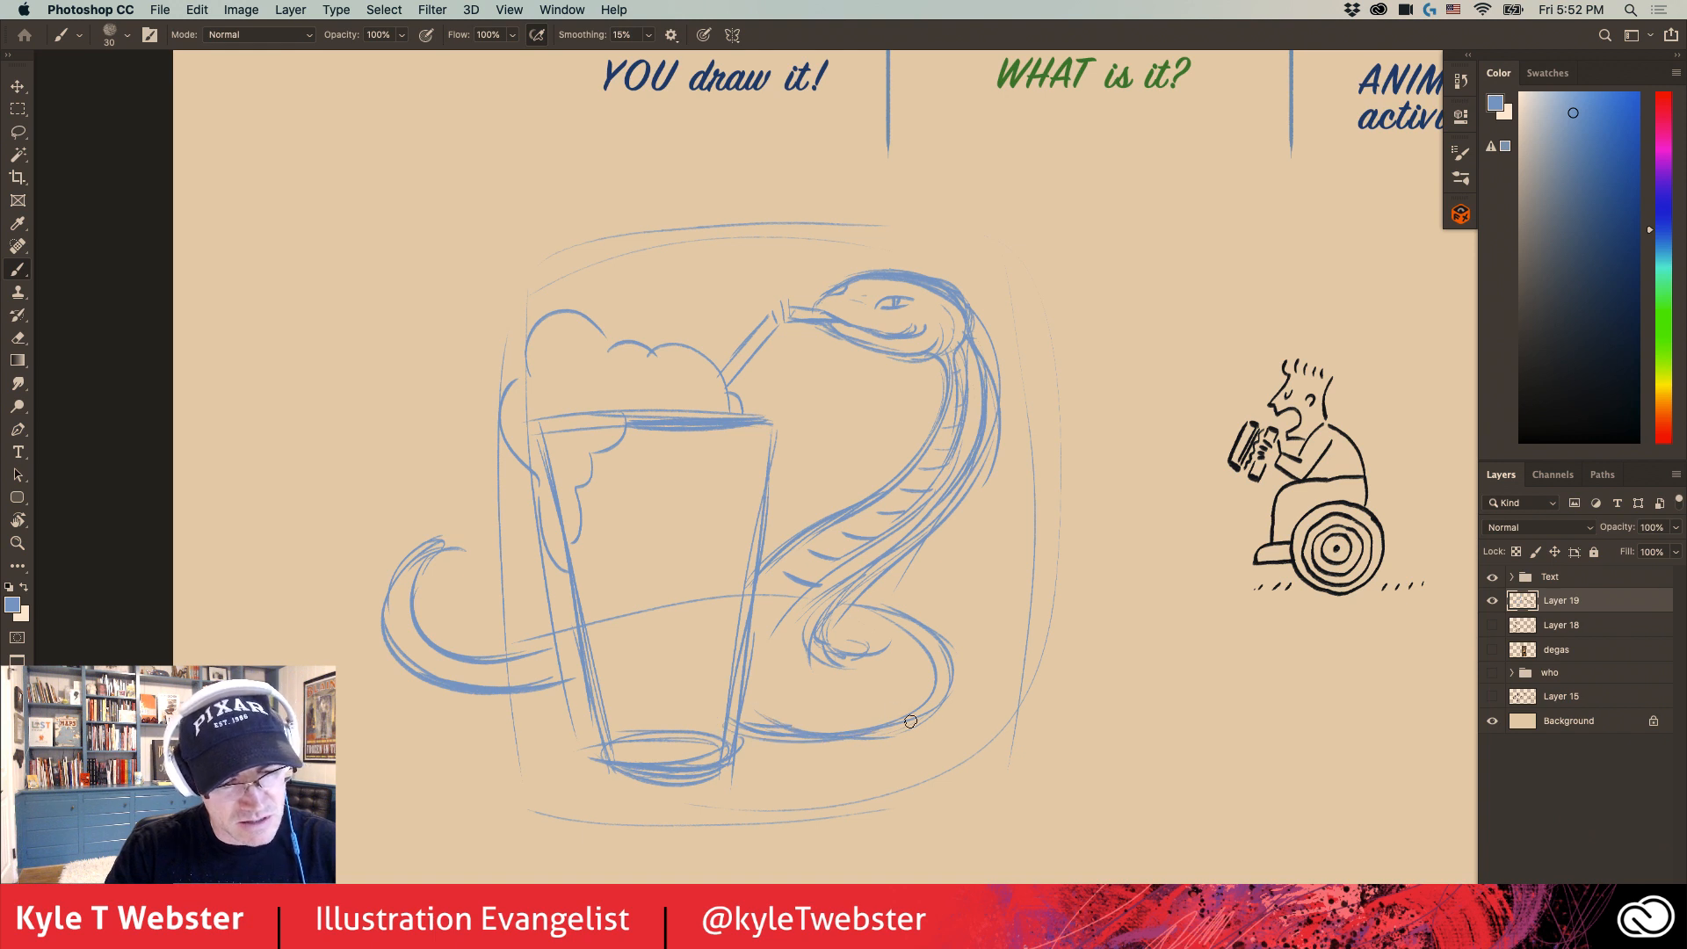
mouse_move(784, 659)
left_mouse_down()
mouse_move(857, 729)
mouse_move(773, 703)
mouse_move(803, 729)
left_mouse_up()
left_click_drag(778, 682, 741, 679)
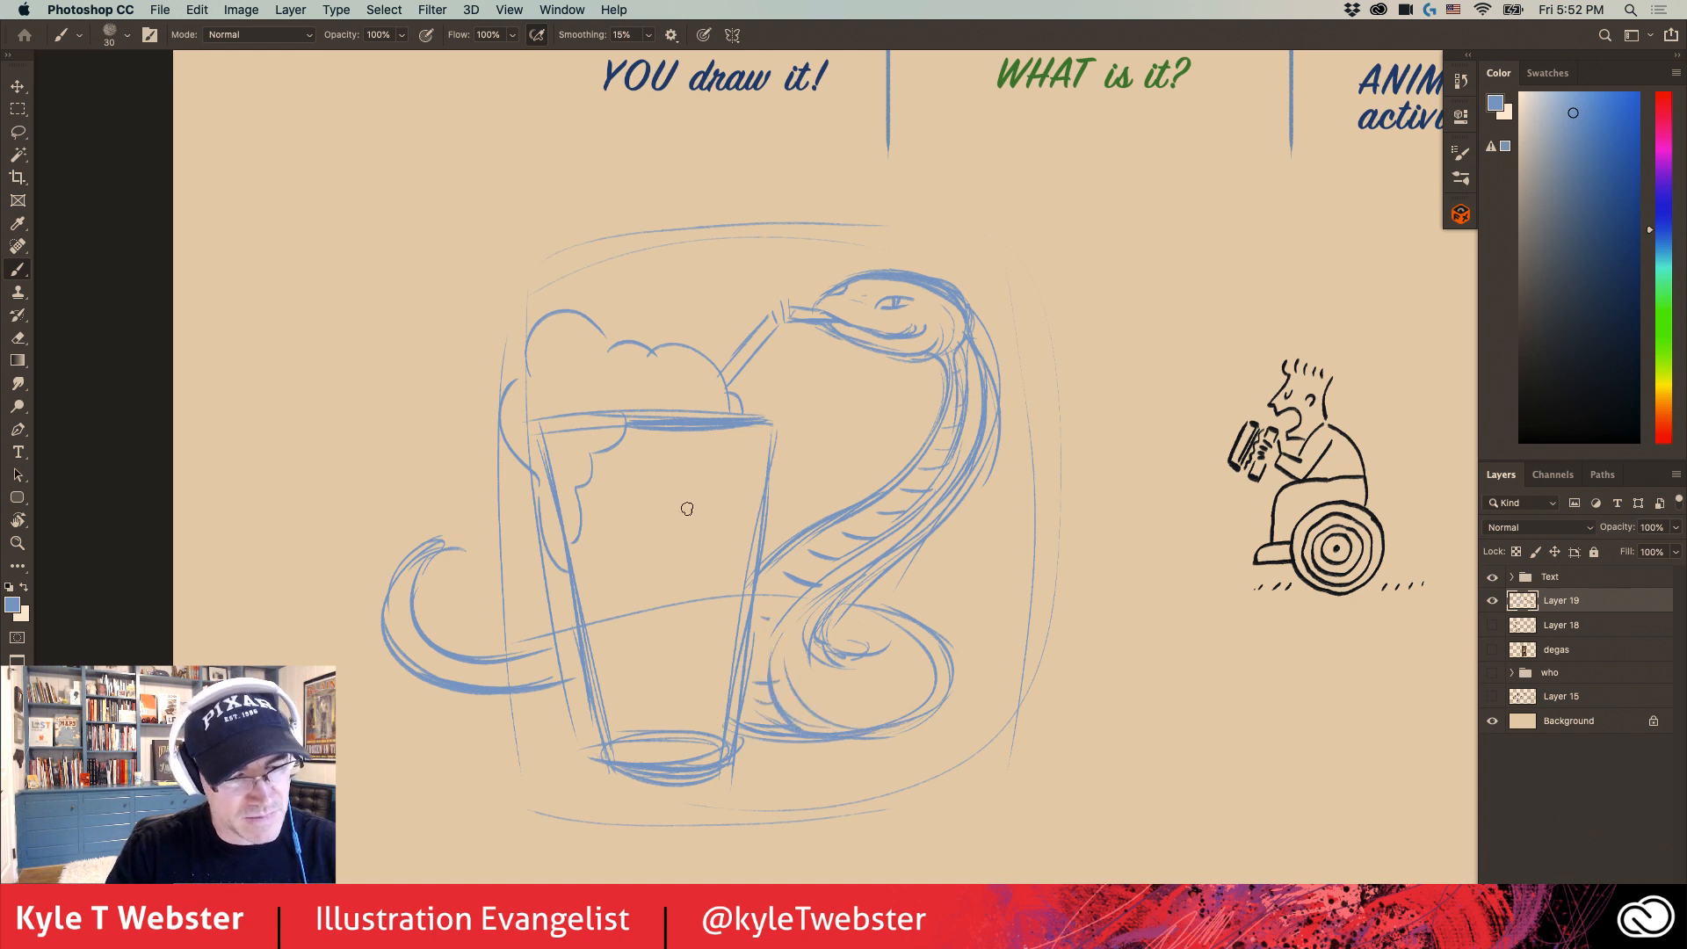
- Reinforce the dripping cream, add a small droplet on the cup, and top the whipped cream with a stemmed cherry
left_click_drag(518, 418, 498, 414)
mouse_move(594, 390)
left_mouse_down()
mouse_move(603, 442)
mouse_move(558, 482)
mouse_move(591, 527)
left_mouse_up()
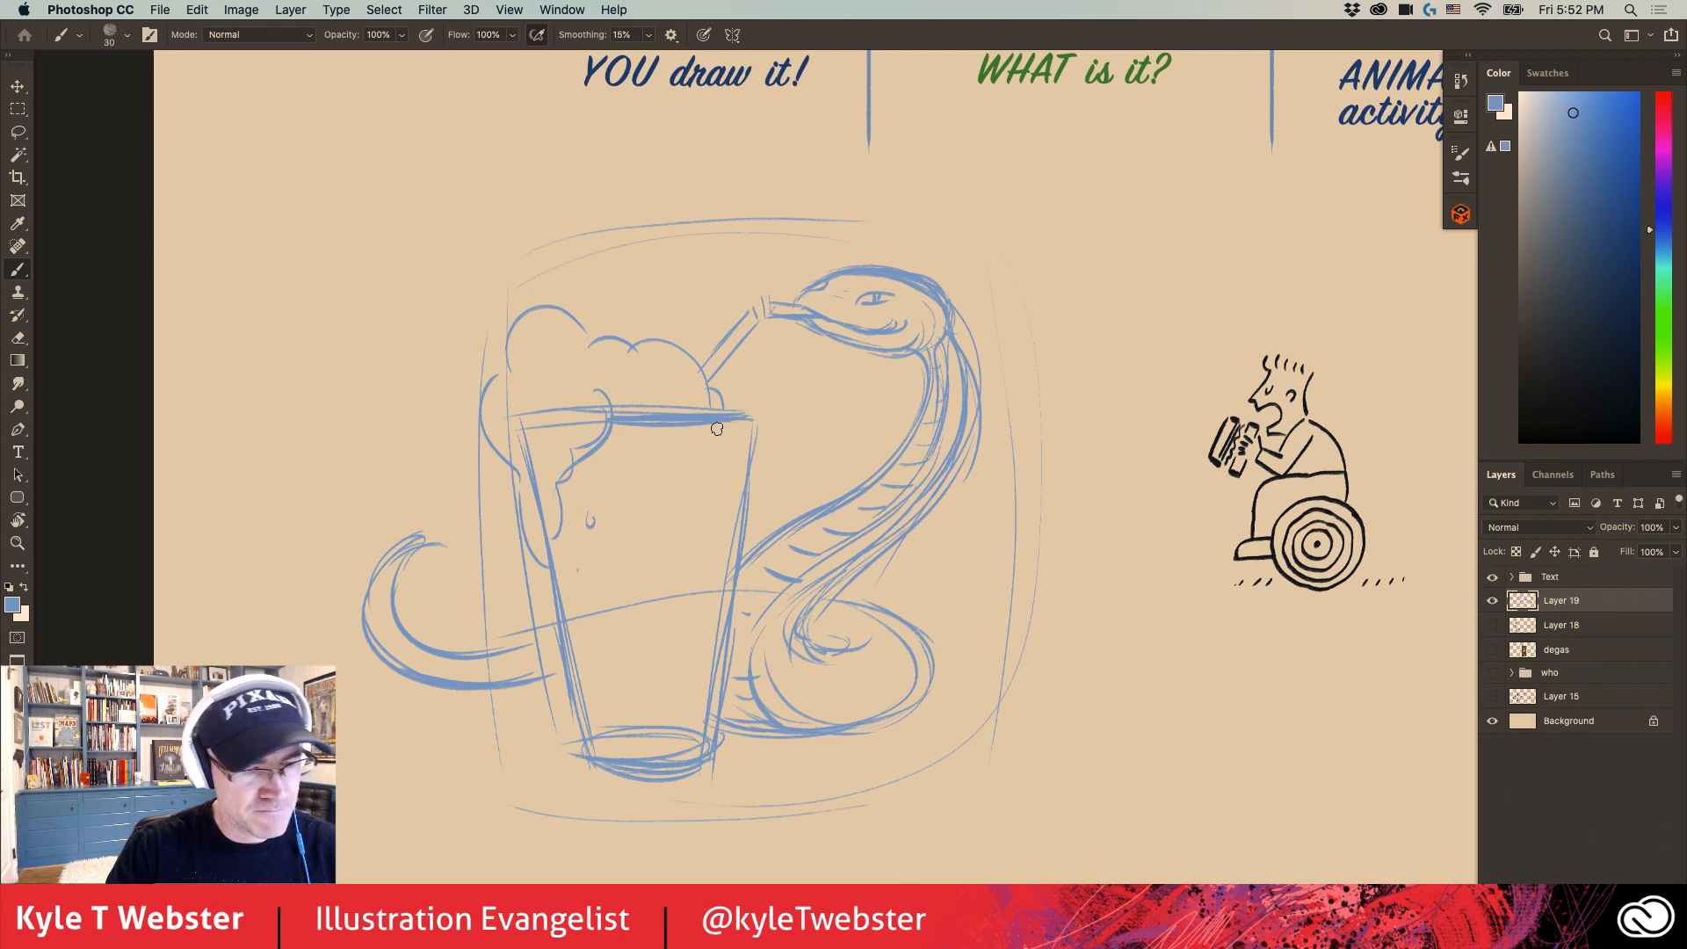
mouse_move(664, 335)
left_mouse_down()
mouse_move(631, 294)
mouse_move(657, 332)
mouse_move(688, 255)
mouse_move(657, 288)
left_mouse_up()
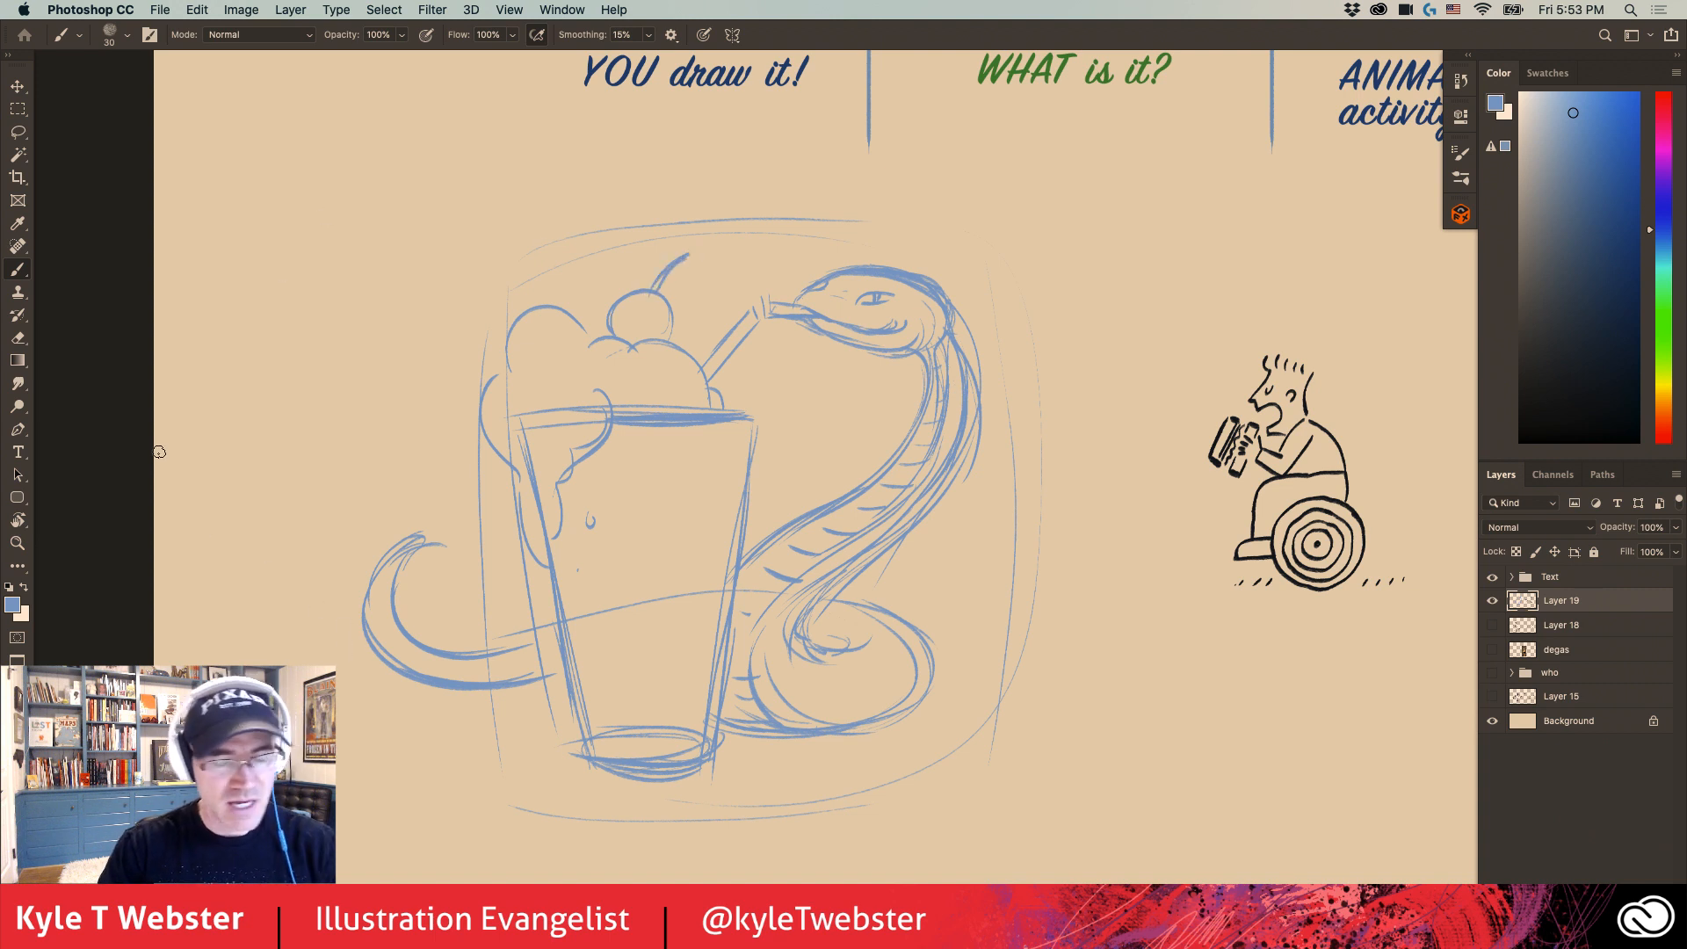
- Lower the sketch layer's opacity to 60% and add a new layer above it for the line work
left_click(1662, 530)
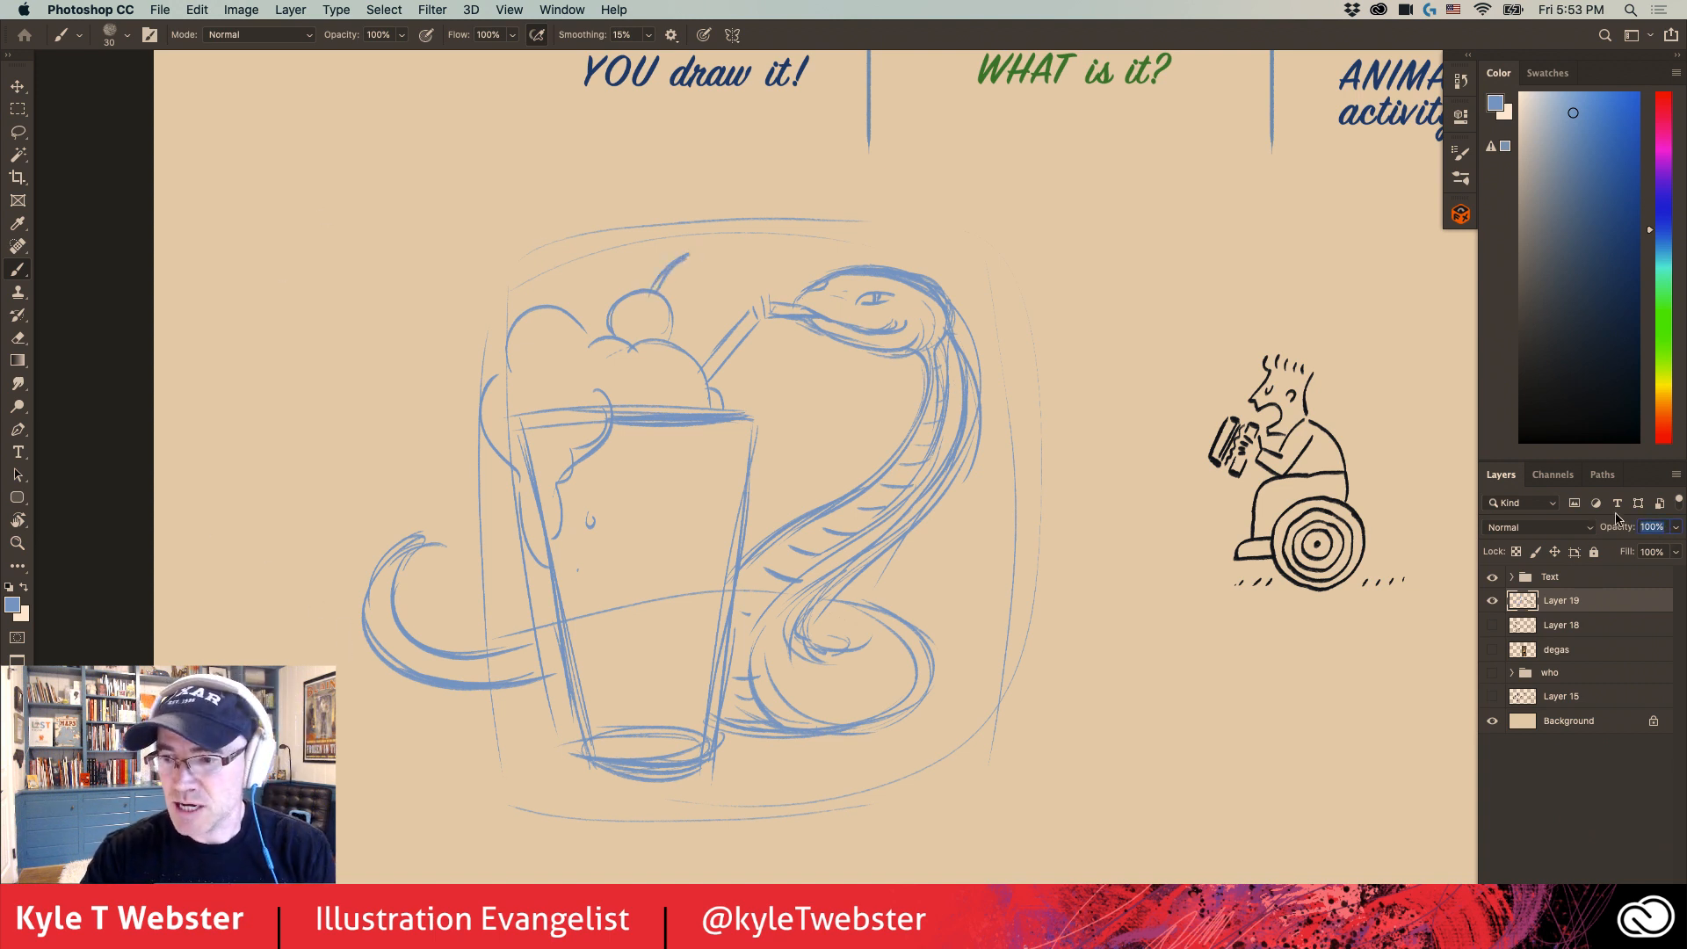
type("60")
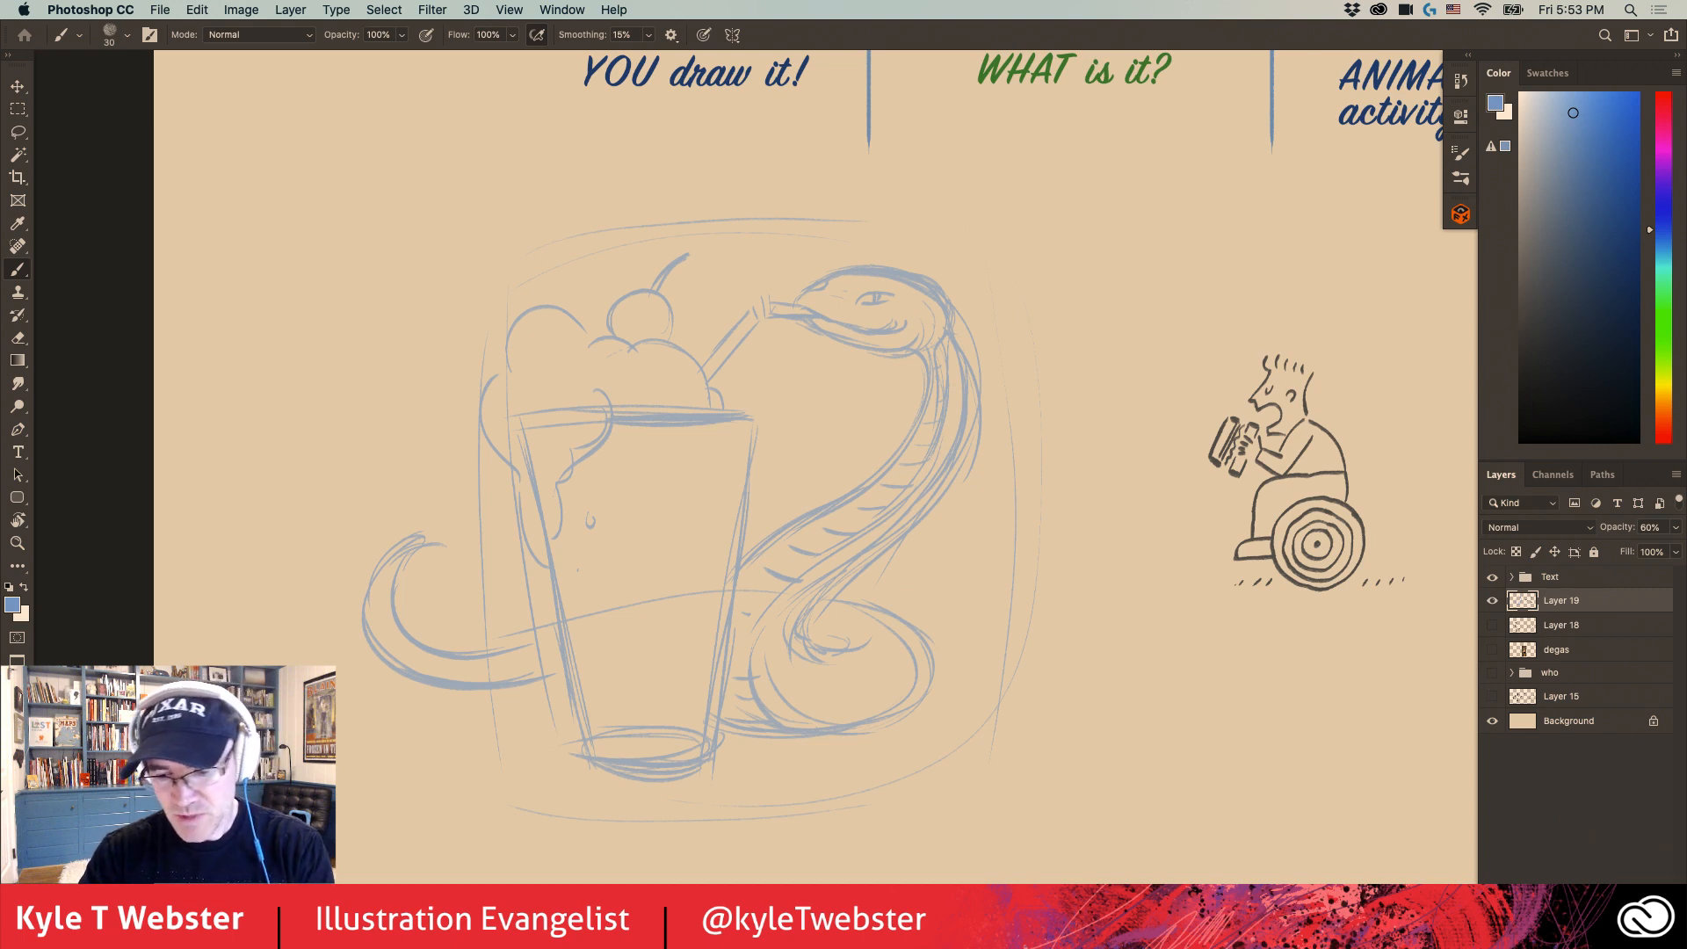
key("super+shift+alt+n")
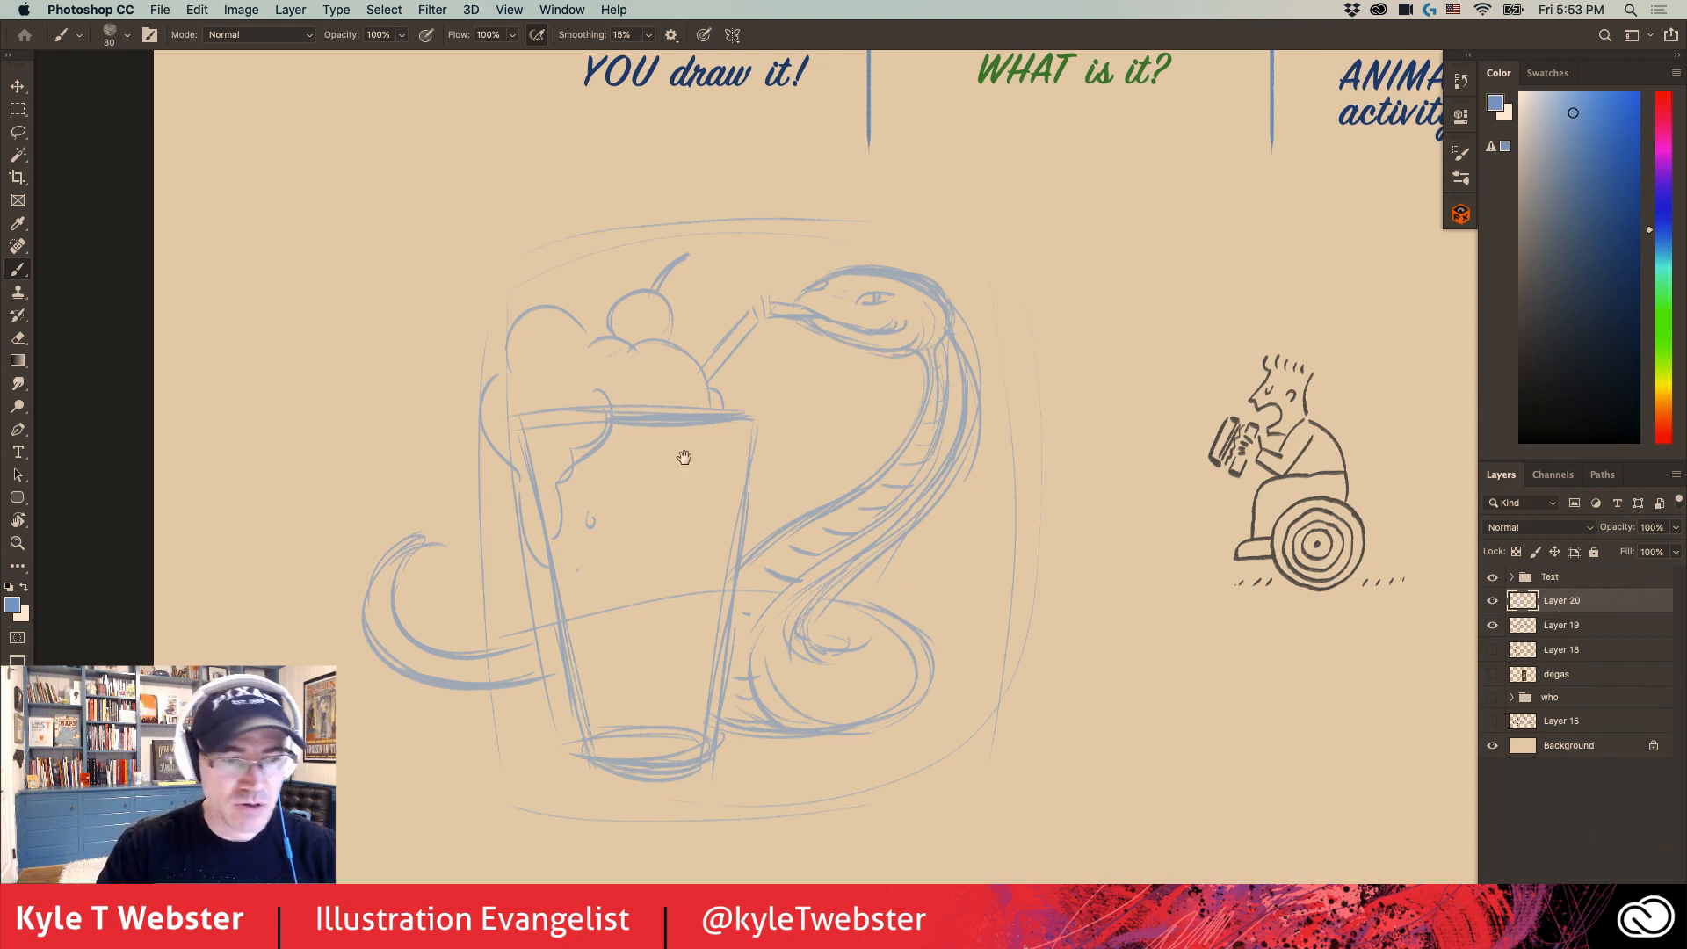
- Choose a dark navy blue and ink the top of the snake's head, its snout and its mouth line
left_click_drag(672, 479, 523, 496)
left_click(659, 492, "super")
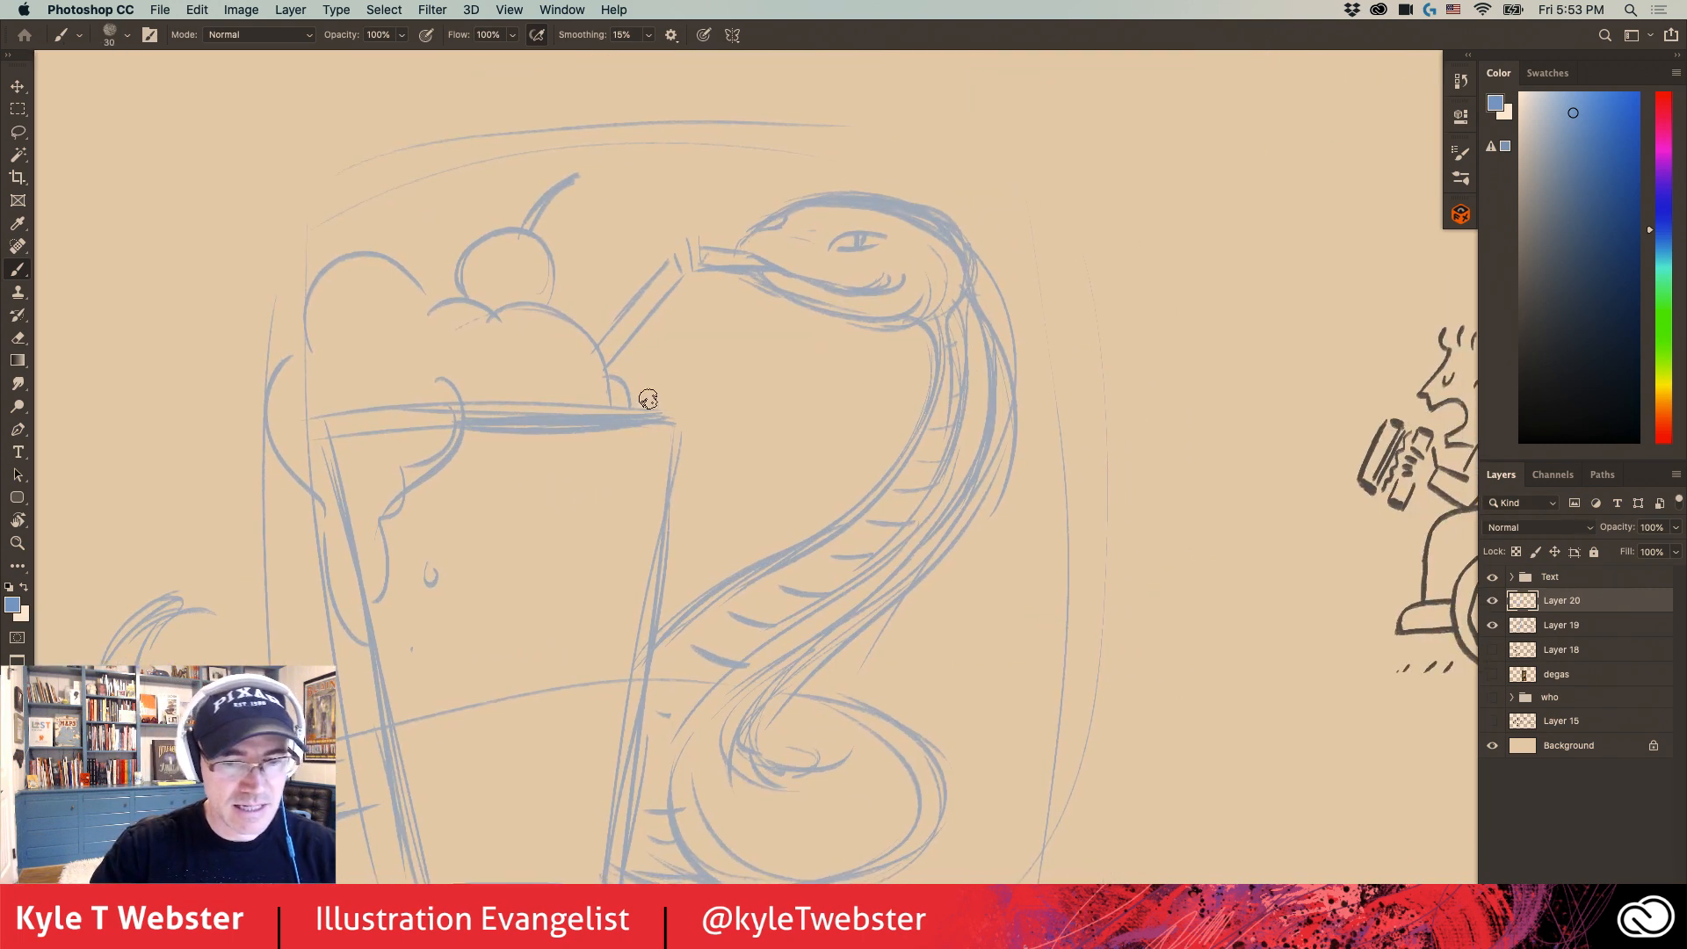
scroll(1054, 455, "up", 8)
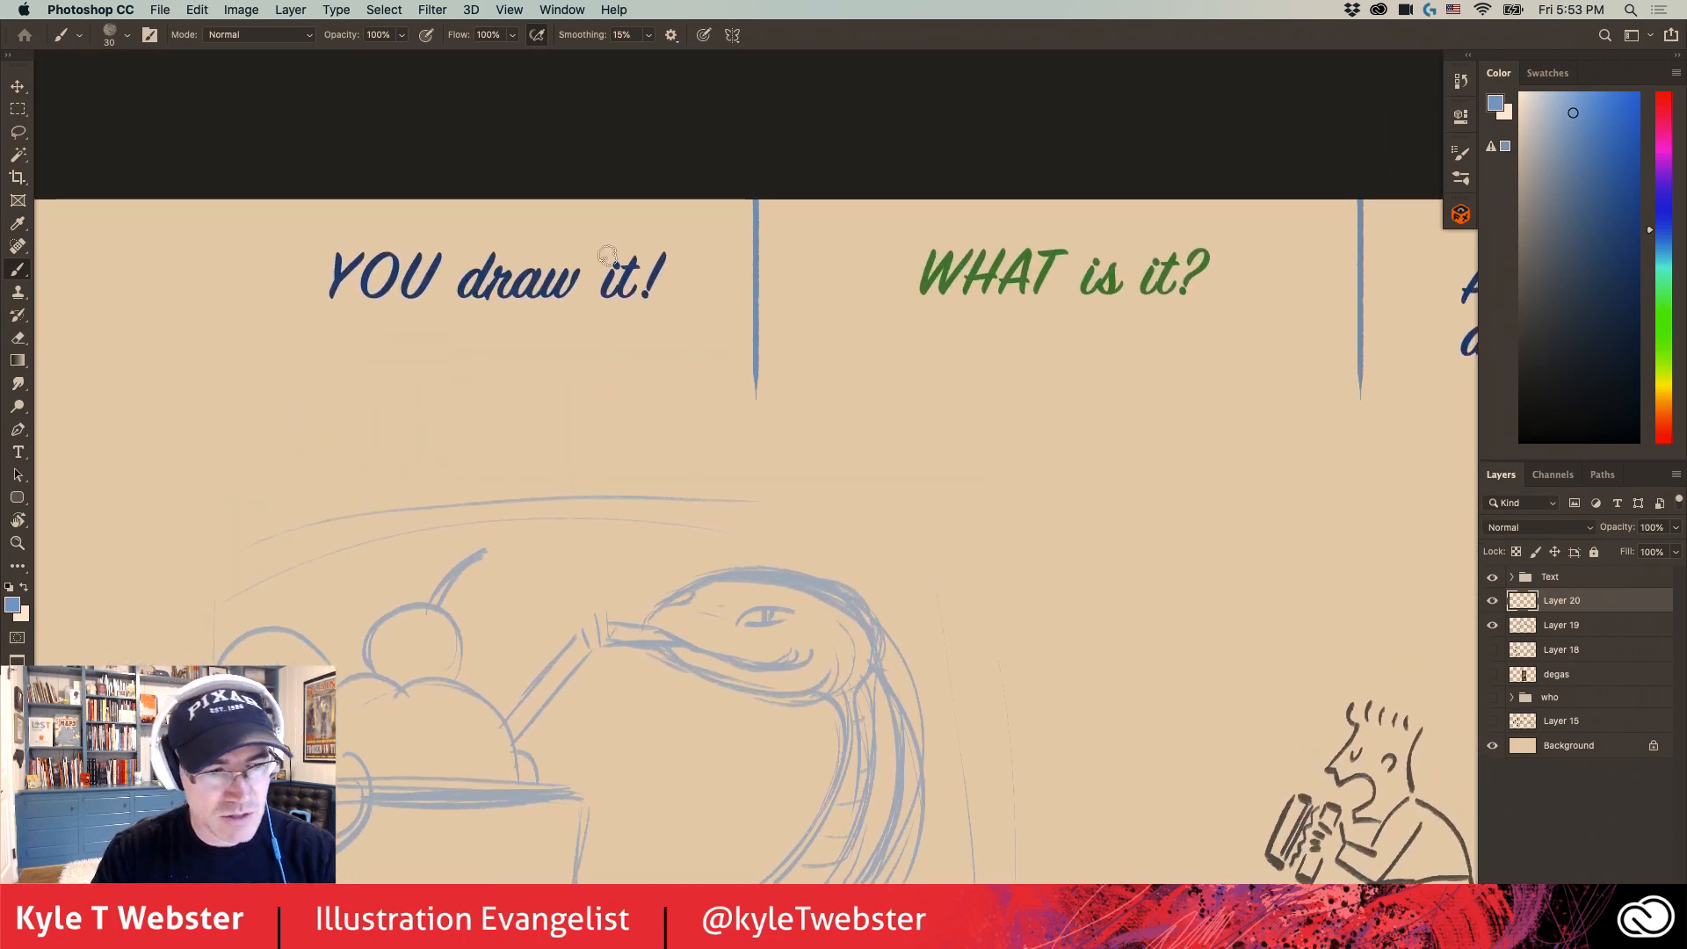
left_click(1618, 303)
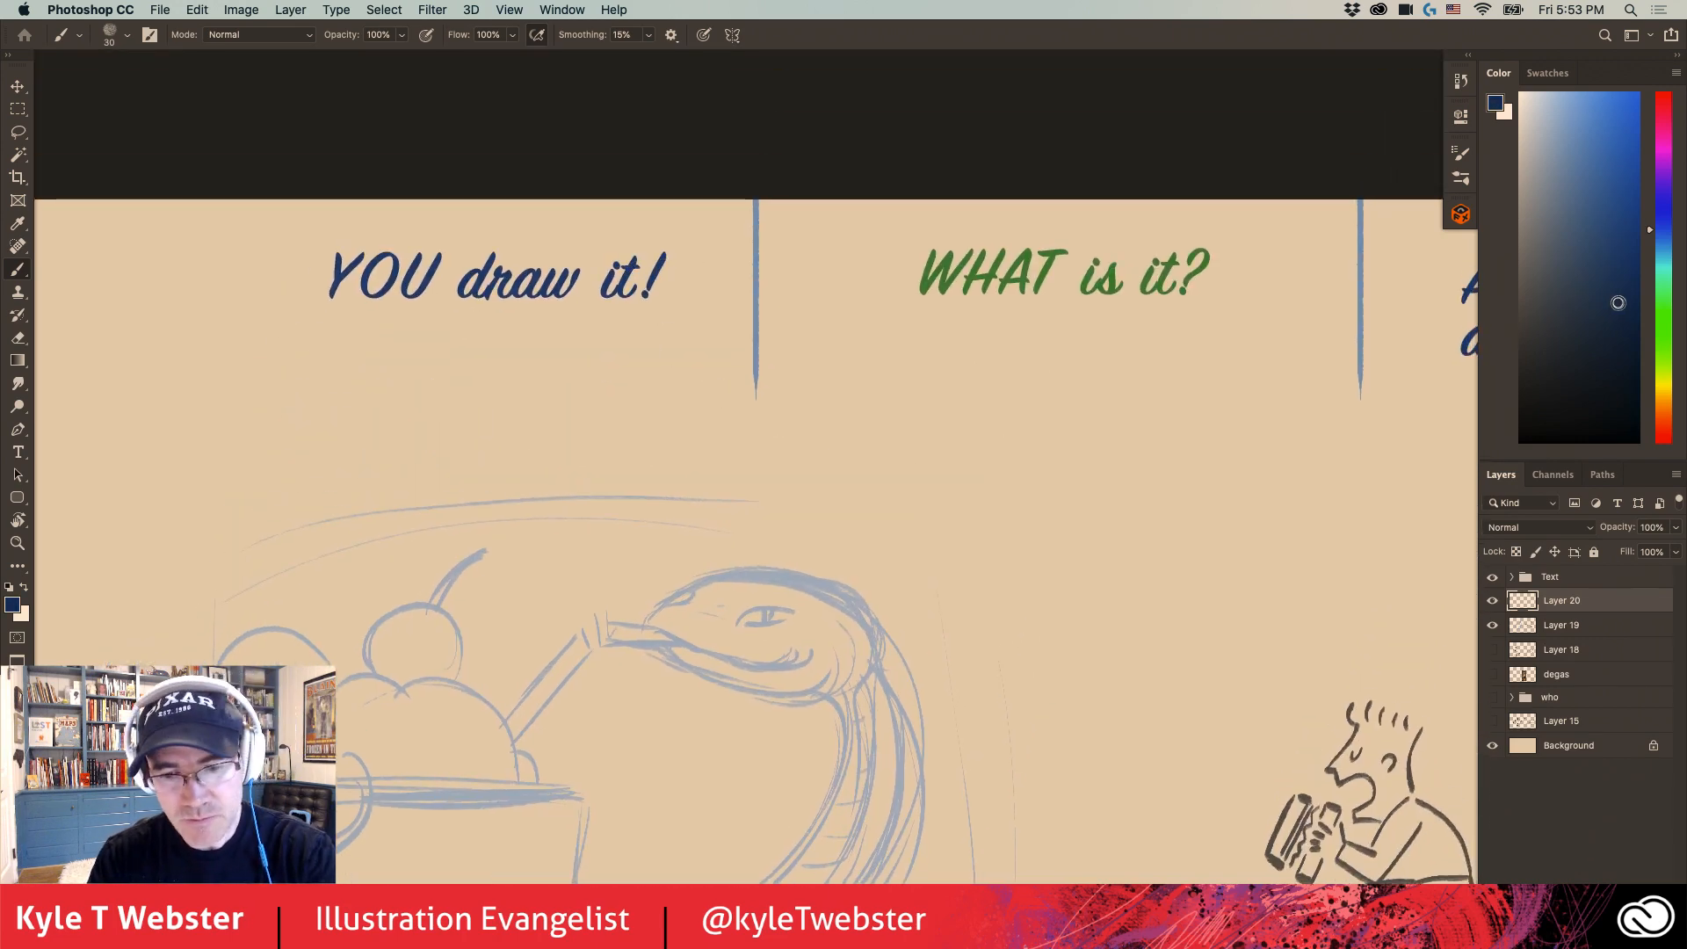
left_click(709, 695, "alt")
left_click_drag(622, 679, 754, 443)
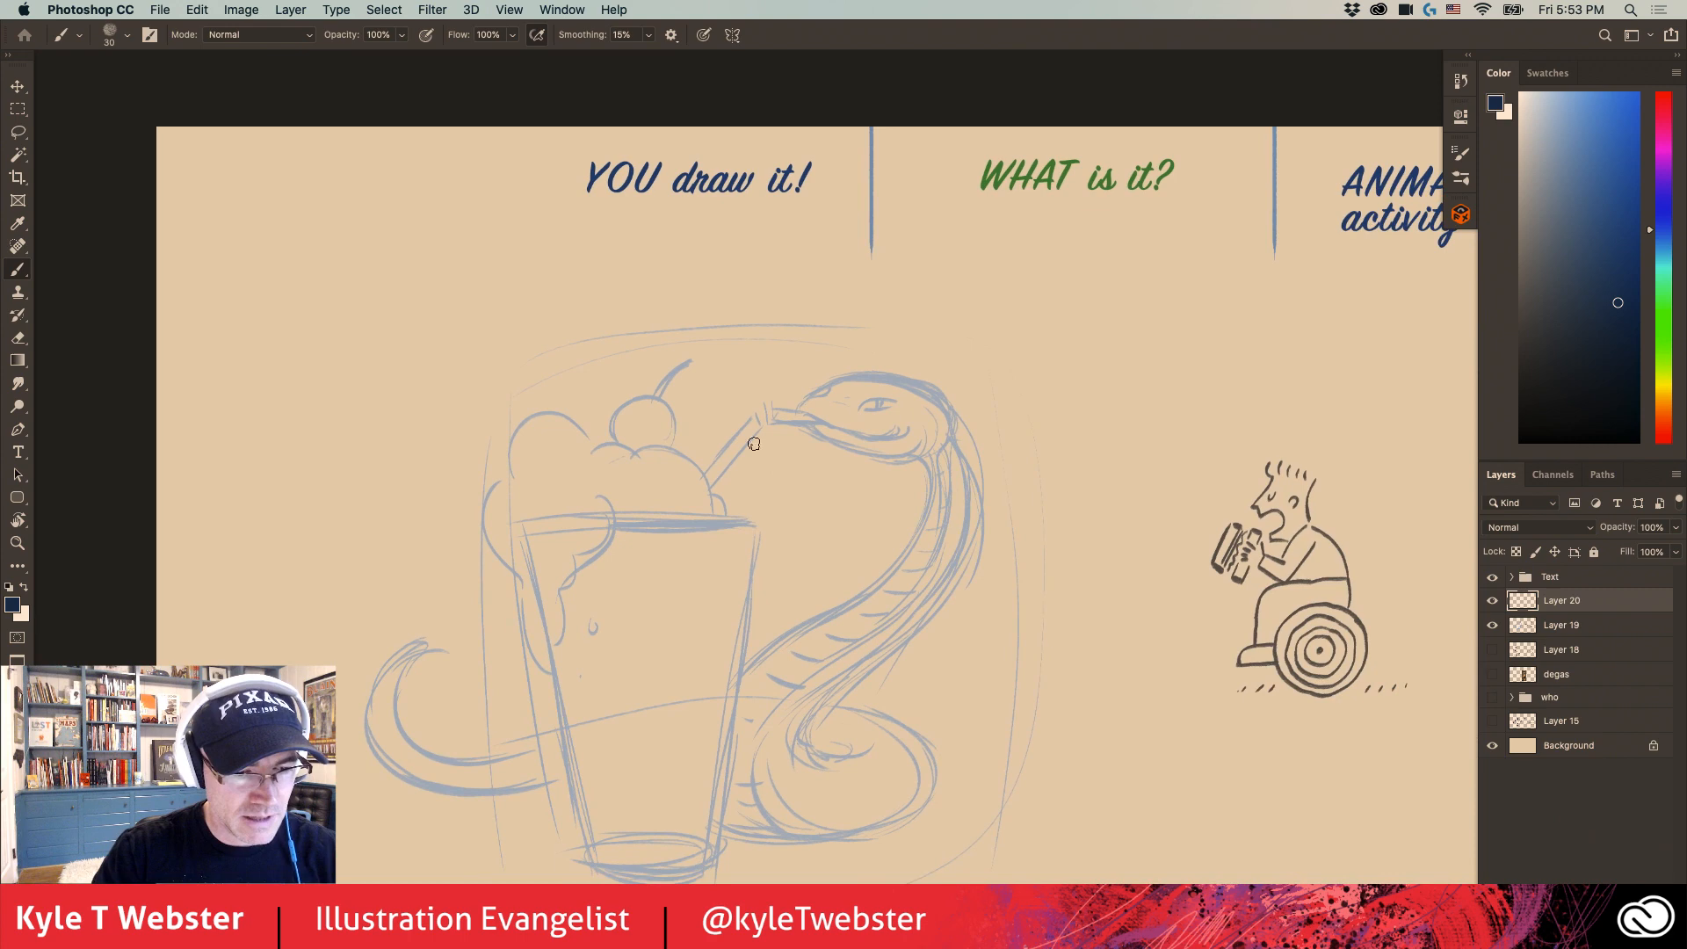
left_click(687, 472)
mouse_move(1074, 365)
left_mouse_down()
mouse_move(874, 356)
mouse_move(1019, 407)
left_mouse_up()
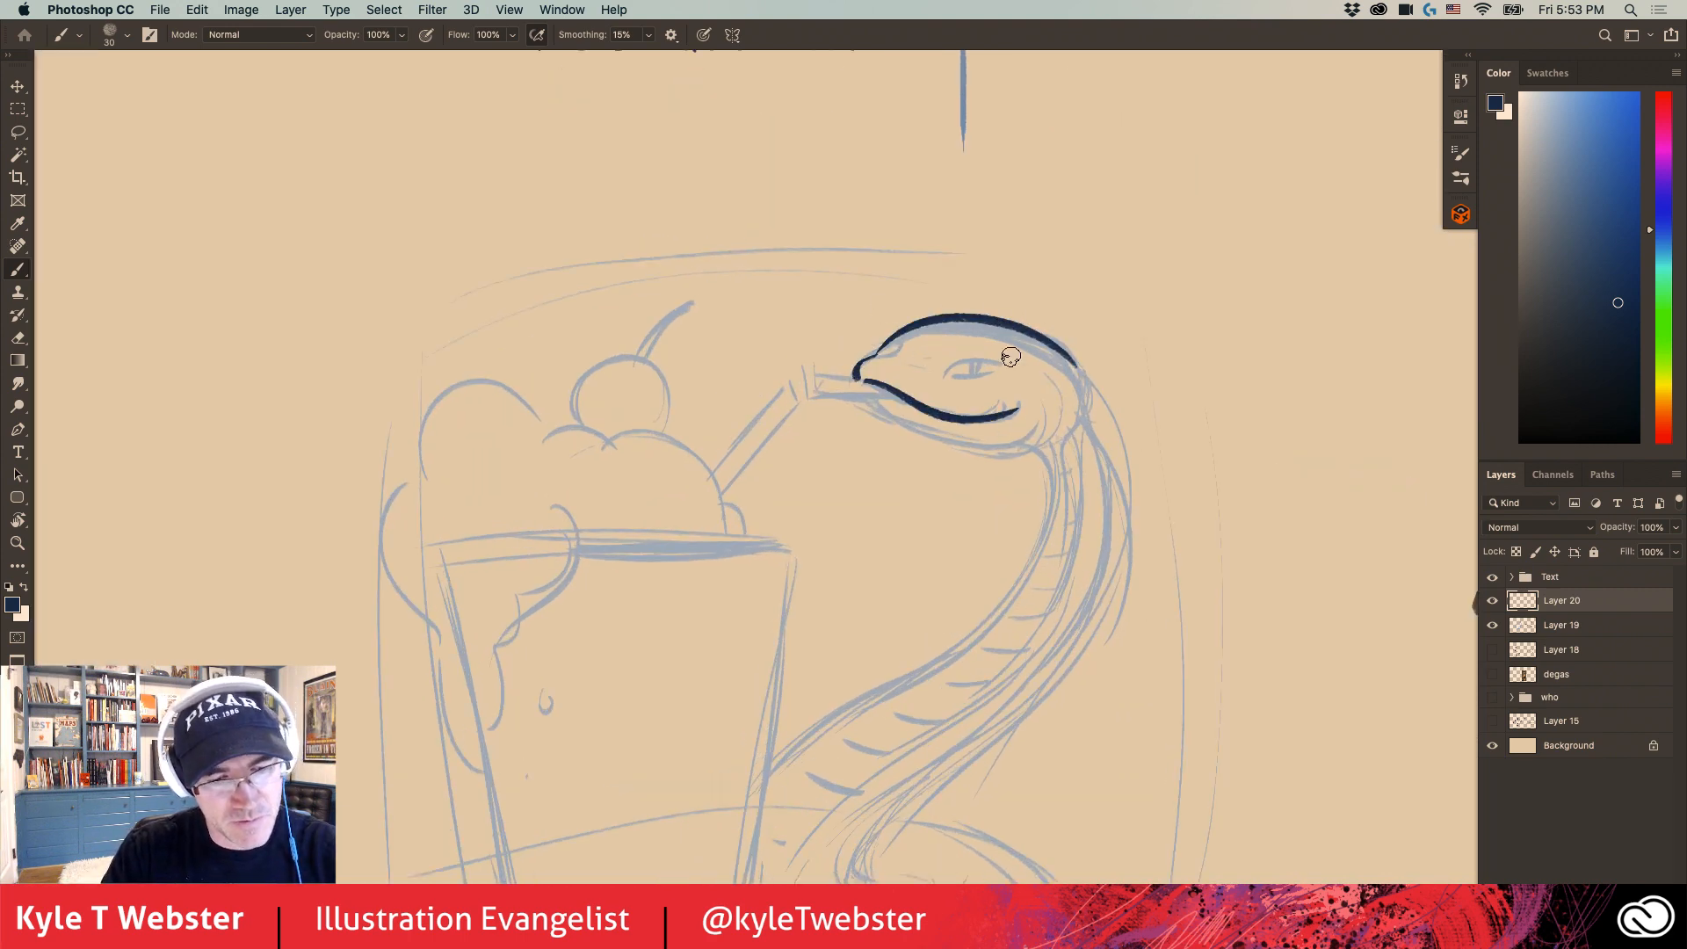
- Ink the bent straw, and then the snake's eye, nostril and lower jaw in dark navy
mouse_move(866, 383)
left_mouse_down()
mouse_move(801, 379)
mouse_move(799, 396)
left_mouse_up()
mouse_move(794, 382)
left_mouse_down()
mouse_move(720, 498)
mouse_move(713, 470)
left_mouse_up()
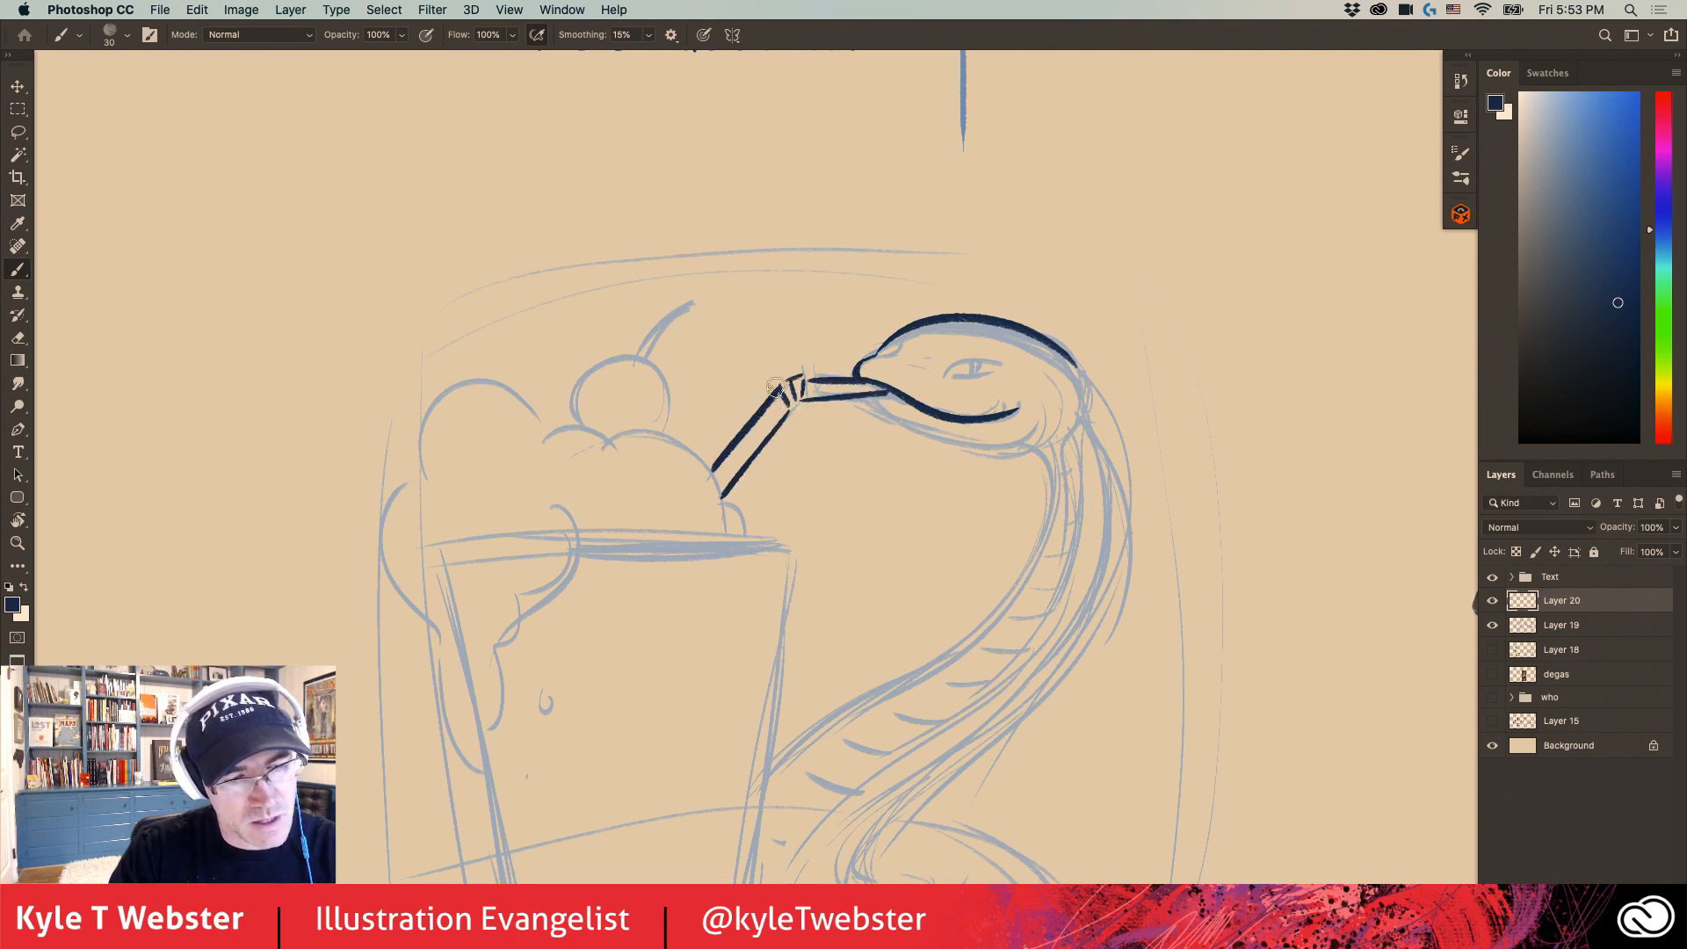
left_click_drag(781, 359, 657, 363)
mouse_move(747, 406)
left_mouse_down()
mouse_move(782, 422)
mouse_move(942, 409)
left_mouse_up()
left_click_drag(823, 383, 884, 373)
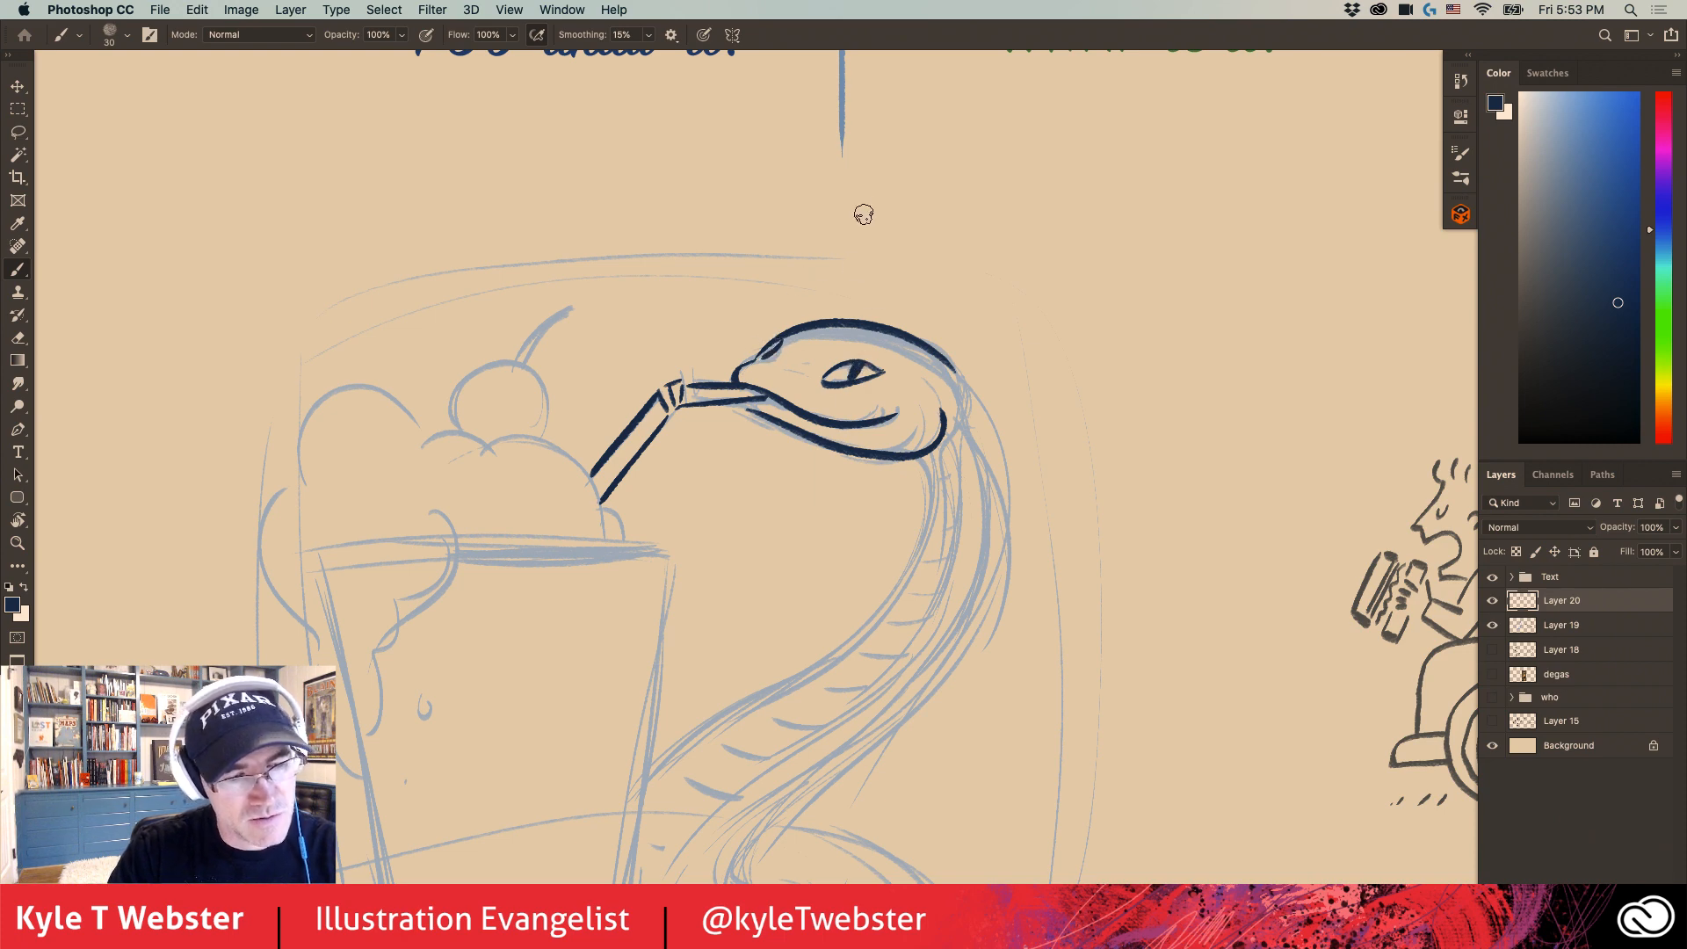
left_click_drag(722, 354, 699, 214)
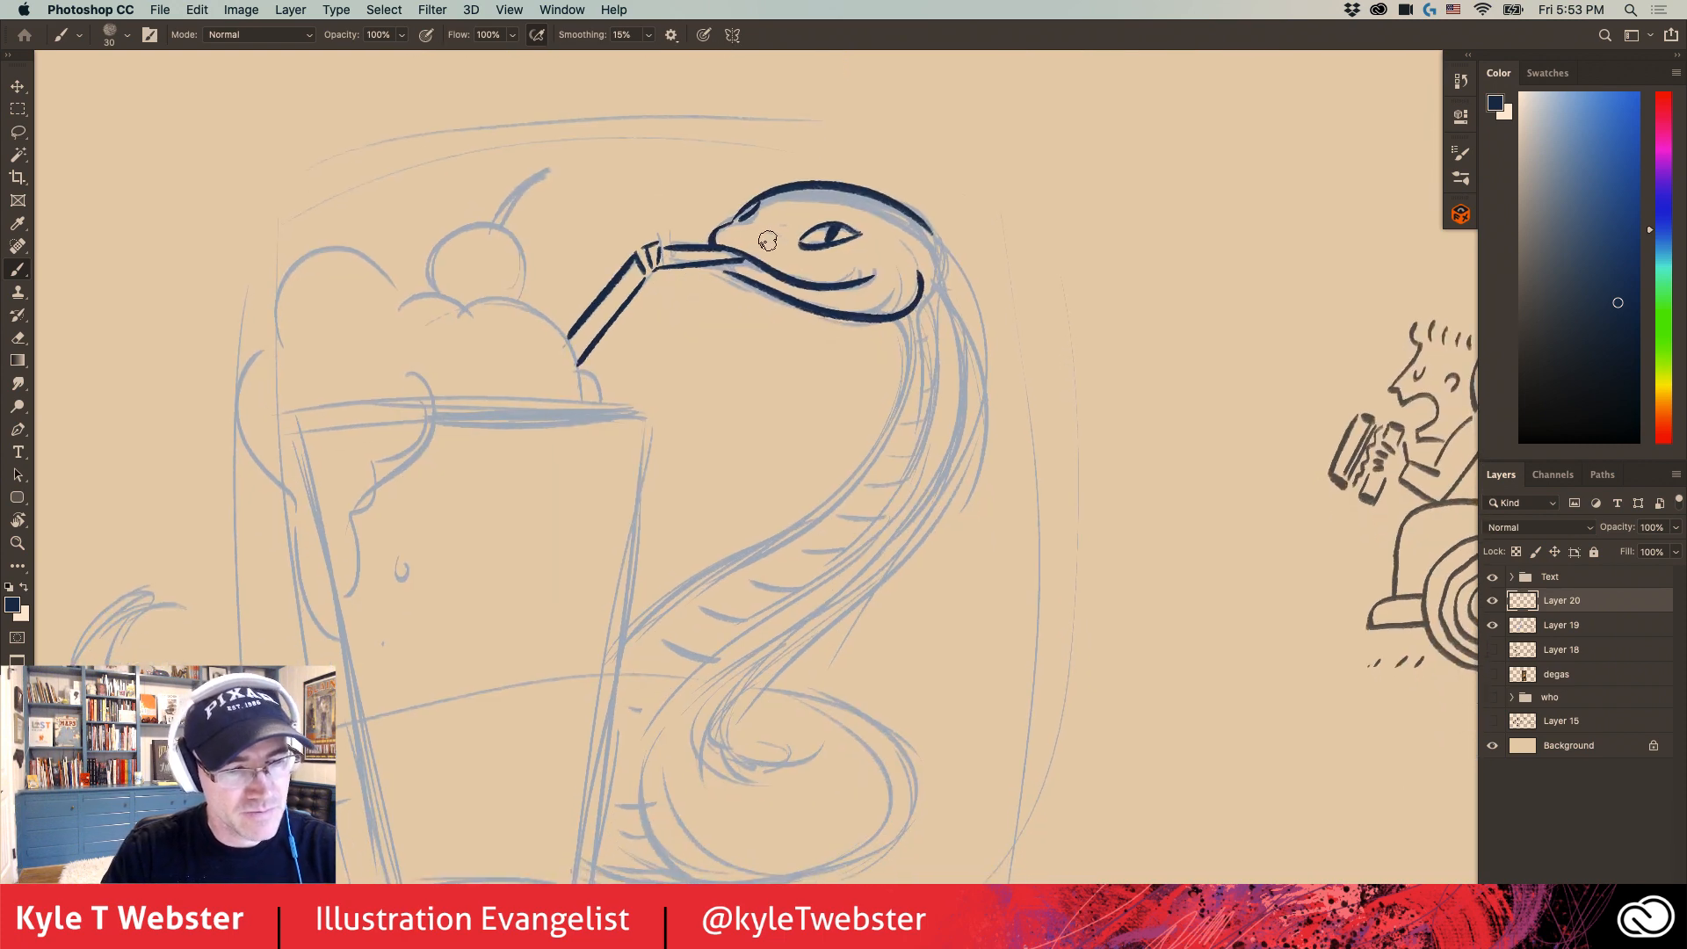
- Ink the outer contours of the snake's neck and body, and continue them around the coil beside the cup
left_click_drag(627, 318, 607, 270)
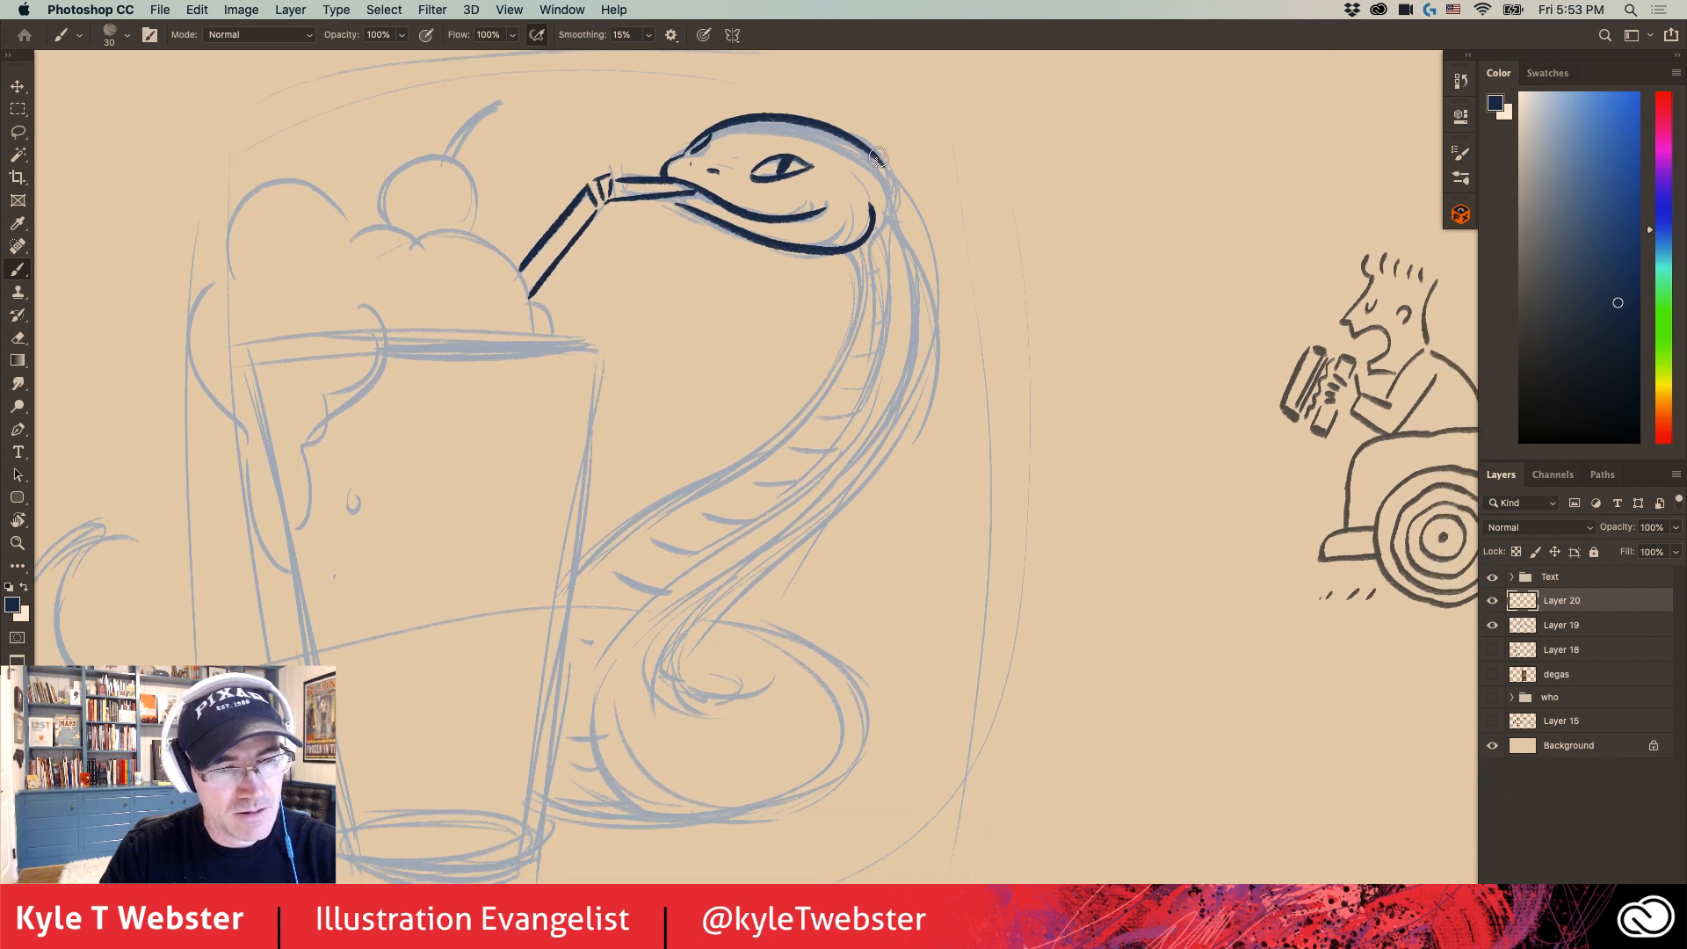
mouse_move(892, 179)
left_mouse_down()
mouse_move(891, 453)
mouse_move(733, 694)
left_mouse_up()
mouse_move(851, 251)
left_mouse_down()
mouse_move(858, 291)
mouse_move(757, 450)
mouse_move(576, 567)
left_mouse_up()
scroll(598, 572, "down", 2)
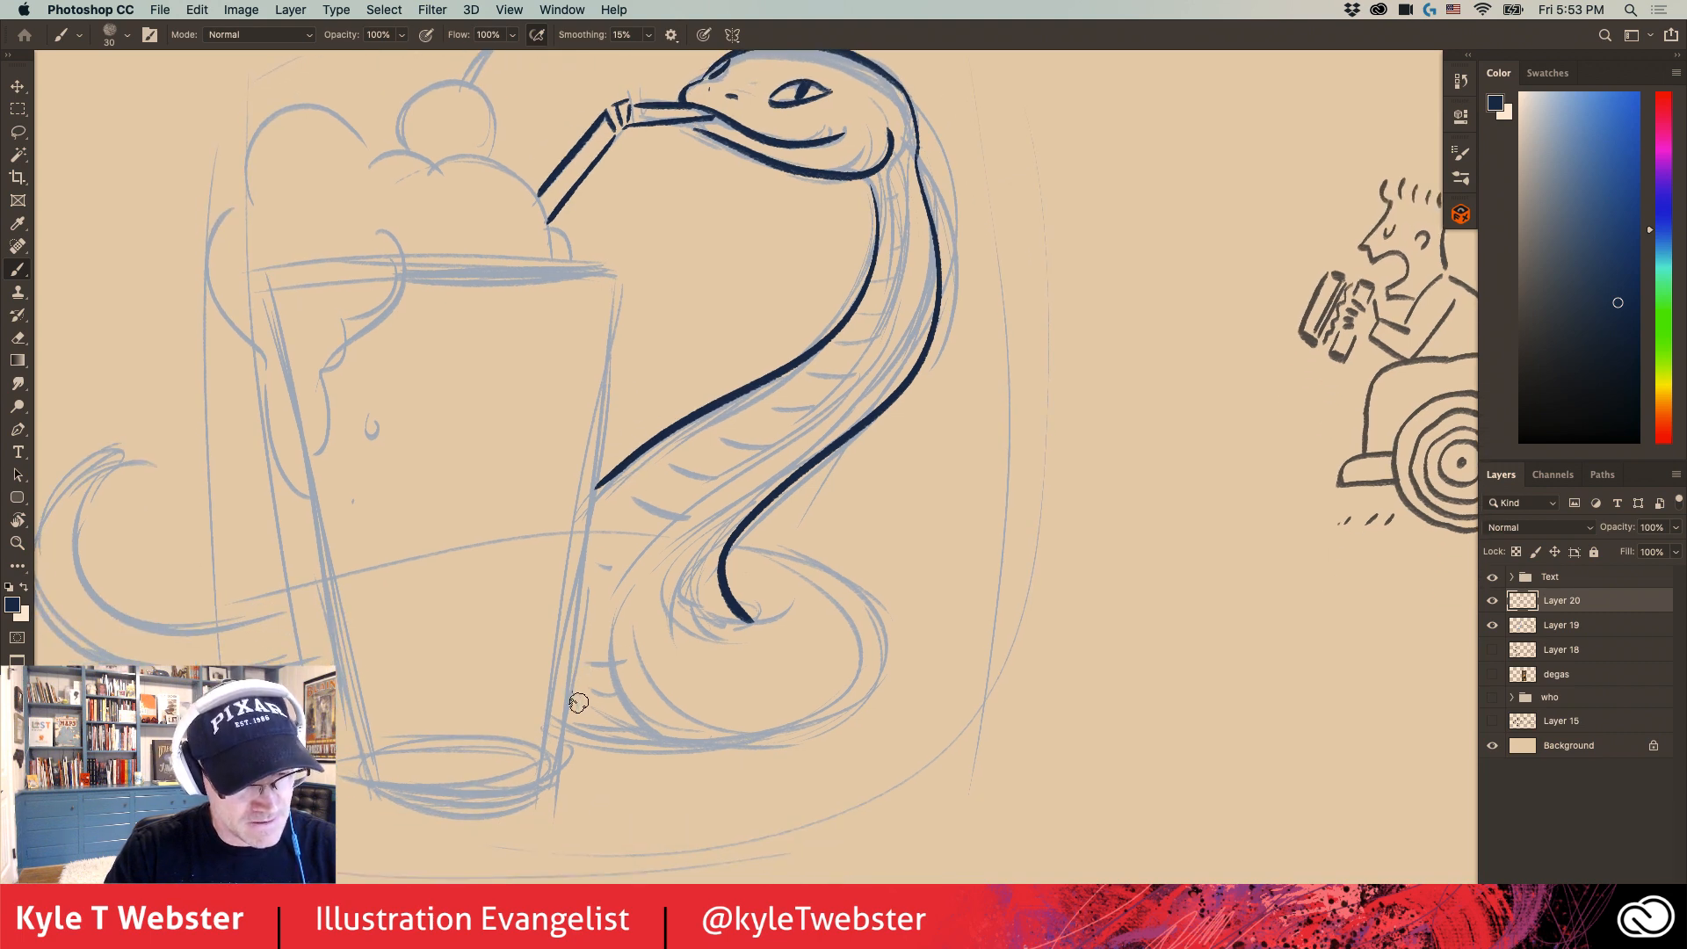
left_click_drag(579, 703, 763, 548)
scroll(576, 575, "left", 4)
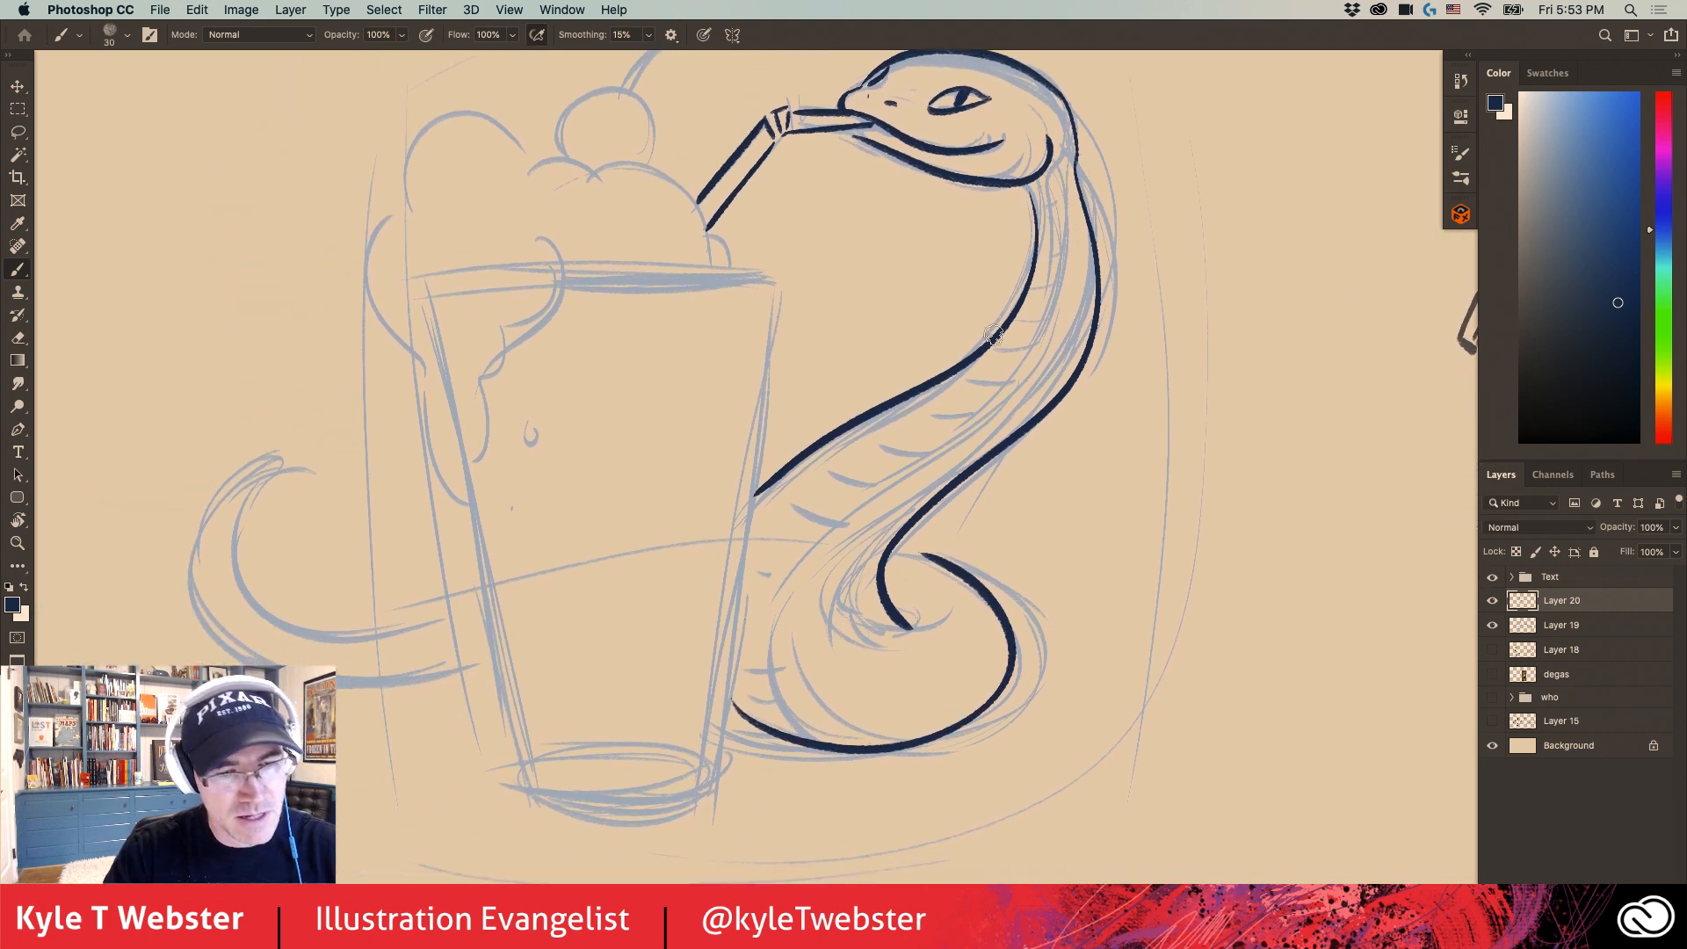
- Ink the belly line from the snake's jaw down into the coil, and add short segment bands along the belly
mouse_move(1057, 172)
left_mouse_down()
mouse_move(1044, 309)
mouse_move(817, 538)
mouse_move(812, 731)
left_mouse_up()
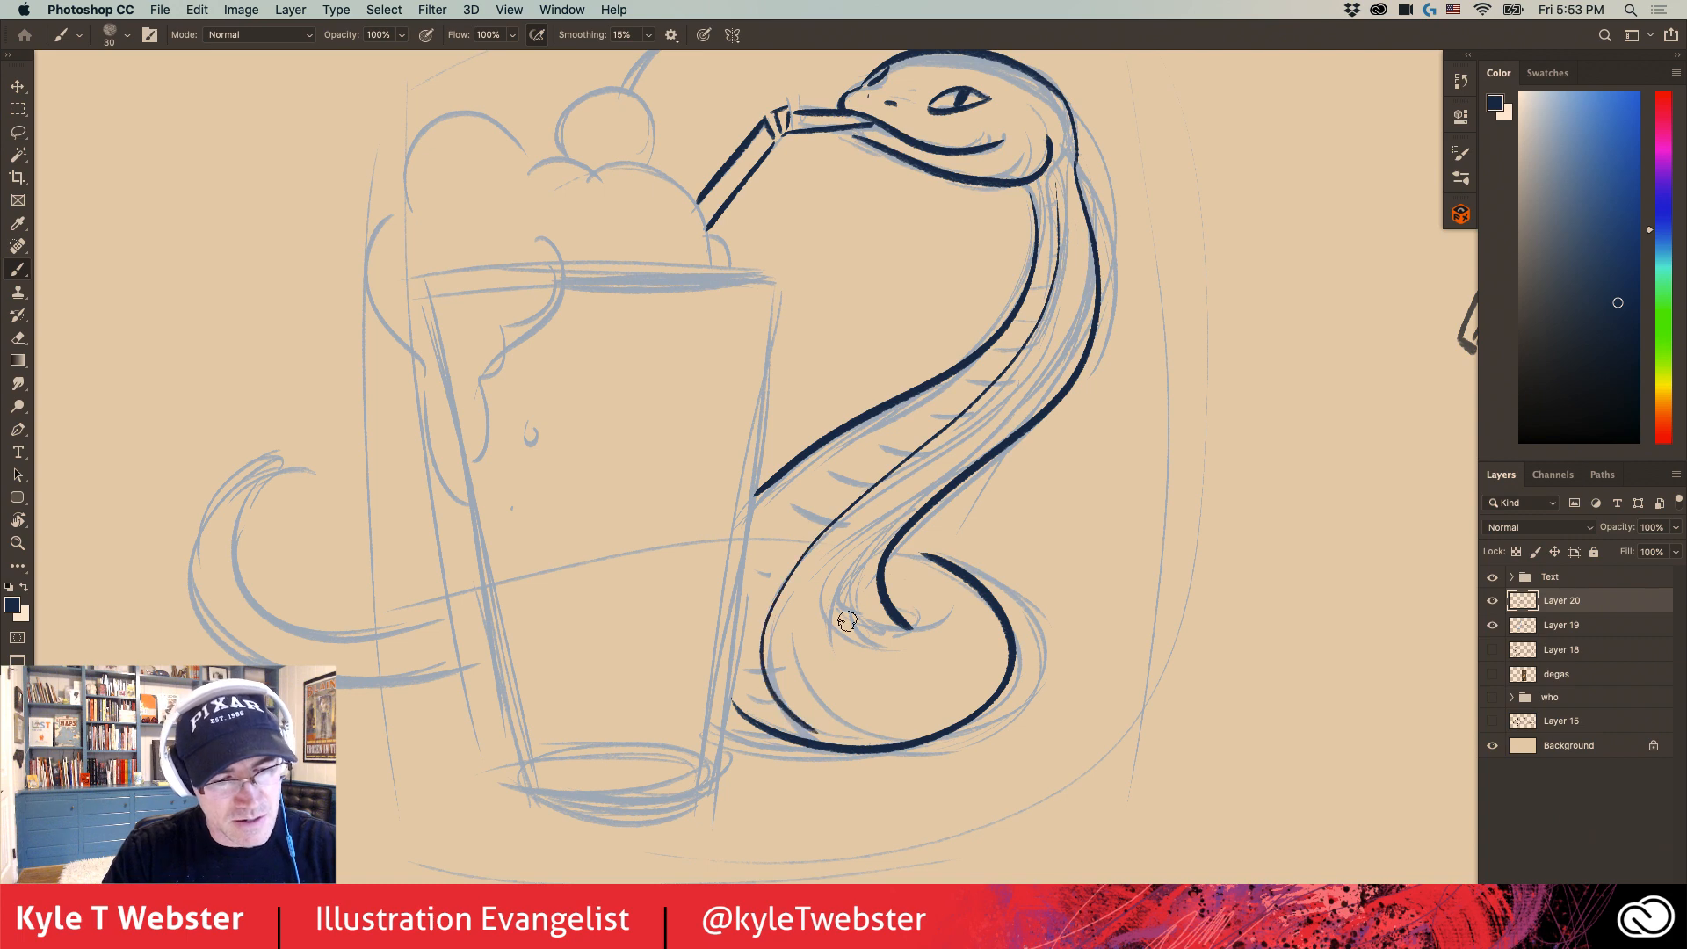
left_click_drag(1042, 217, 1055, 216)
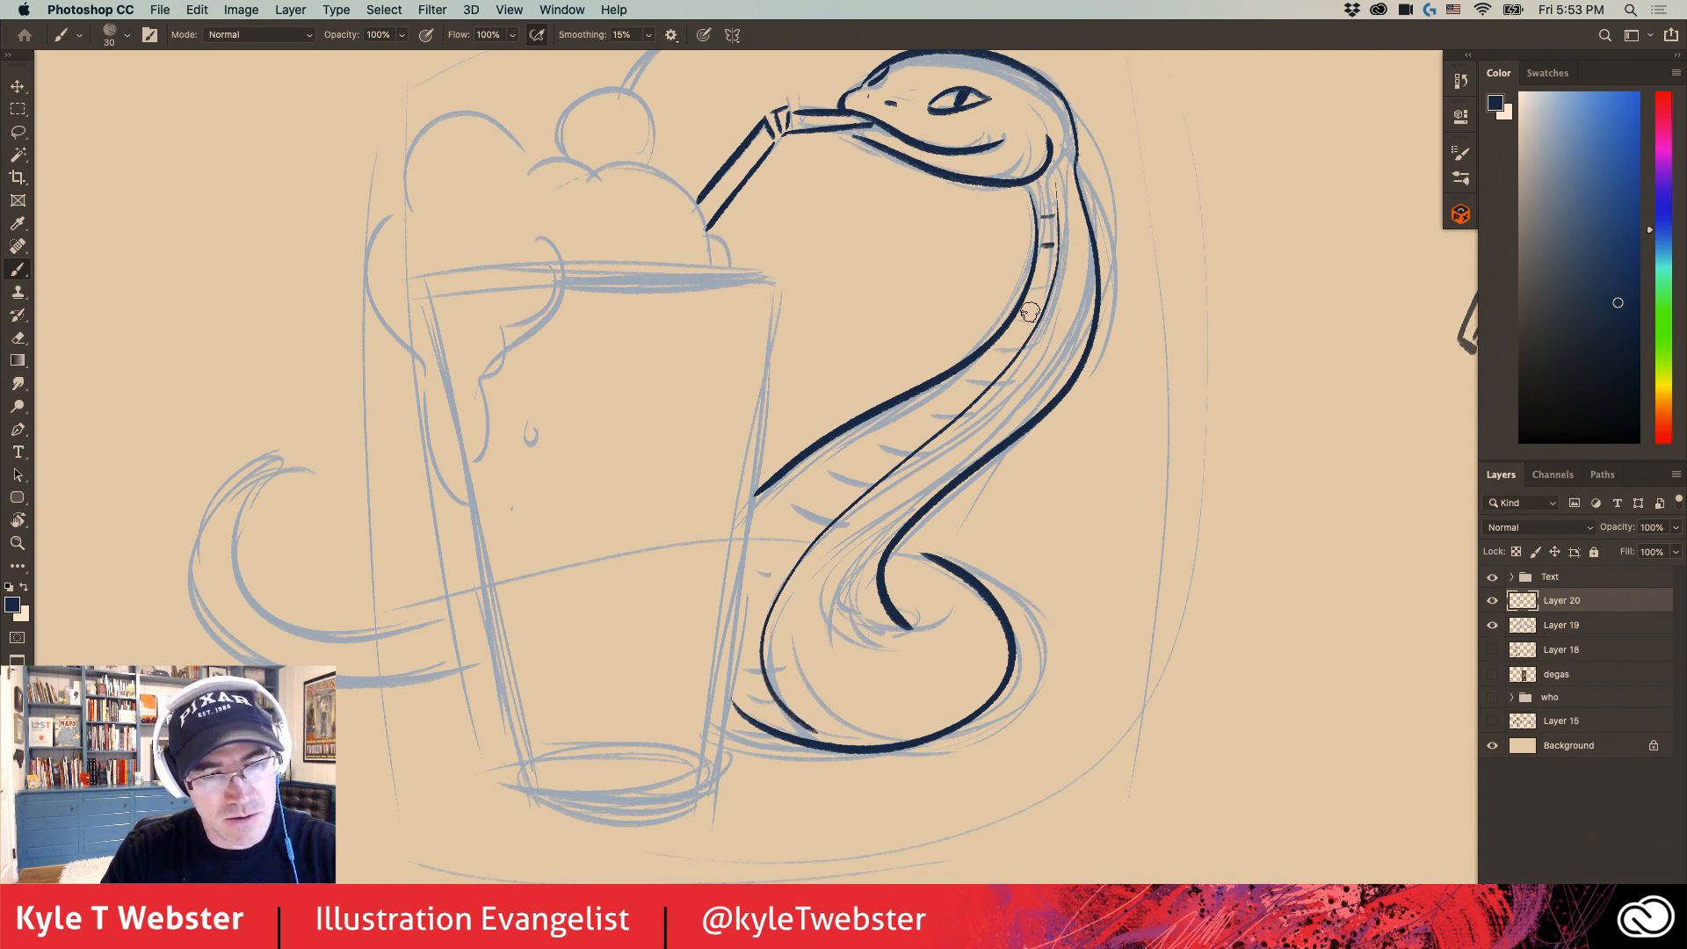
left_click_drag(1037, 307, 1019, 313)
left_click_drag(1024, 341, 962, 376)
mouse_move(938, 406)
left_mouse_down()
mouse_move(914, 397)
mouse_move(851, 428)
mouse_move(766, 507)
mouse_move(761, 557)
mouse_move(856, 591)
left_mouse_up()
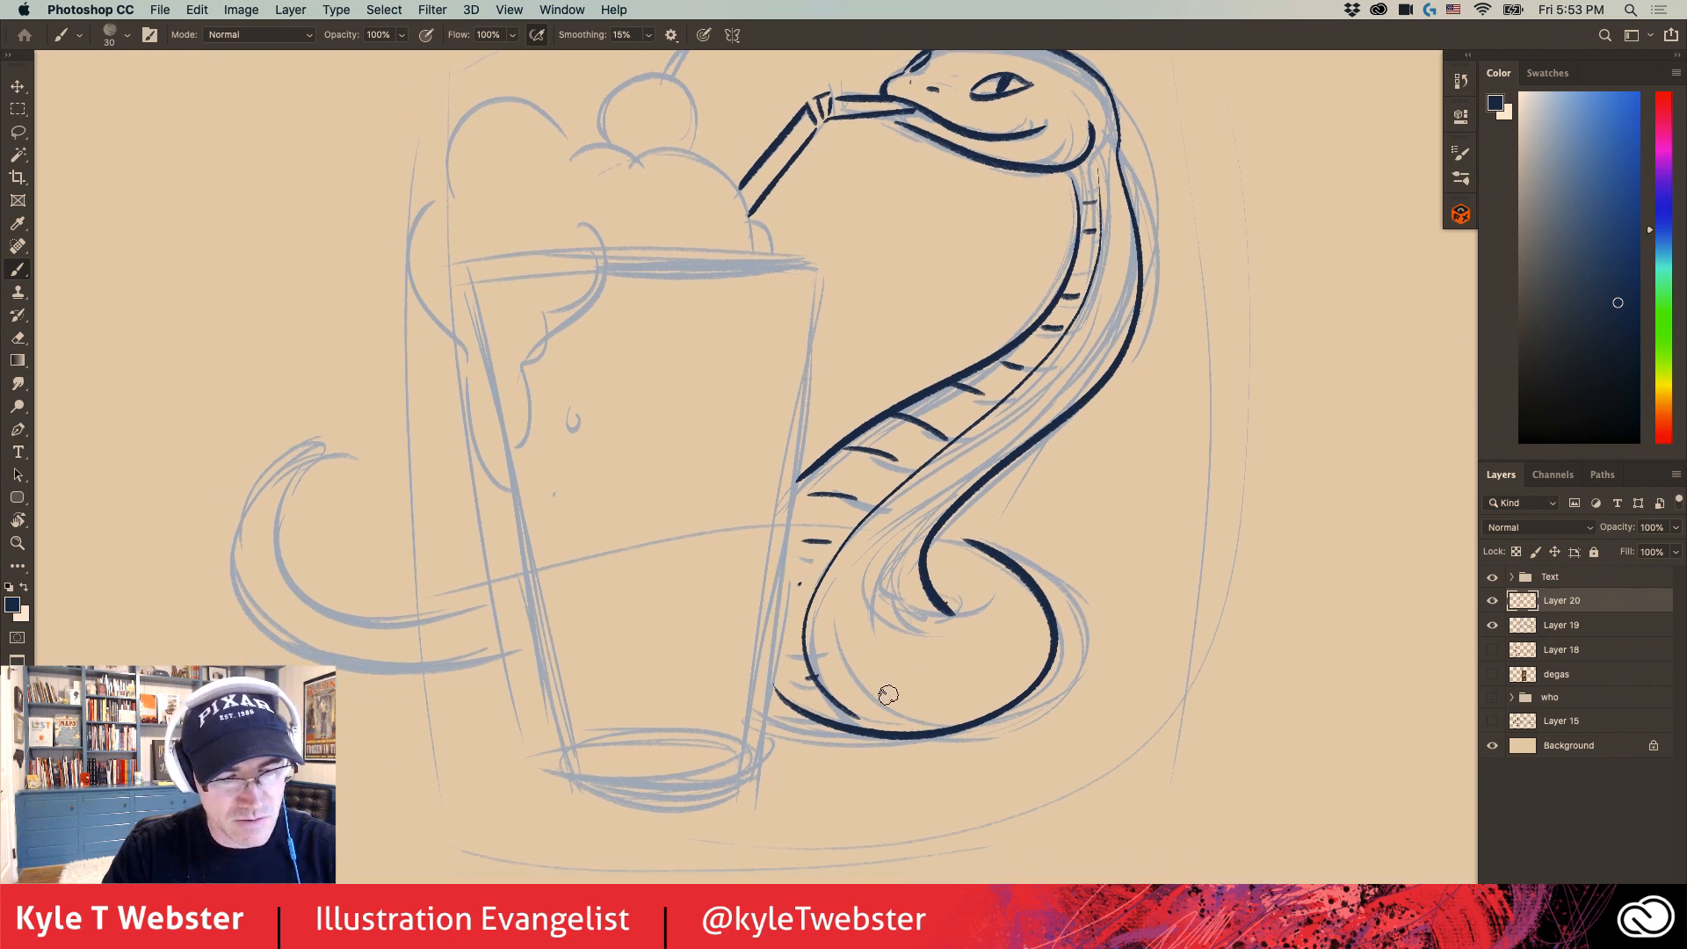
- Add small curved scale marks and dots on the snake's coil and along the side of its neck
mouse_move(889, 696)
left_mouse_down()
mouse_move(937, 653)
mouse_move(996, 661)
left_mouse_up()
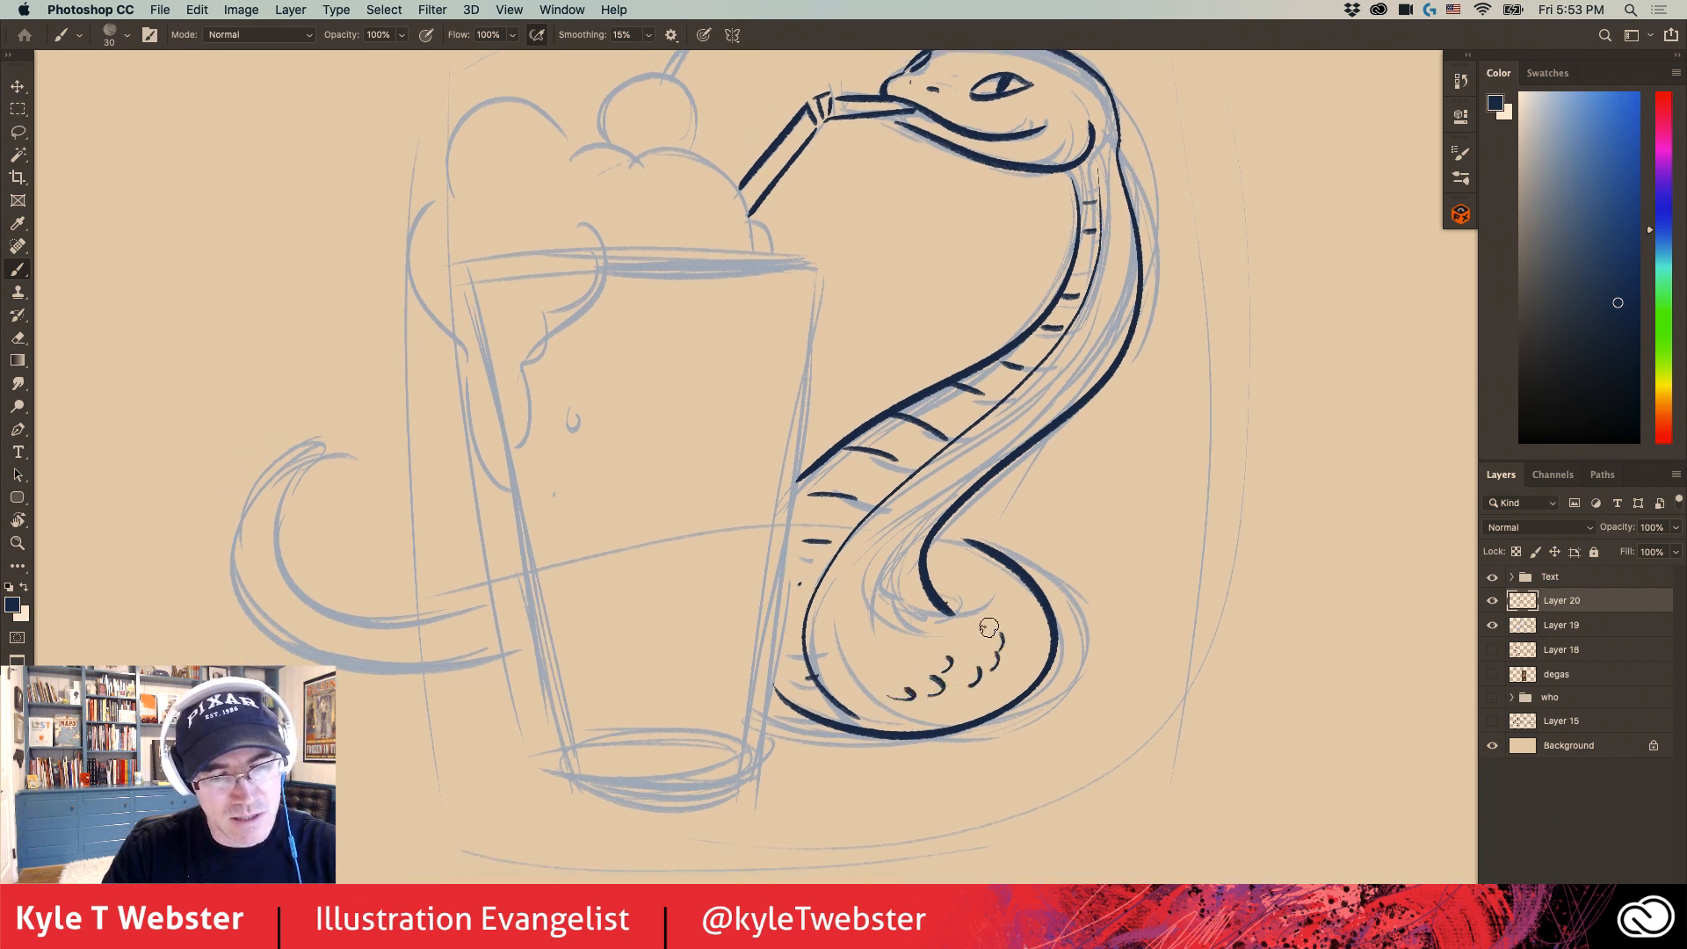
left_click(1008, 613)
left_click(977, 644)
left_click(1022, 640)
left_click(998, 598)
left_click(898, 641)
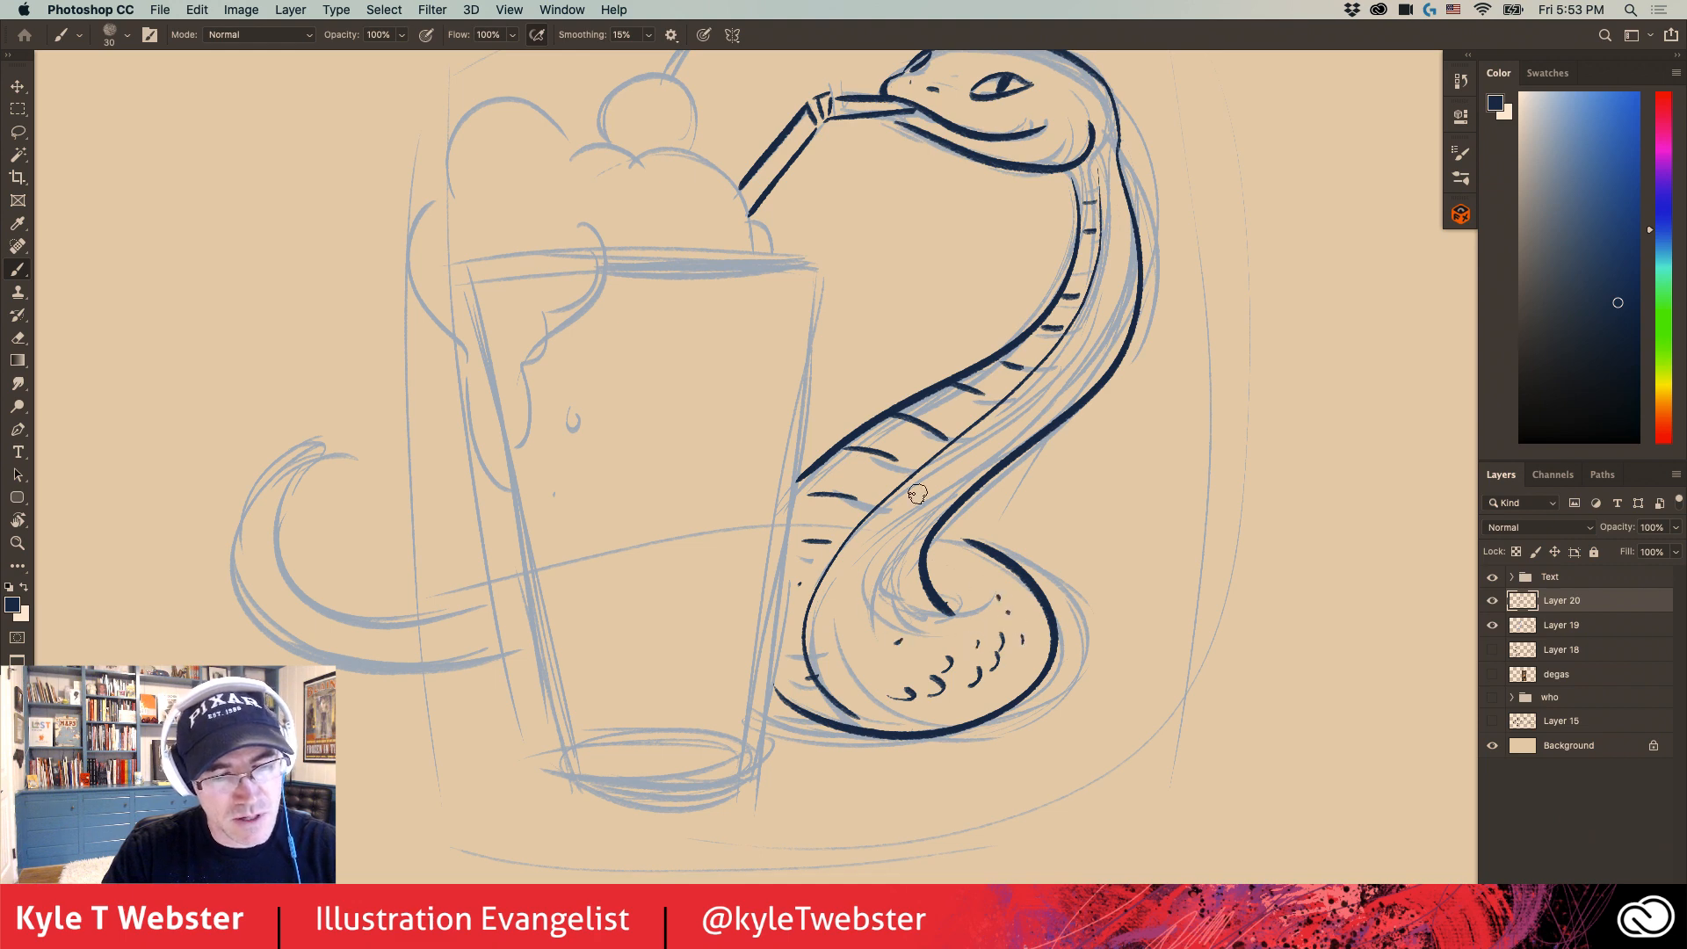
mouse_move(1049, 398)
left_mouse_down()
mouse_move(1041, 410)
mouse_move(1089, 348)
left_mouse_up()
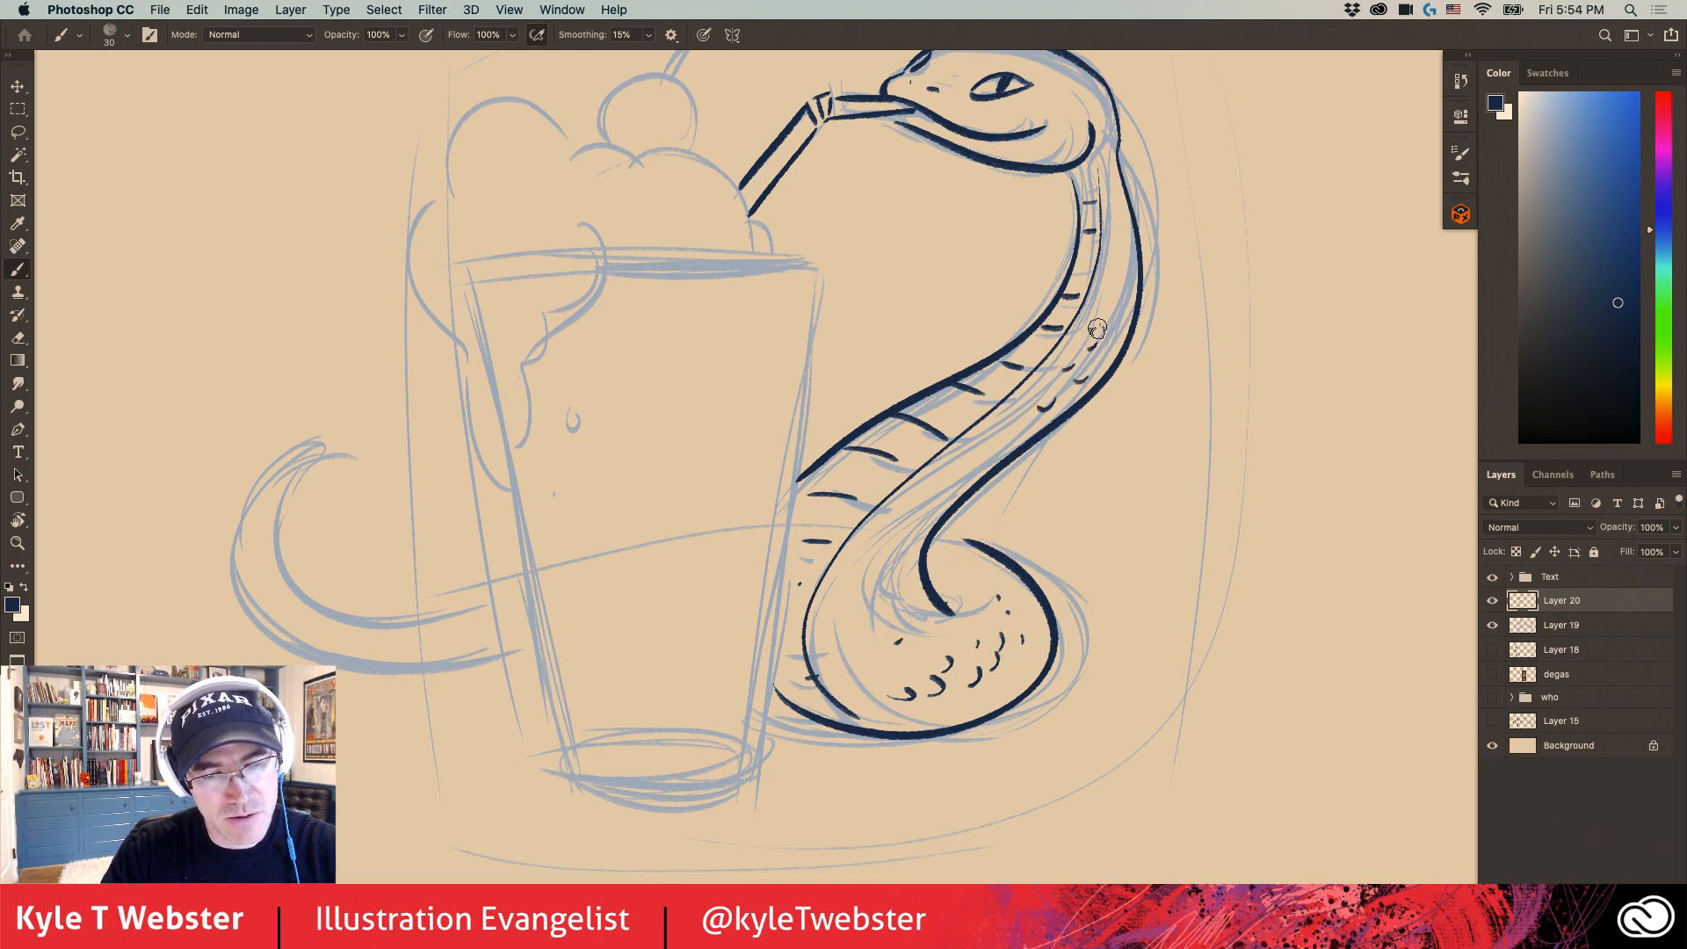
- Ink the milkshake glass's right edge, curved base and front rim in dark navy
left_click_drag(780, 399, 774, 550)
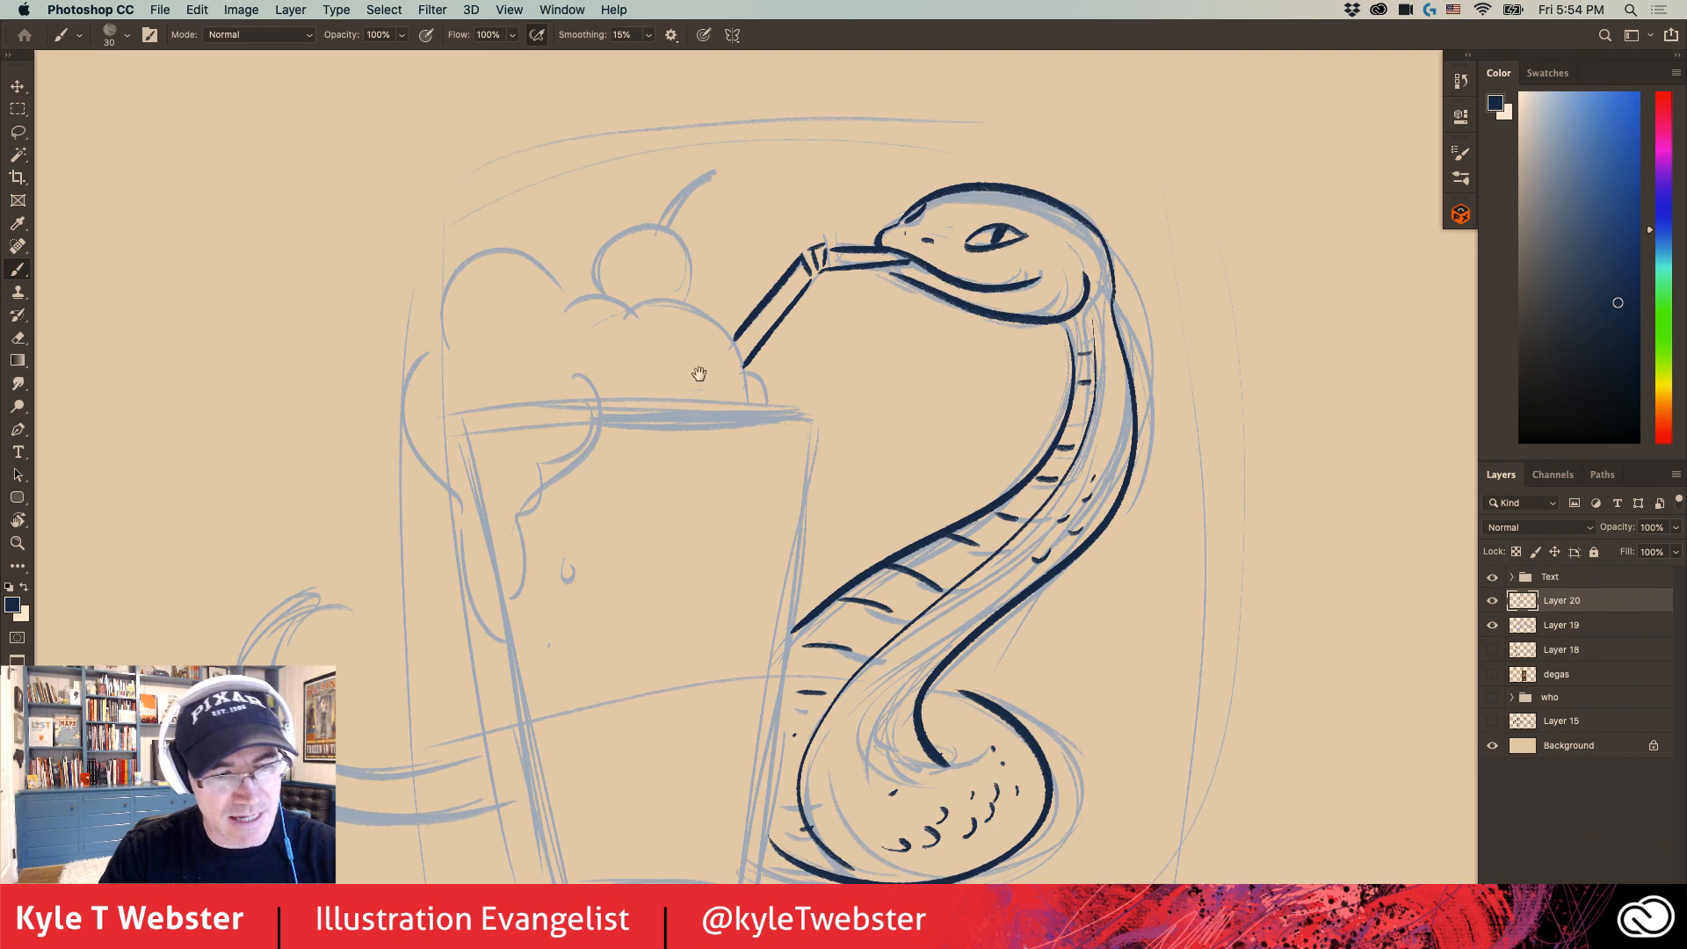
left_click_drag(699, 374, 849, 201)
left_click(798, 506, "alt")
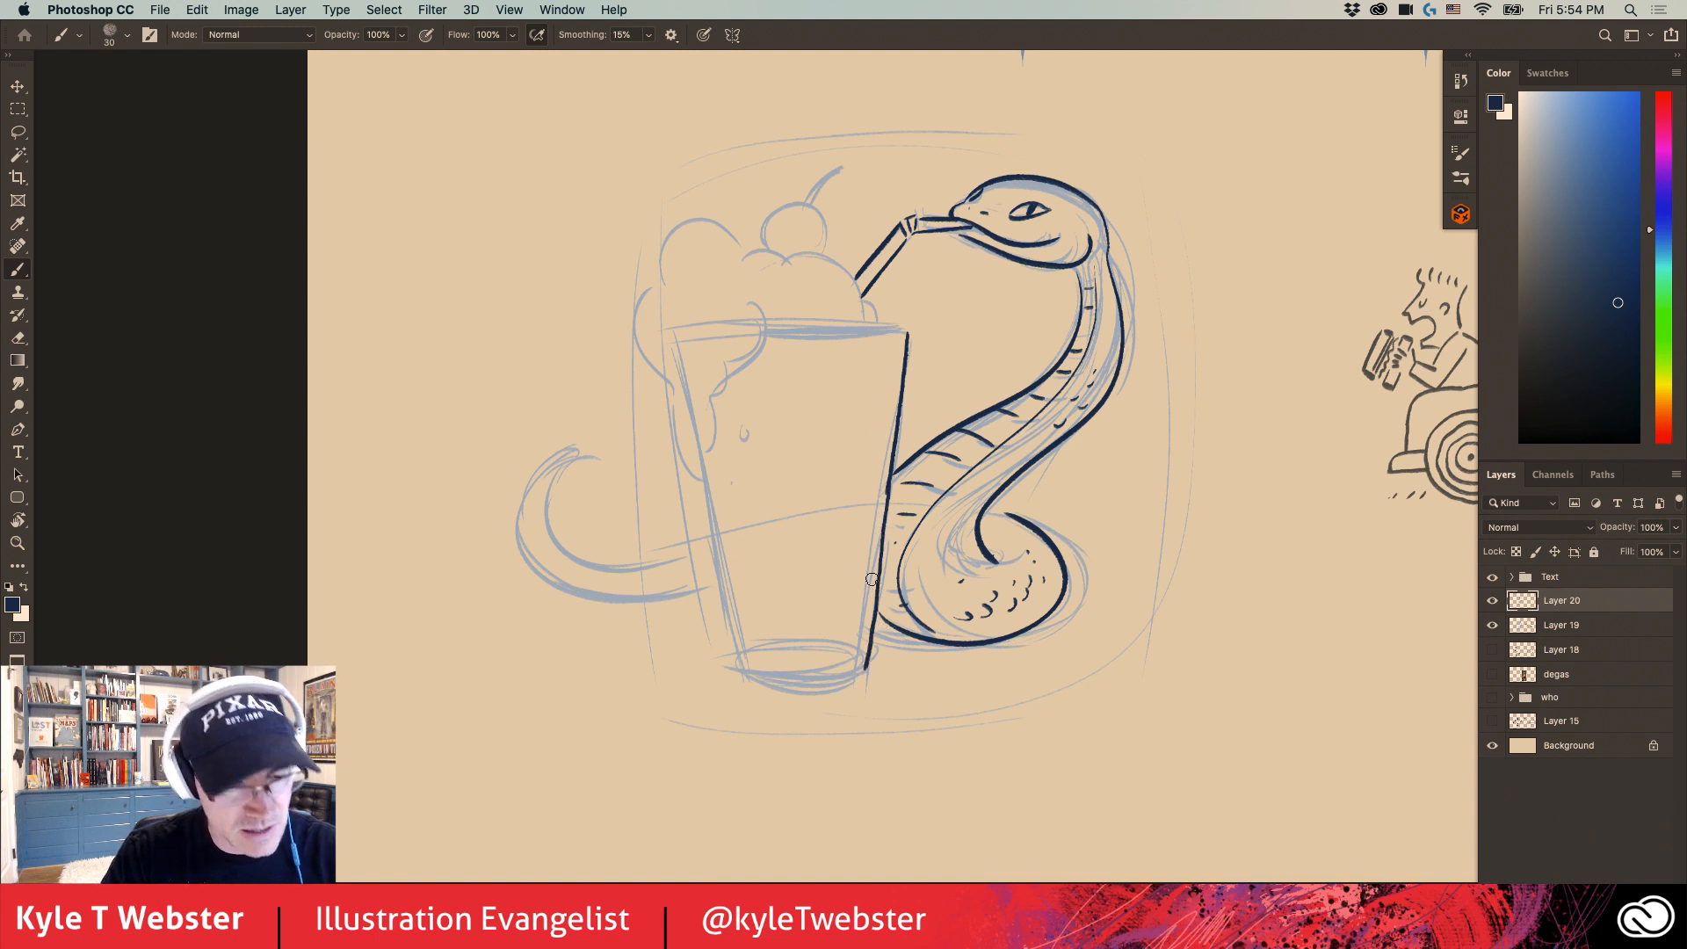
left_click_drag(859, 669, 744, 673)
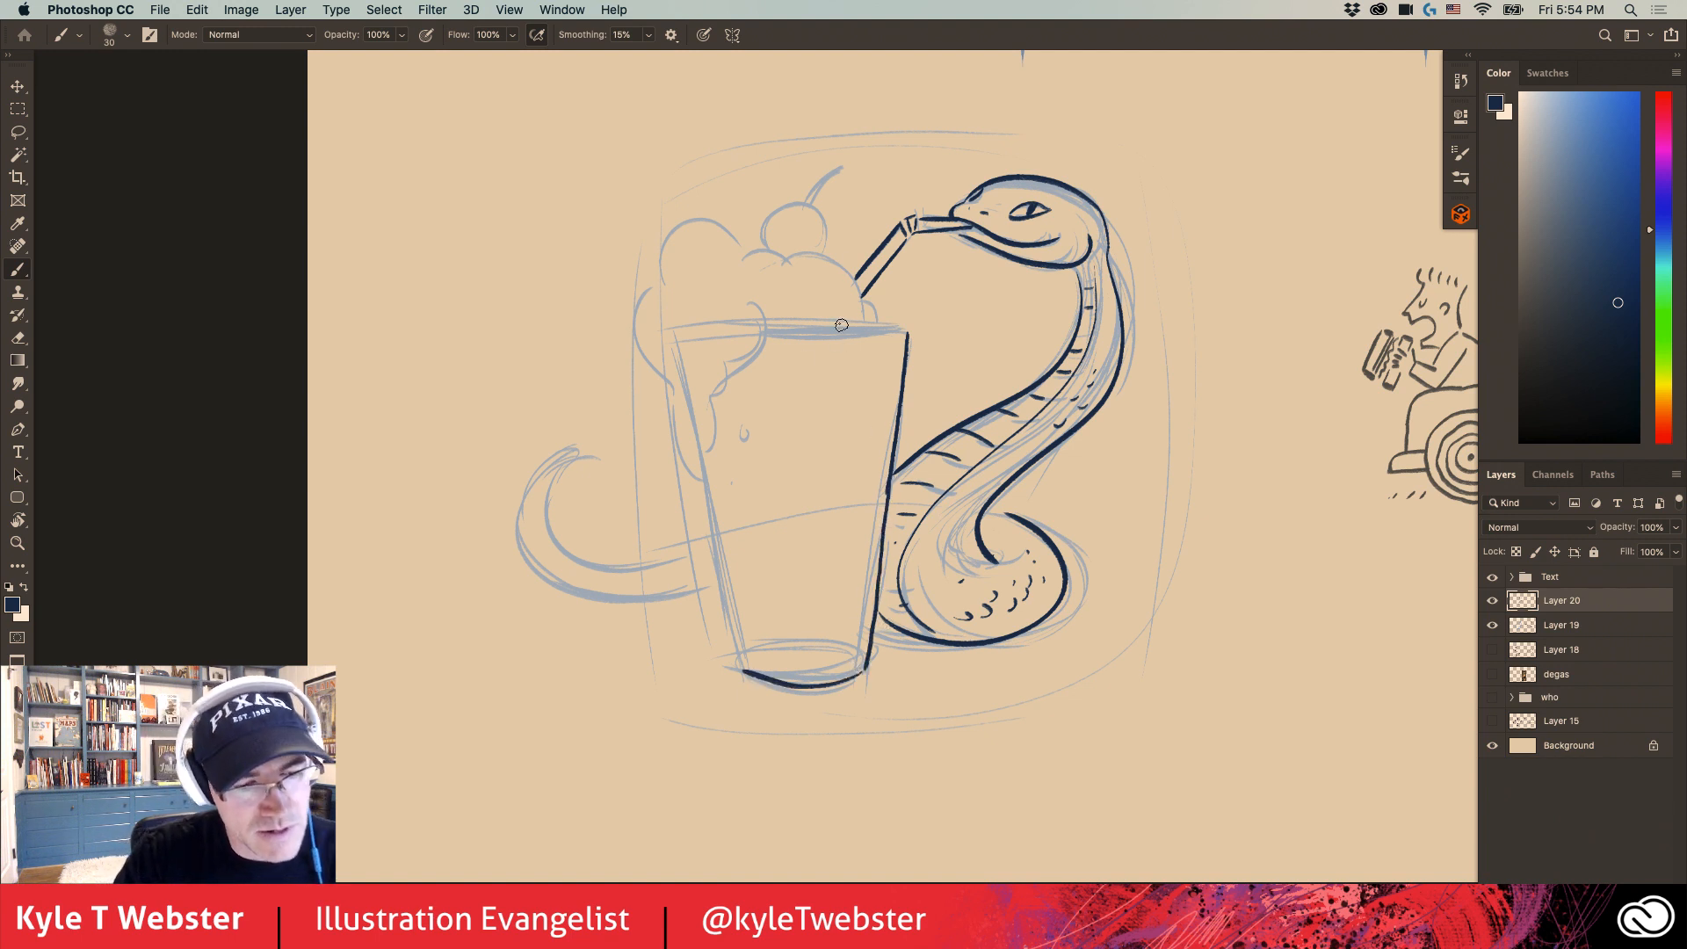
left_click_drag(895, 332, 771, 337)
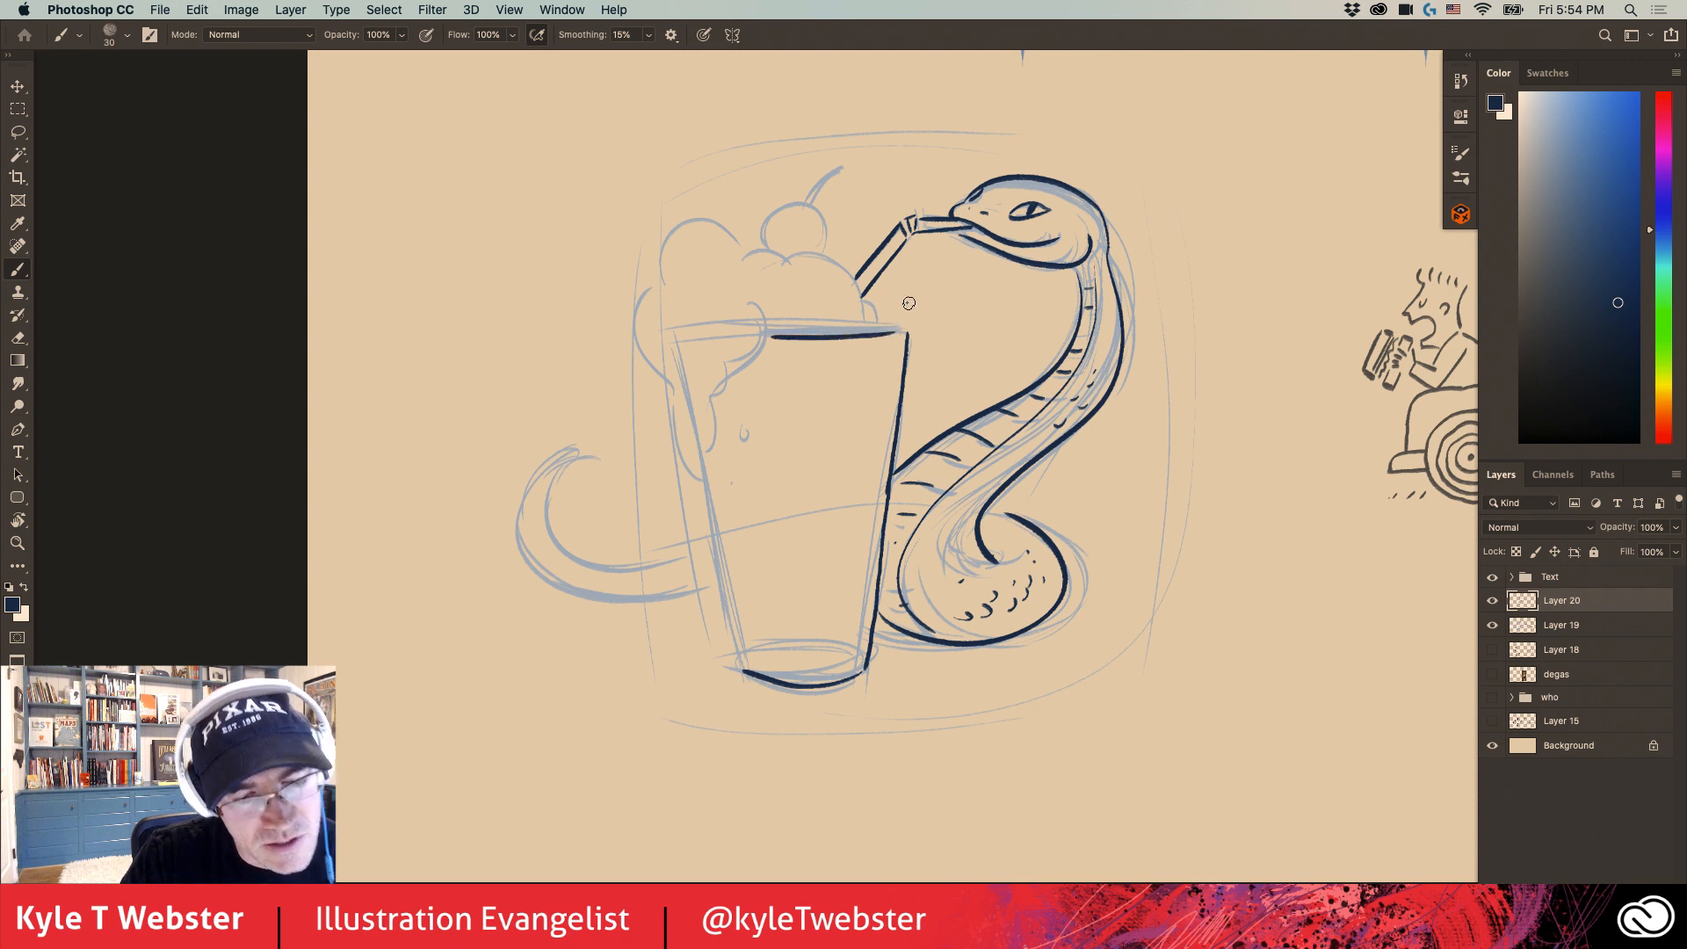
- Ink the puffy whipped cream outline on the glass, with its drip over the left side and small crease marks
scroll(908, 303, "up", 3)
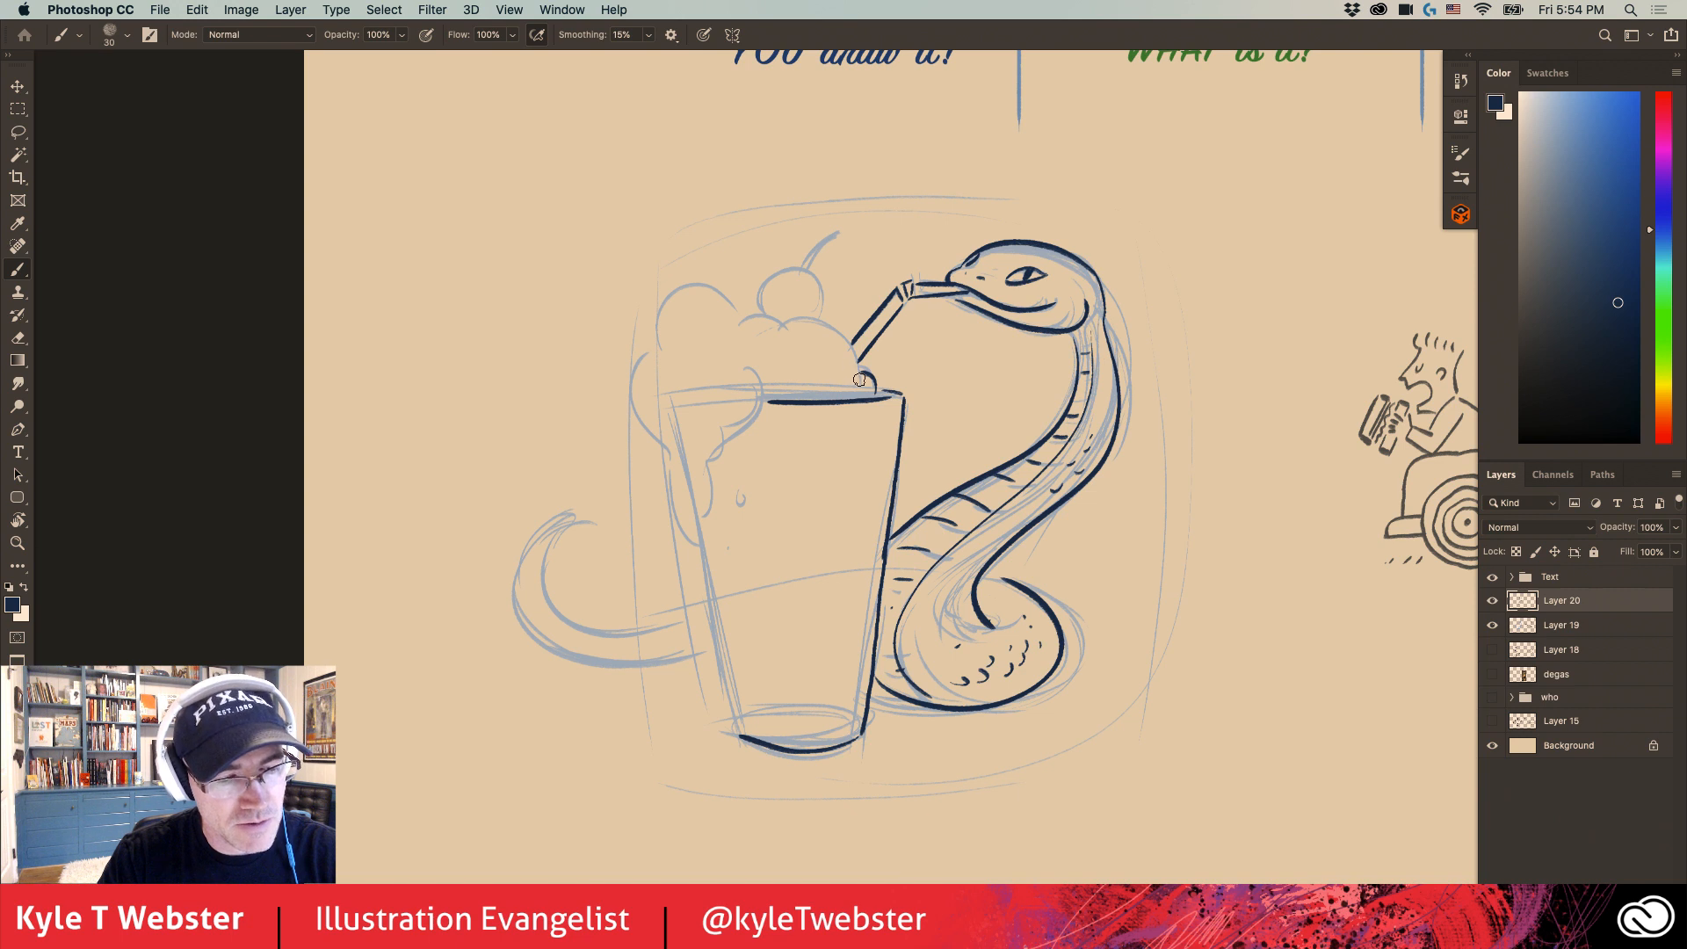
mouse_move(859, 380)
left_mouse_down()
mouse_move(733, 298)
mouse_move(654, 351)
mouse_move(649, 335)
mouse_move(663, 488)
mouse_move(701, 526)
mouse_move(738, 421)
left_mouse_up()
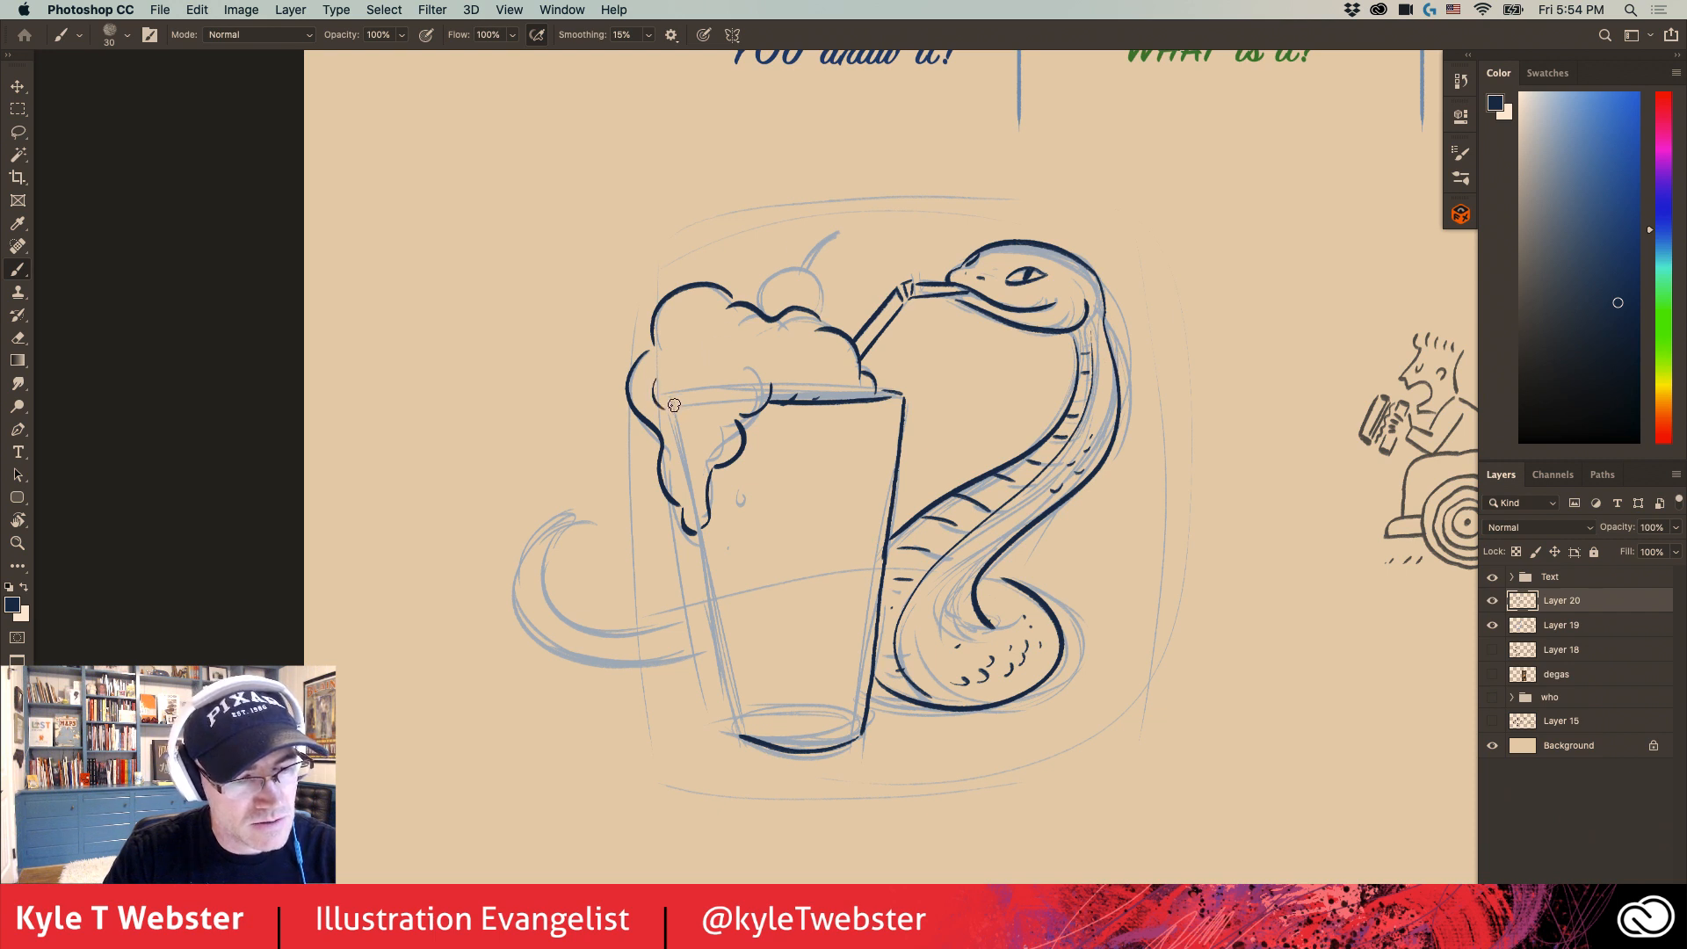
left_click_drag(636, 355, 643, 398)
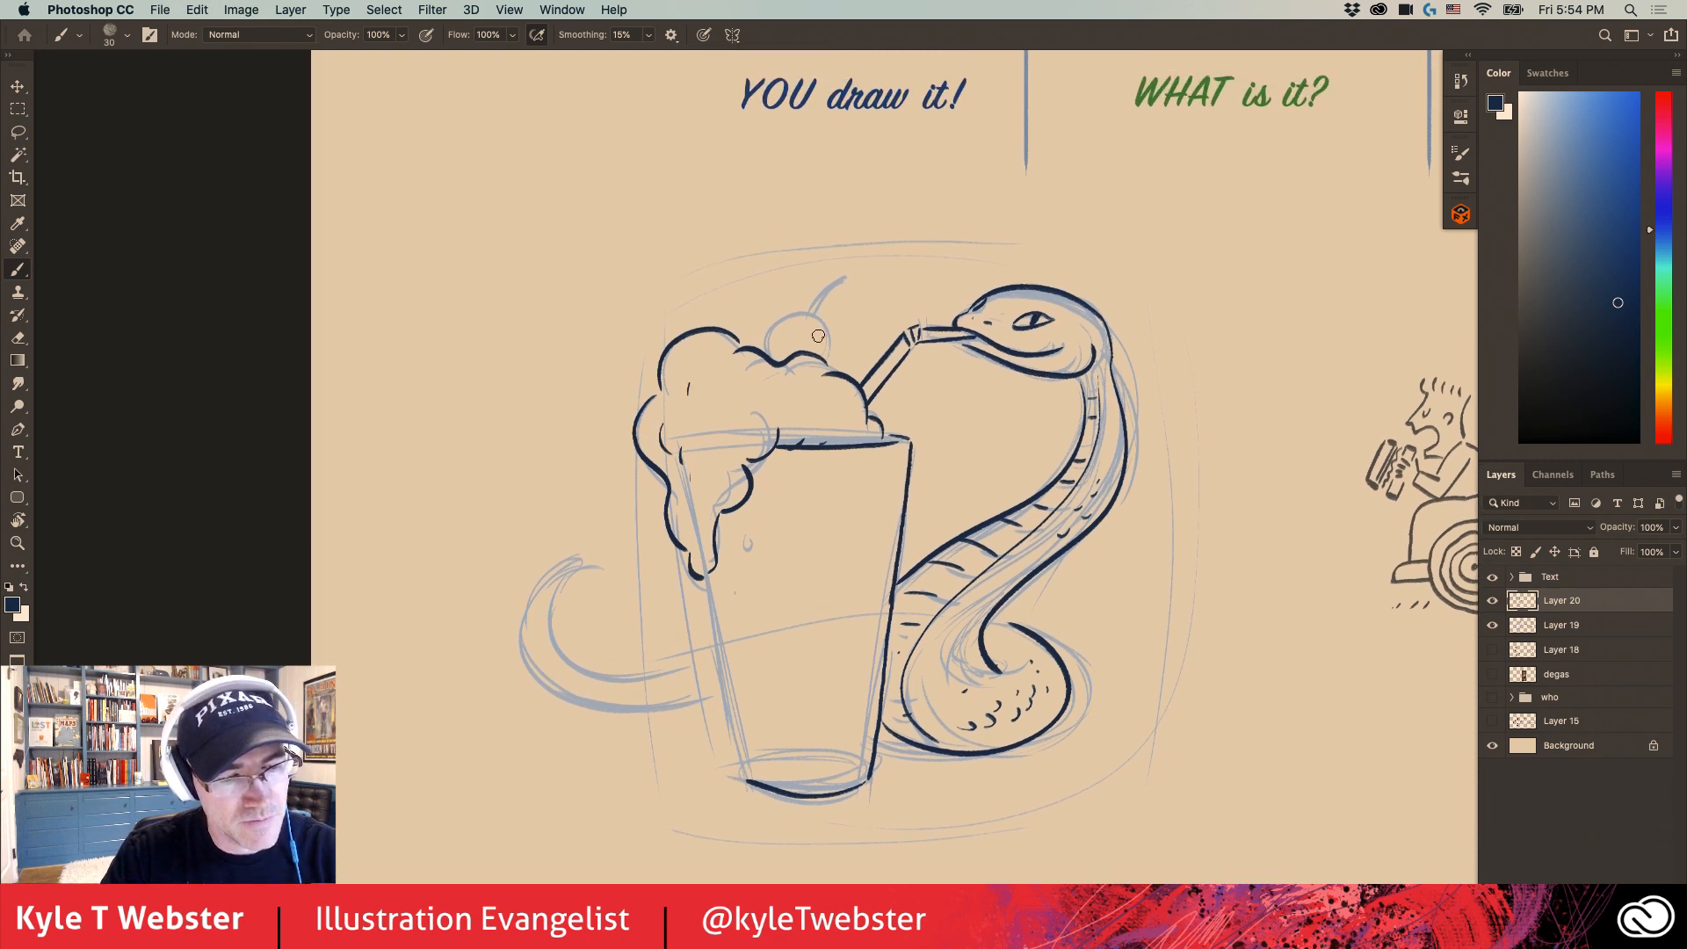
- Ink the cherry on top of the whipped cream, with highlight marks and a curved stem ending in a knob
left_click_drag(835, 370, 797, 311)
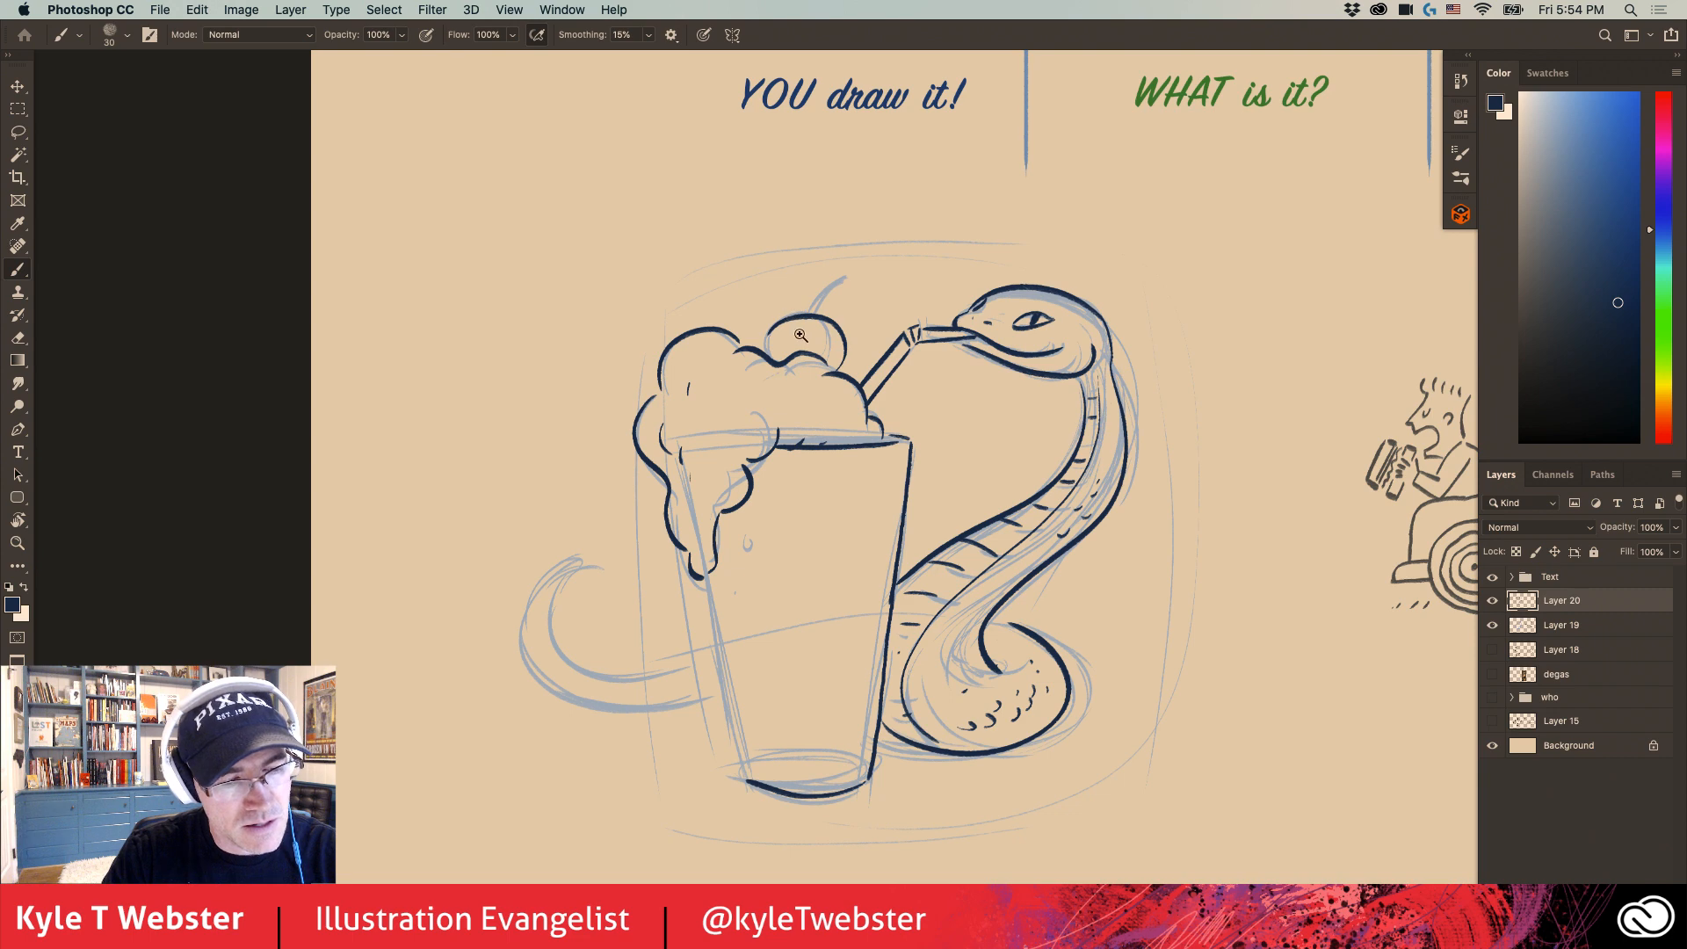
left_click(800, 335)
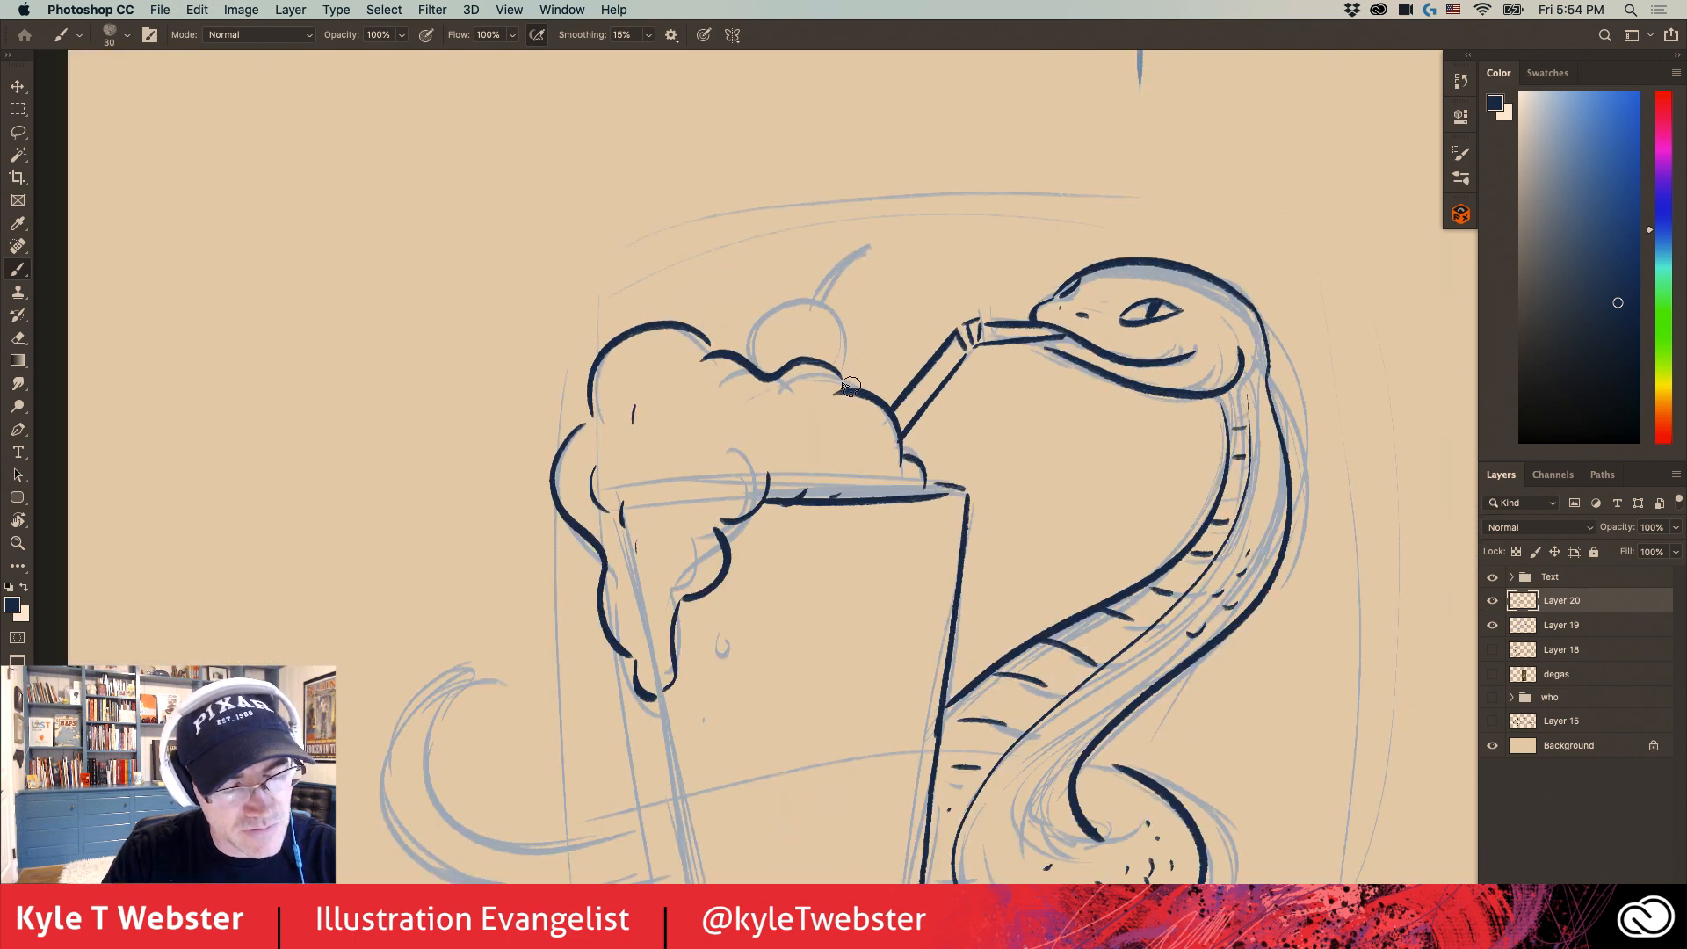
mouse_move(850, 387)
left_mouse_down()
mouse_move(869, 342)
mouse_move(838, 299)
mouse_move(791, 296)
mouse_move(760, 337)
mouse_move(760, 358)
mouse_move(879, 301)
mouse_move(850, 346)
left_mouse_up()
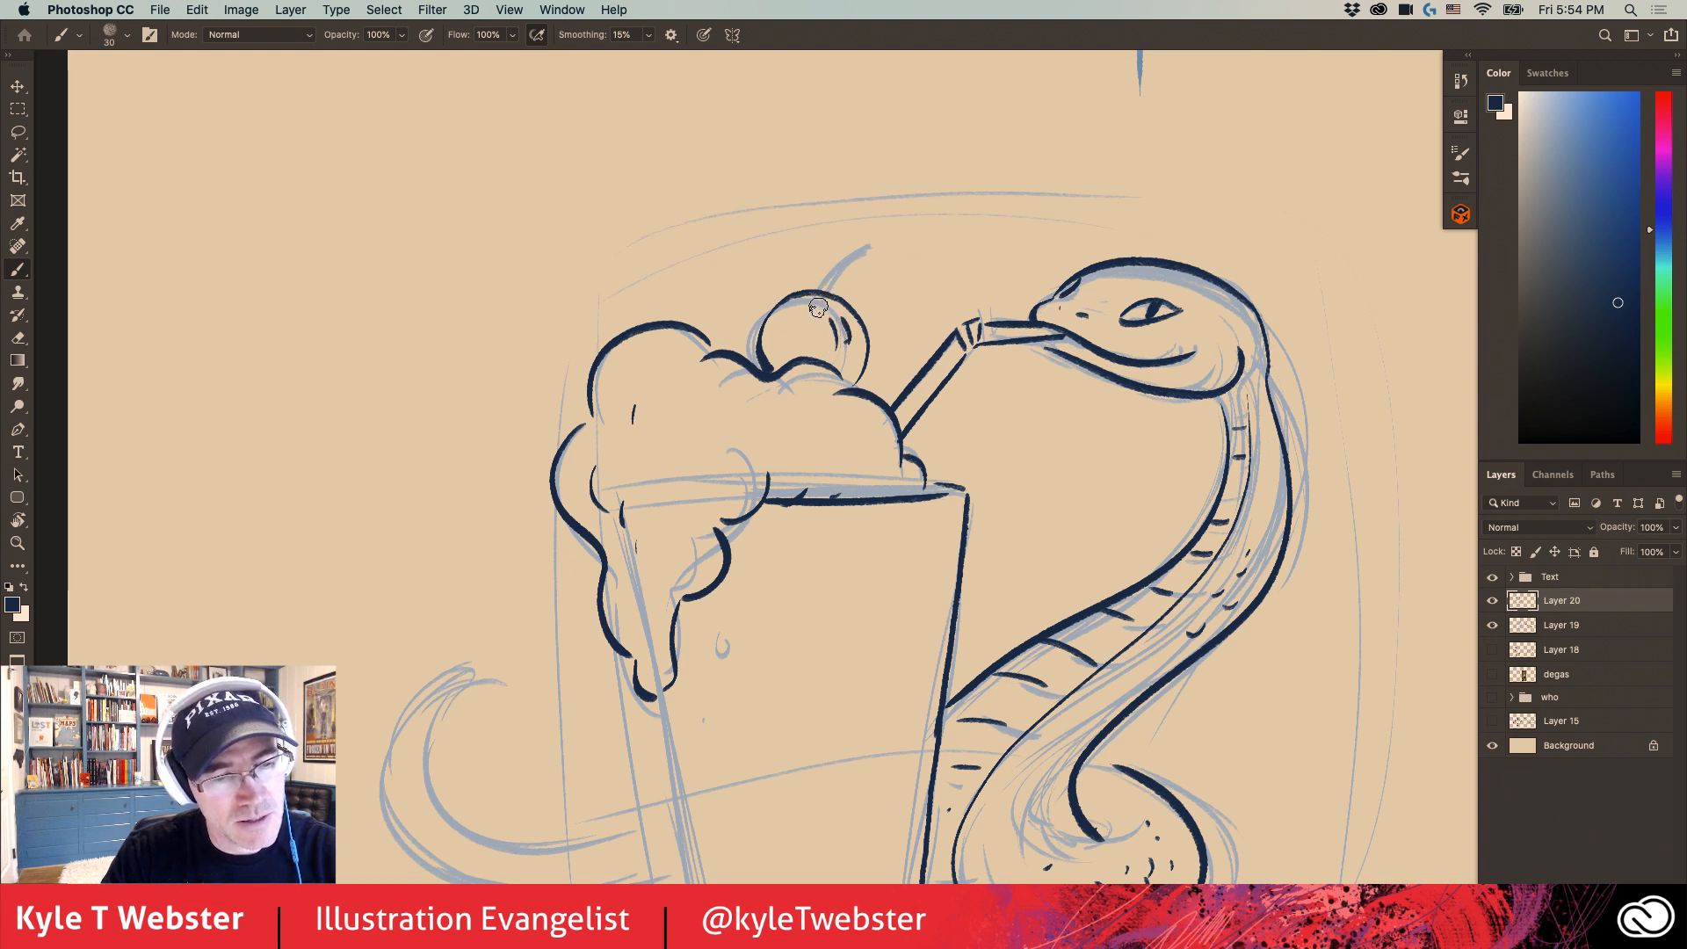
left_click_drag(824, 283, 862, 250)
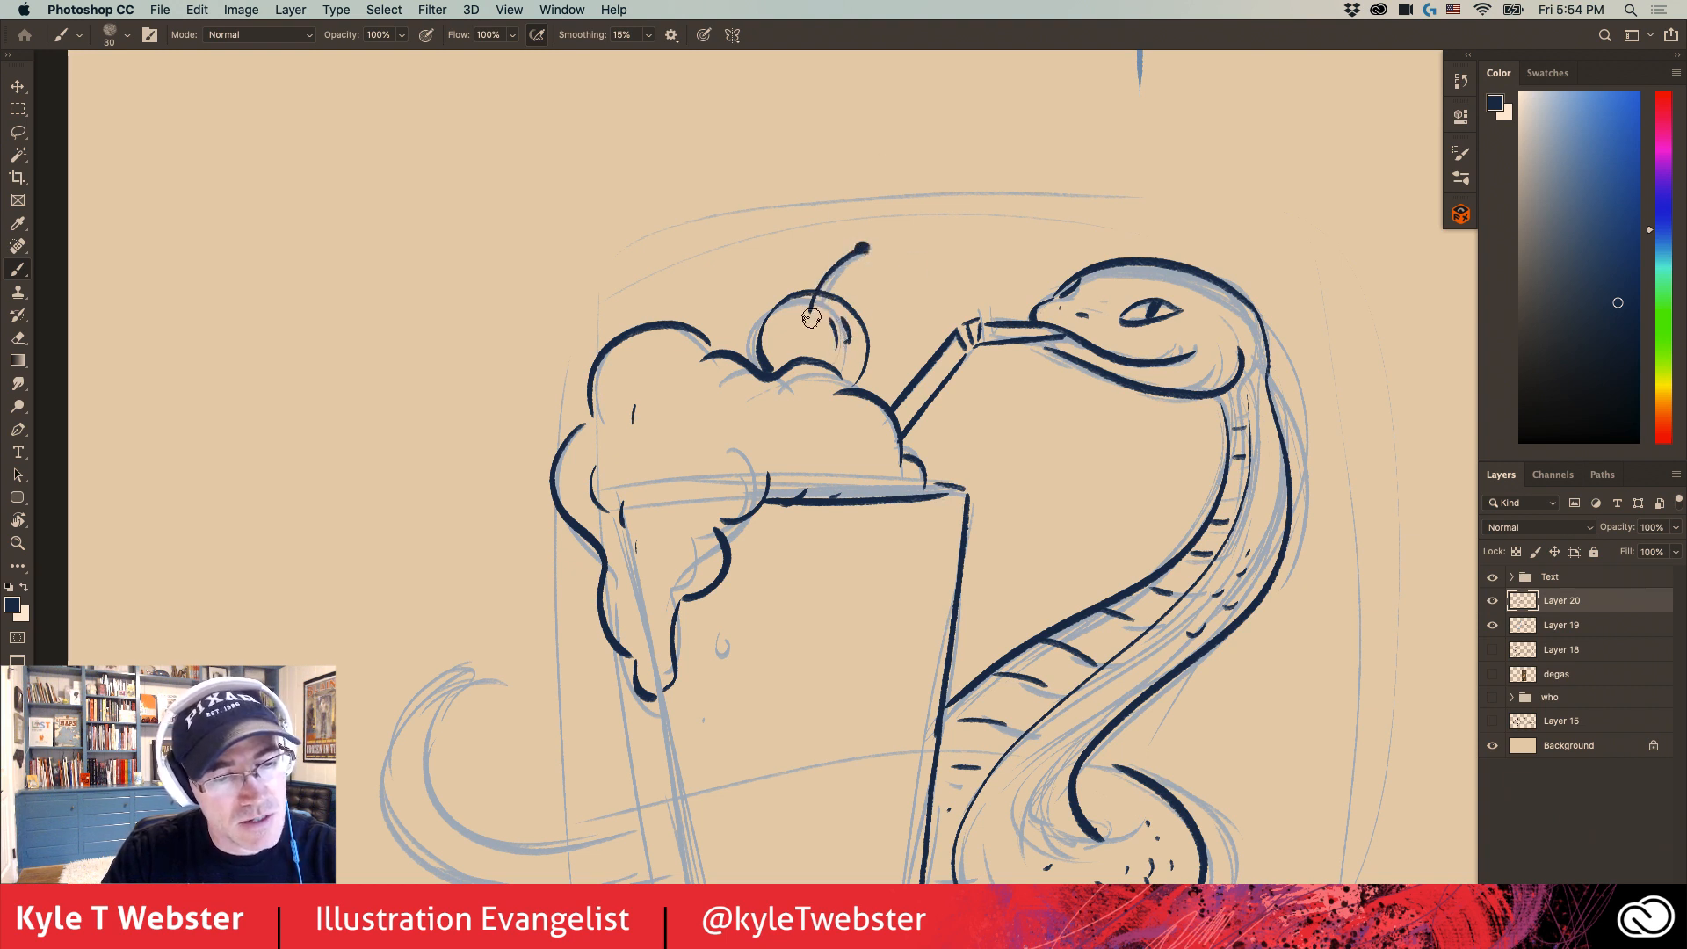
- Ink the glass's left edge below the drip, the inner base curve, and broken inner lines along both sides
mouse_move(605, 427)
left_mouse_down()
mouse_move(584, 311)
mouse_move(563, 296)
left_mouse_up()
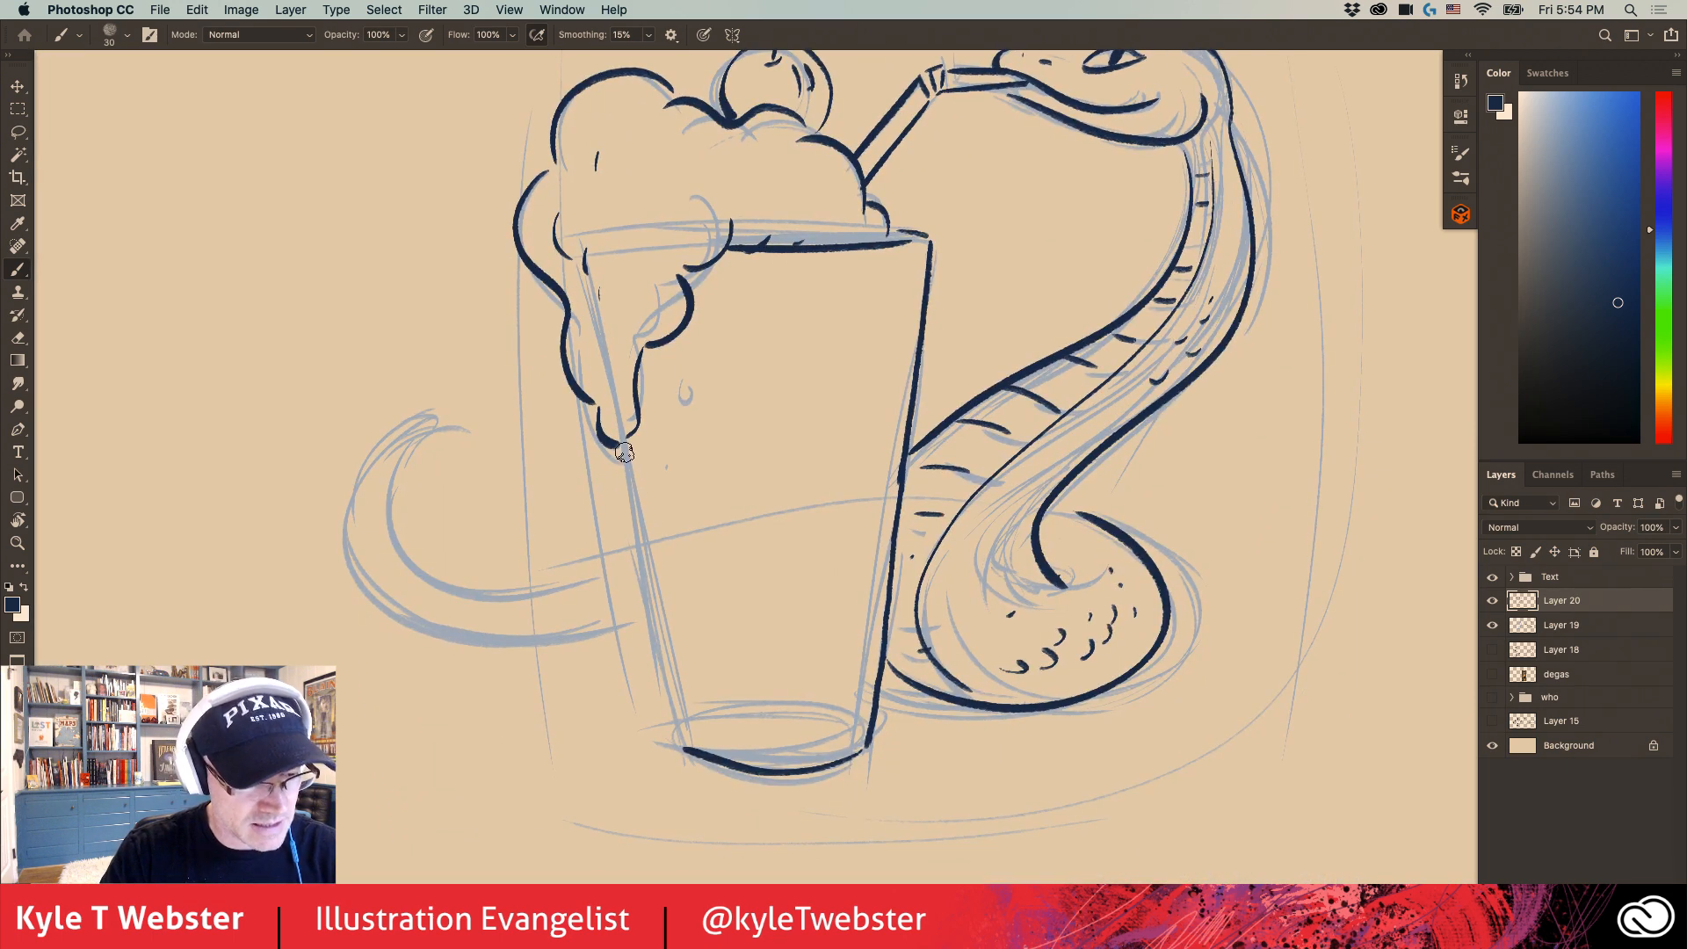
left_click_drag(624, 452, 683, 735)
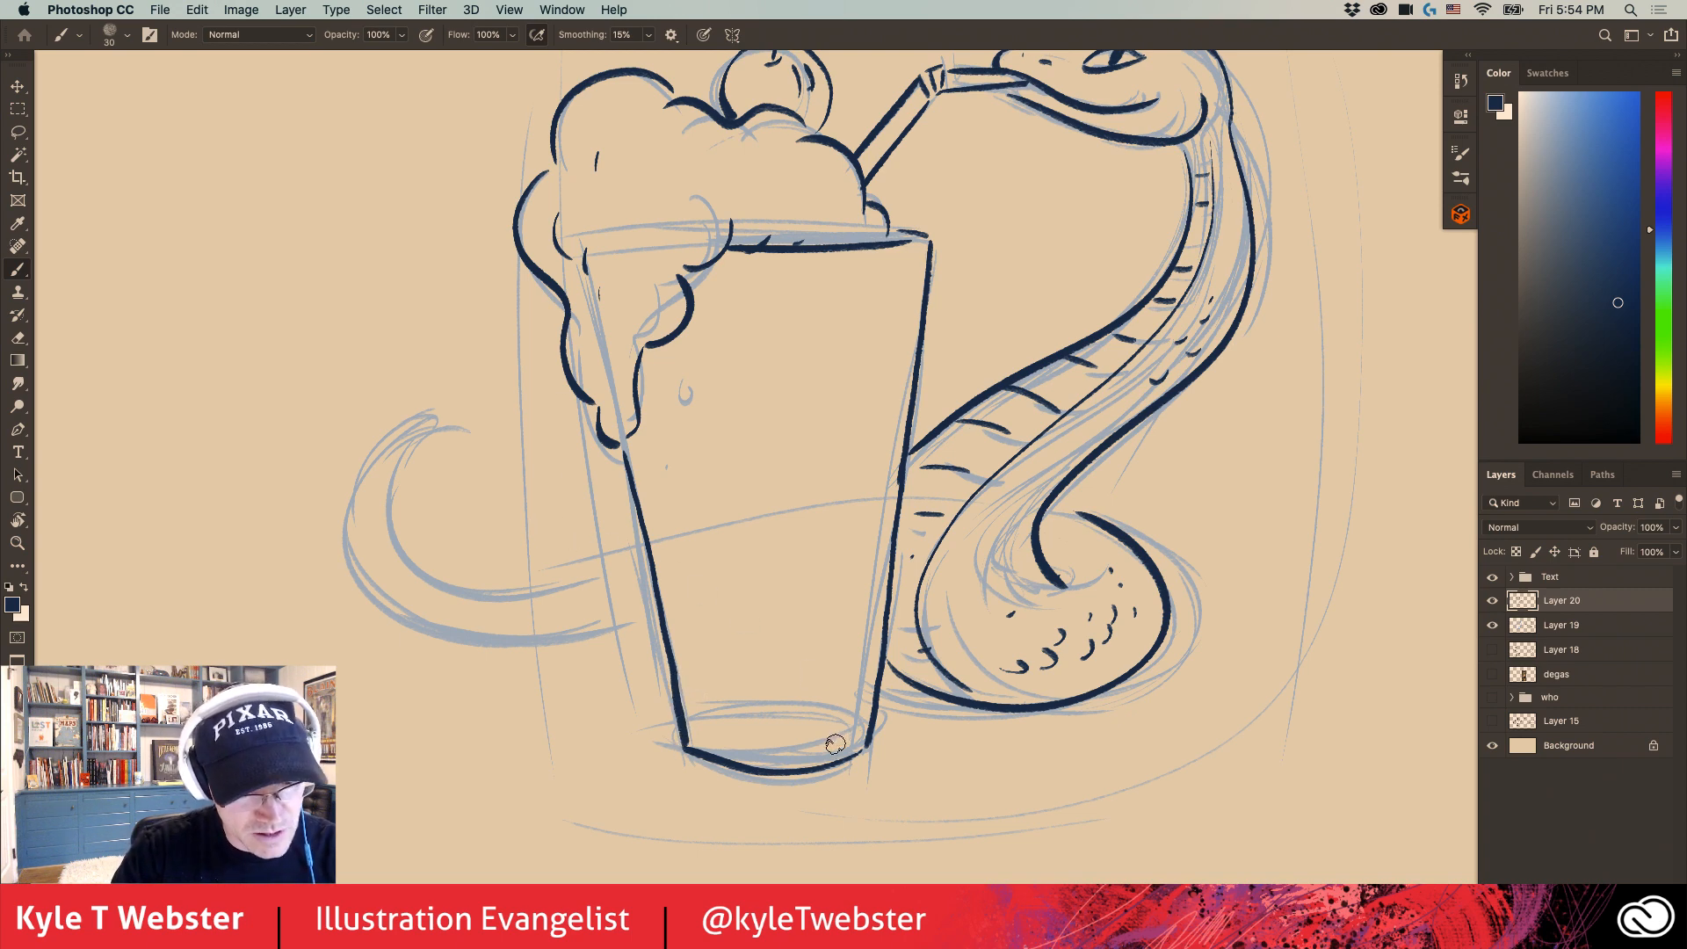
left_click_drag(851, 726, 715, 731)
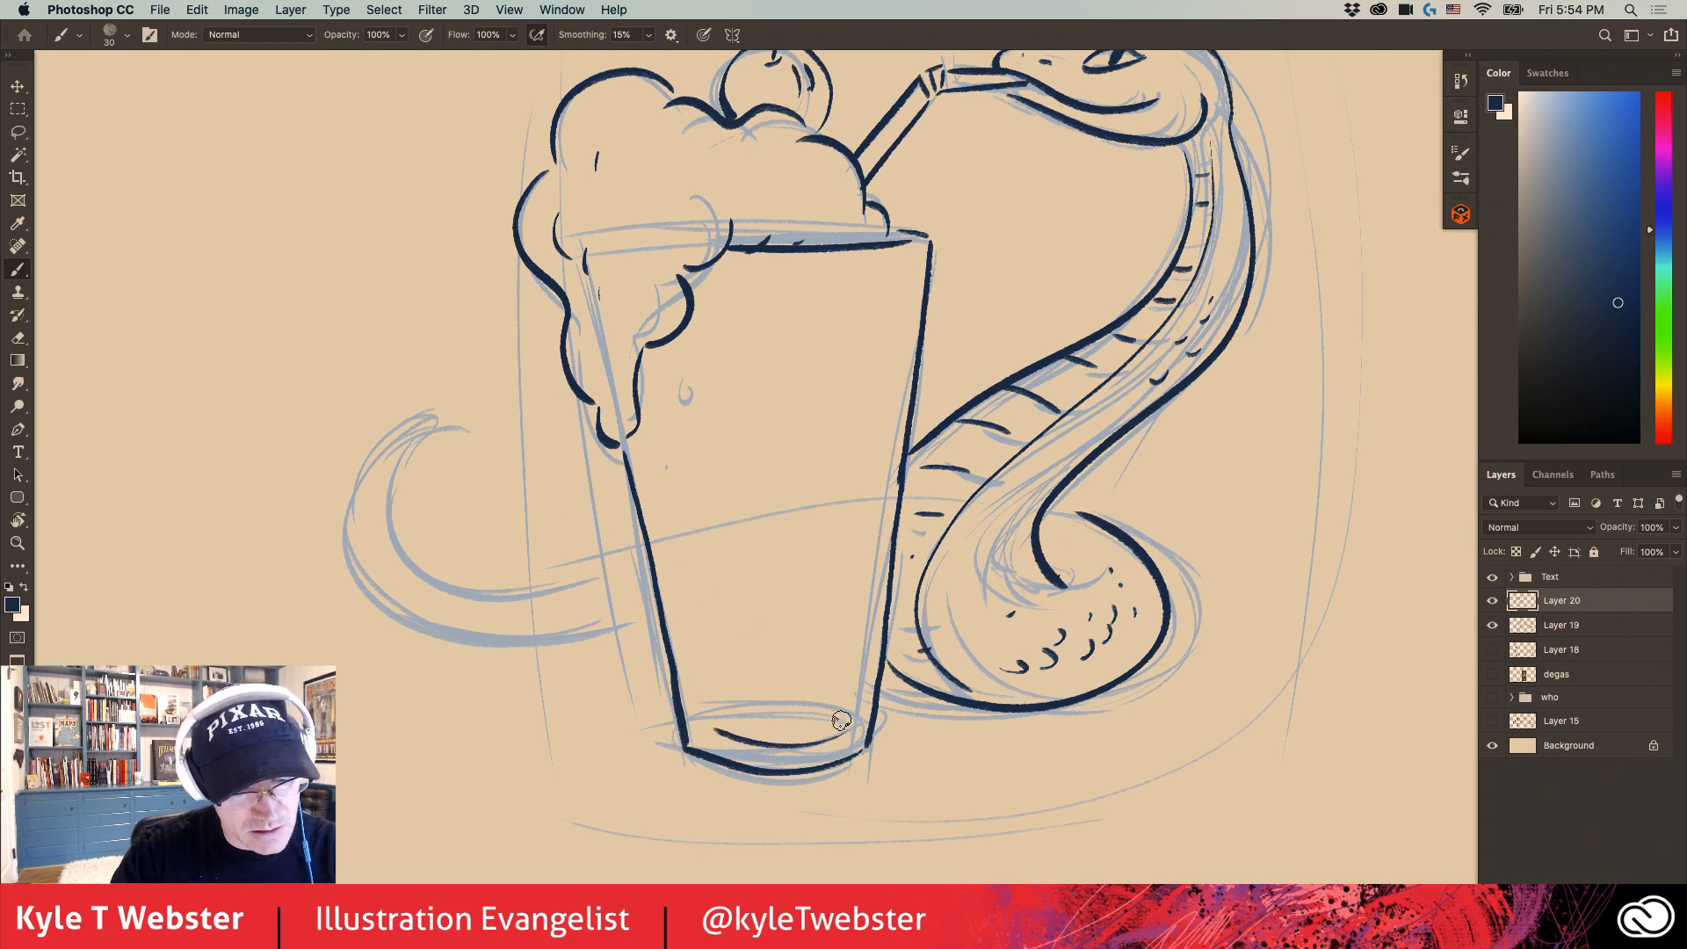
left_click_drag(913, 266, 867, 645)
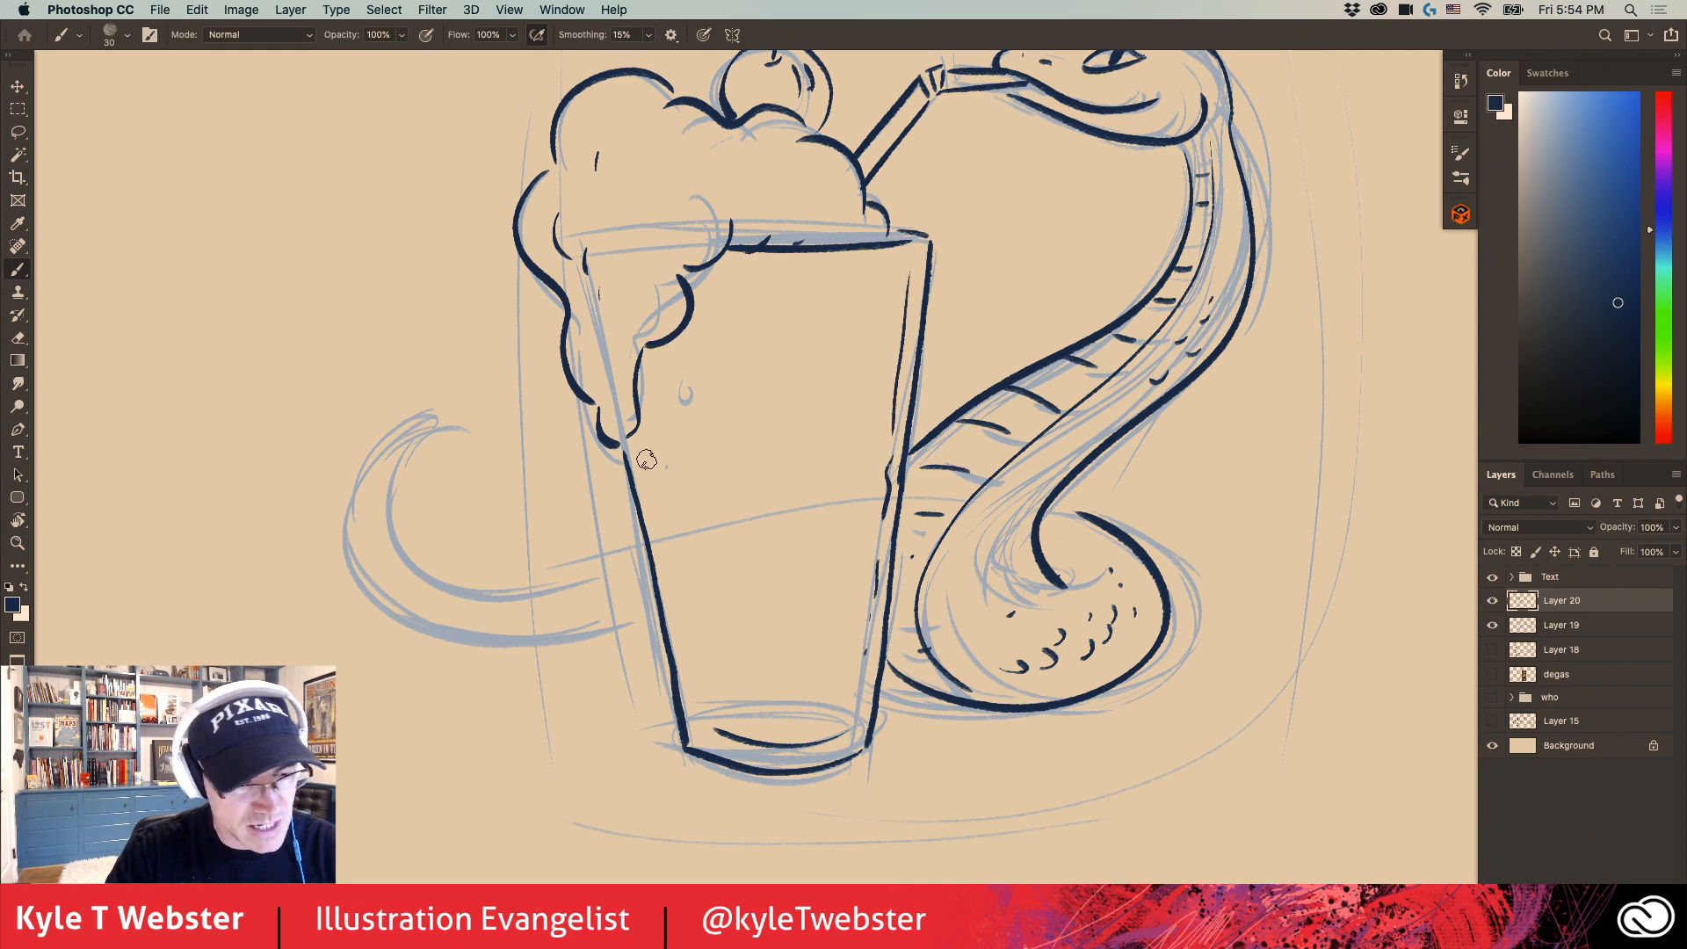
left_click_drag(644, 447, 696, 702)
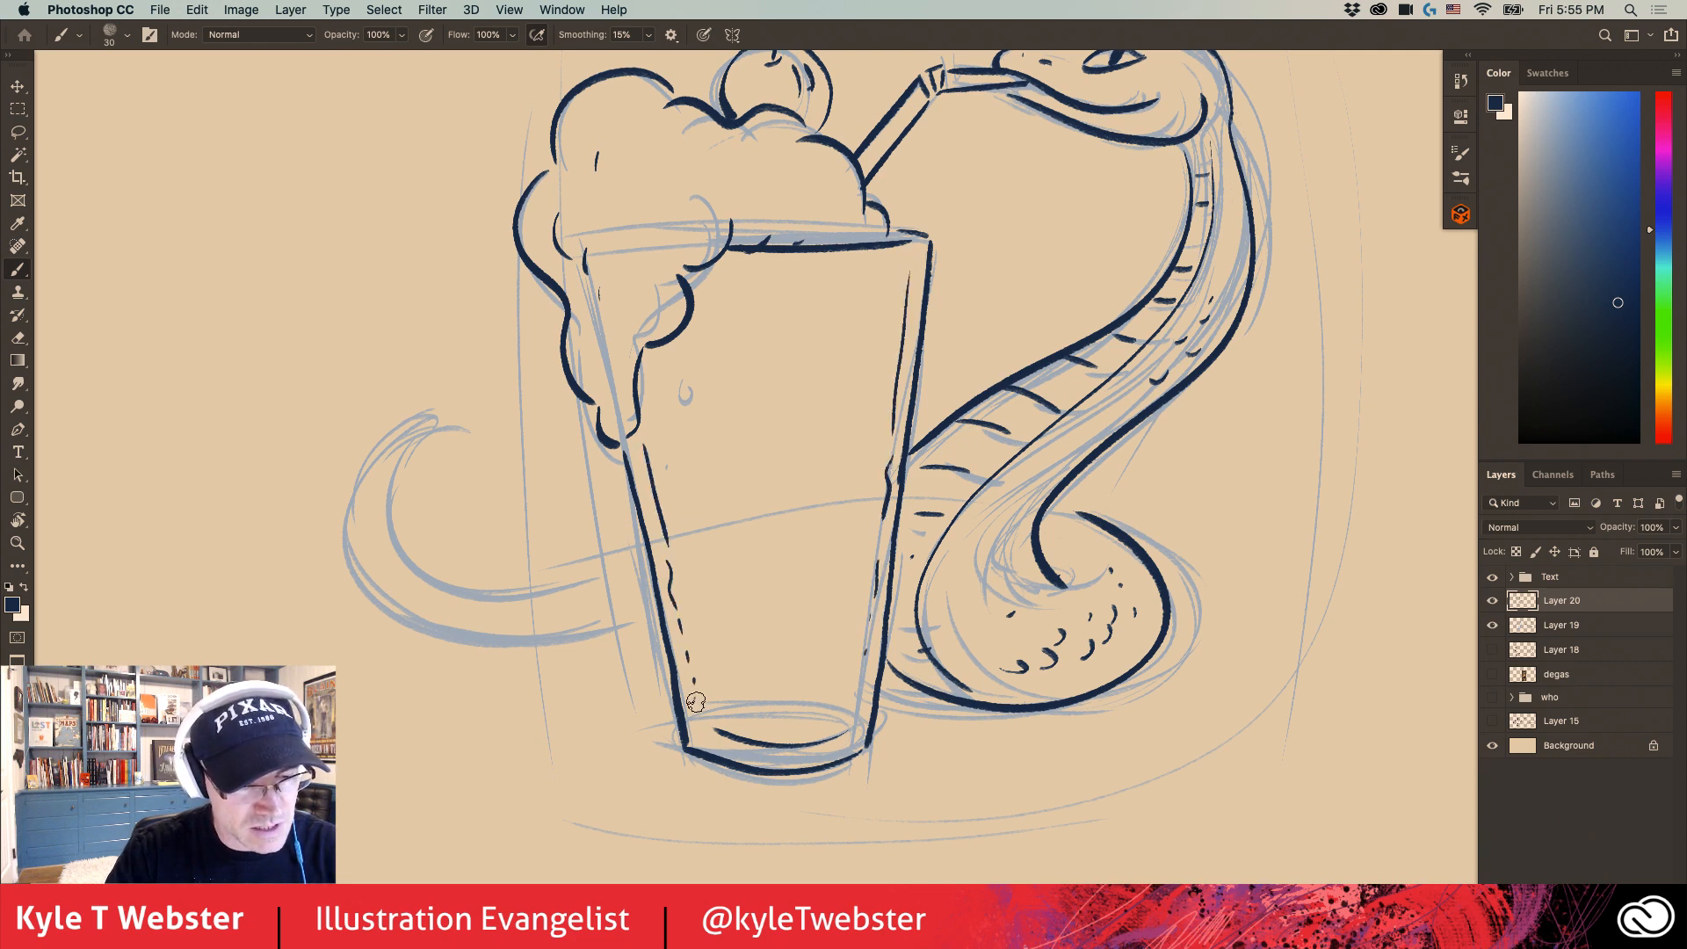
- Ink the snake's curled tail behind the left side of the glass, with short marks near the glass
left_click_drag(596, 619, 635, 630)
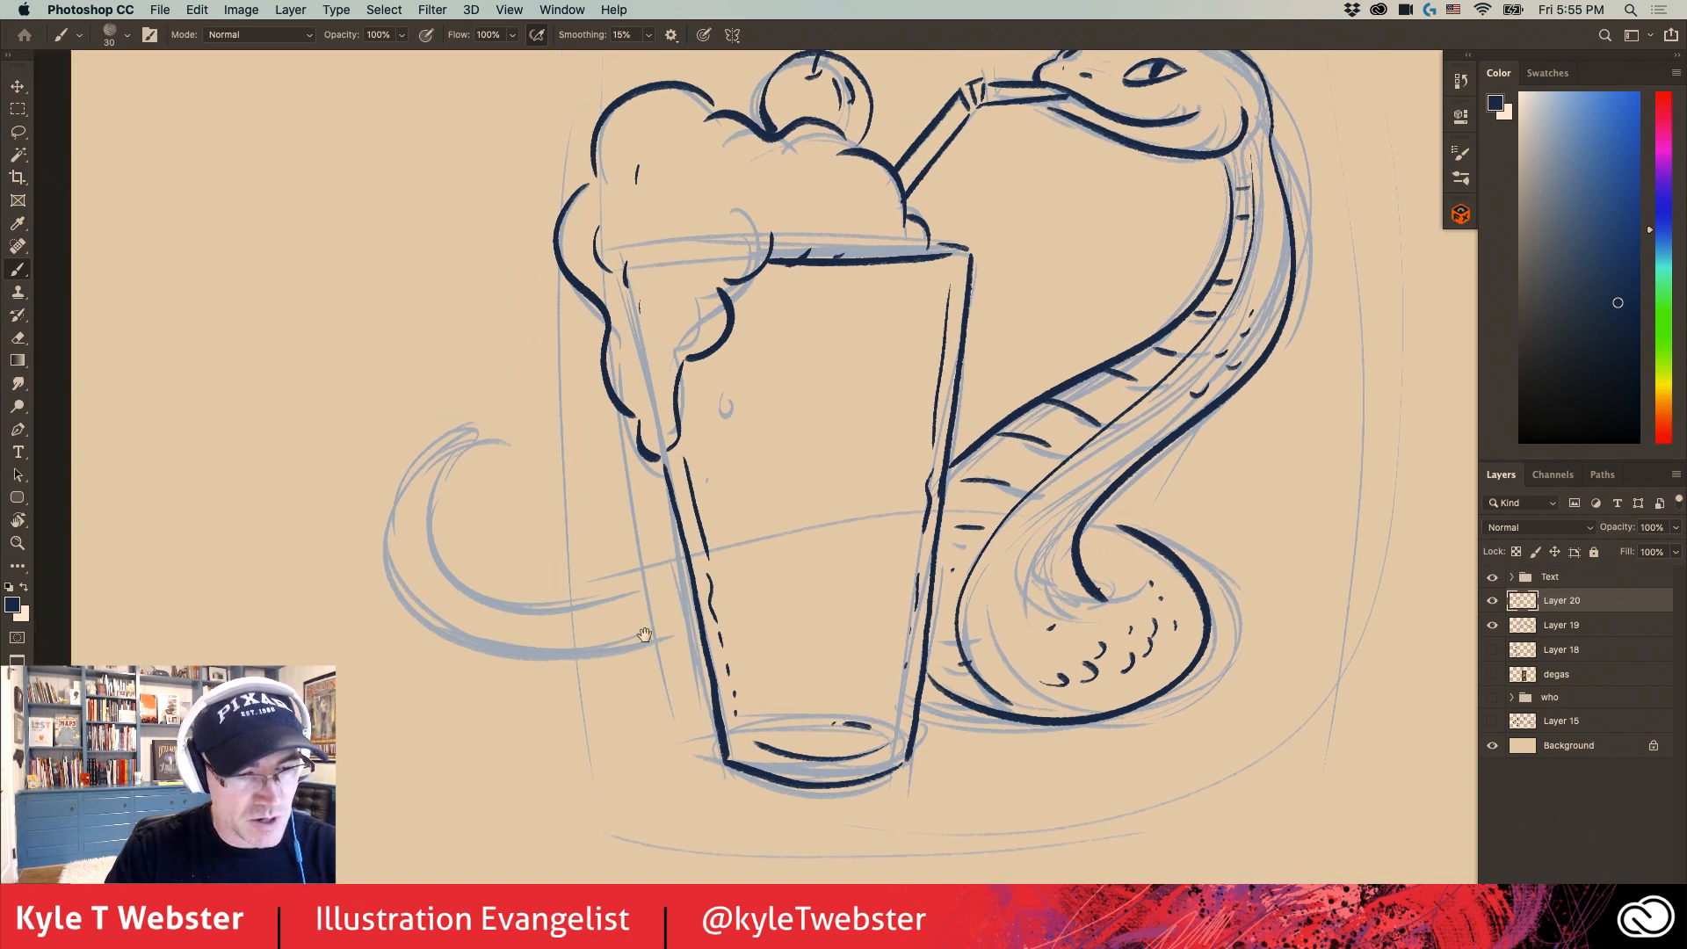
mouse_move(578, 538)
left_mouse_down()
mouse_move(825, 596)
mouse_move(697, 620)
mouse_move(675, 459)
mouse_move(638, 476)
mouse_move(614, 659)
mouse_move(877, 664)
mouse_move(703, 675)
left_mouse_up()
left_click_drag(861, 649, 846, 664)
left_click_drag(837, 654, 826, 666)
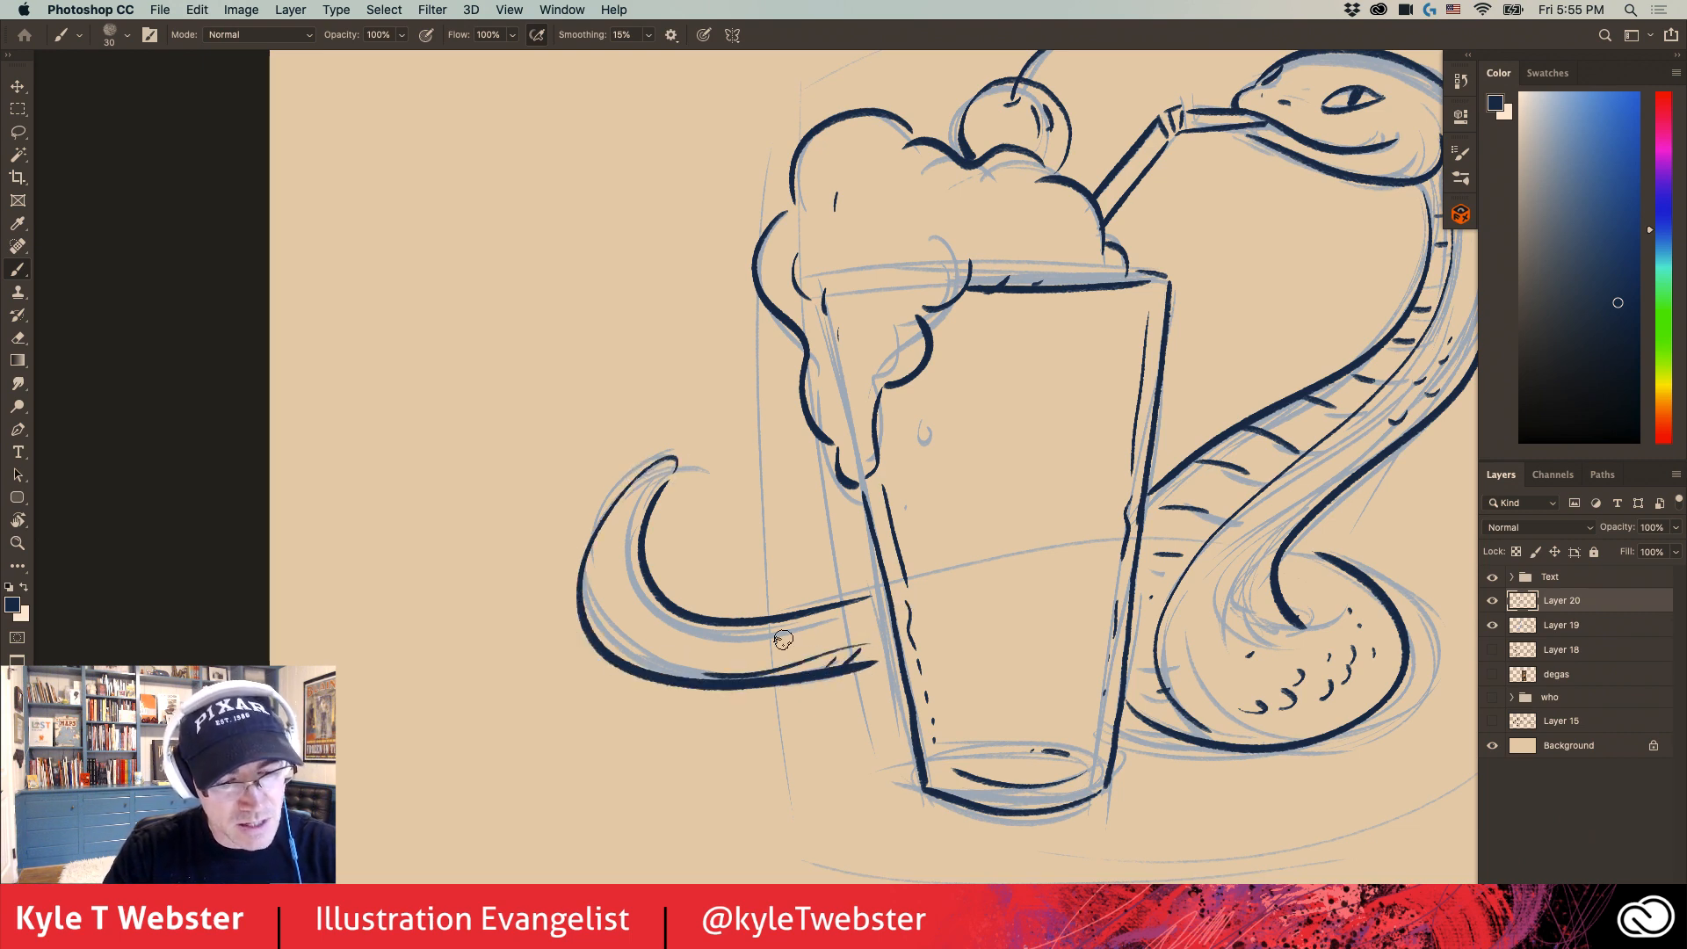
- Add short slanted ground strokes beneath the tail, the glass base and the snake's coil
key("super+minus")
left_click_drag(683, 500, 578, 509)
left_click_drag(1125, 631, 1078, 650)
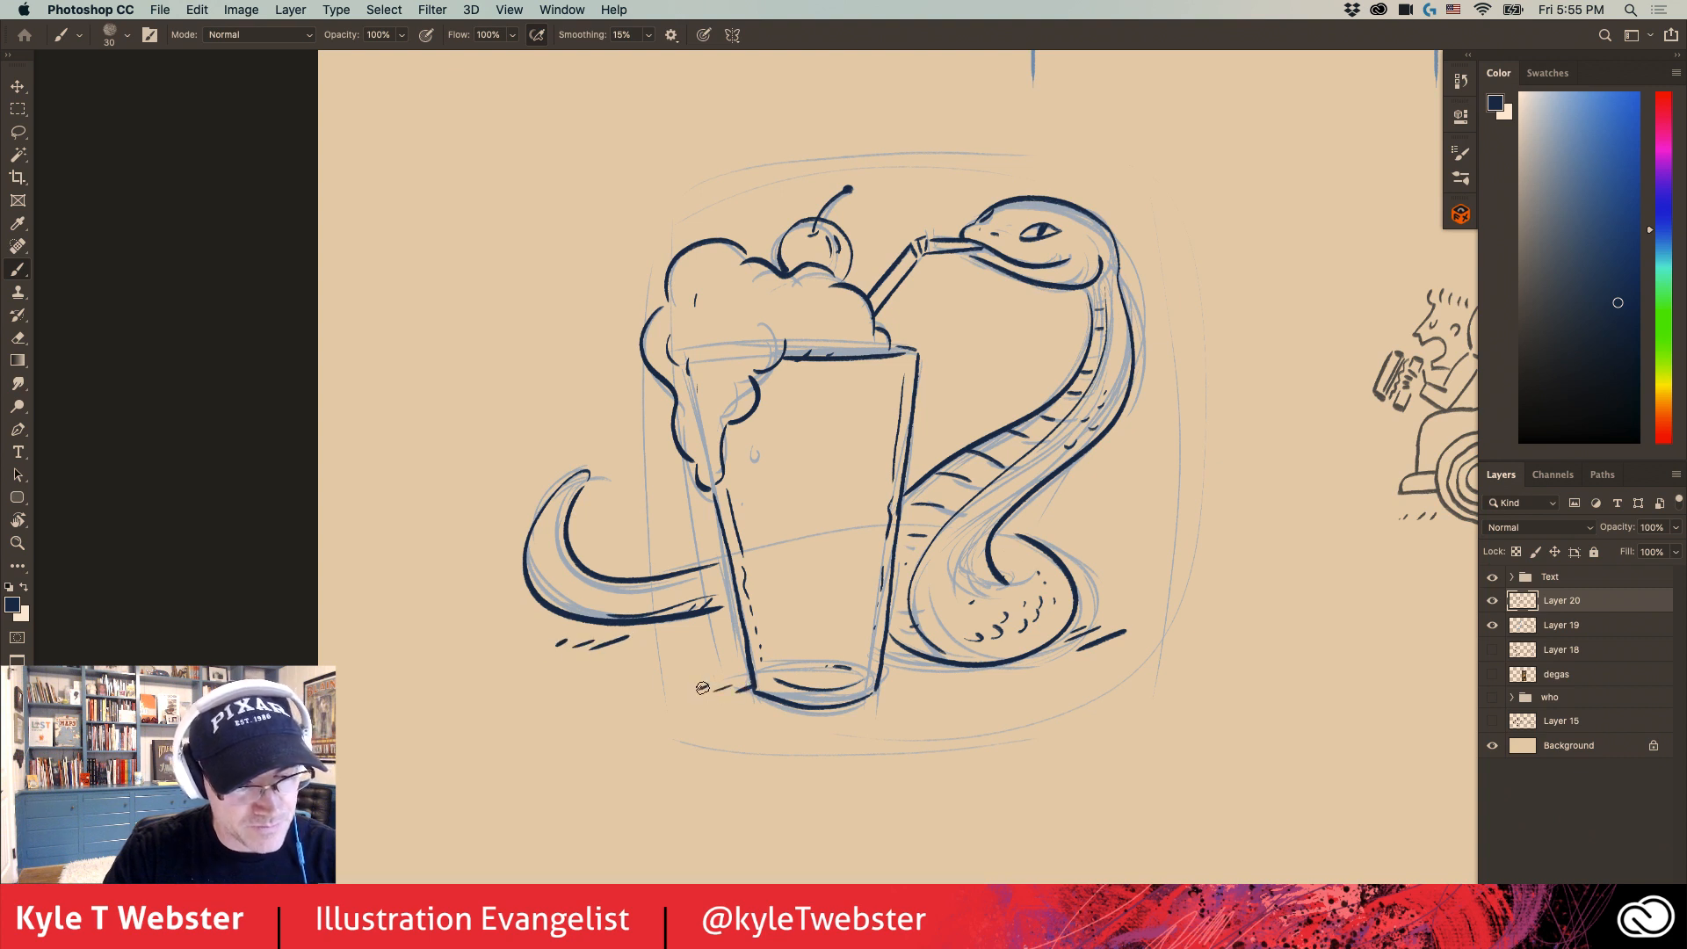
- Draw three short accent strokes radiating above the snake's snout
left_click_drag(712, 563, 620, 593)
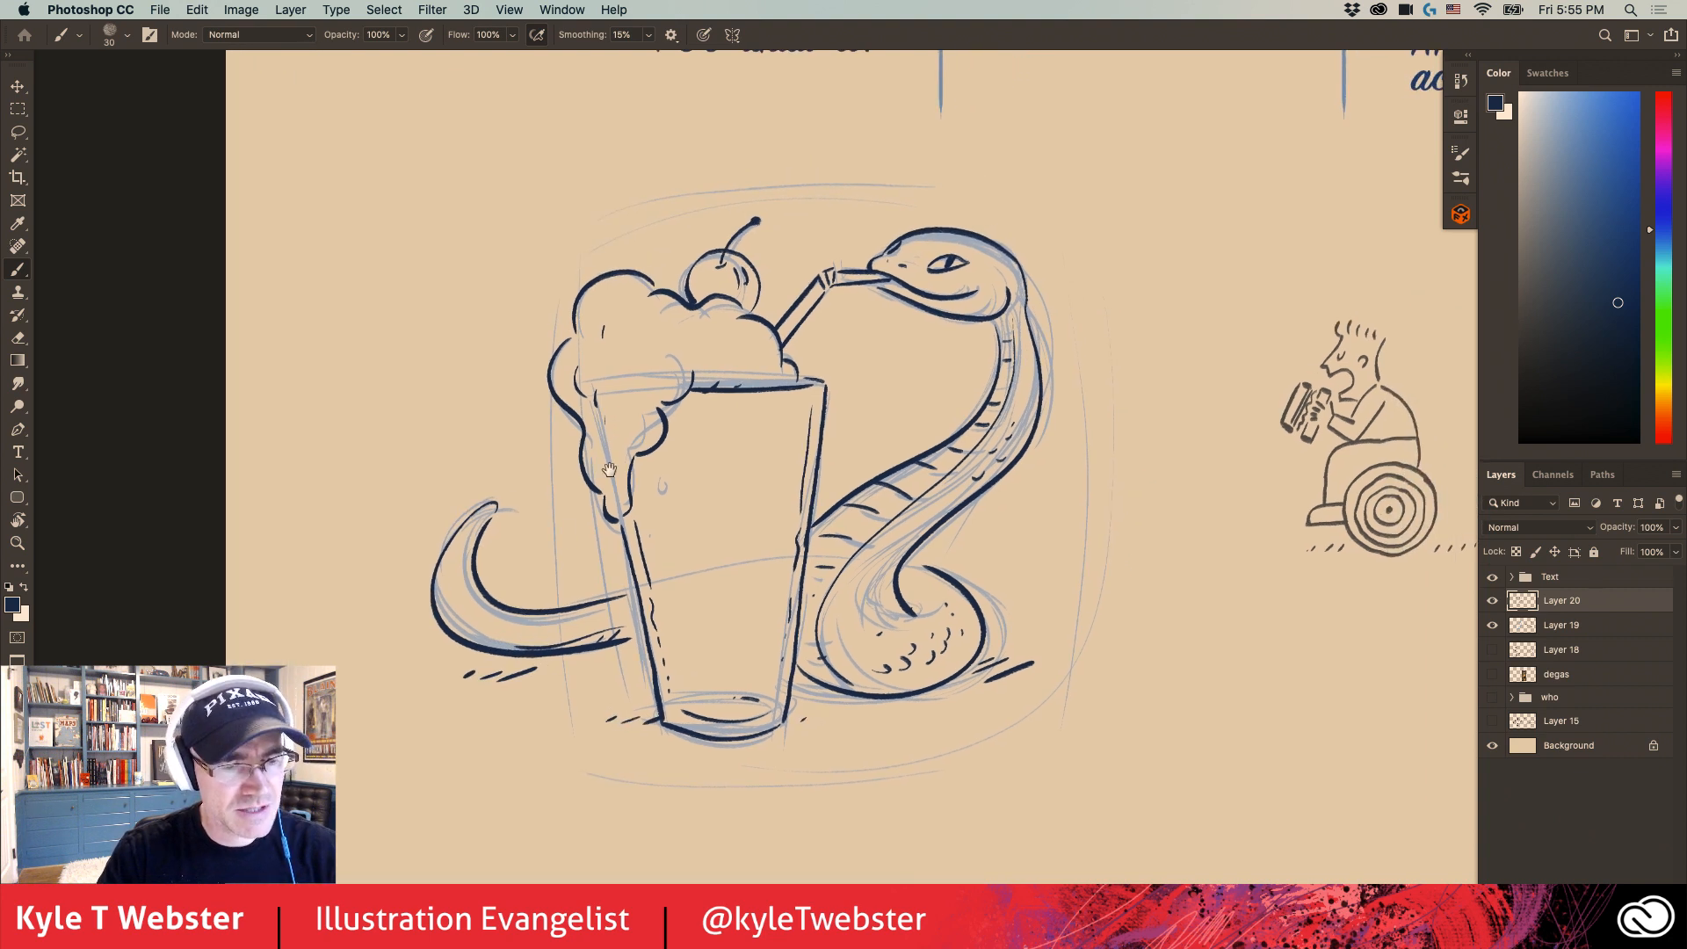
left_click_drag(657, 517, 561, 513)
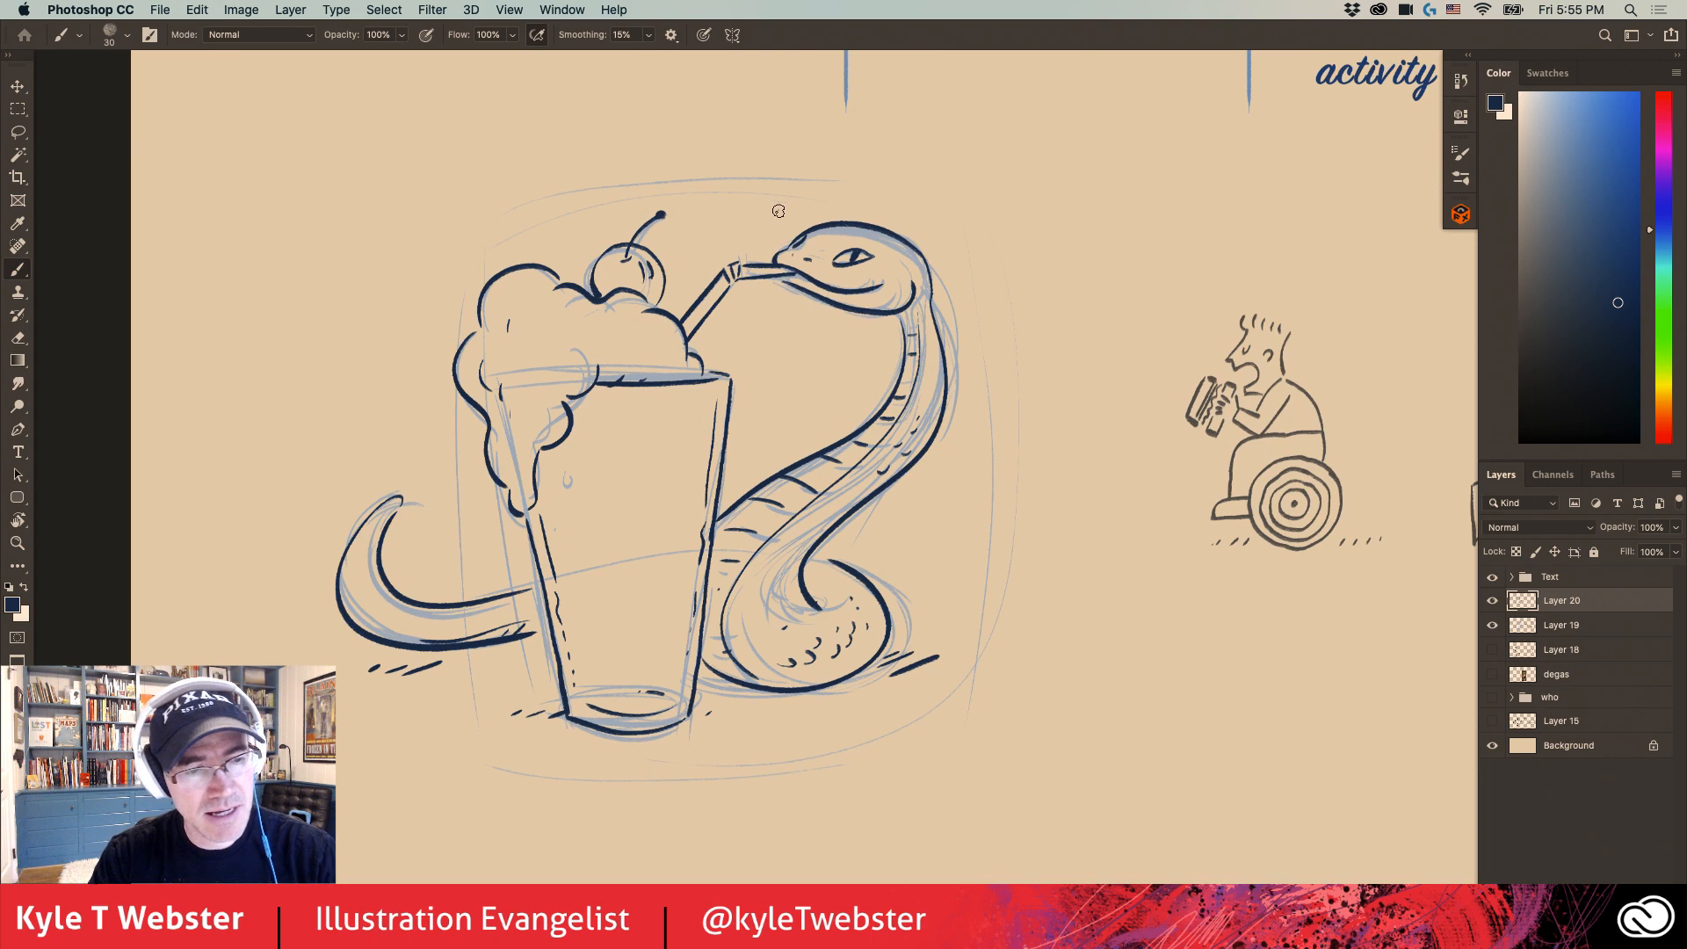
left_click_drag(778, 211, 773, 173)
left_click_drag(760, 209, 749, 186)
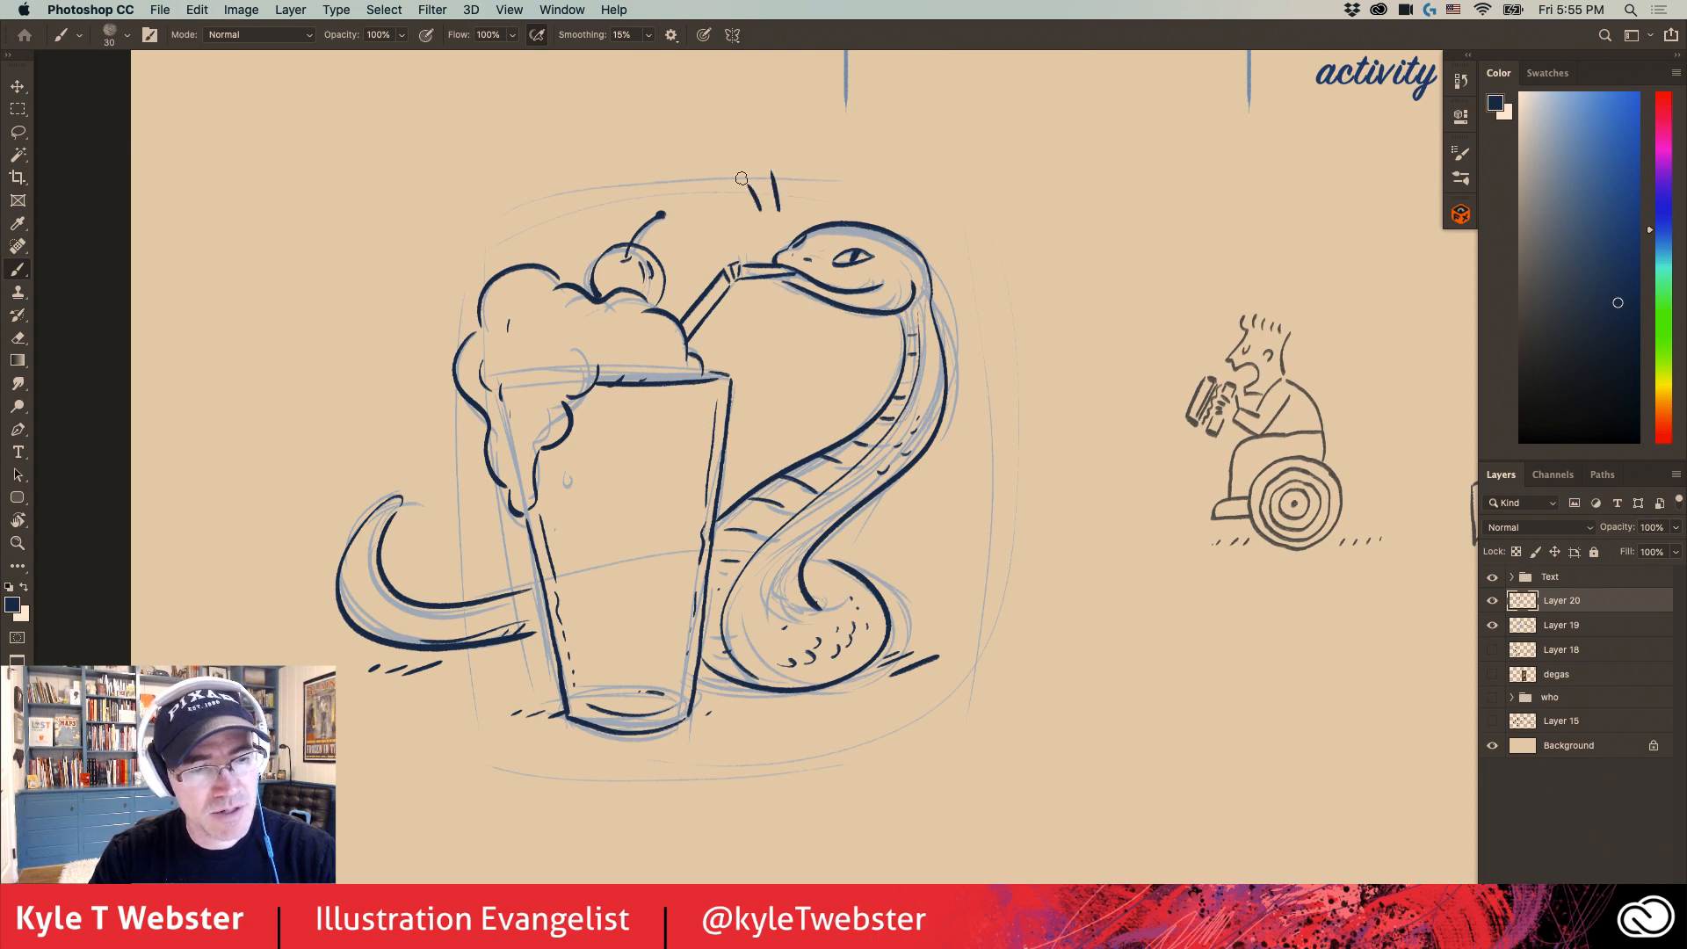
- Hide the sketch layer, Layer 19, and reinforce the line from the back of the snake's head into its neck
left_click(1492, 626)
left_click_drag(545, 403, 514, 433)
left_click(870, 296, "super")
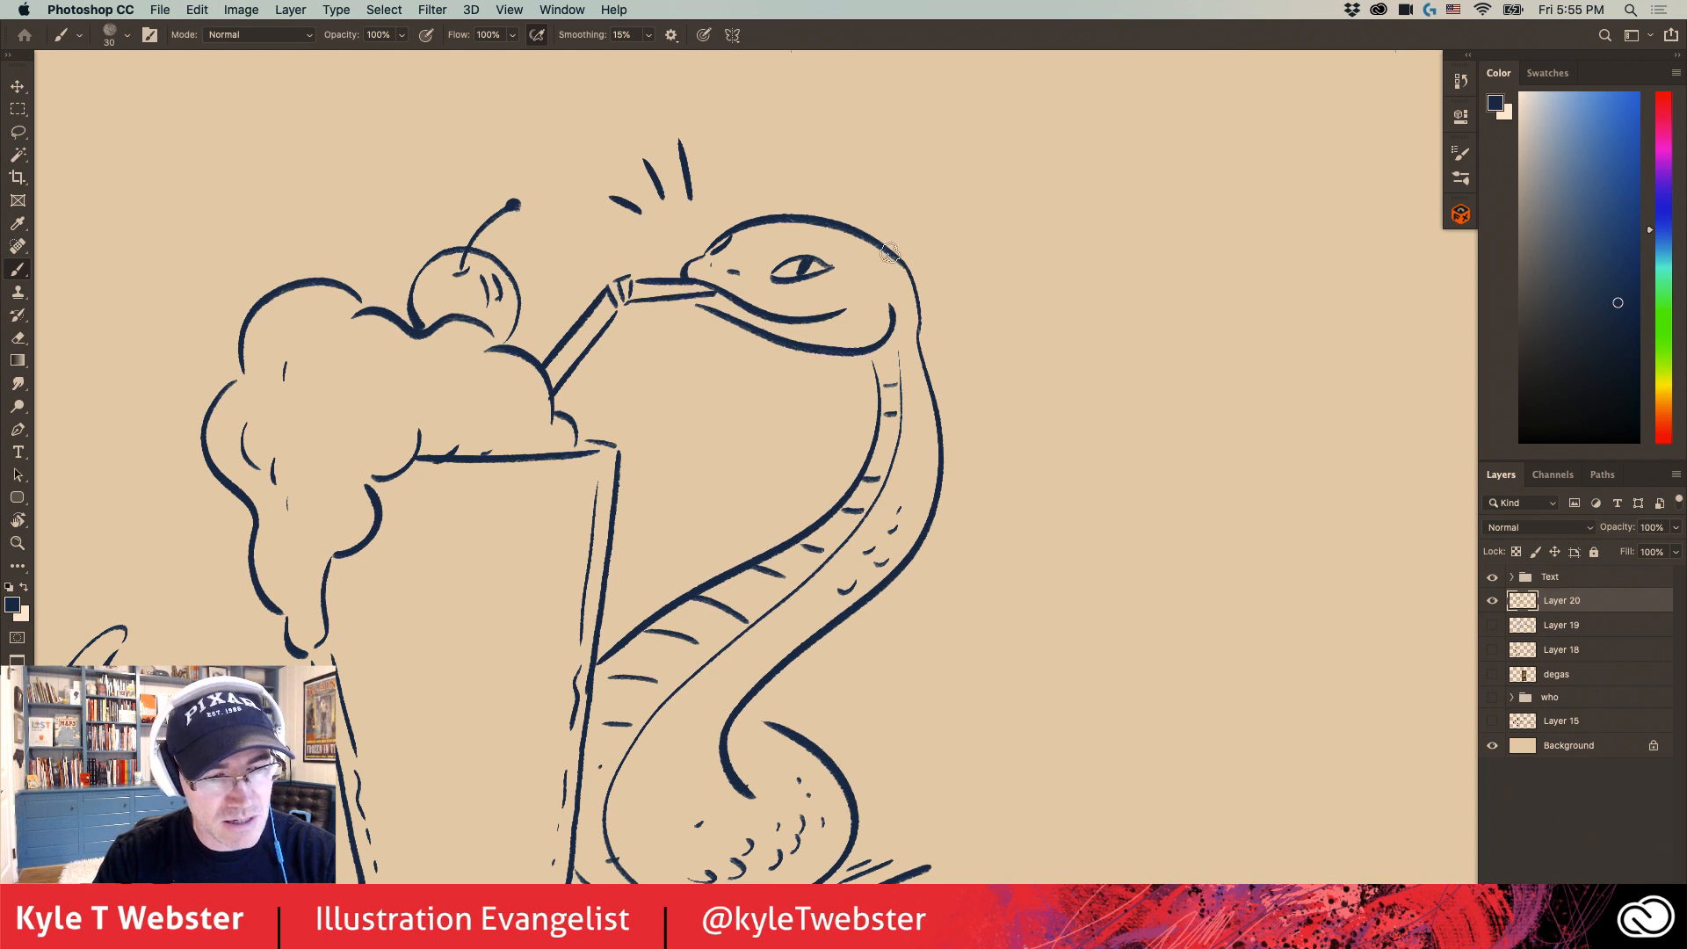
left_click_drag(889, 253, 919, 352)
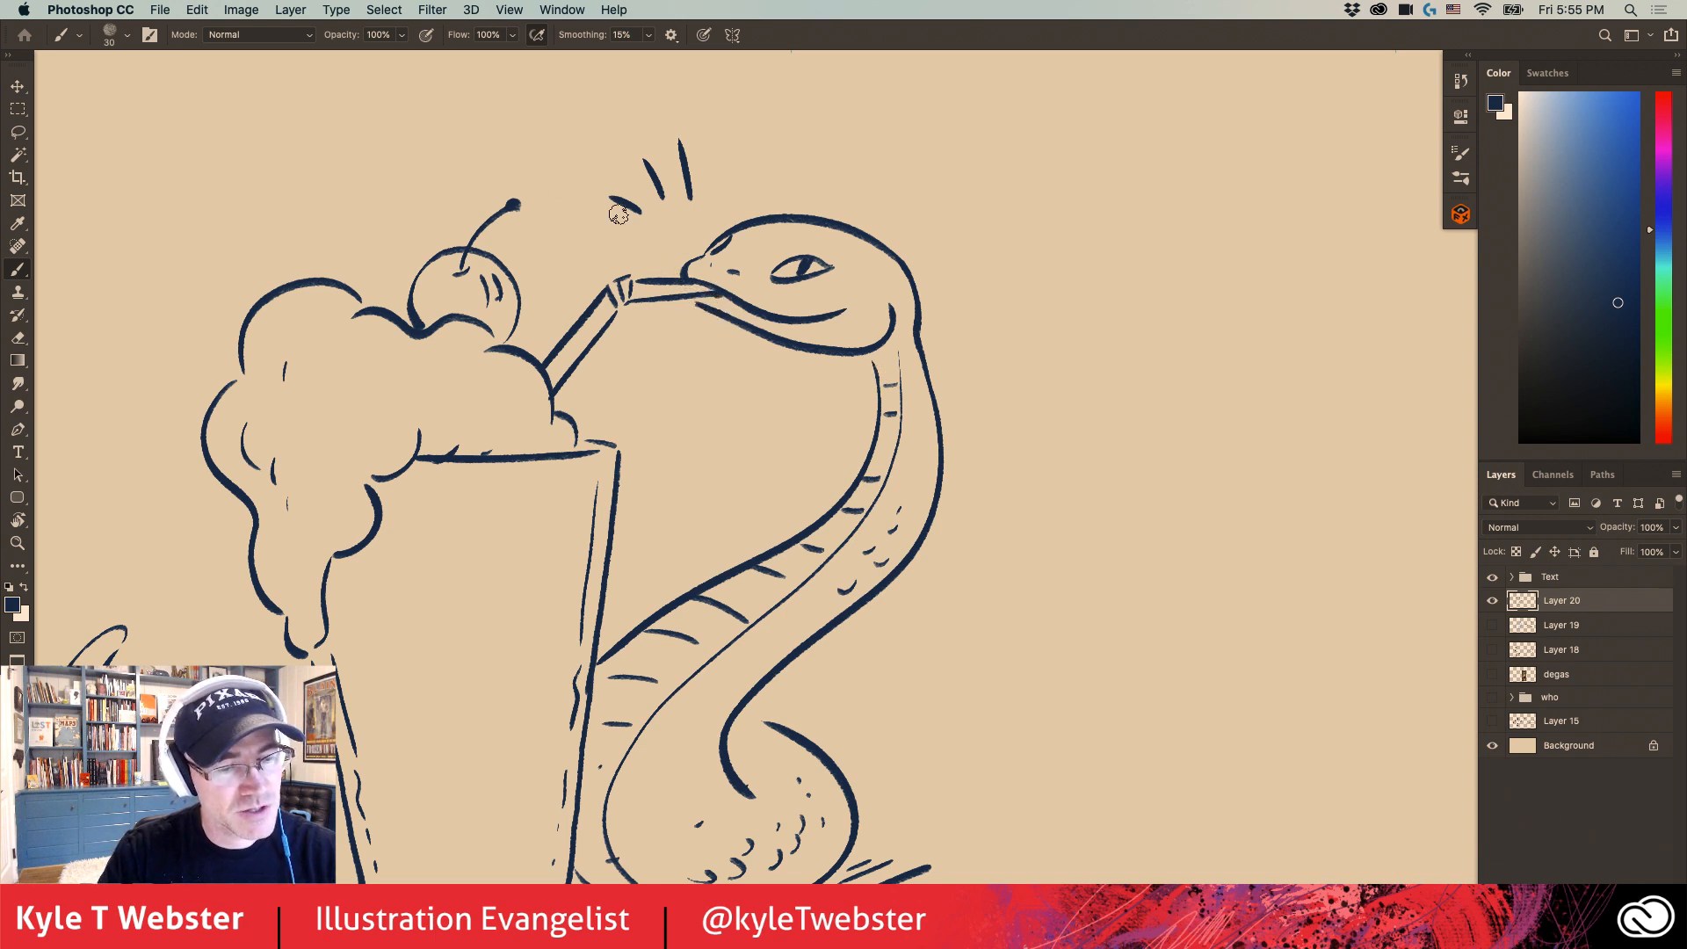
- Draw a small forked tongue hanging below the snake's mouth
left_click_drag(557, 482, 659, 491)
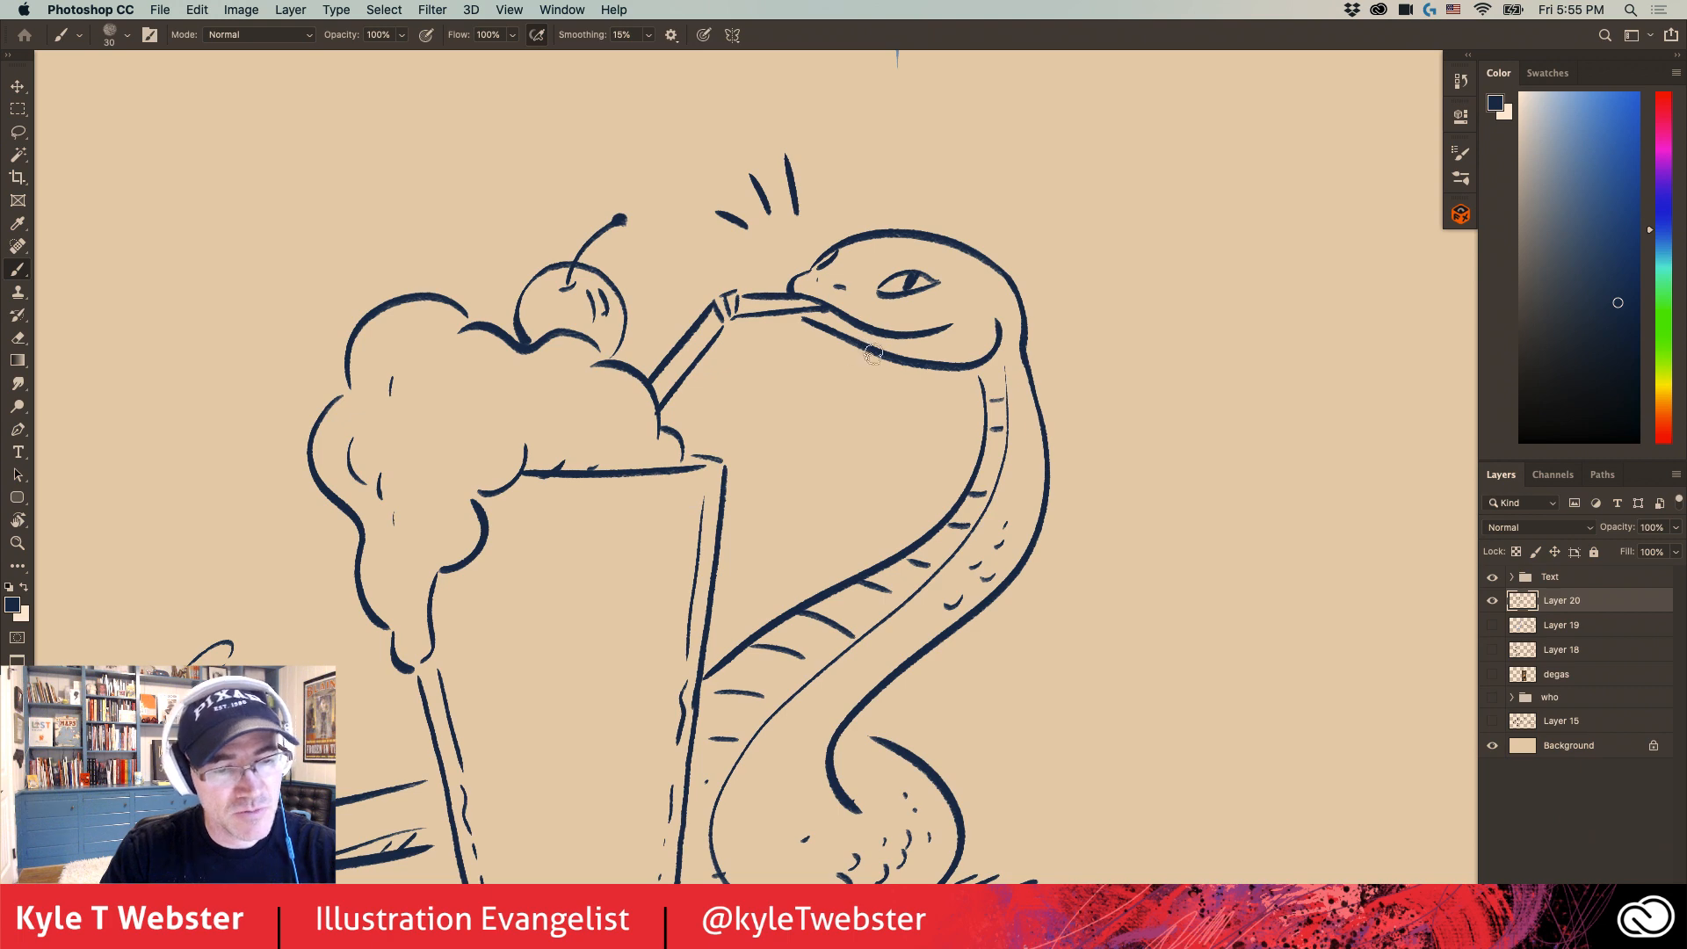
left_click_drag(879, 337, 836, 397)
left_click(604, 581, "alt")
left_click(547, 606, "alt")
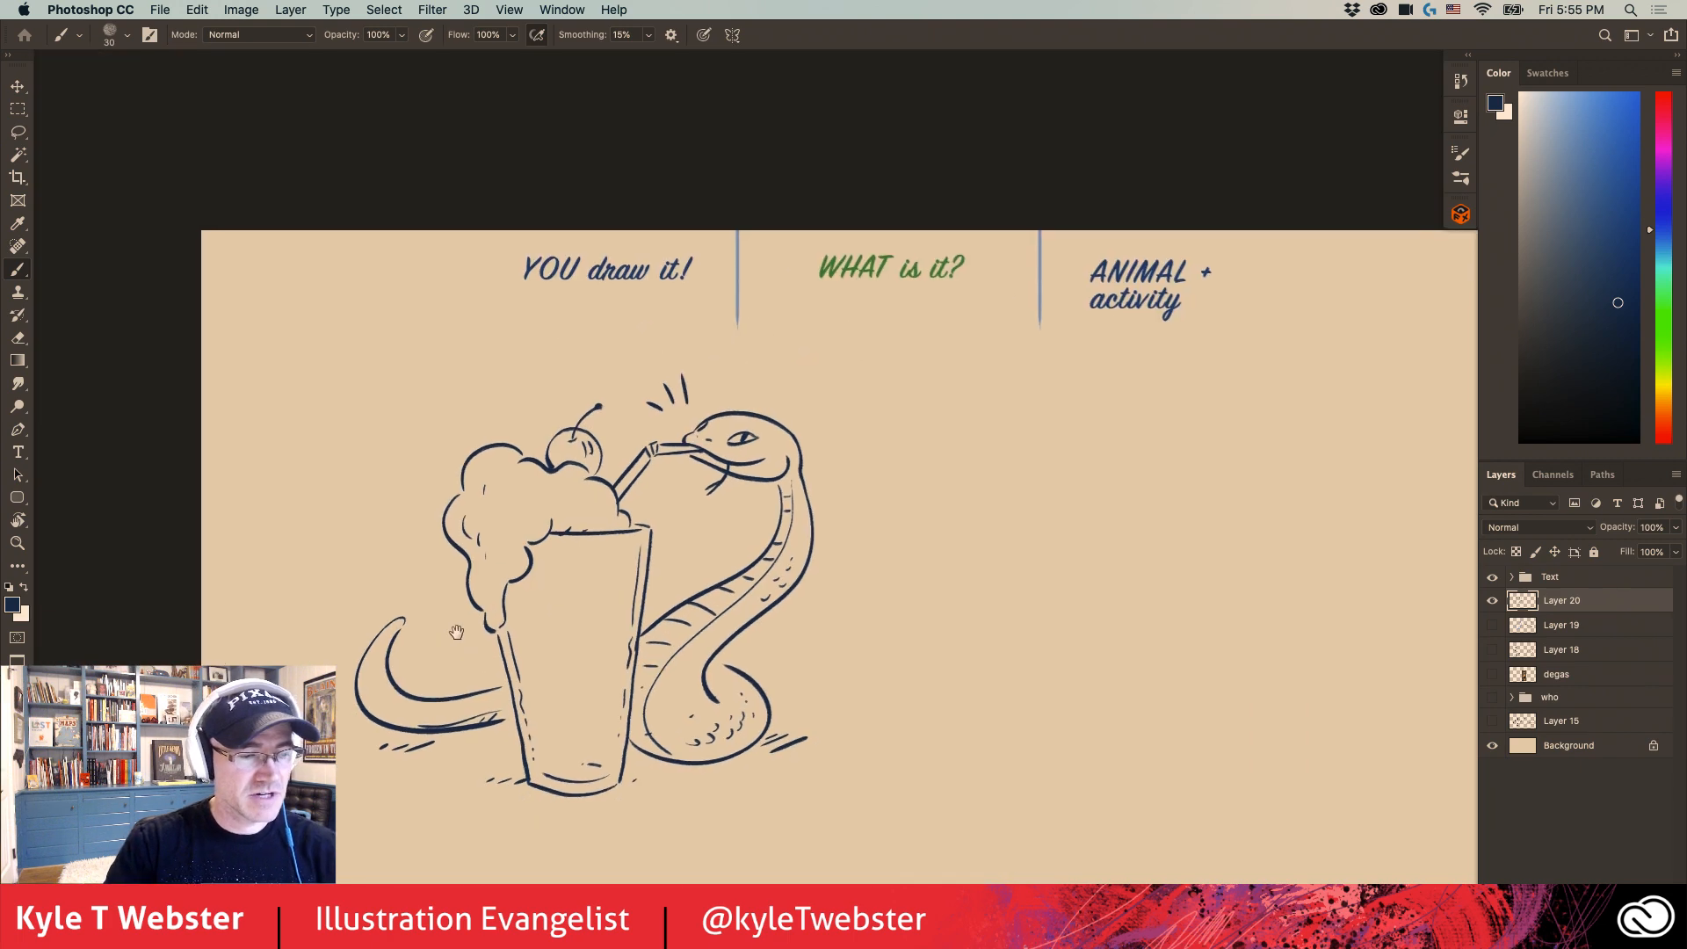
mouse_move(417, 643)
left_mouse_down()
mouse_move(424, 587)
mouse_move(311, 573)
left_mouse_up()
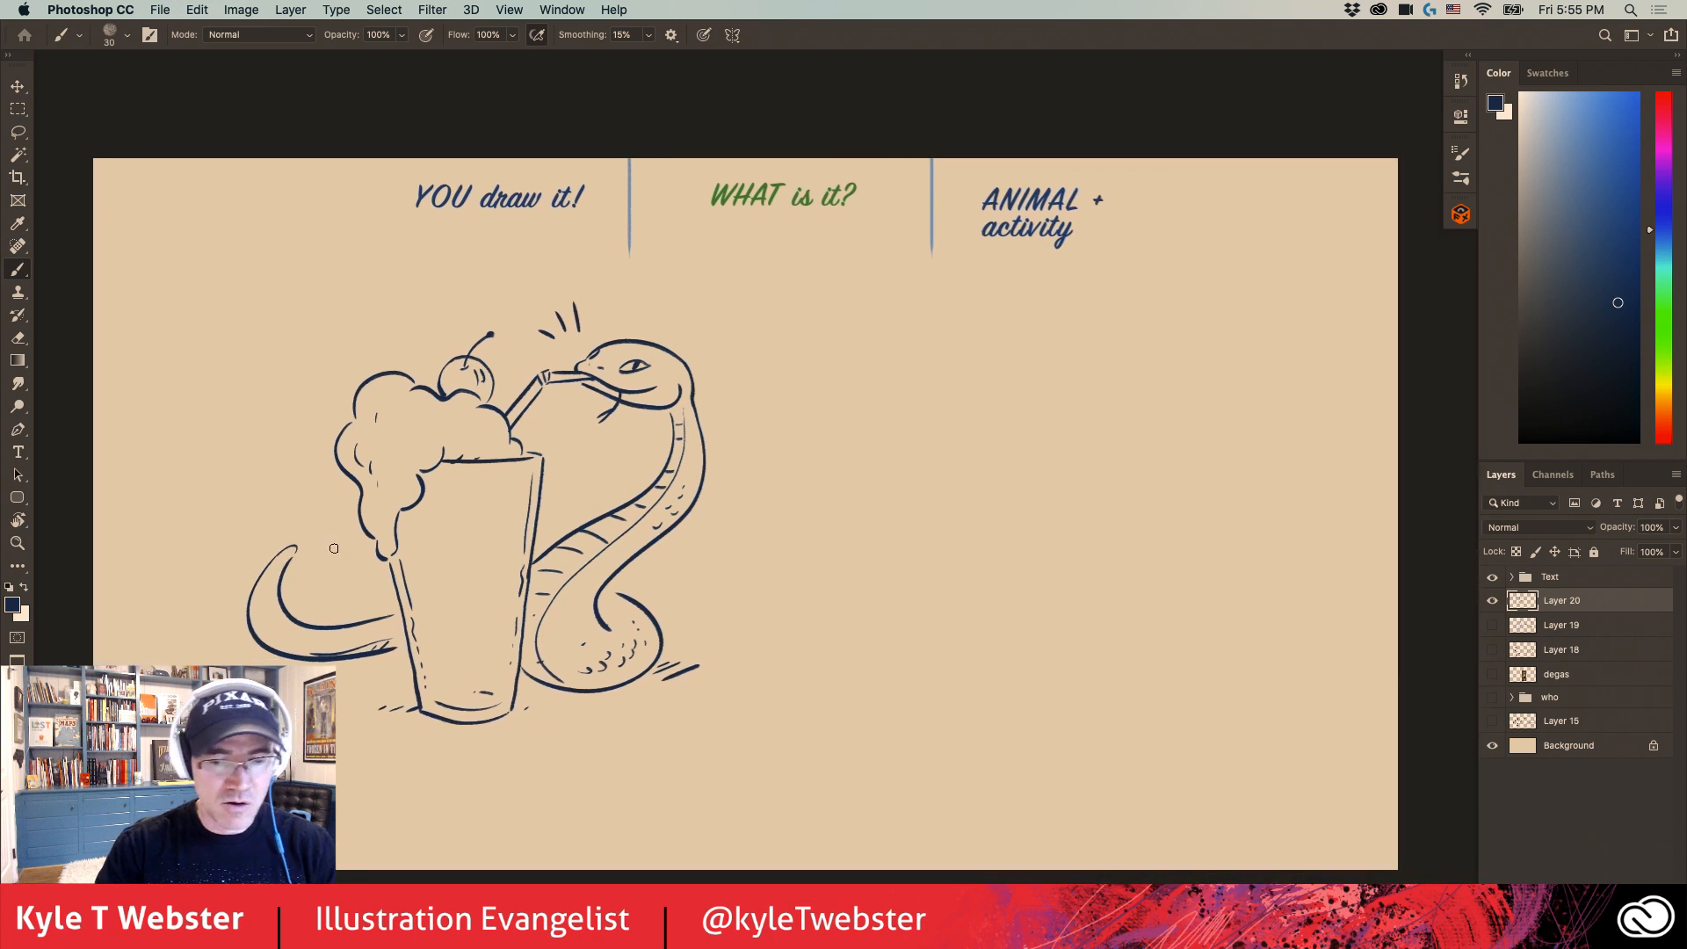
- Show Layer 19 again, lasso the snake and milkshake sketch on it, delete it and clear the selection
left_click(1492, 625)
left_click(1518, 624)
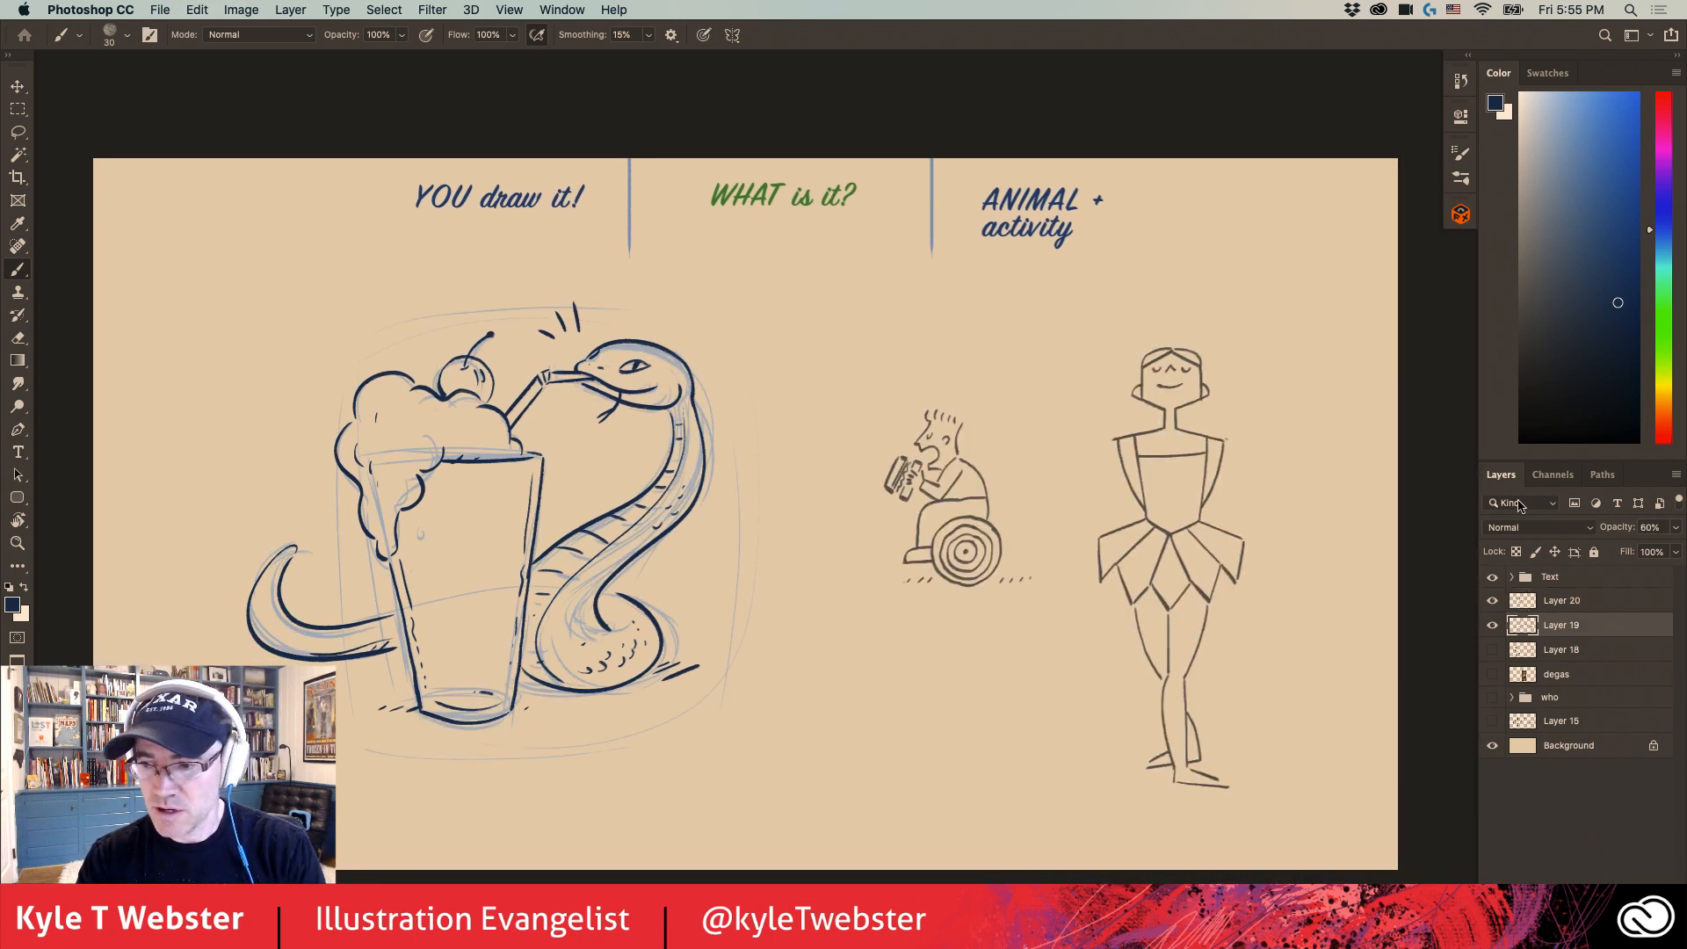
key("l")
mouse_move(709, 288)
left_mouse_down()
mouse_move(179, 534)
mouse_move(803, 587)
mouse_move(635, 255)
left_mouse_up()
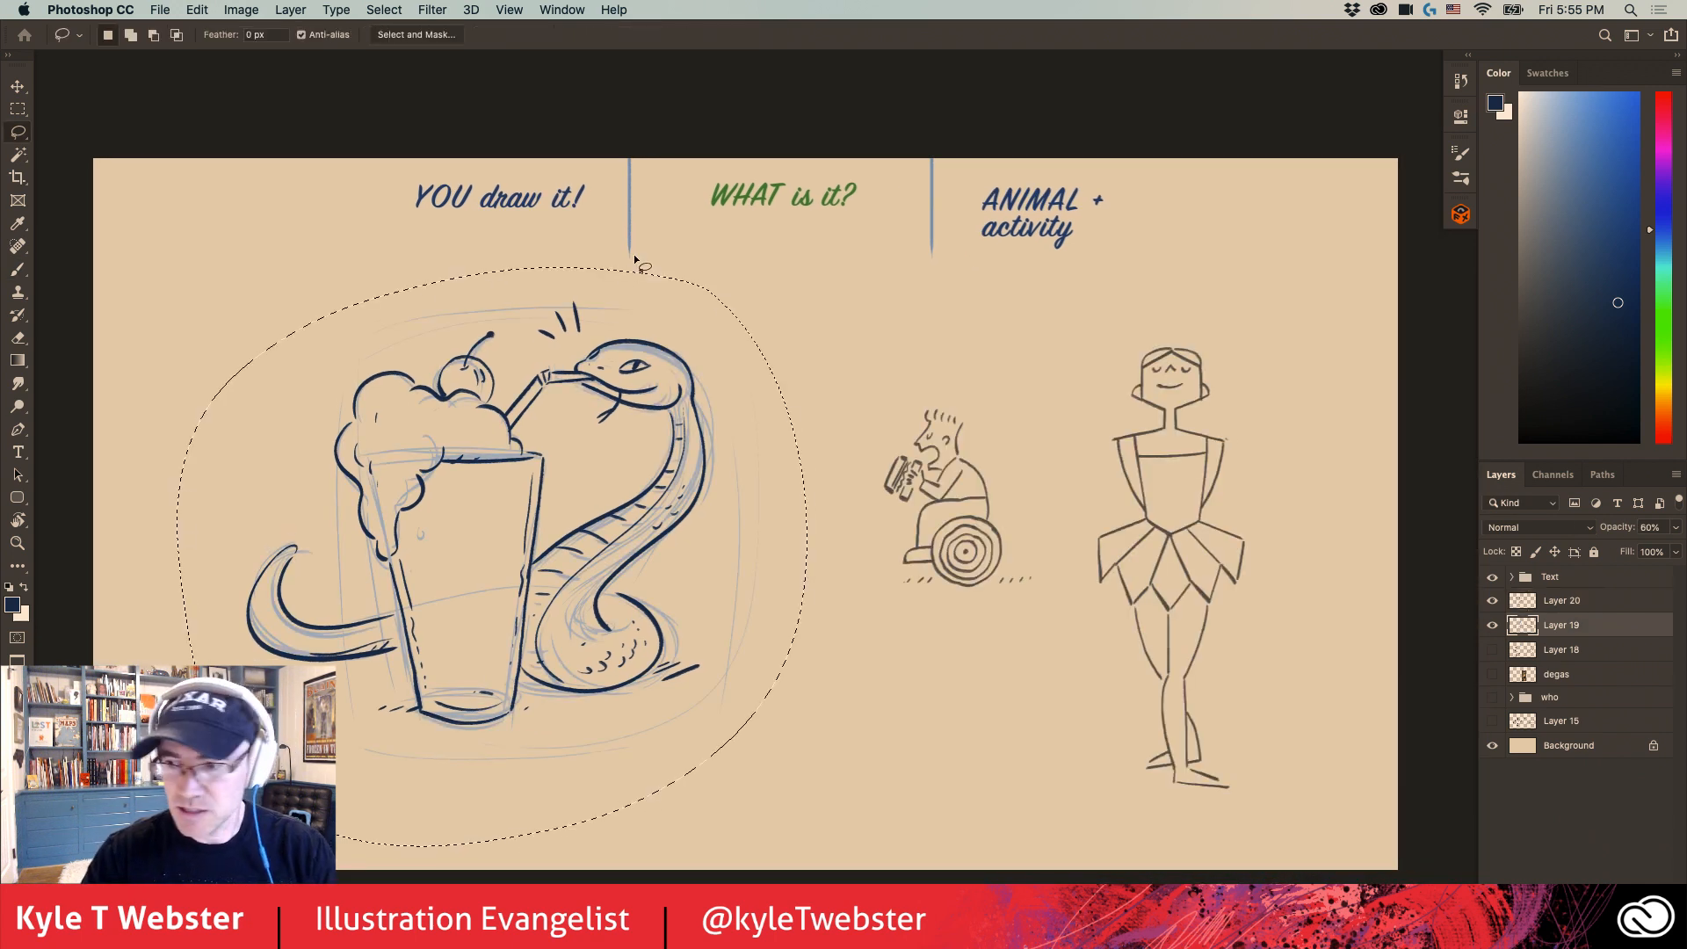
key("Delete")
key("super+d")
- Set Layer 19's opacity to 100%
left_click(1652, 528)
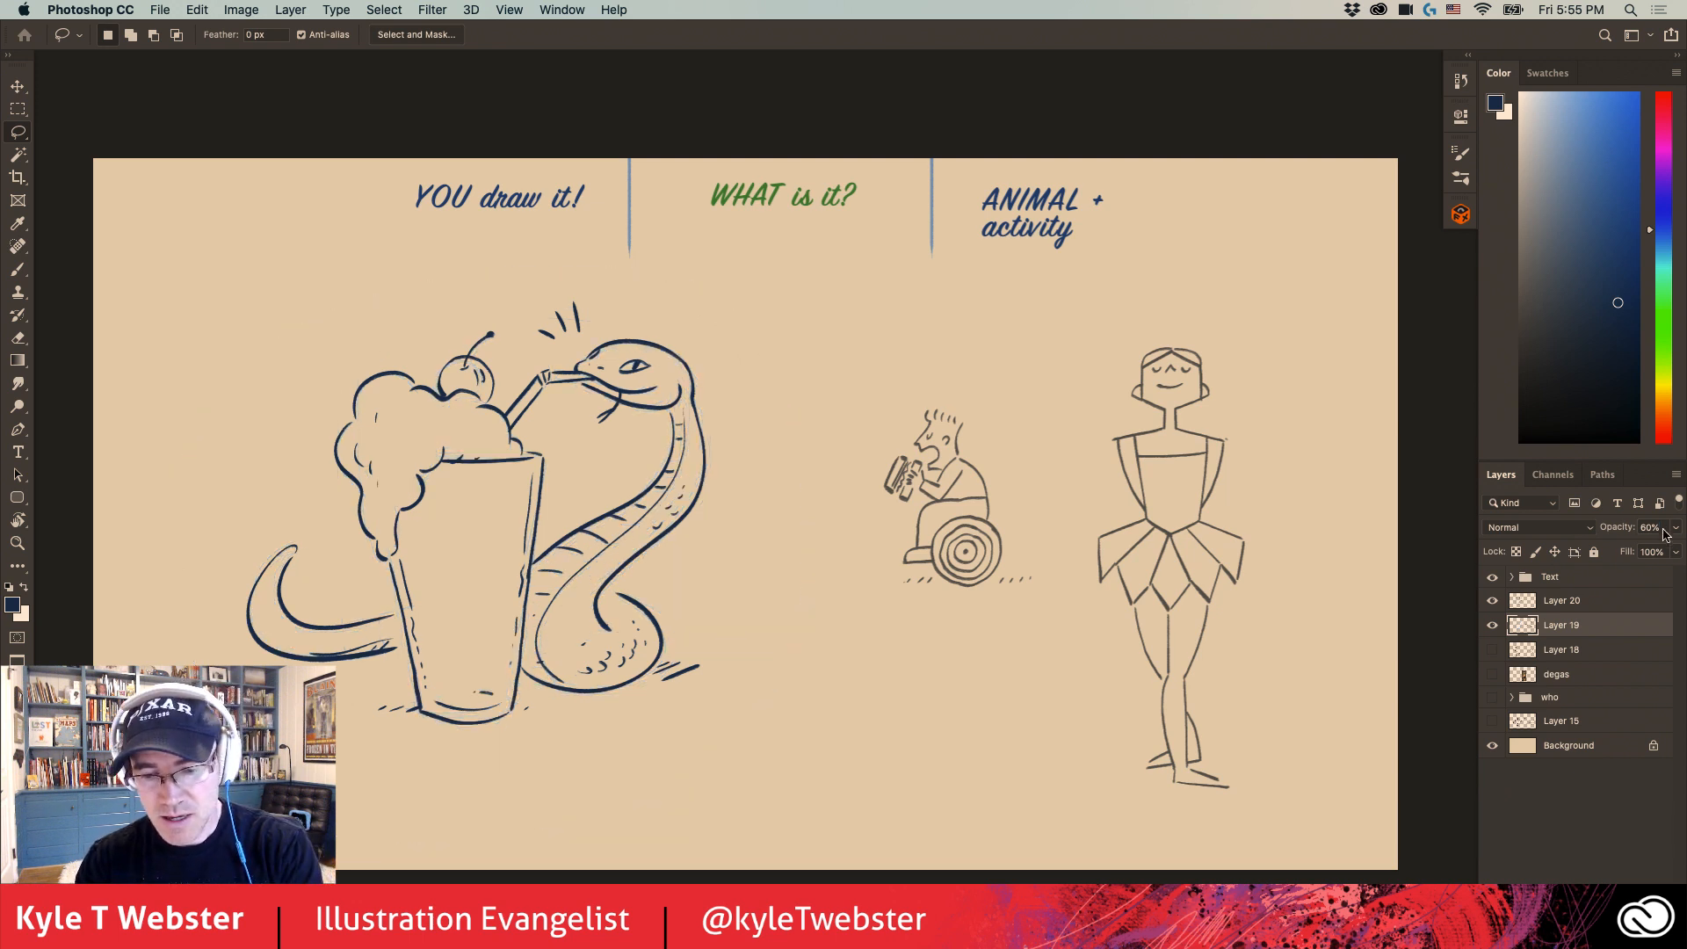
type("100")
key("Return")
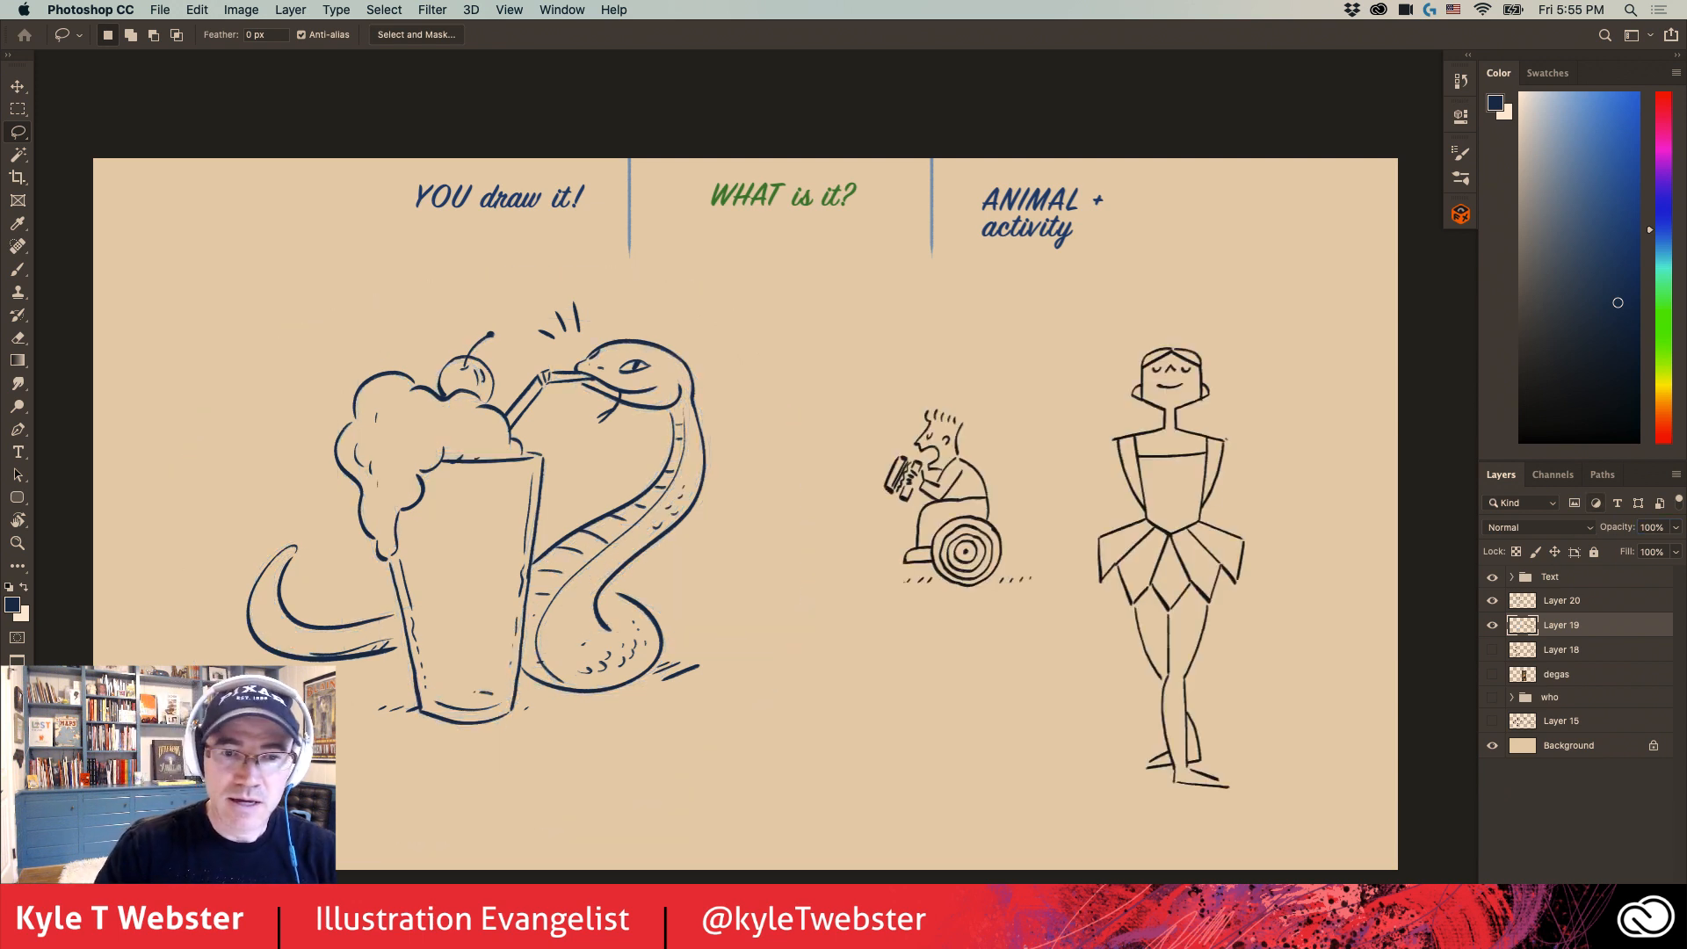
- Move the wheelchair figure and ballerina on Layer 19 horizontally closer to the snake drawing
left_click_drag(546, 540, 518, 530)
key("v")
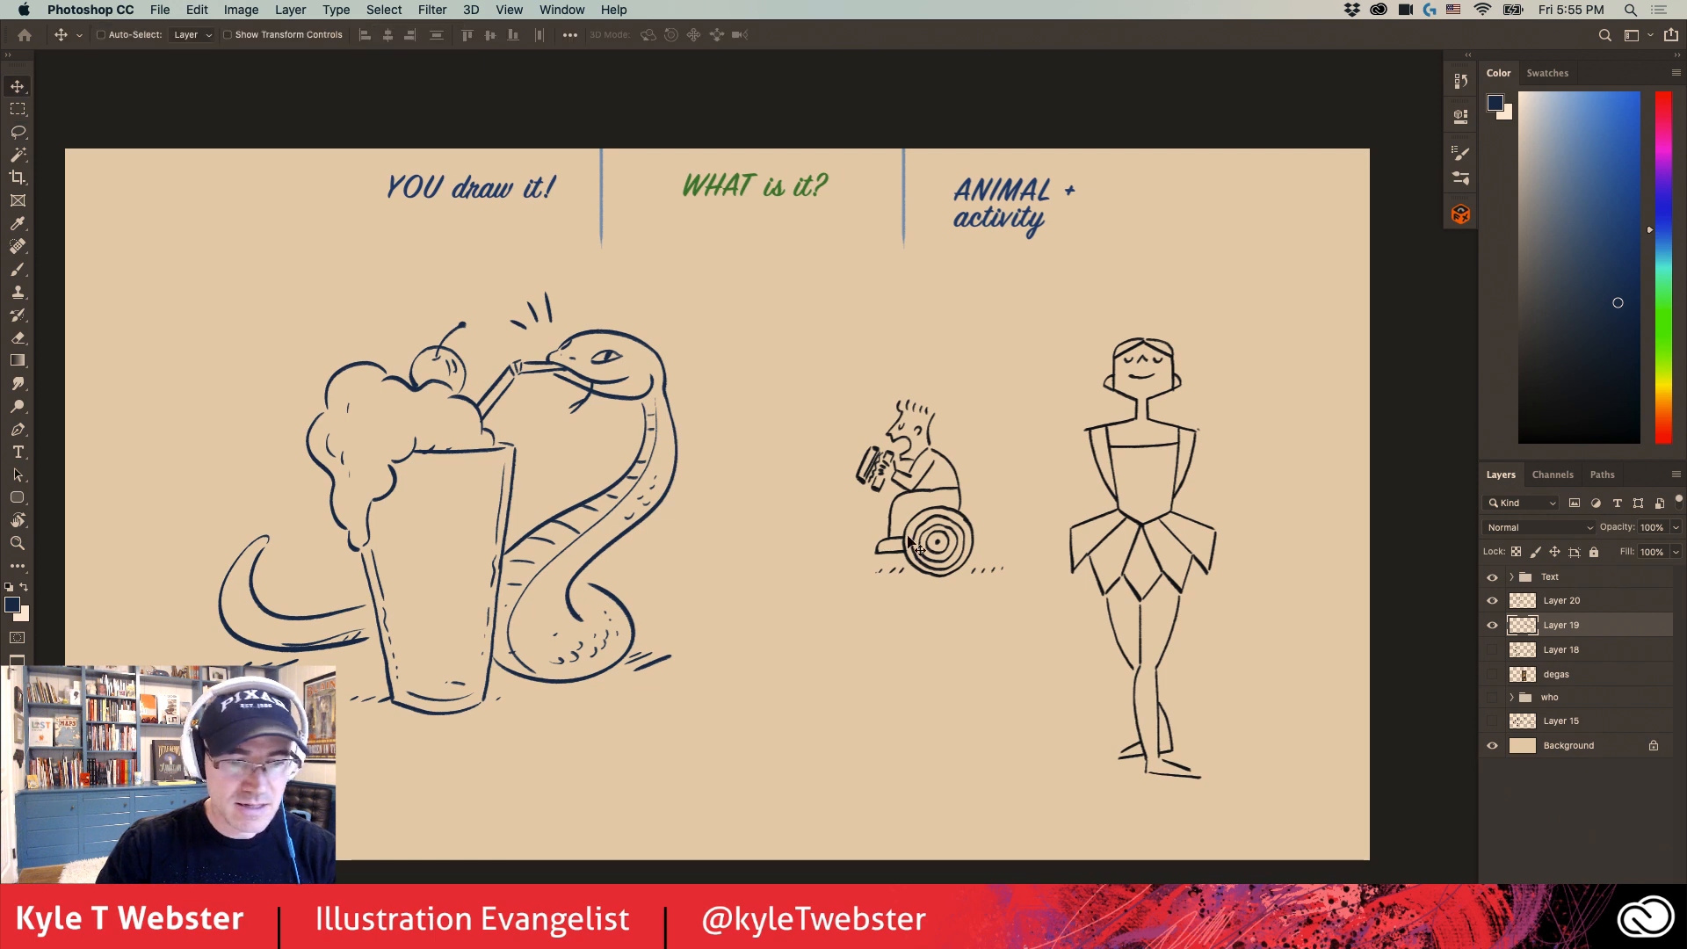
left_click_drag(904, 540, 797, 542)
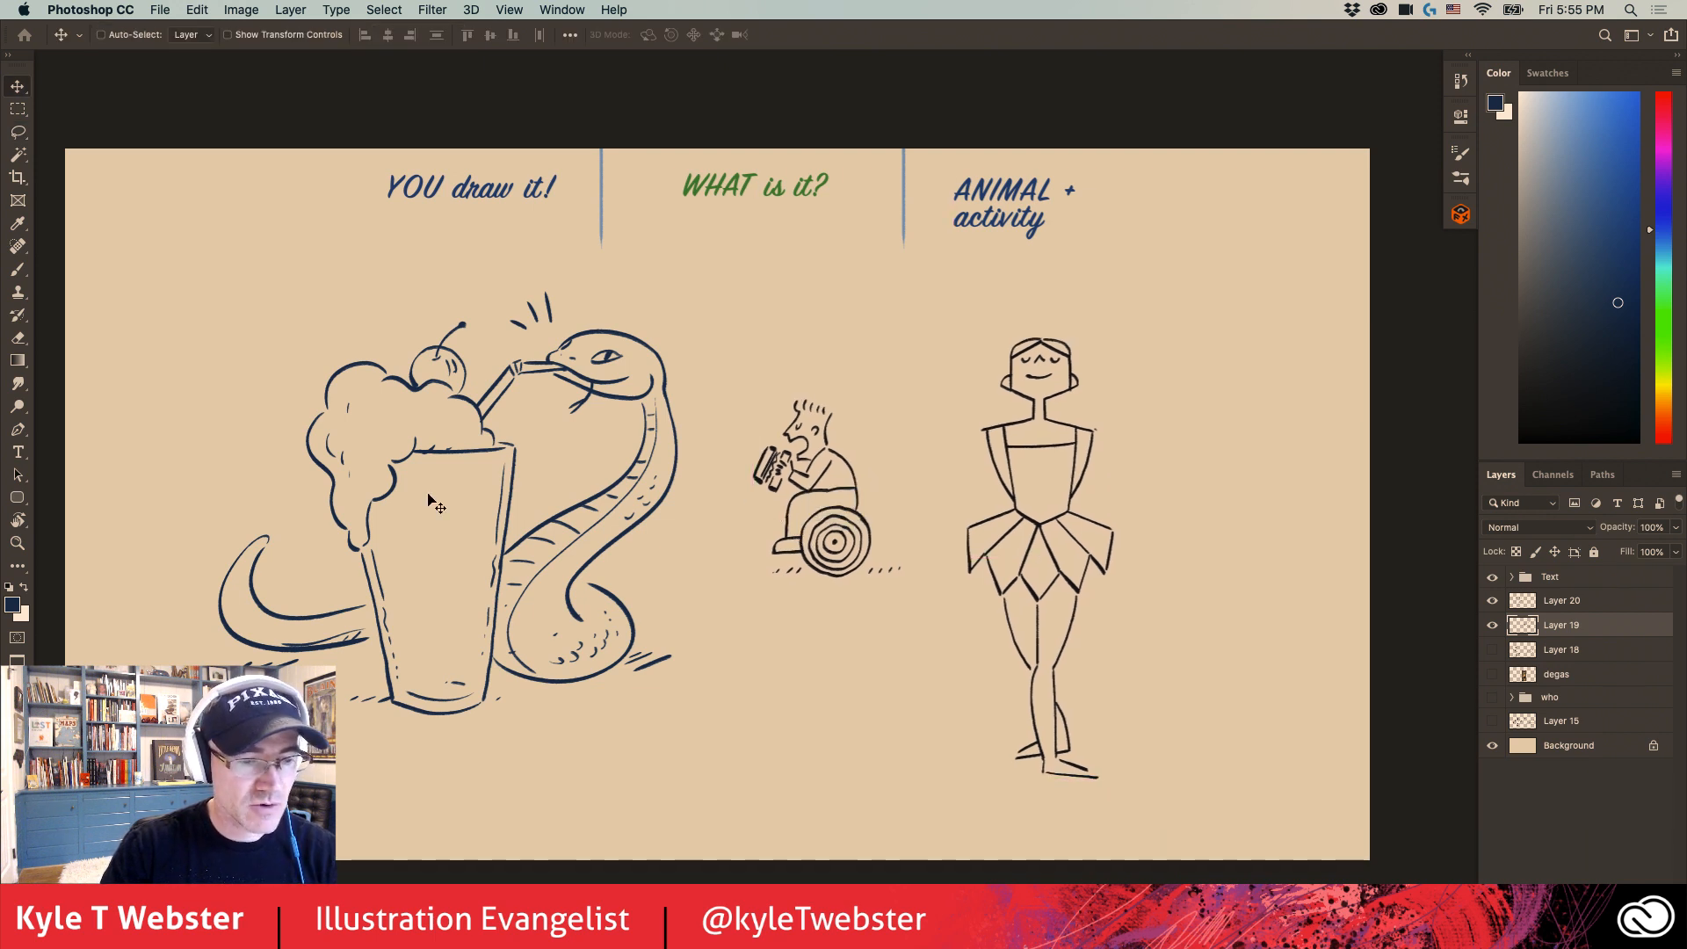
left_click_drag(464, 596, 473, 577)
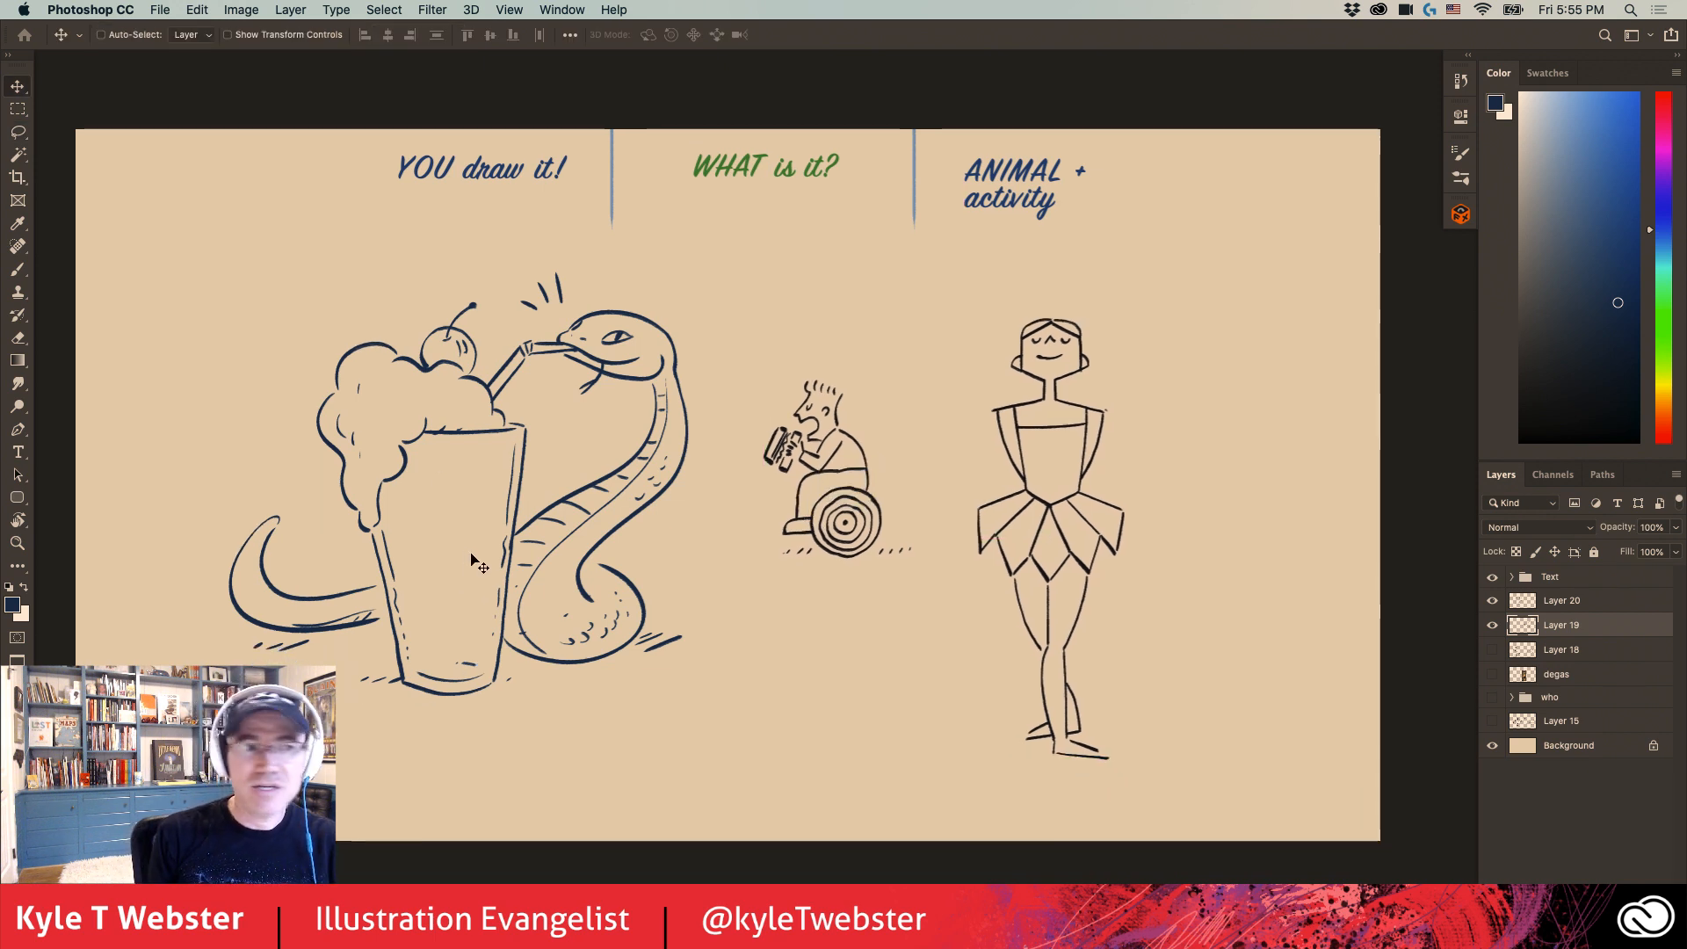